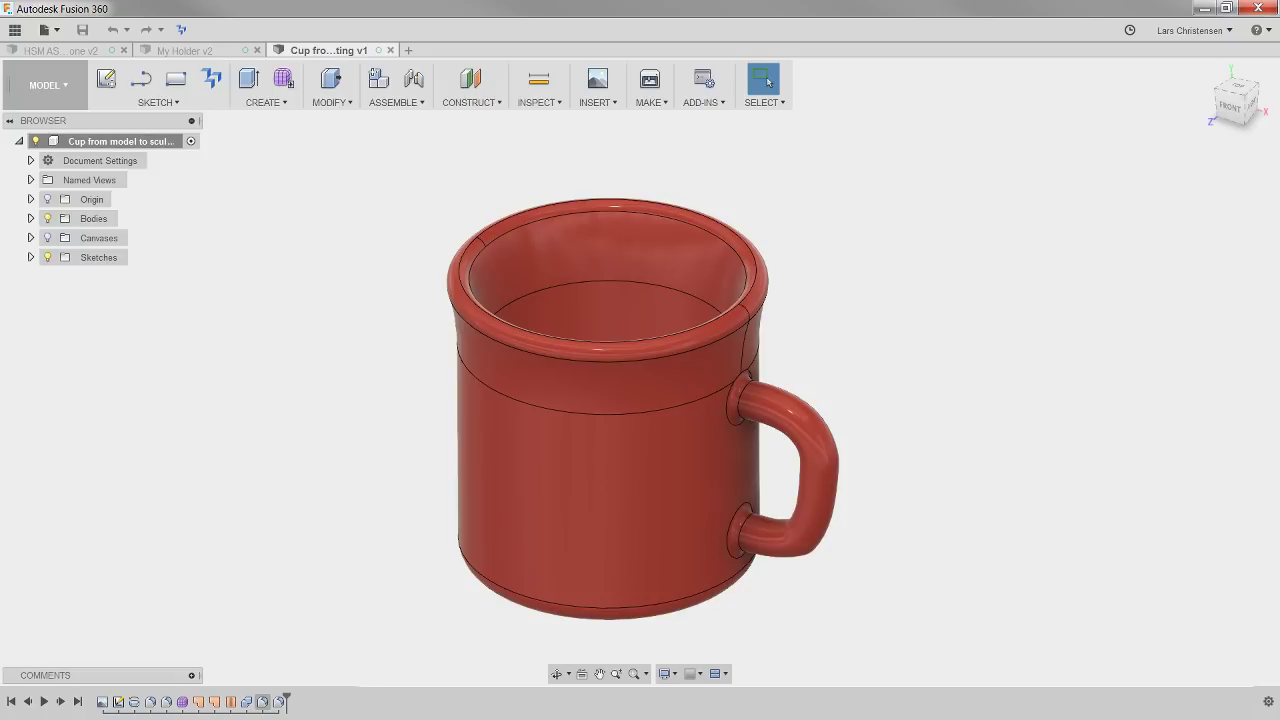
Switch to the cup design in the browser version of Fusion 360 and examine which workspaces it offers
key("alt+Tab")
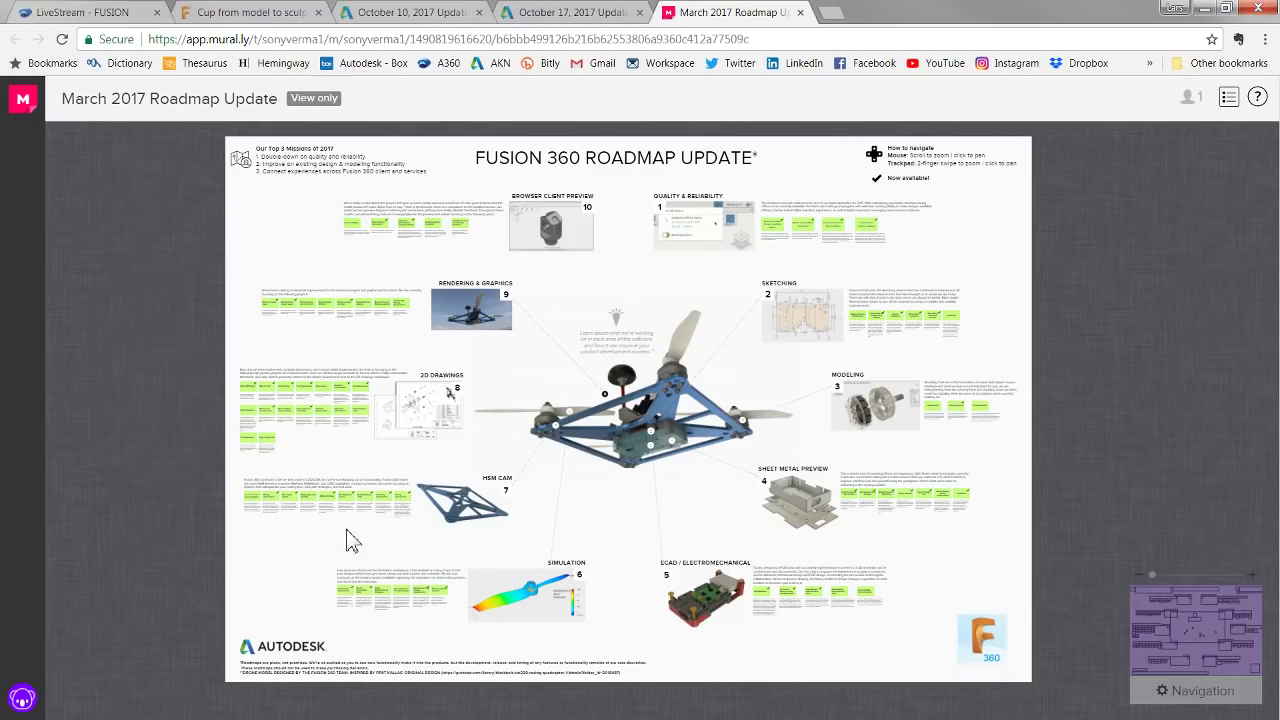
left_click(261, 14)
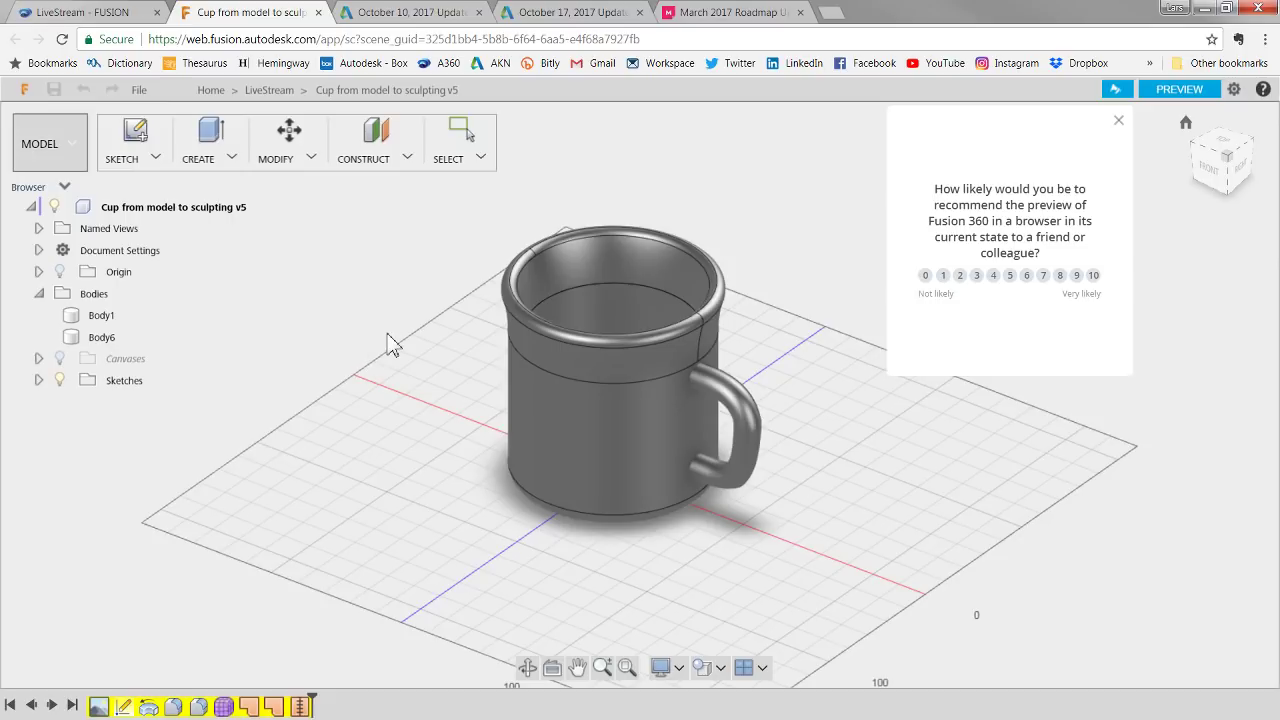
middle_click_drag(374, 380, 443, 371, "shift")
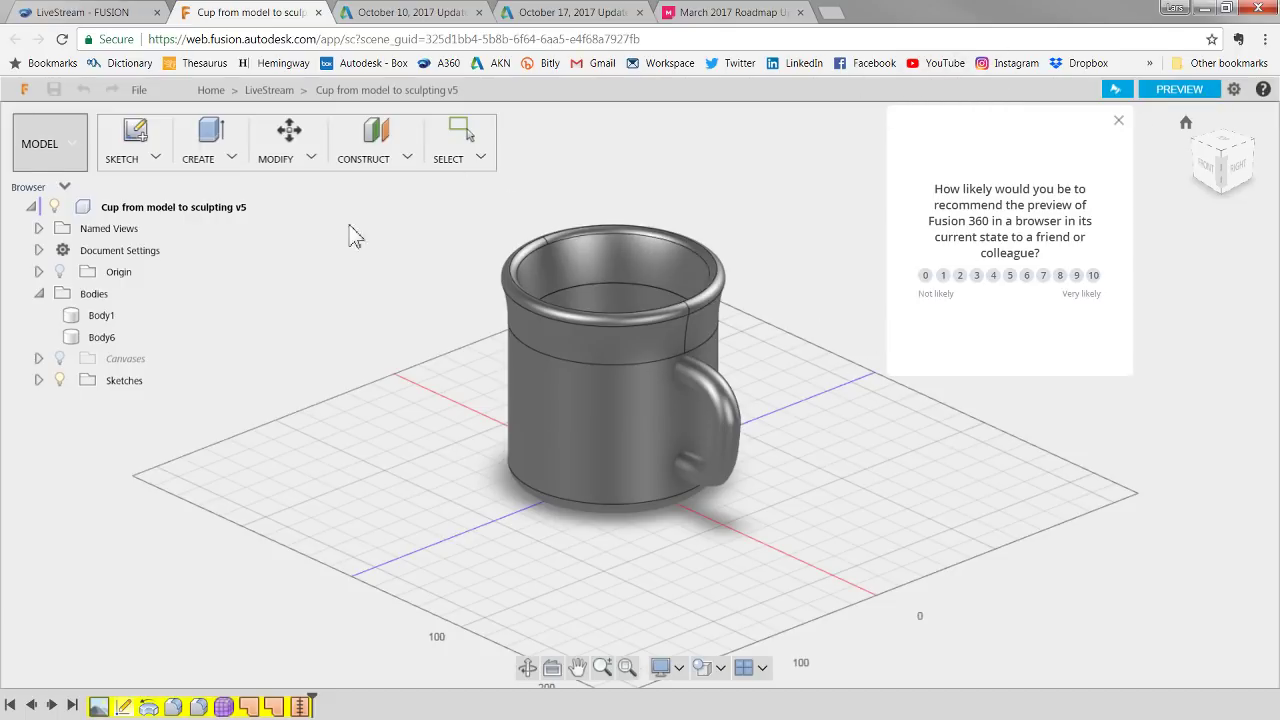
left_click(66, 150)
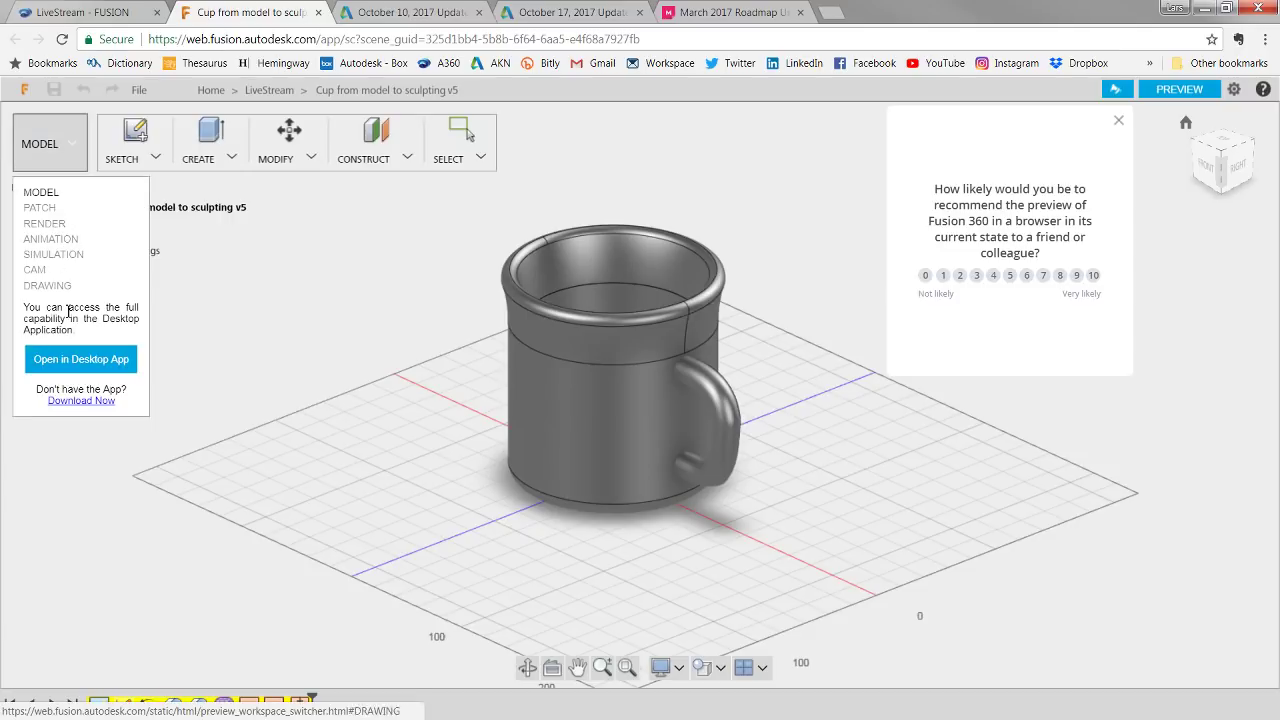
left_click(373, 375)
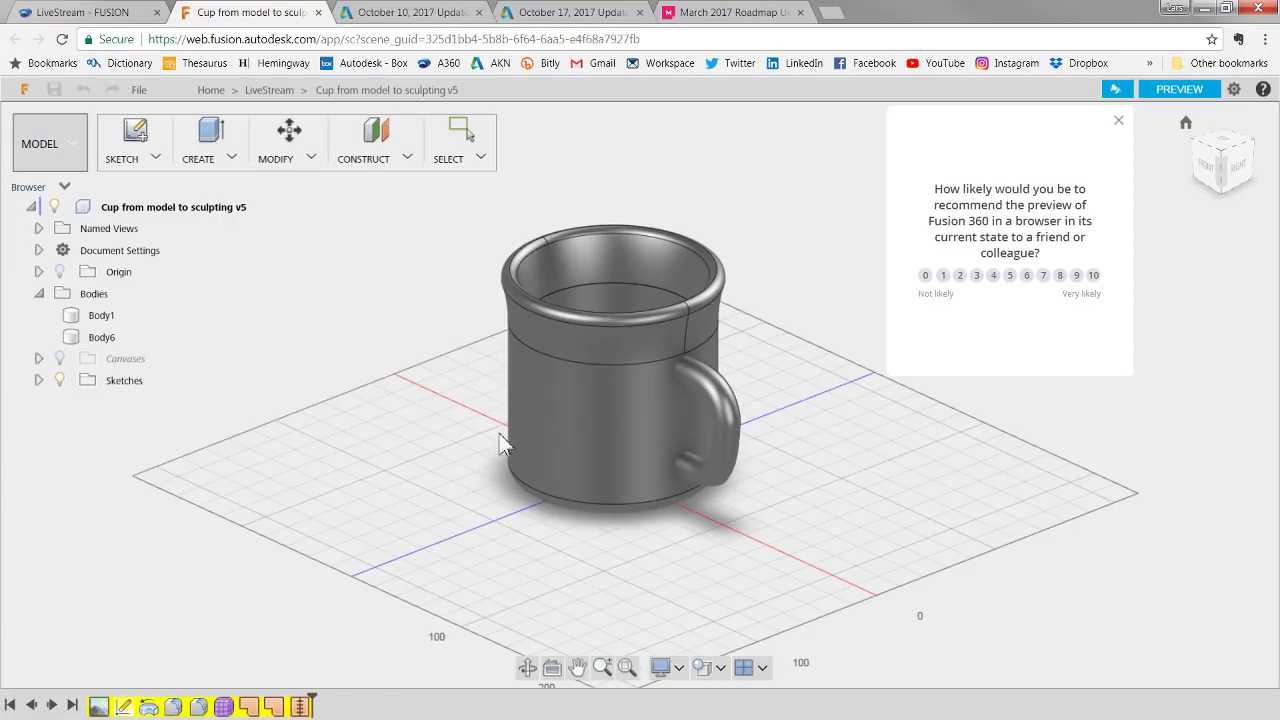
mouse_move(371, 443)
middle_mouse_down("shift")
mouse_move(394, 443)
mouse_move(379, 420)
mouse_move(391, 434)
mouse_move(368, 452)
middle_mouse_up("shift")
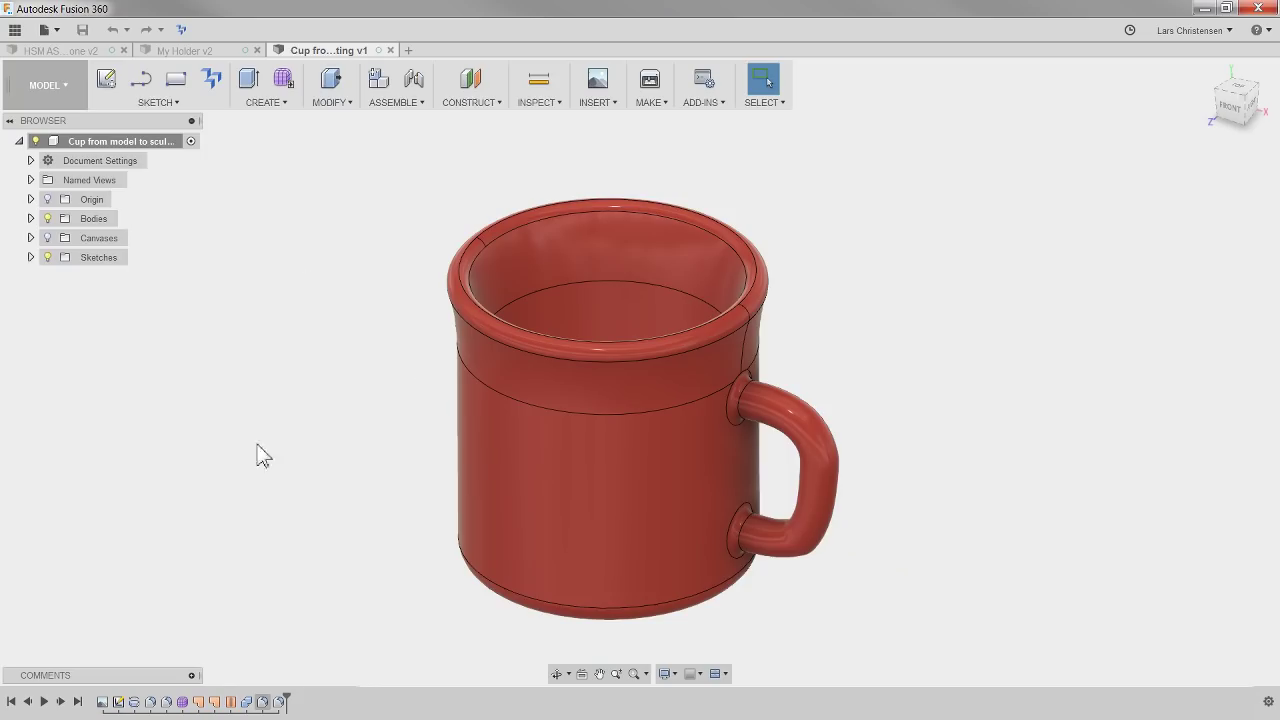
From the desktop Fusion 360 data panel, go back to the project list and open the account's hub on the web
left_click(15, 29)
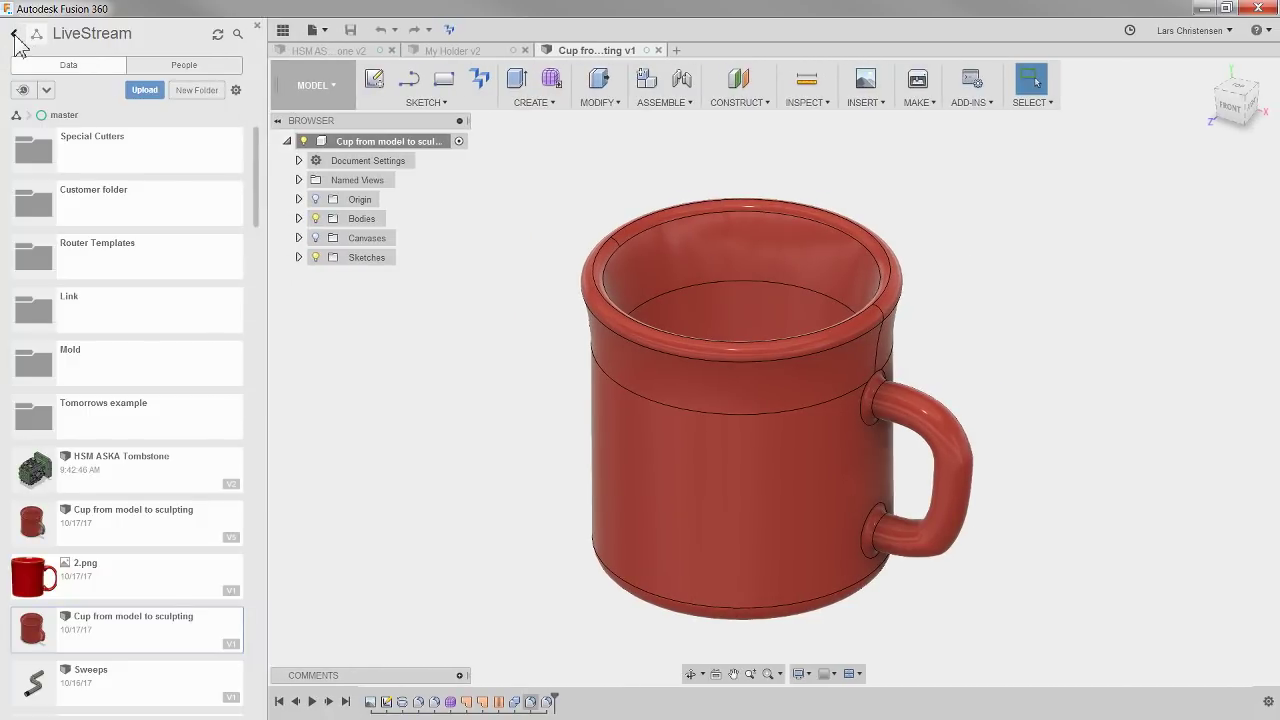
left_click(15, 34)
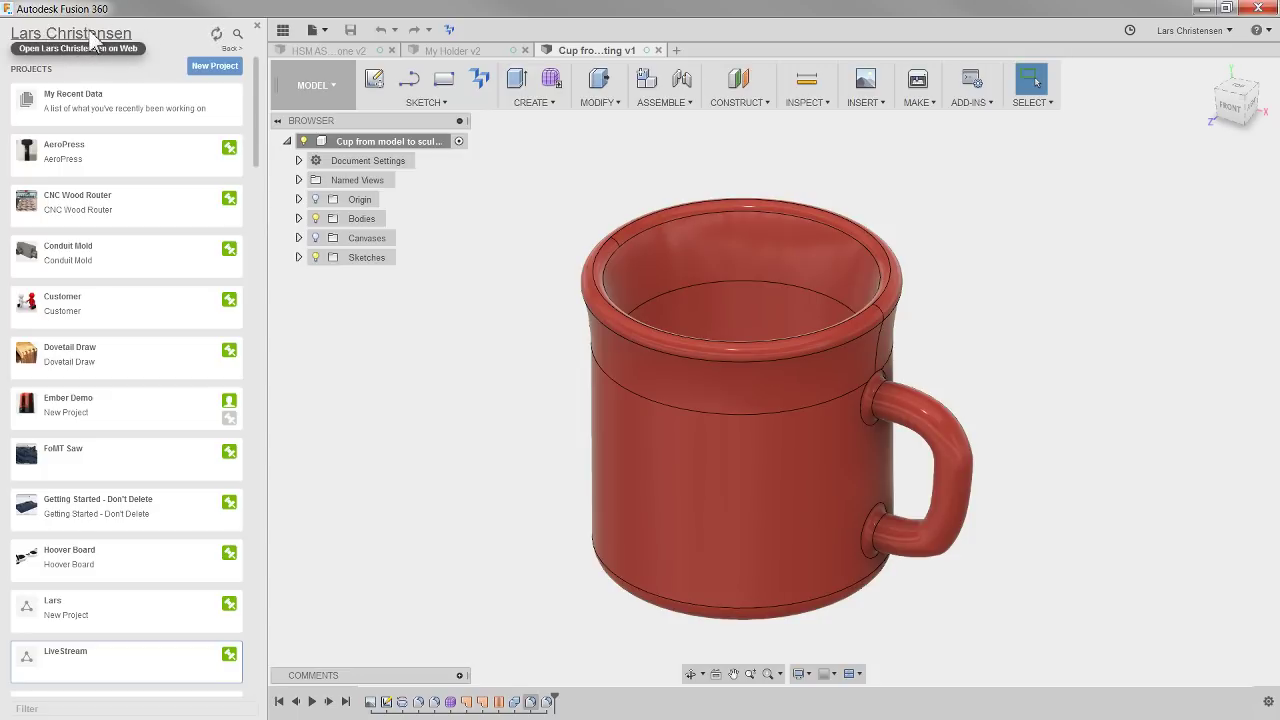
left_click(92, 38)
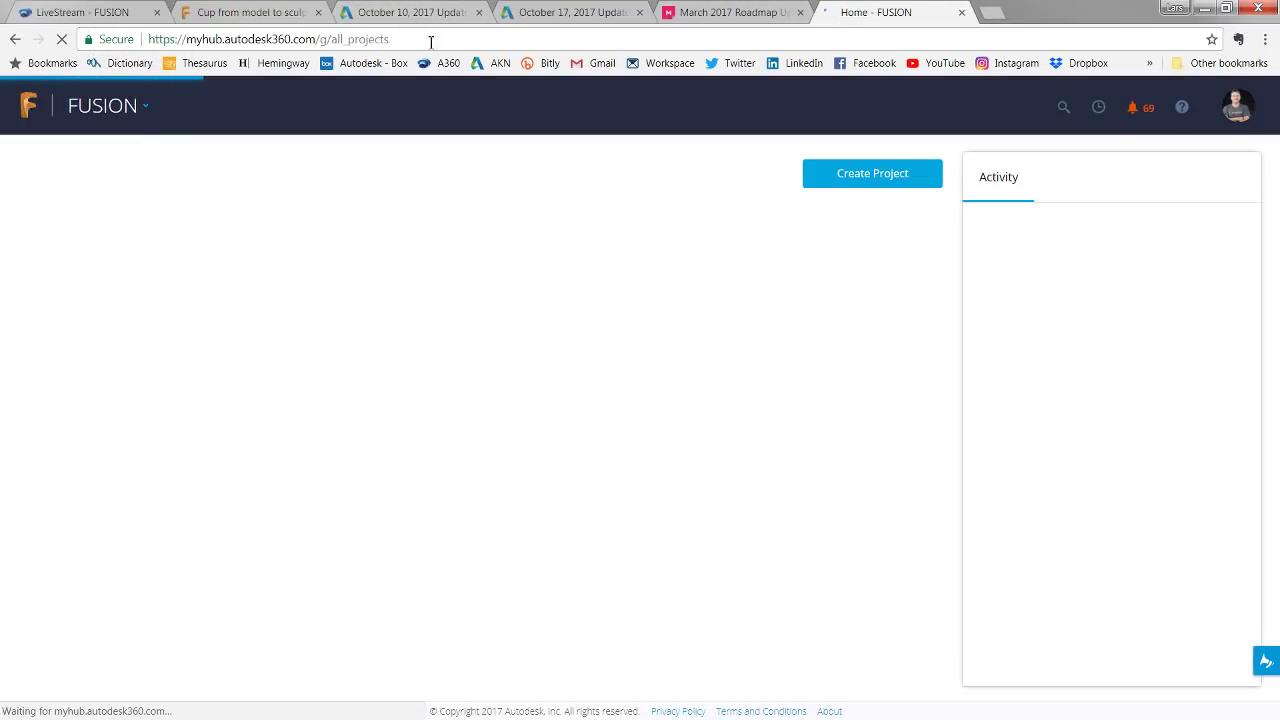
mouse_move(389, 39)
left_mouse_down()
mouse_move(137, 47)
mouse_move(368, 39)
left_mouse_up()
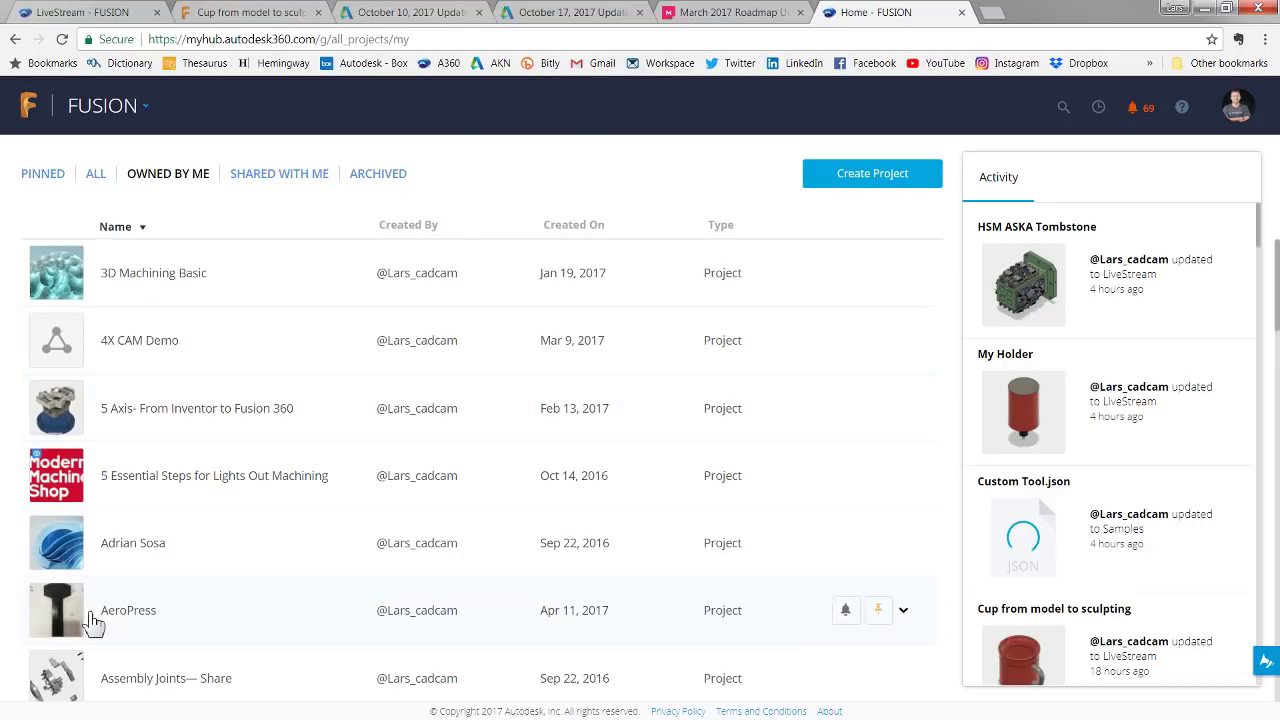
Open the LiveStream project from the owned projects and view the editing options of the 1569A235 design
scroll(197, 575, "down", 5)
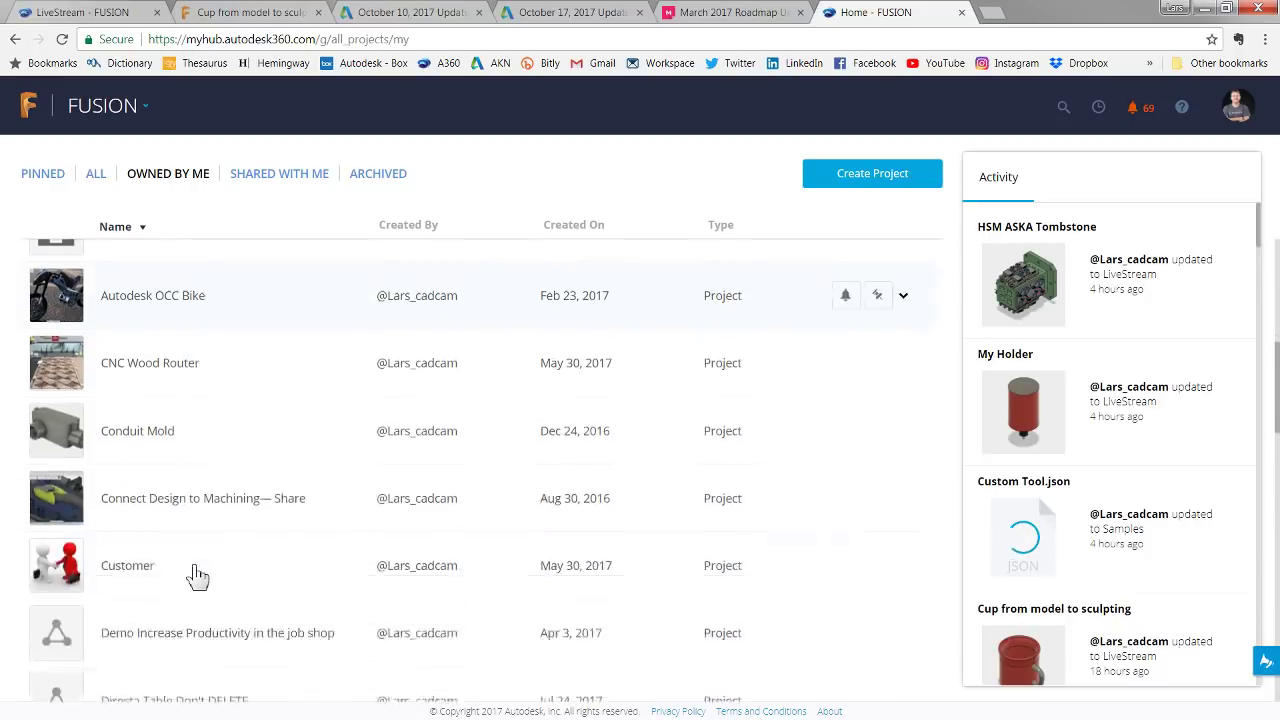
scroll(197, 575, "down", 7)
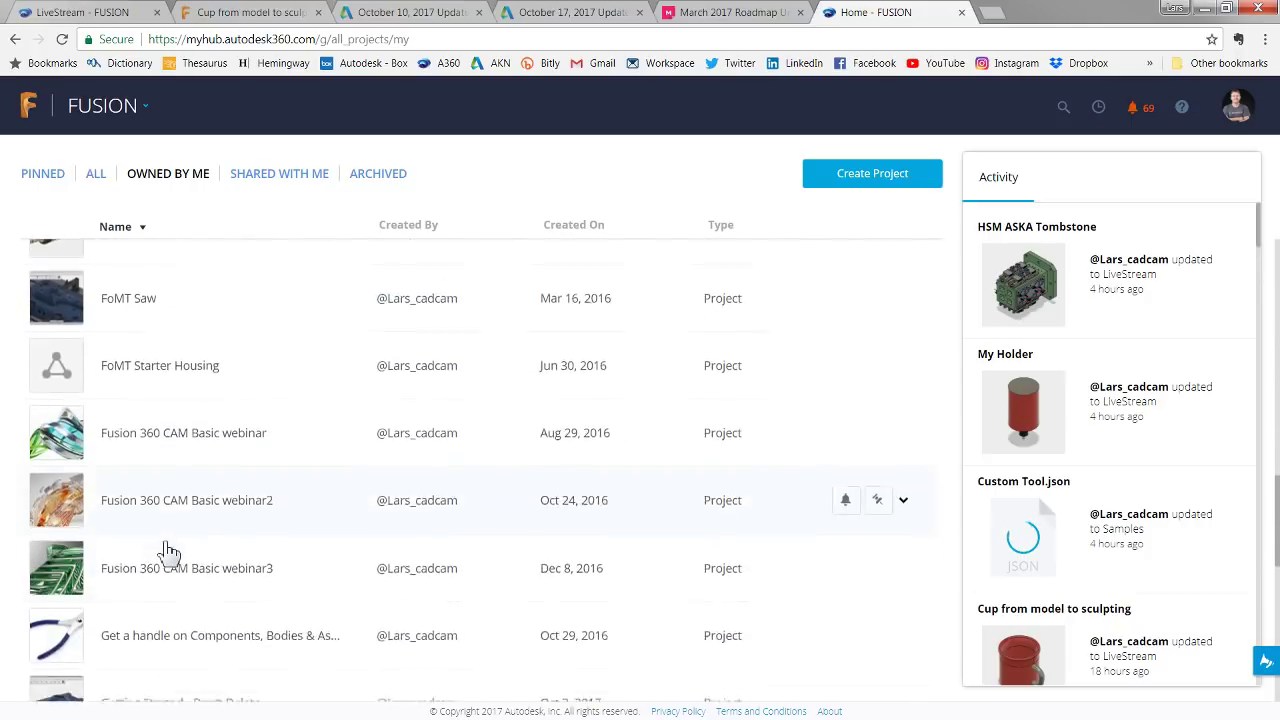
scroll(165, 548, "down", 6)
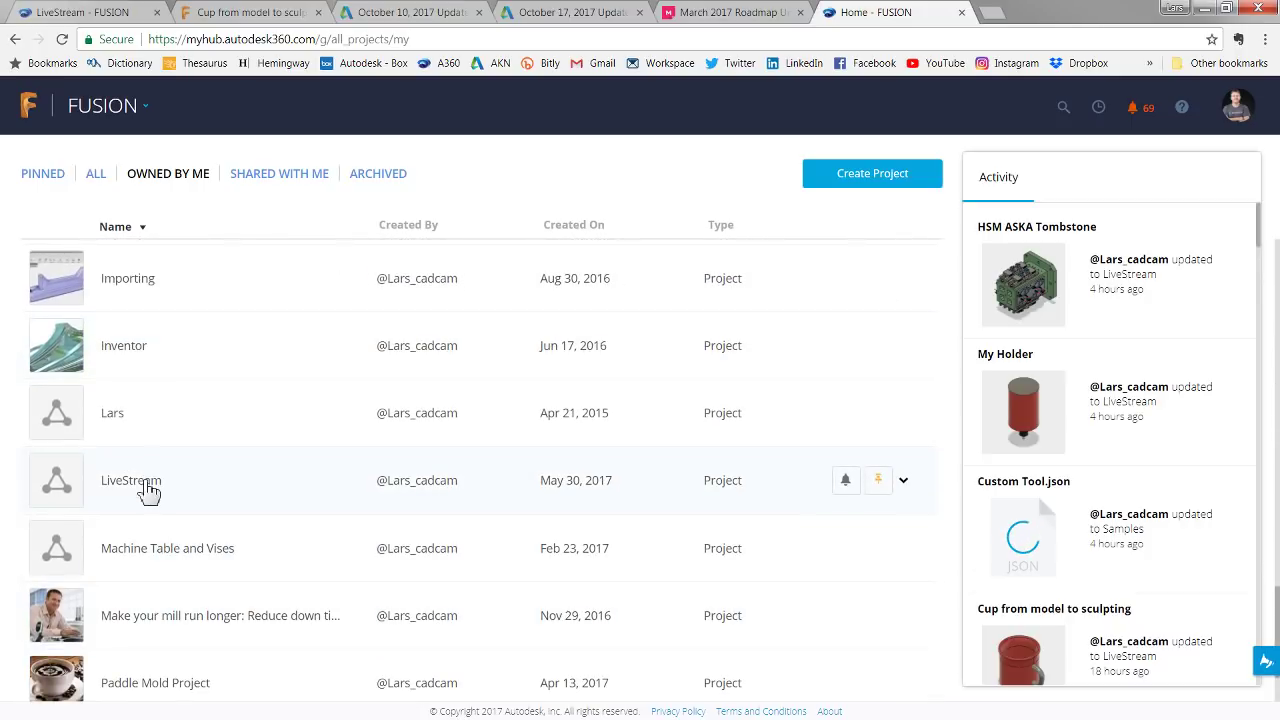
left_click(148, 490)
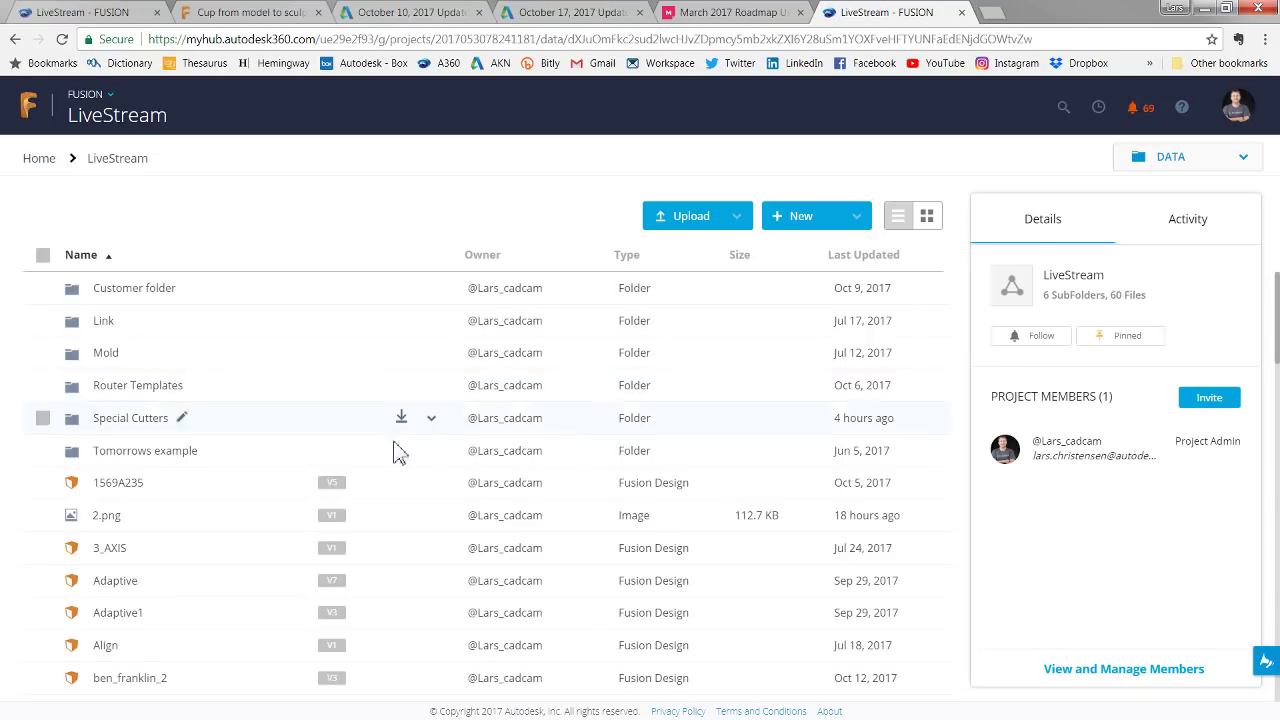
left_click(433, 488)
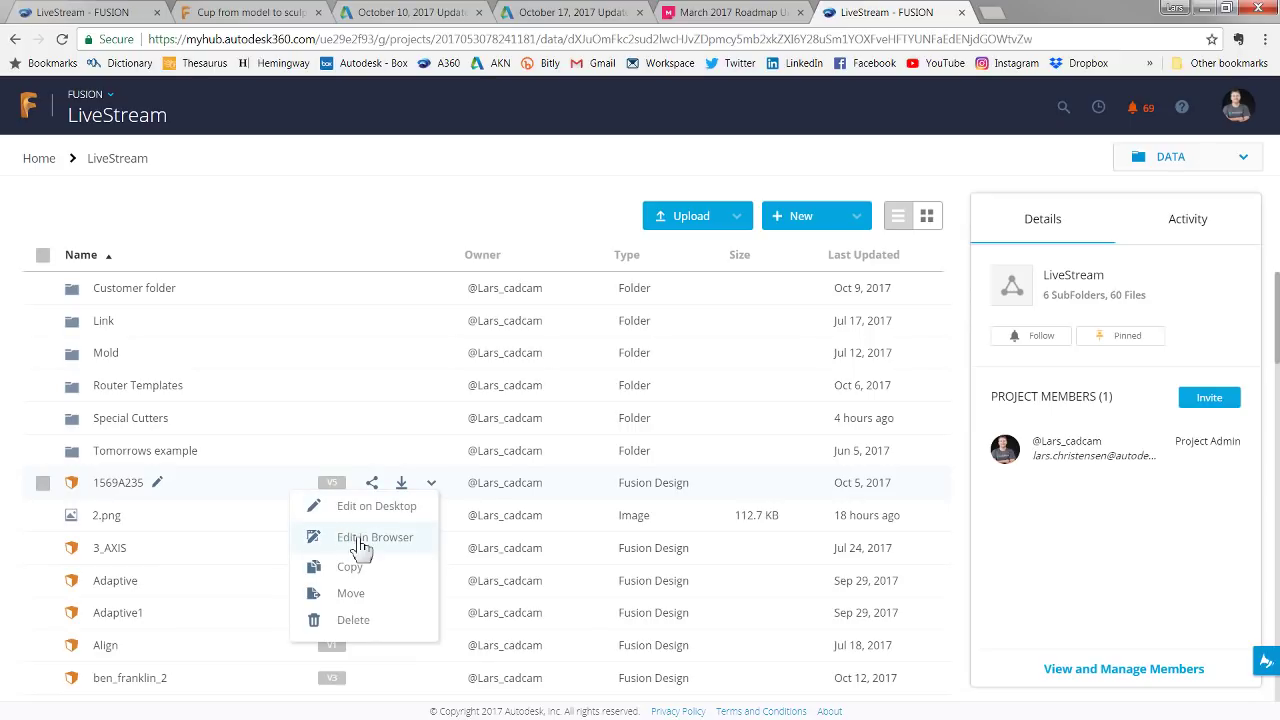
left_click(397, 550)
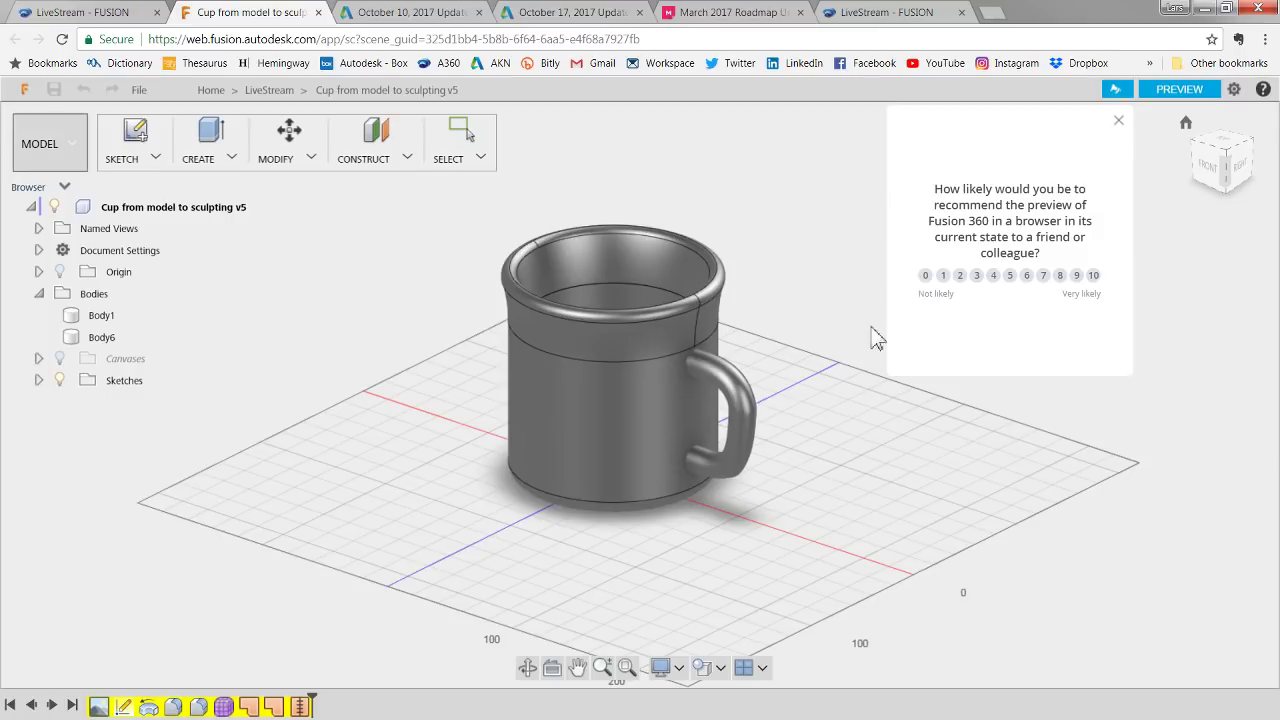
Dismiss the feedback survey in the browser cup design and highlight Body1 and Body6 one after the other
left_click(1118, 121)
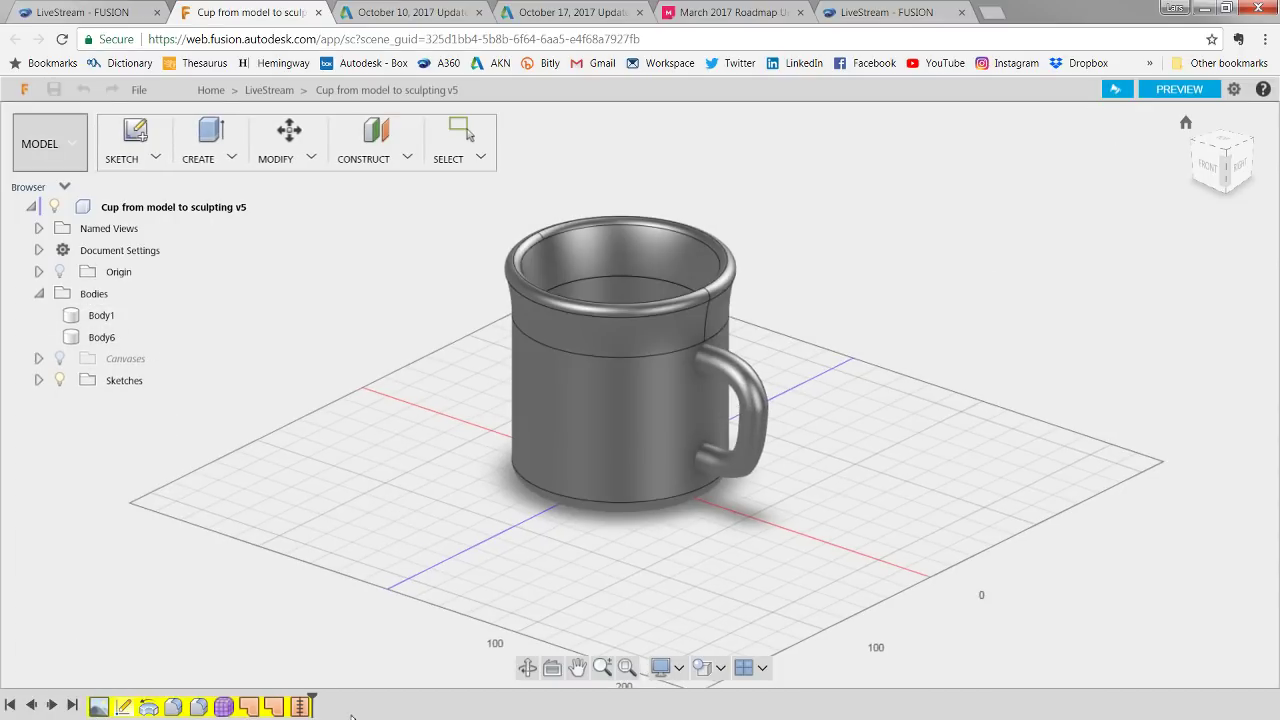
left_click(106, 318)
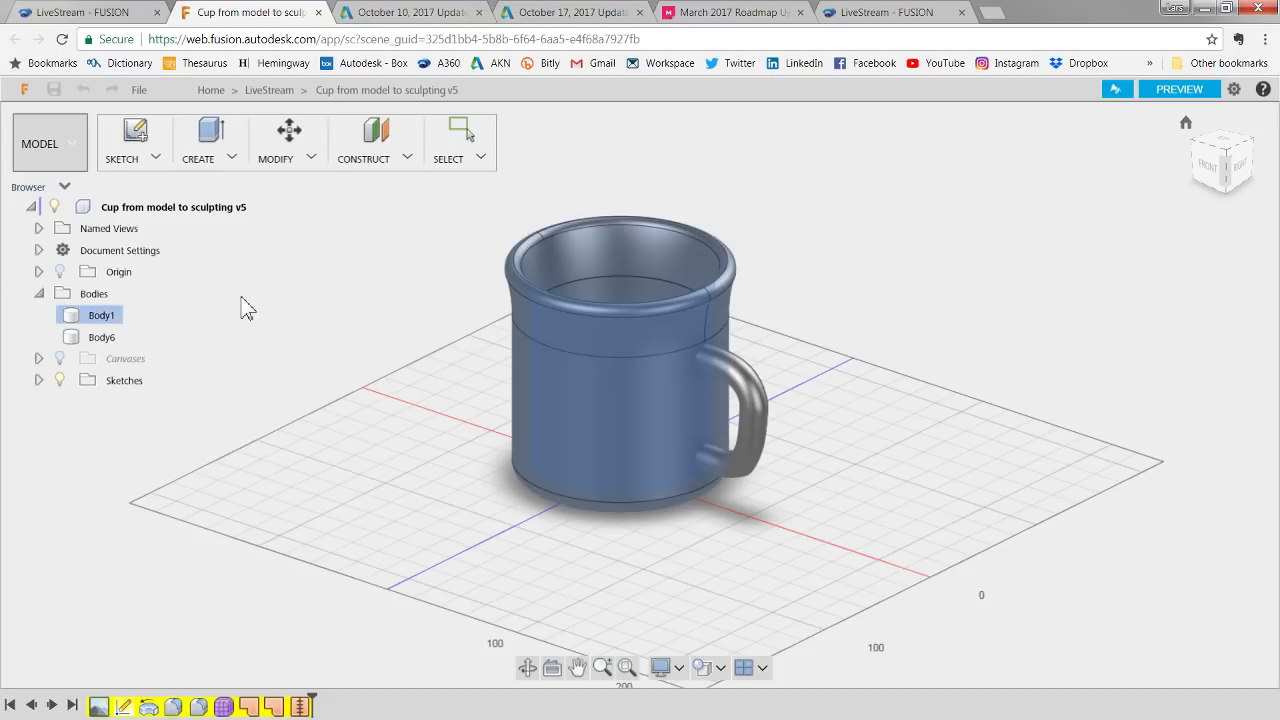
left_click(100, 338)
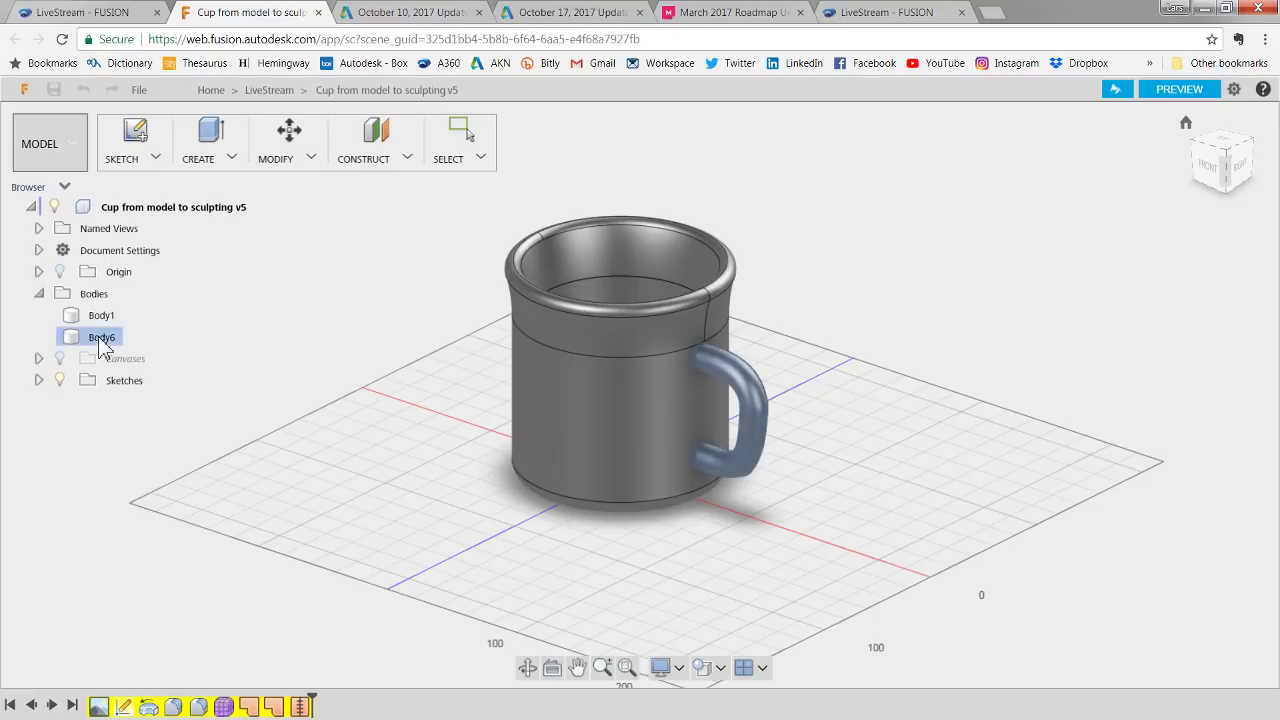
mouse_move(405, 500)
middle_mouse_down("shift")
mouse_move(511, 466)
mouse_move(410, 455)
mouse_move(409, 494)
middle_mouse_up("shift")
scroll(889, 334, "up", 3)
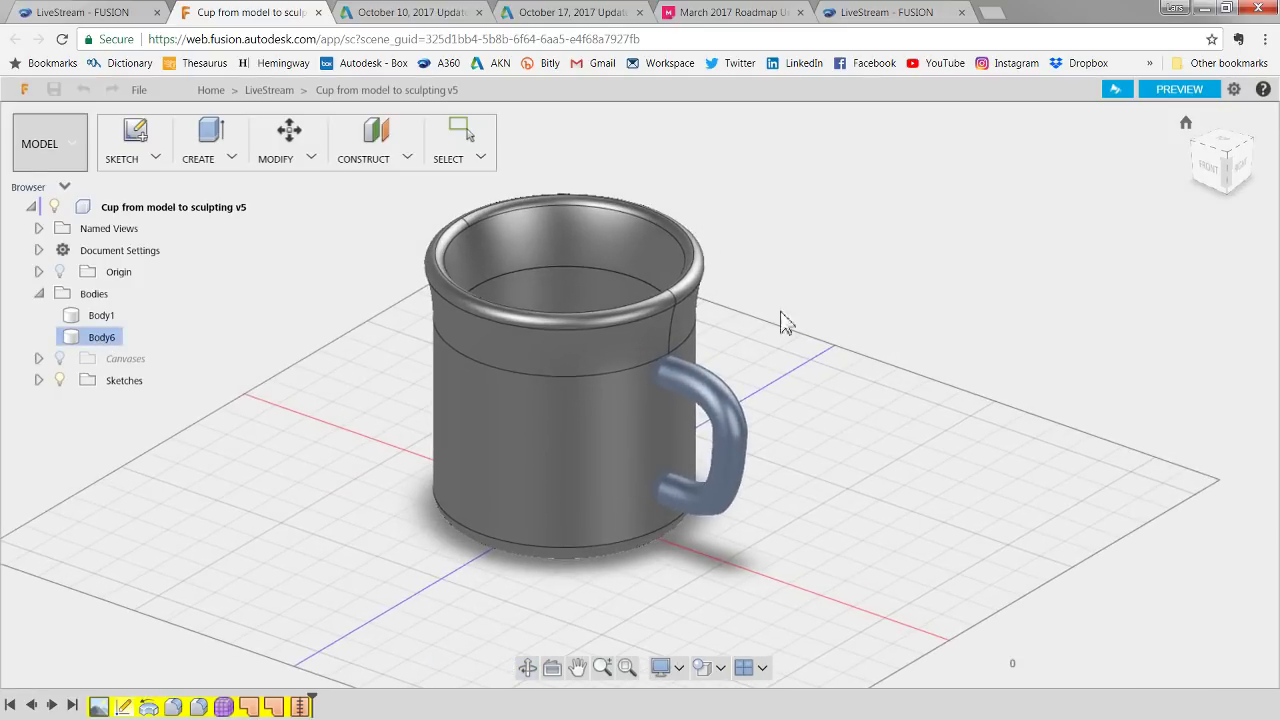
left_click(315, 327)
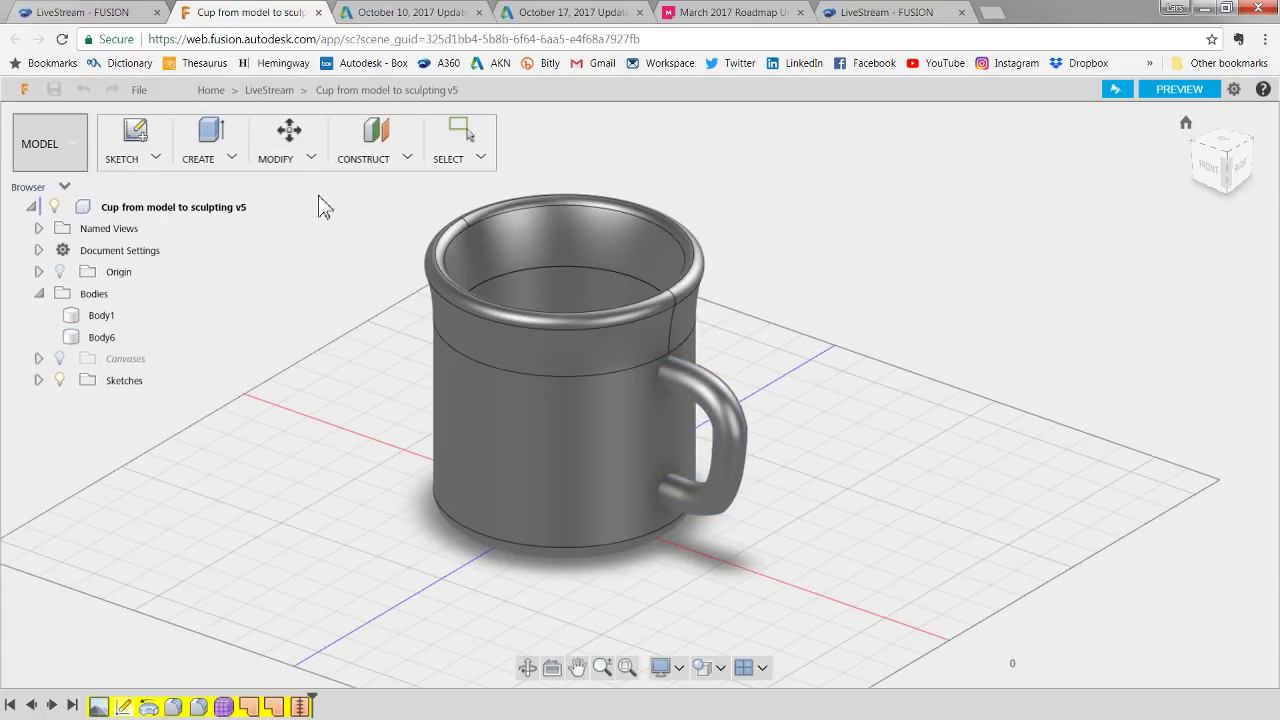
Combine the cup body as target with the handle as tool body, using the Join operation
left_click(309, 159)
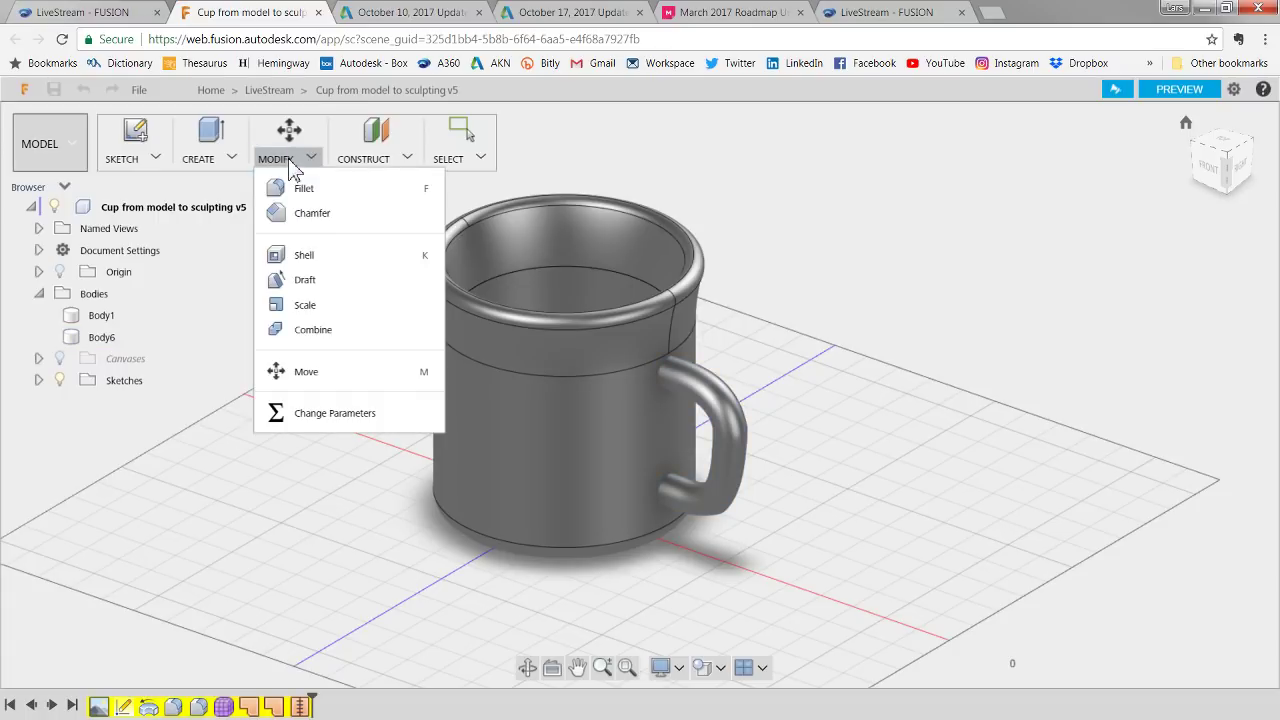
left_click(341, 337)
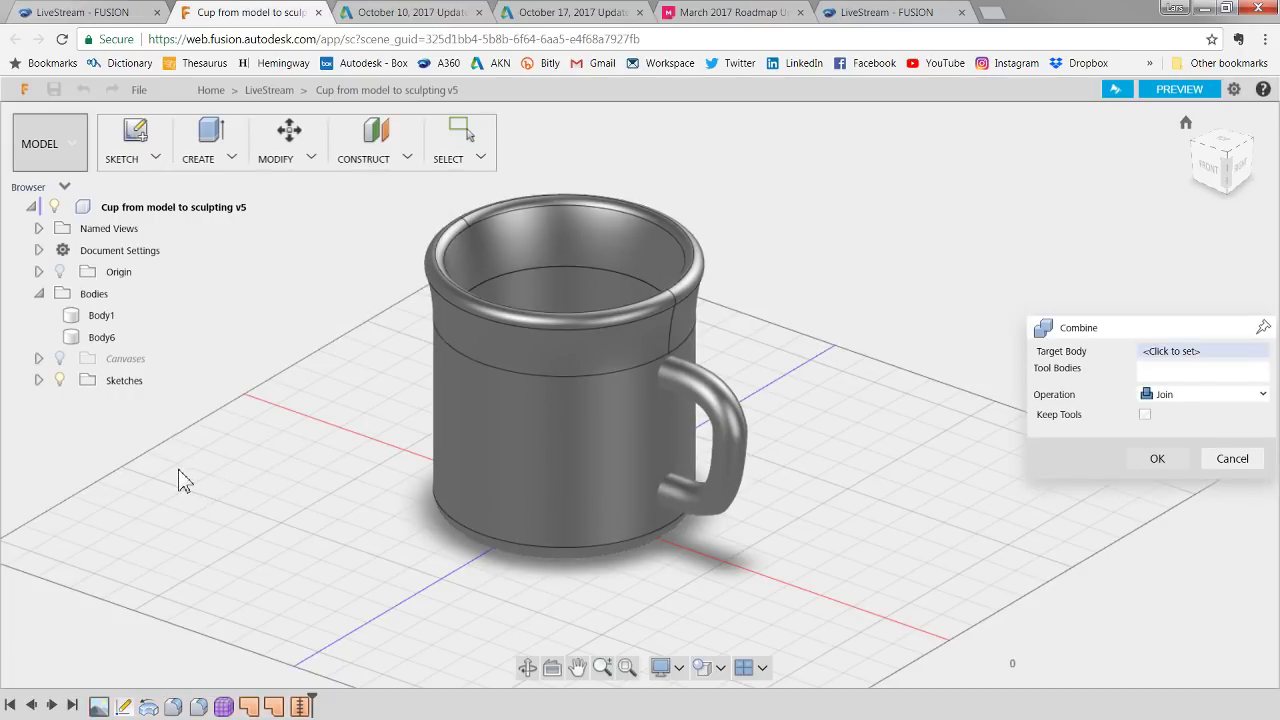
left_click(537, 402)
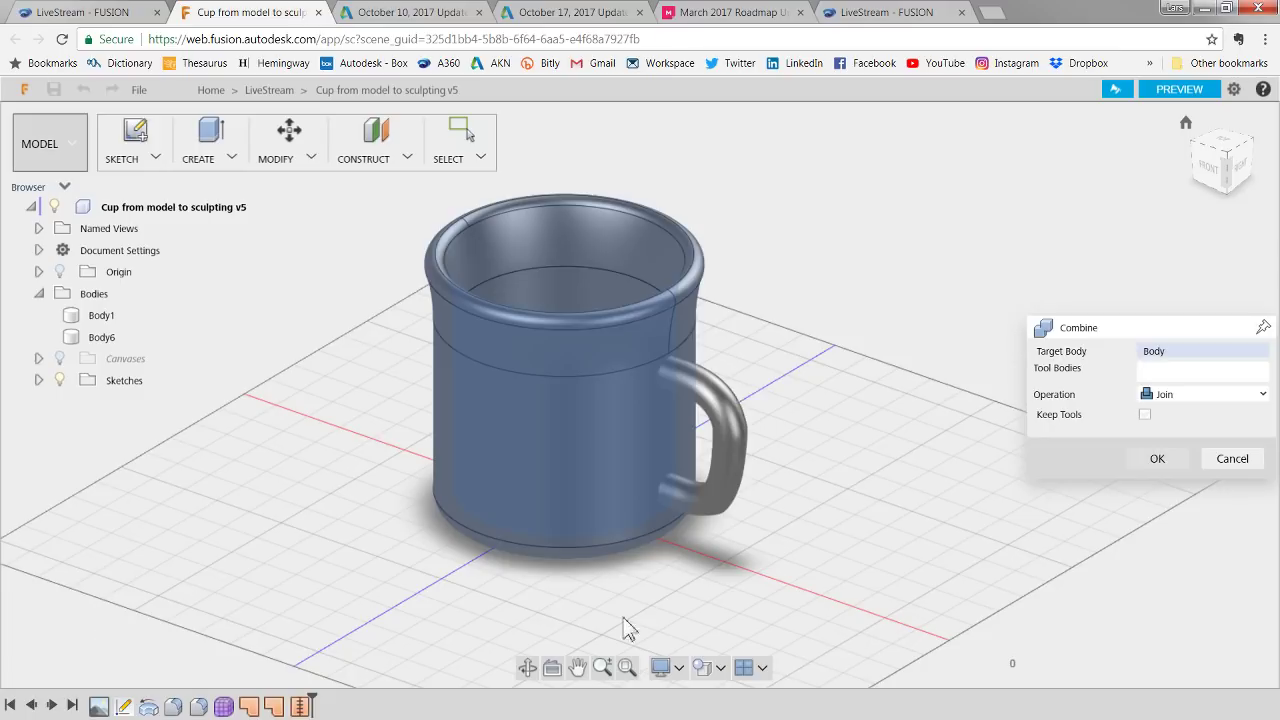
left_click(1203, 373)
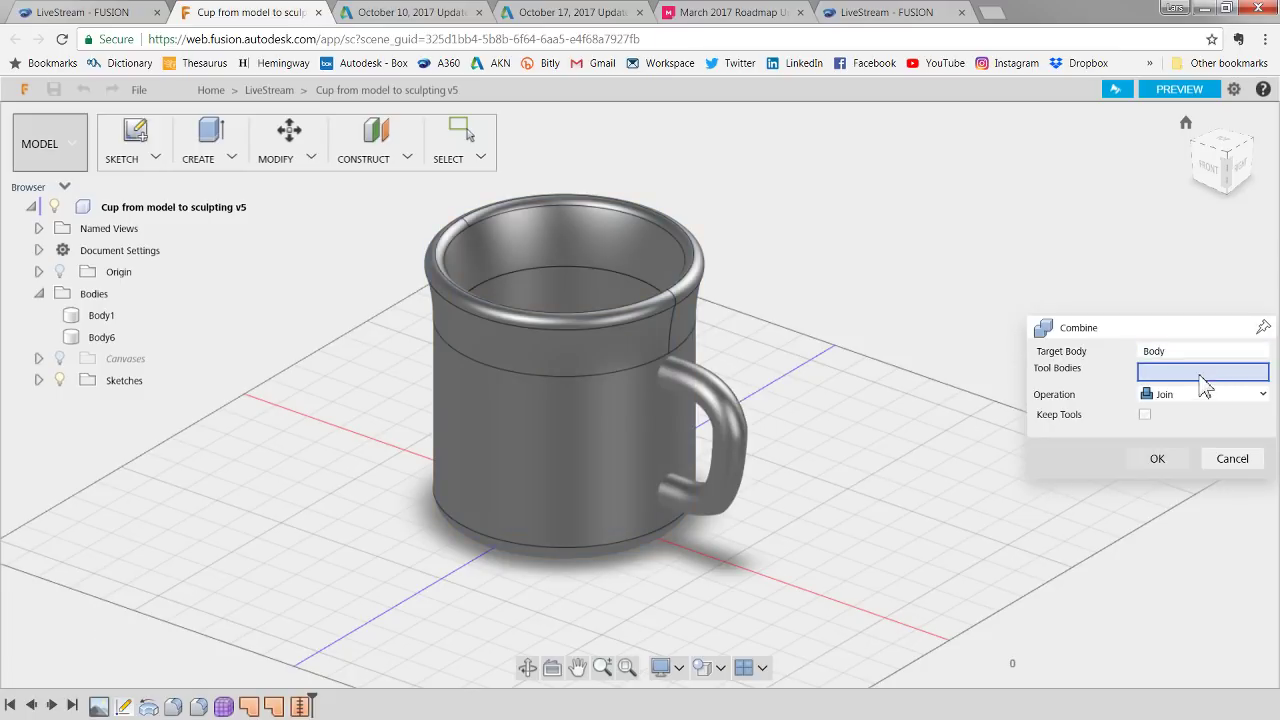
left_click(734, 448)
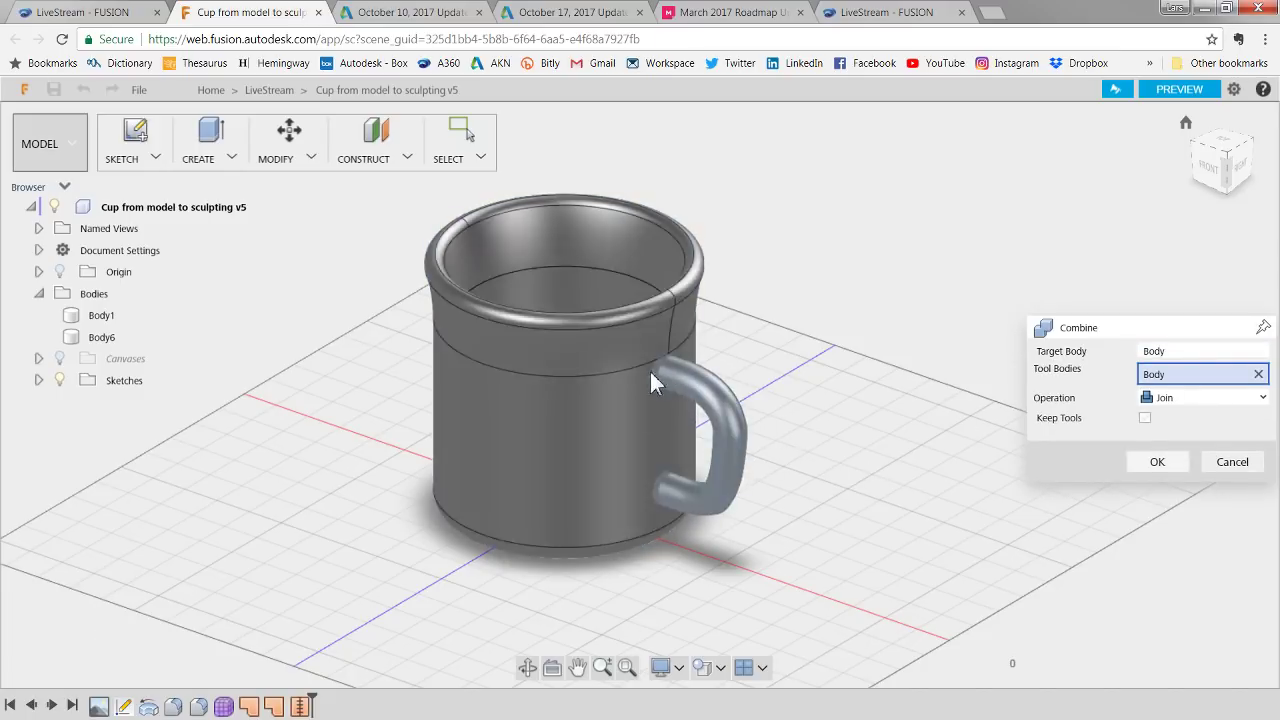
left_click(1157, 462)
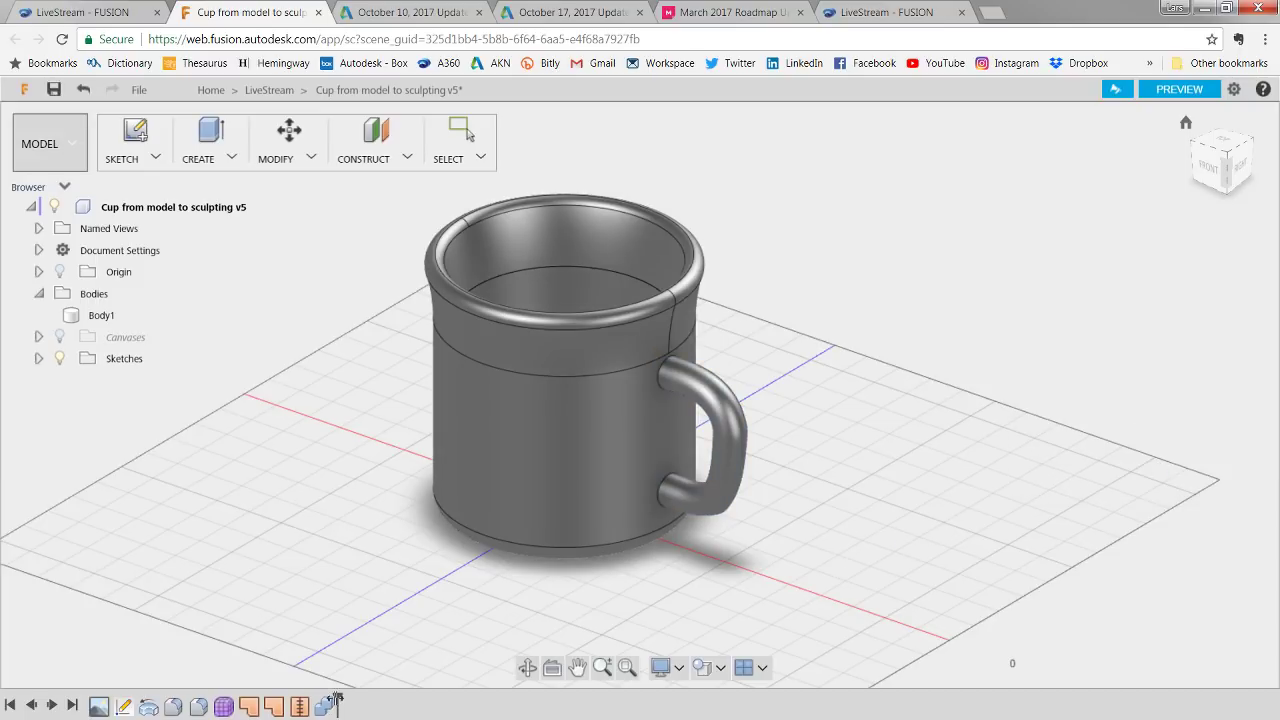
Fillet the two edges where the handle meets the cup wall with a 5 mm radius
scroll(778, 395, "up", 5)
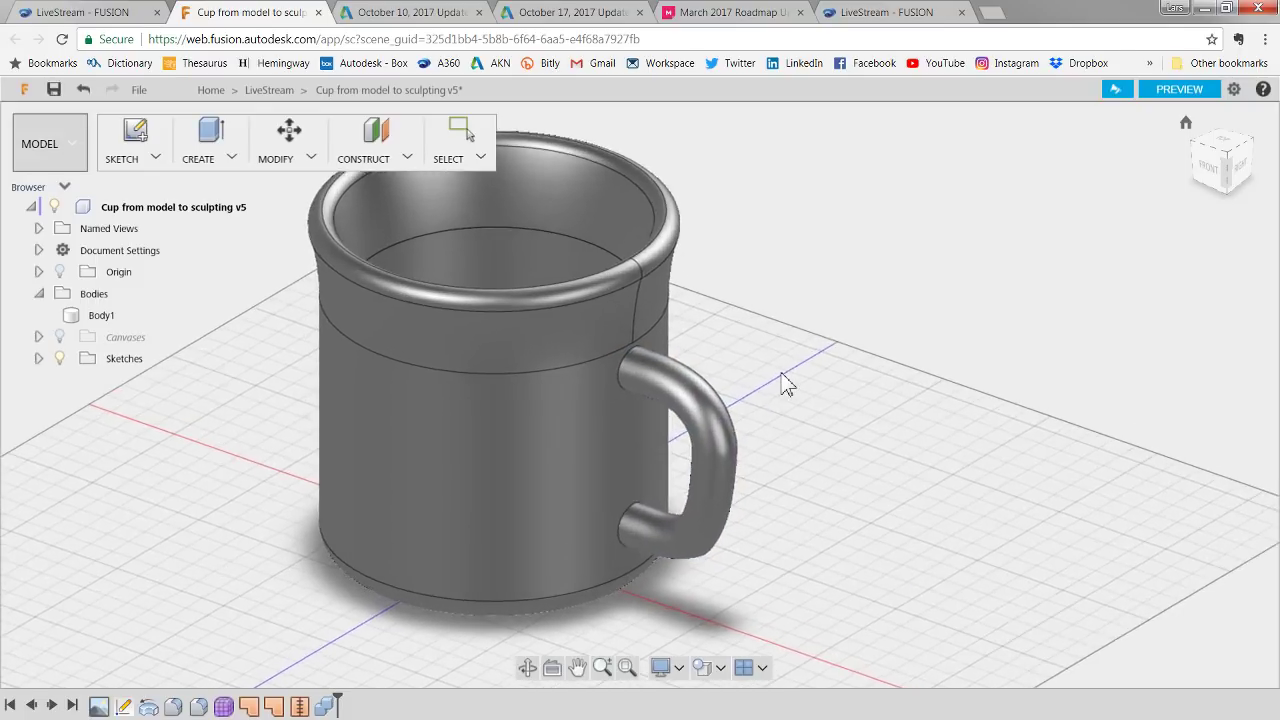
left_click(277, 160)
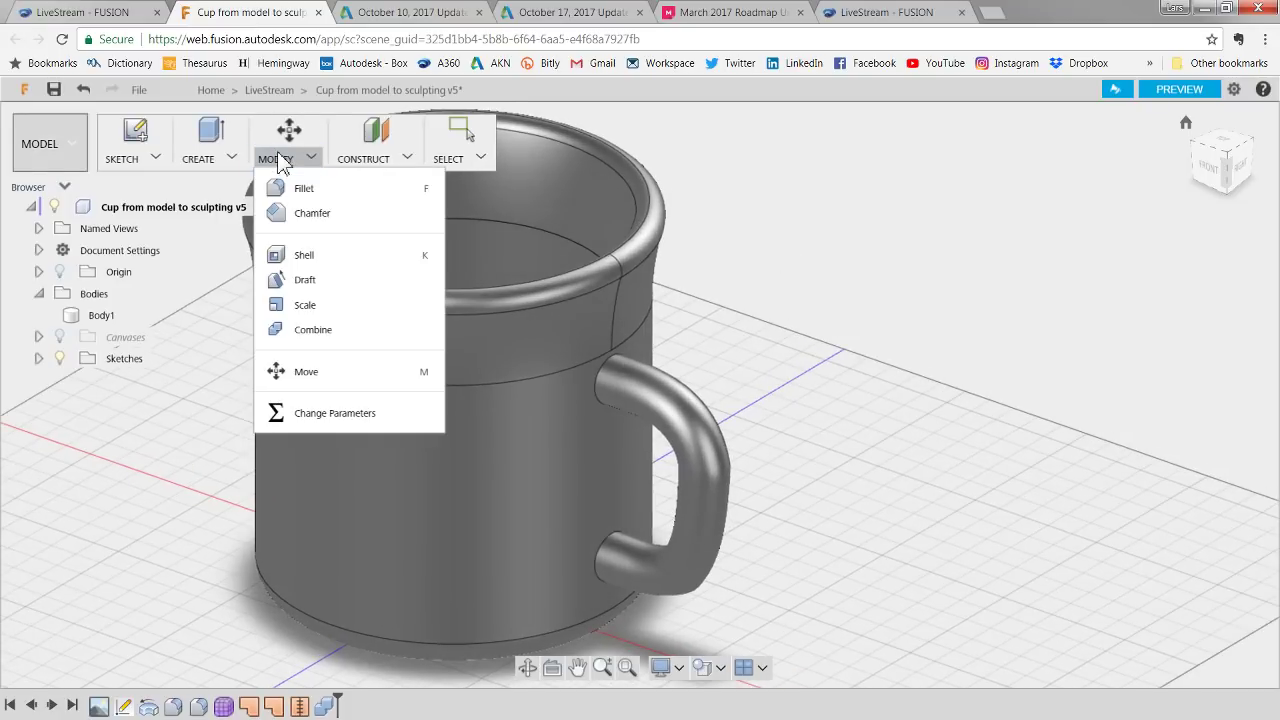
left_click(300, 183)
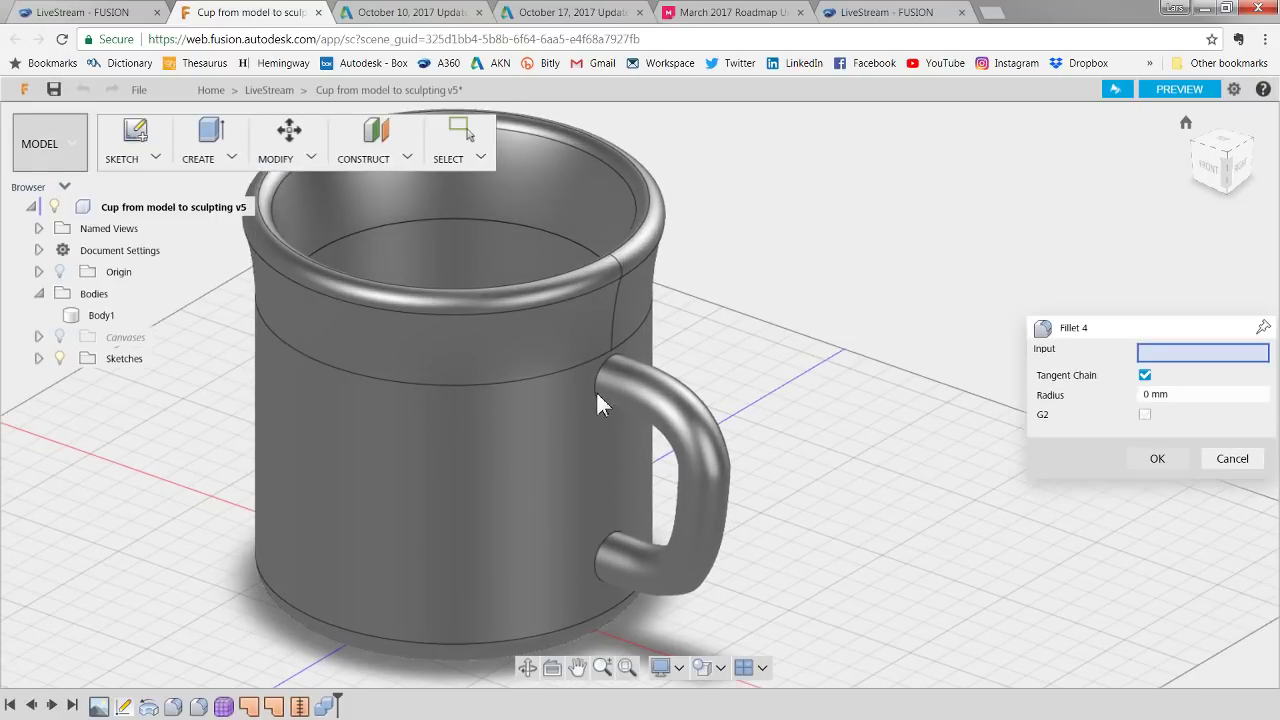
left_click(600, 400)
left_click(607, 560)
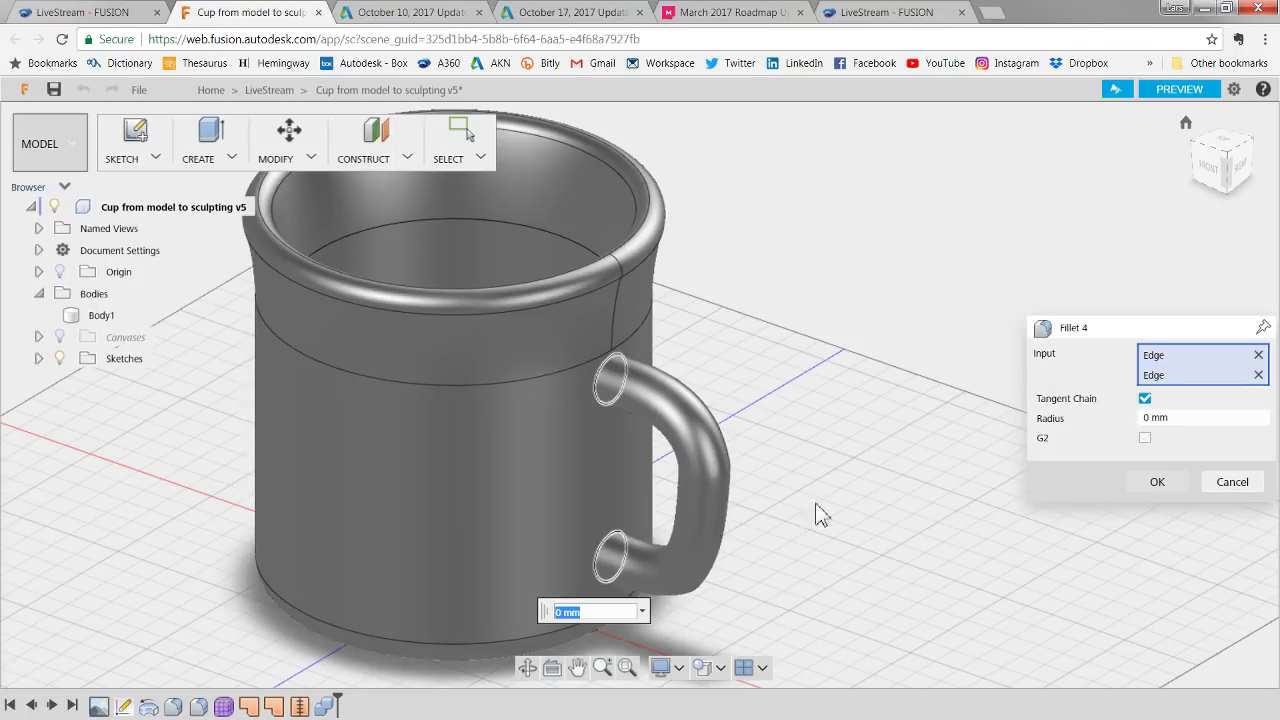
type("5.")
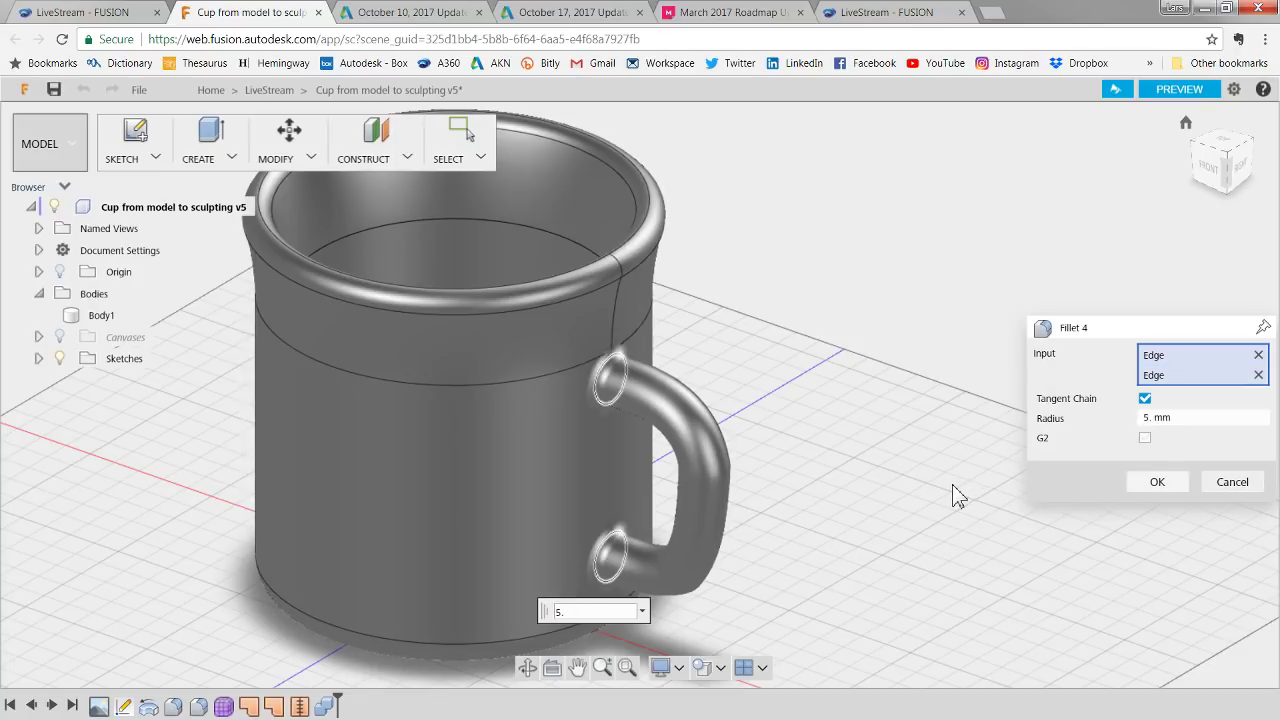
key("Return")
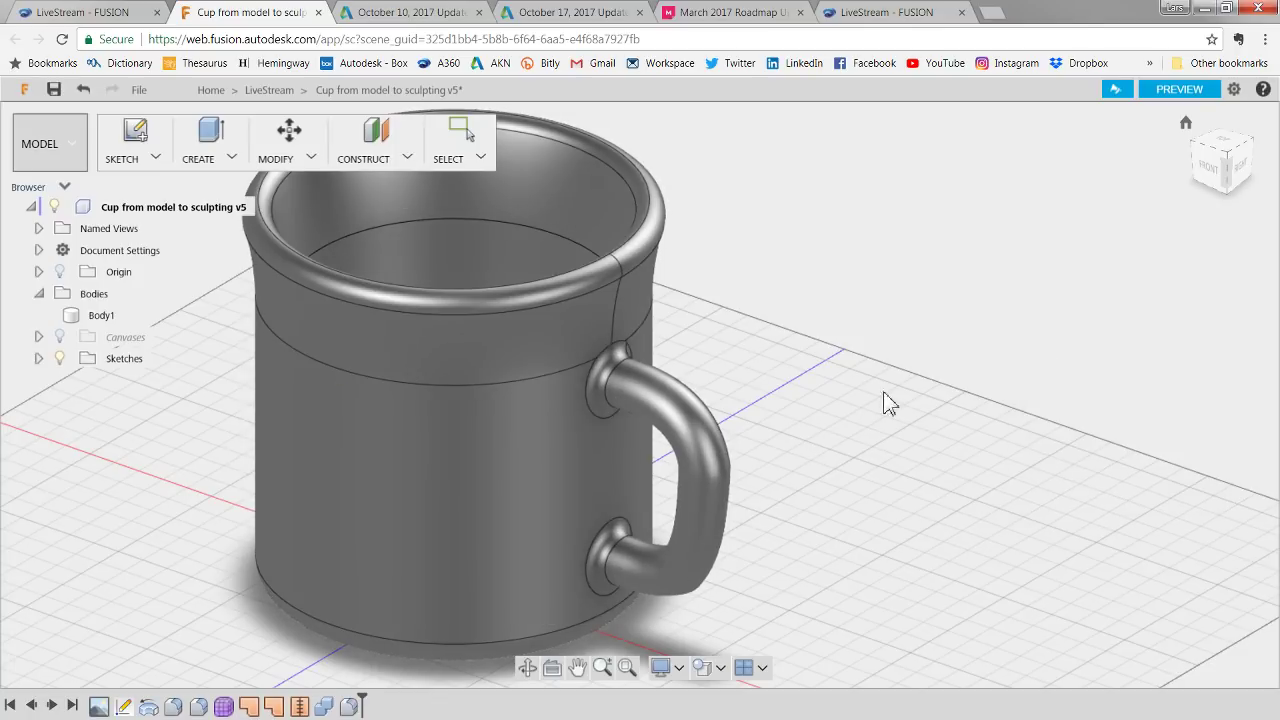
middle_click_drag(931, 449, 943, 391, "shift")
scroll(943, 391, "down", 4)
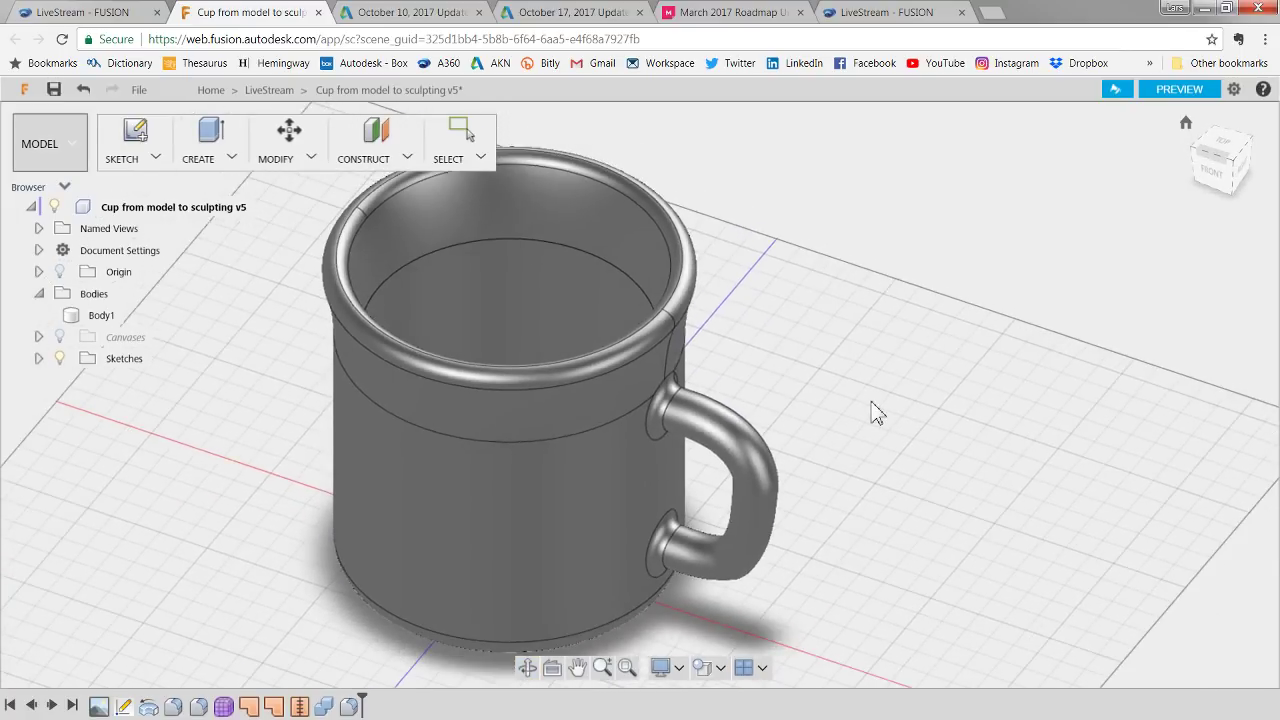
middle_click_drag(322, 480, 300, 423, "shift")
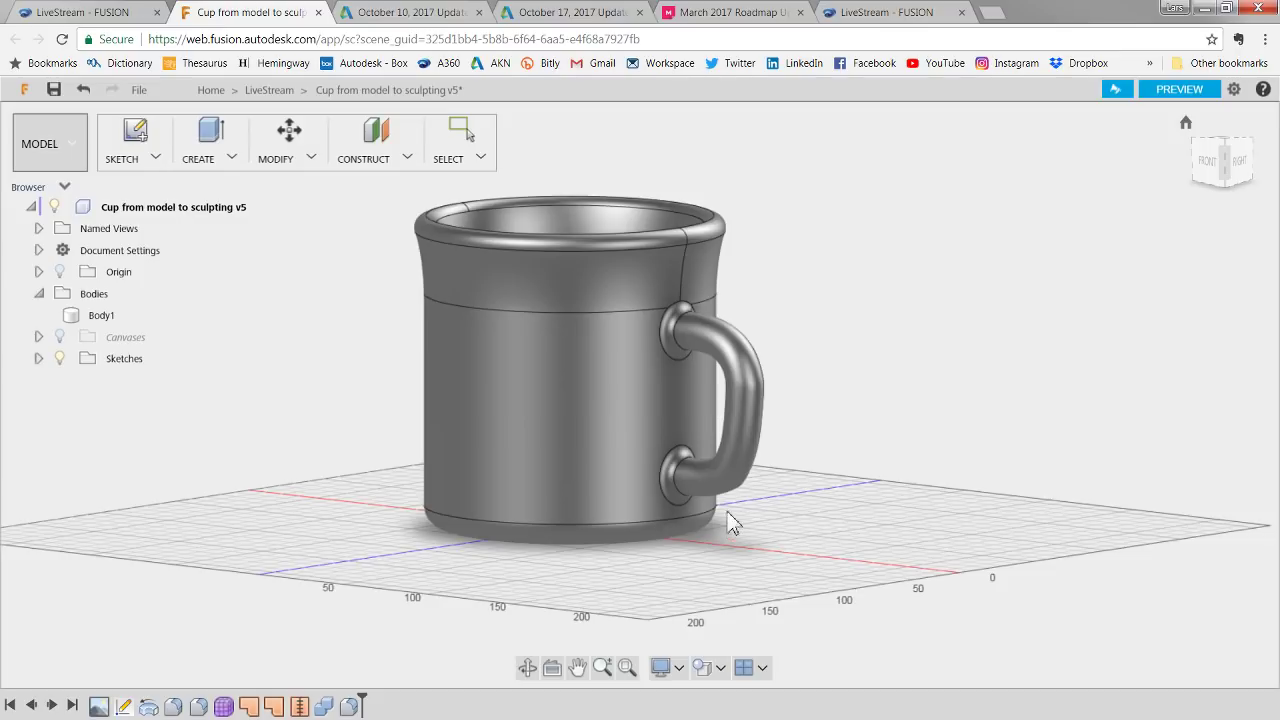
Review the Create and Modify commands and the workspace list in the browser version, and inspect the cup from the front
middle_click_drag(870, 342, 840, 370, "shift")
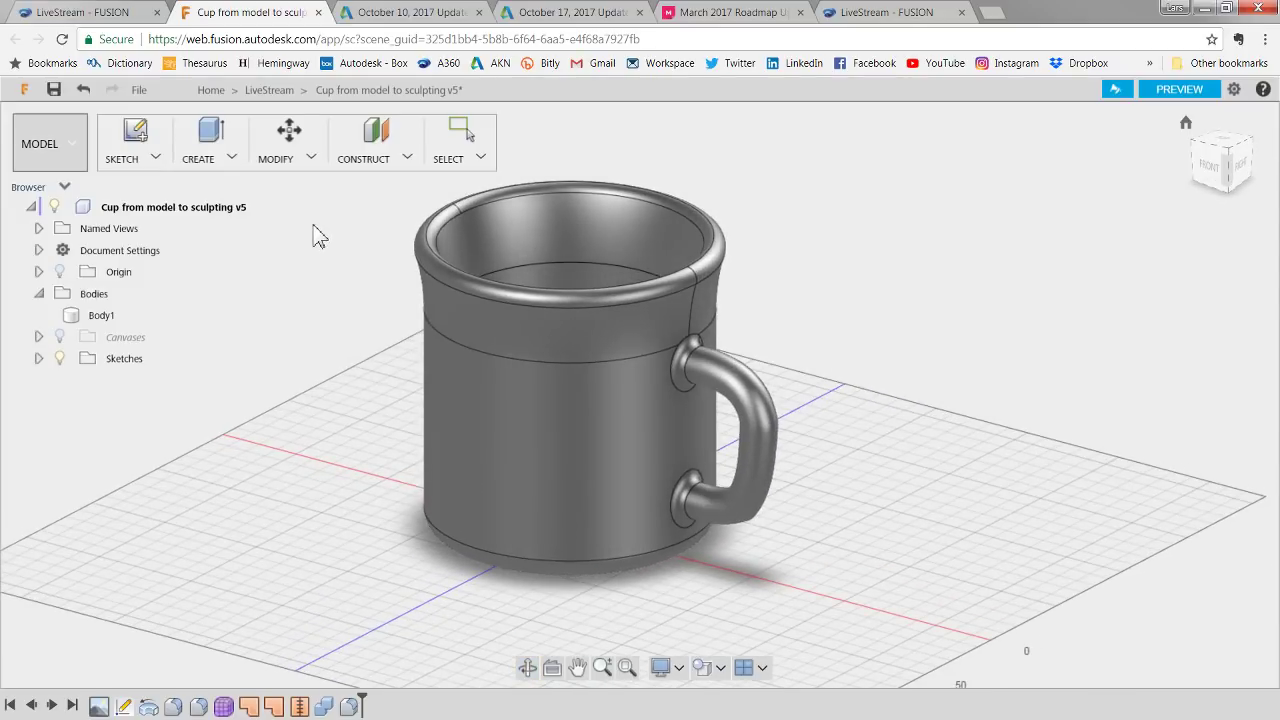
left_click(199, 165)
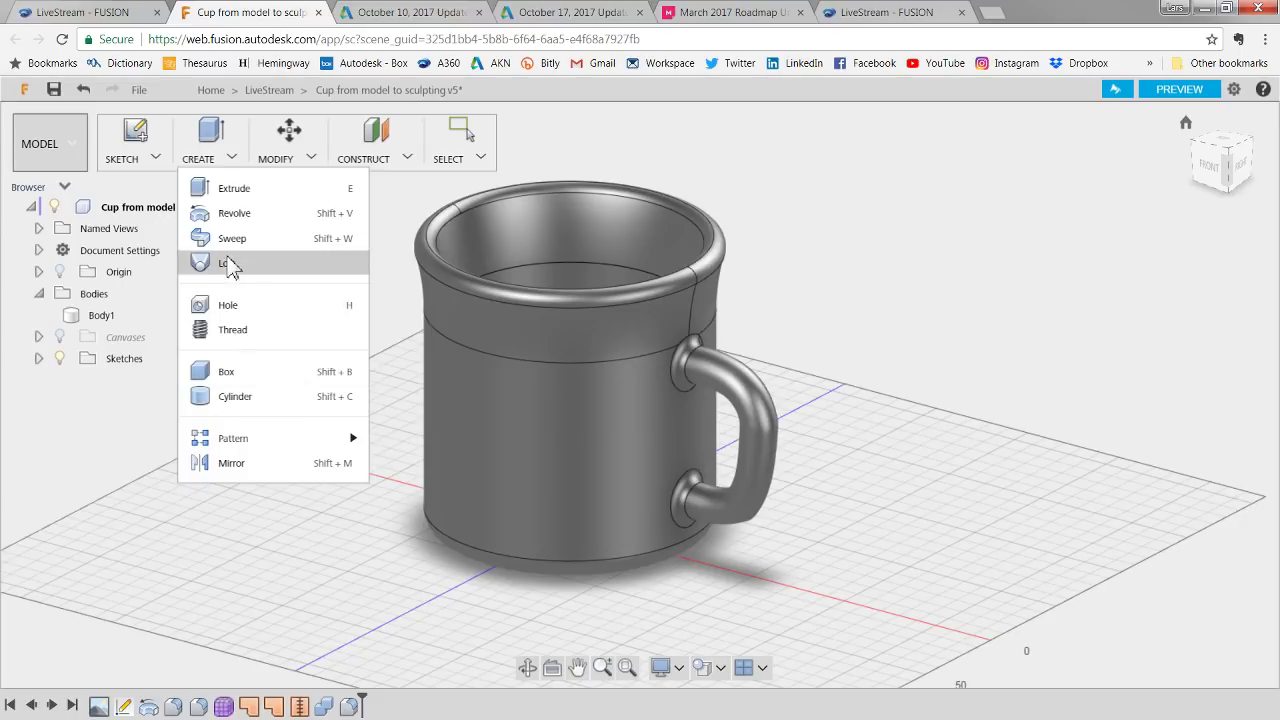
left_click(283, 166)
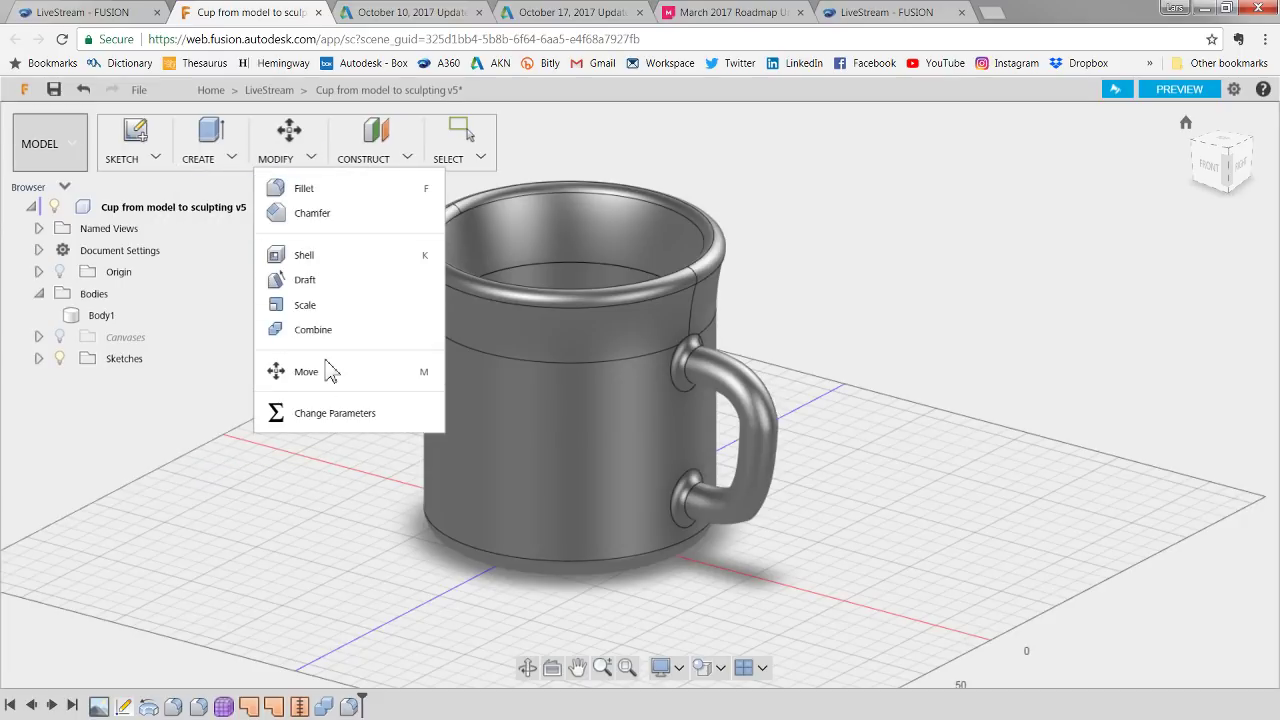
left_click(155, 514)
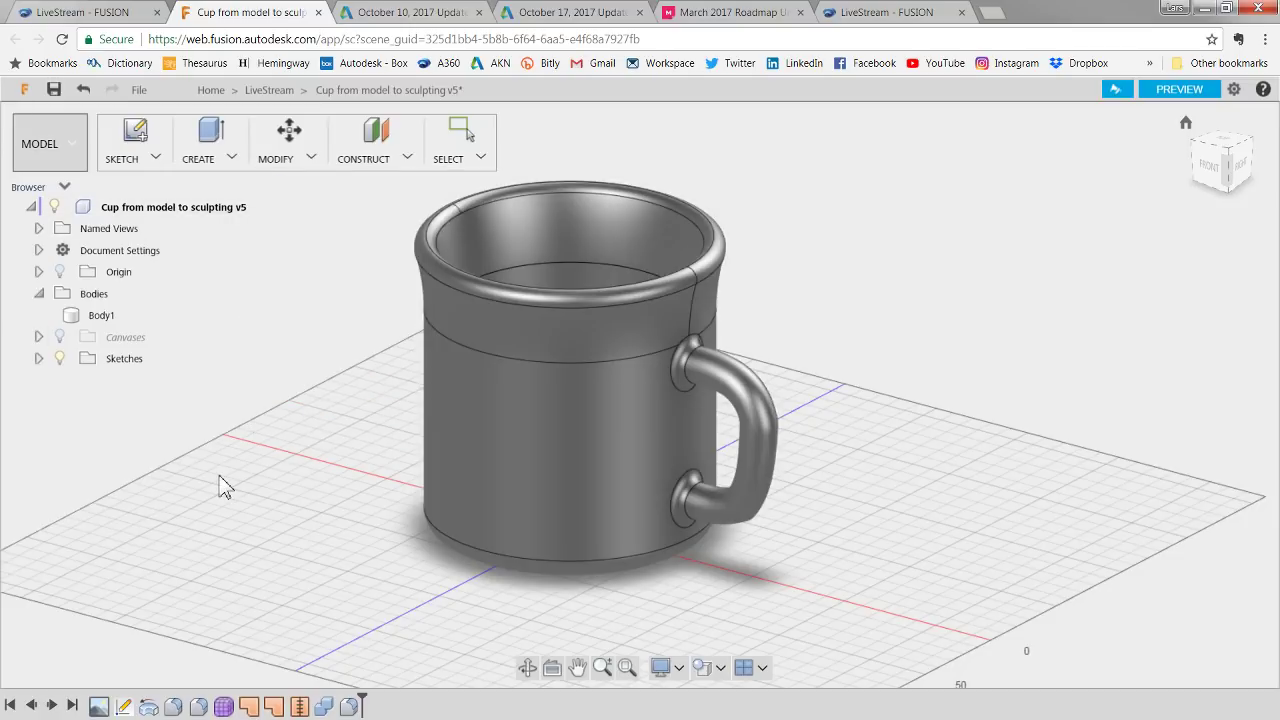
left_click(72, 142)
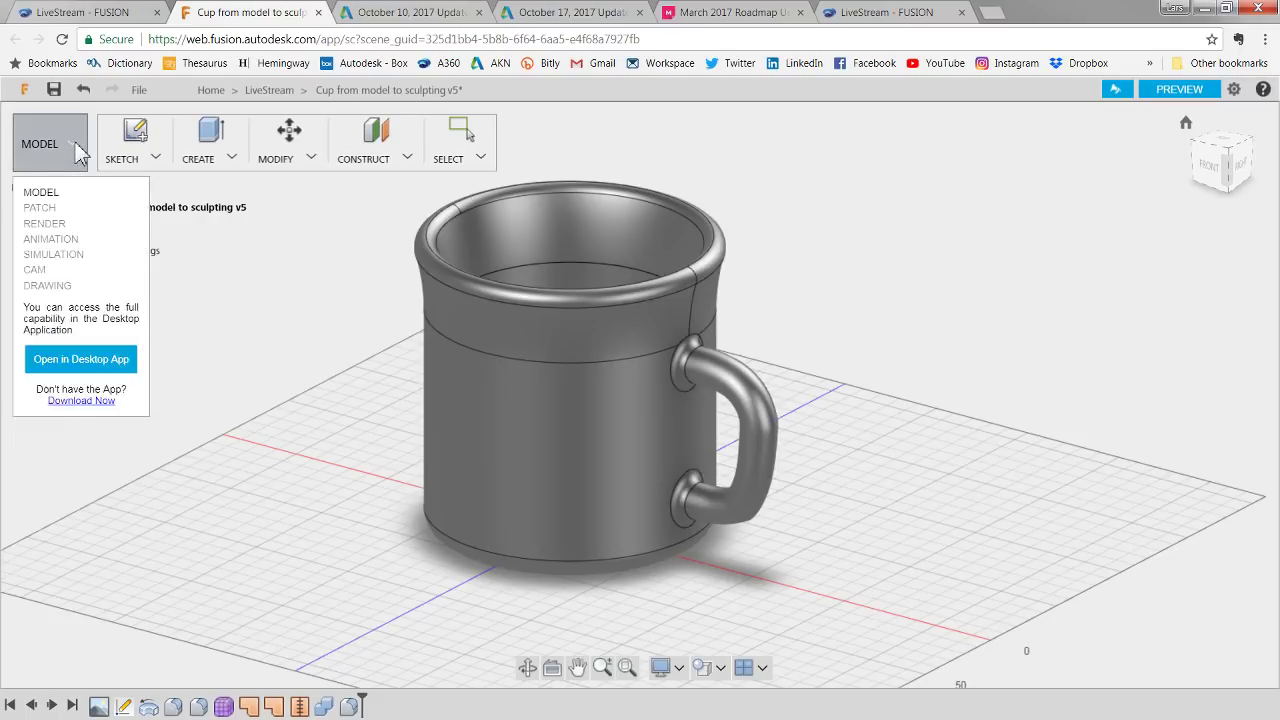
left_click(74, 143)
left_click(73, 141)
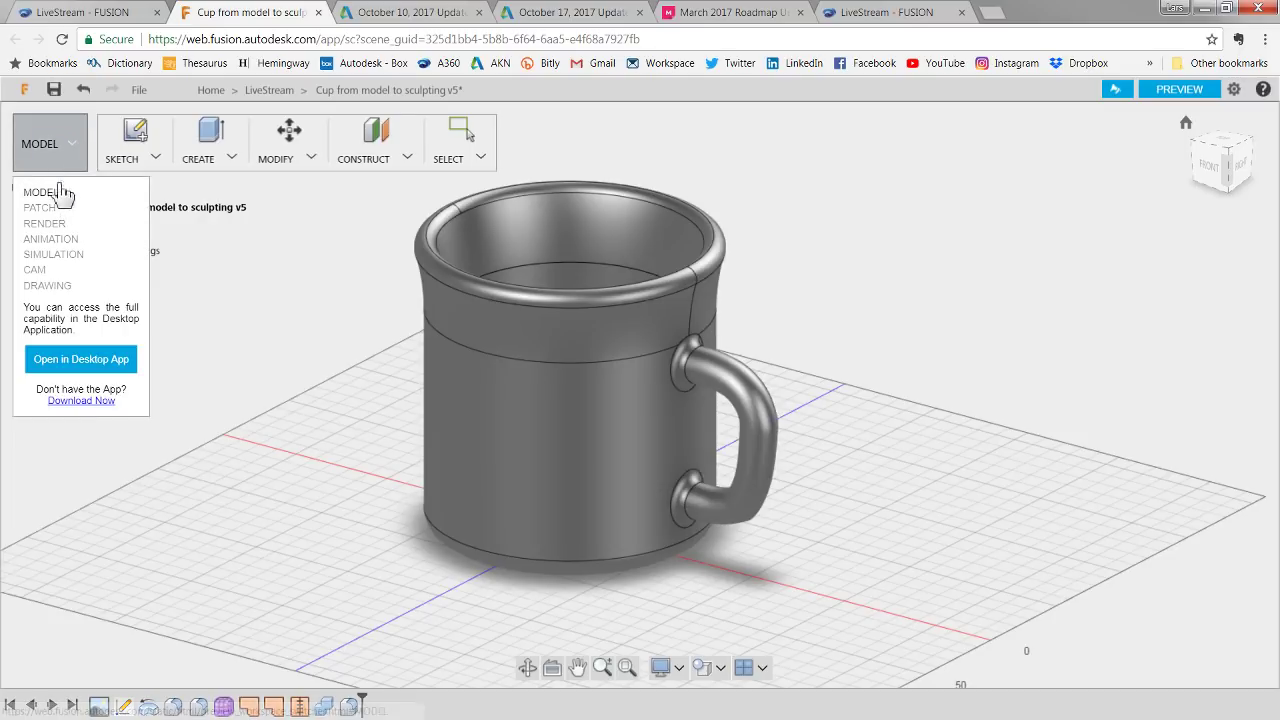
left_click(1210, 170)
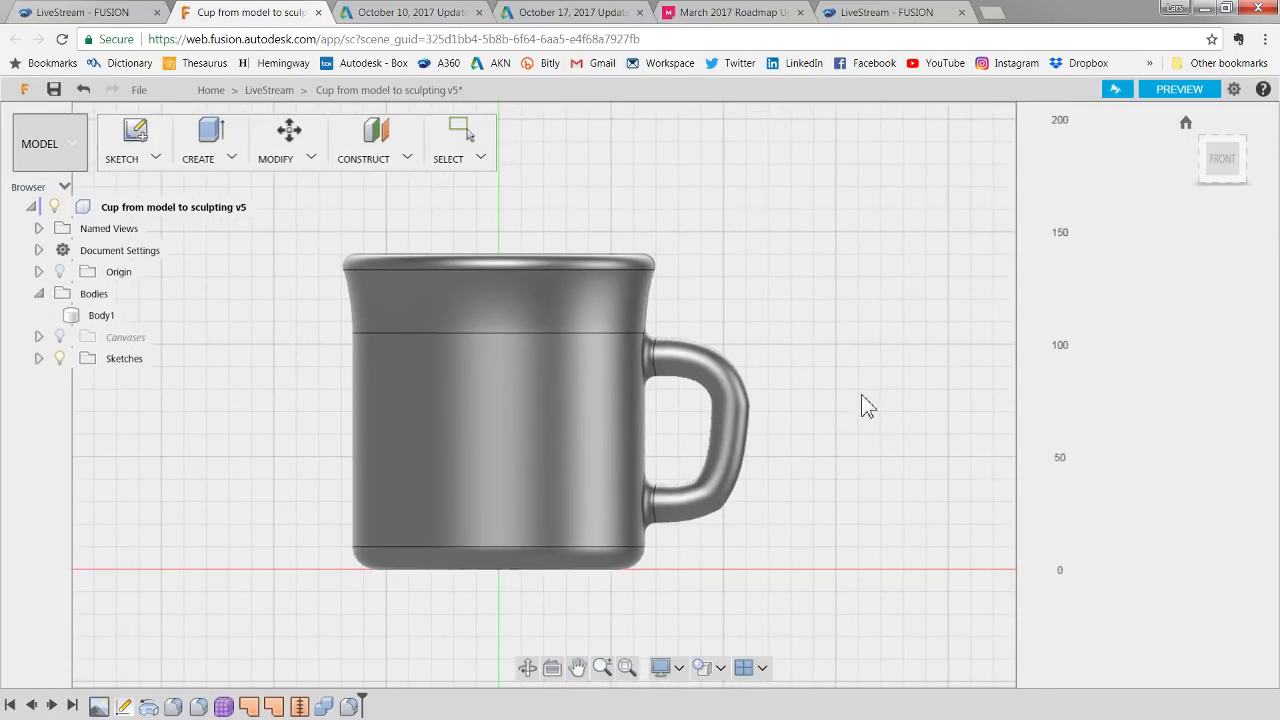
middle_click_drag(823, 366, 784, 378, "shift")
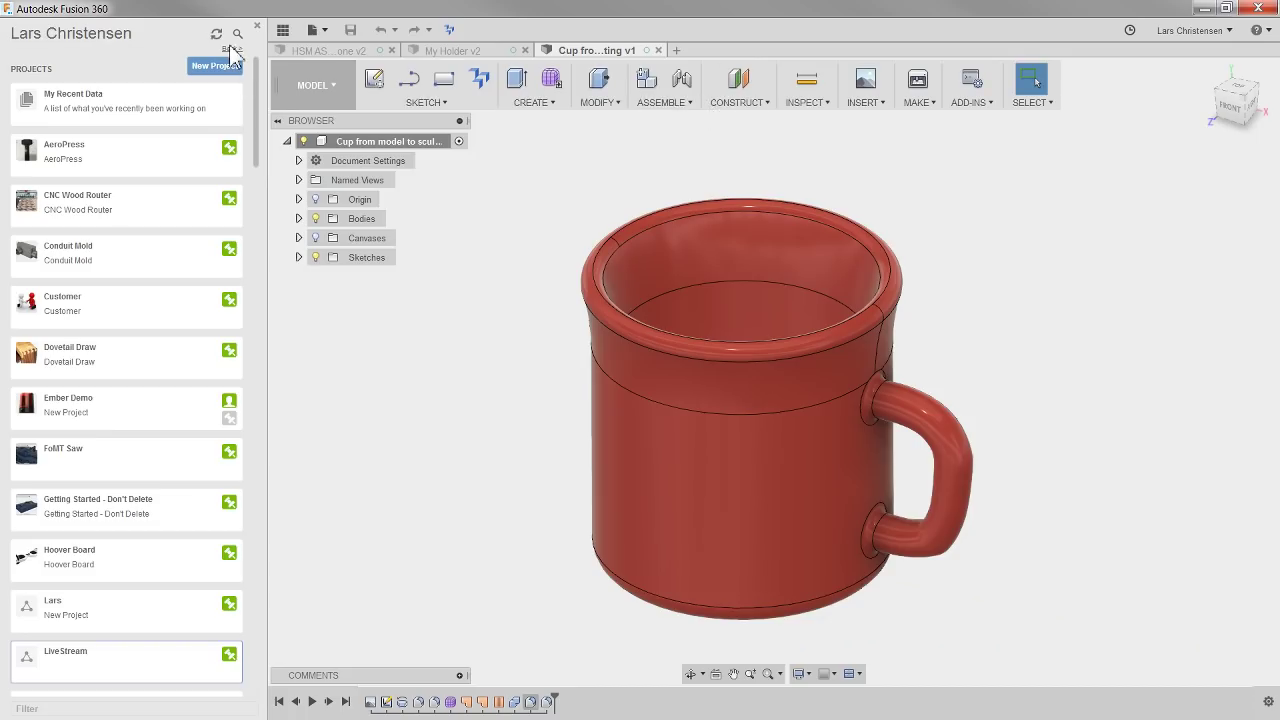
Switch to desktop Fusion 360, create a new empty design and change it to the CAM workspace
left_click(280, 31)
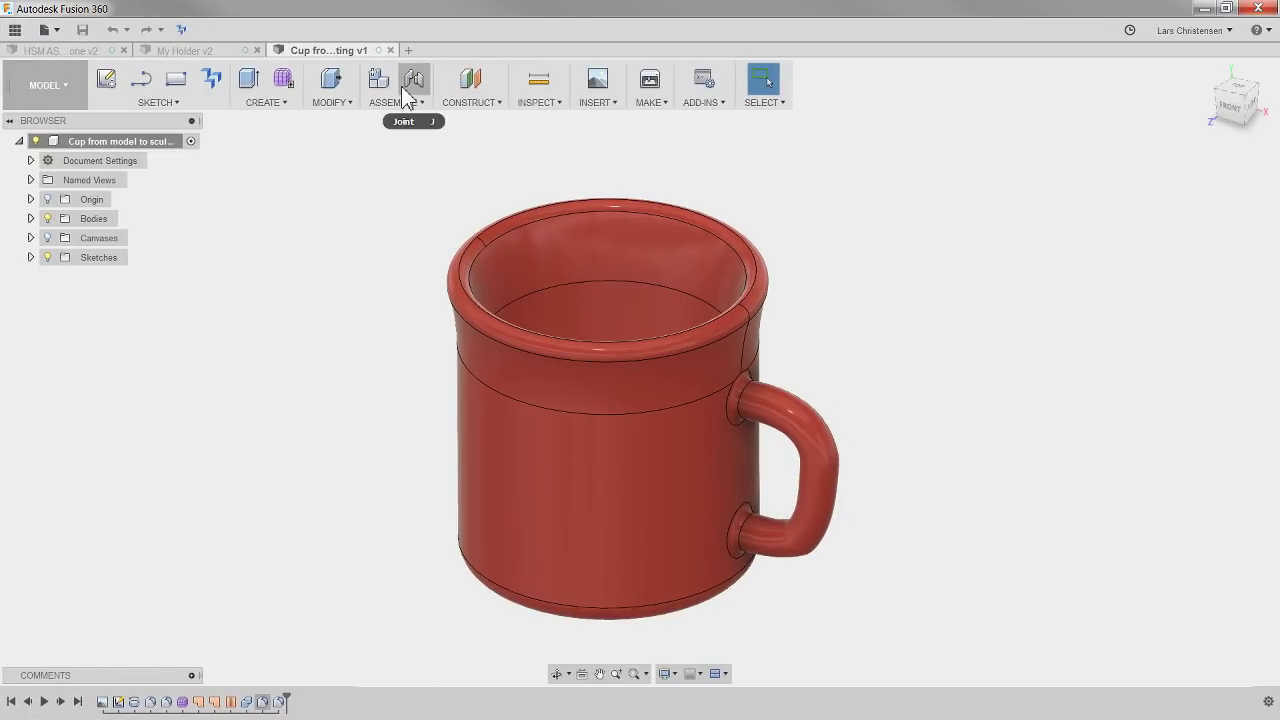
left_click(409, 50)
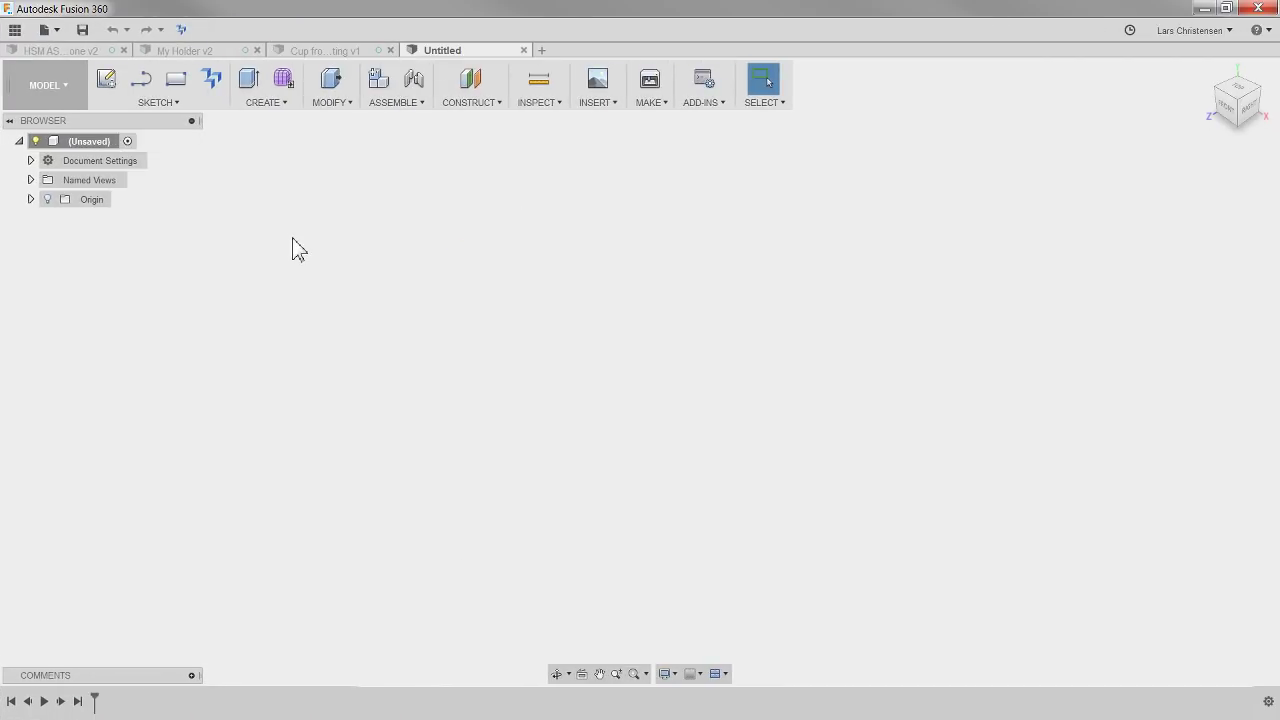
left_click(50, 90)
left_click(24, 292)
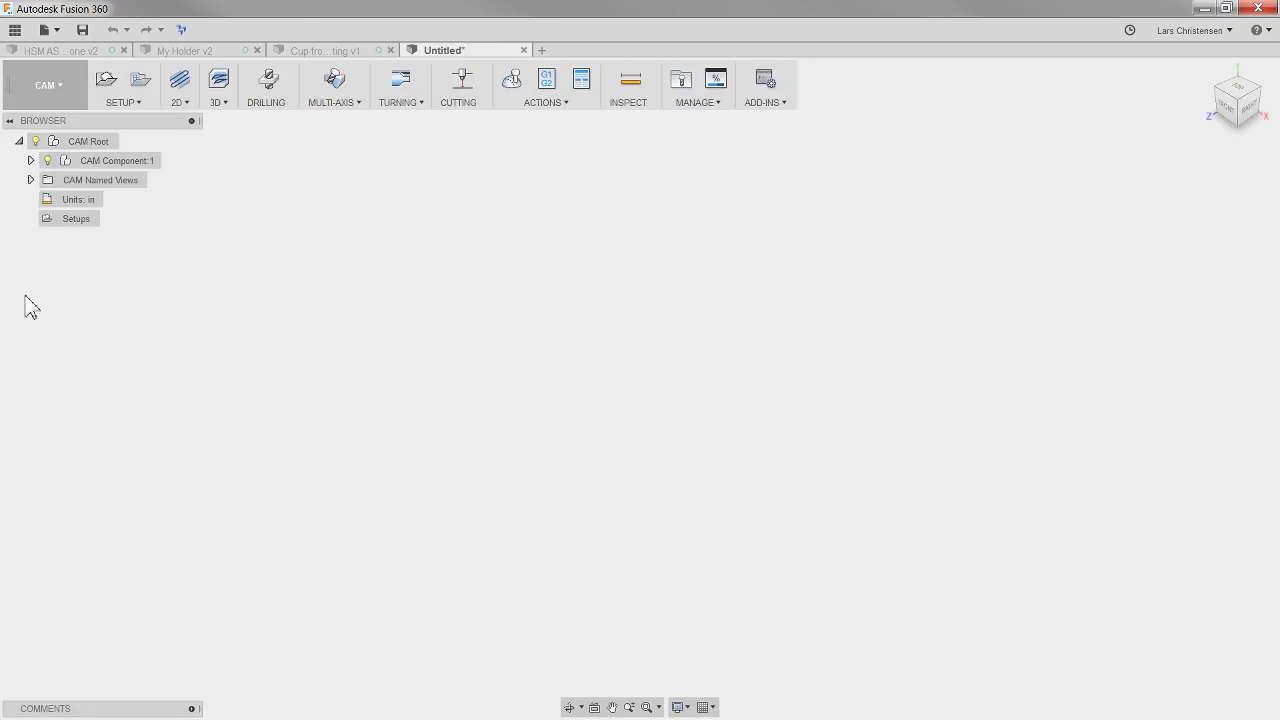
Examine the CAM Tool Library, including Turning - Sample Tools and the filters for operation and tool type
left_click(713, 106)
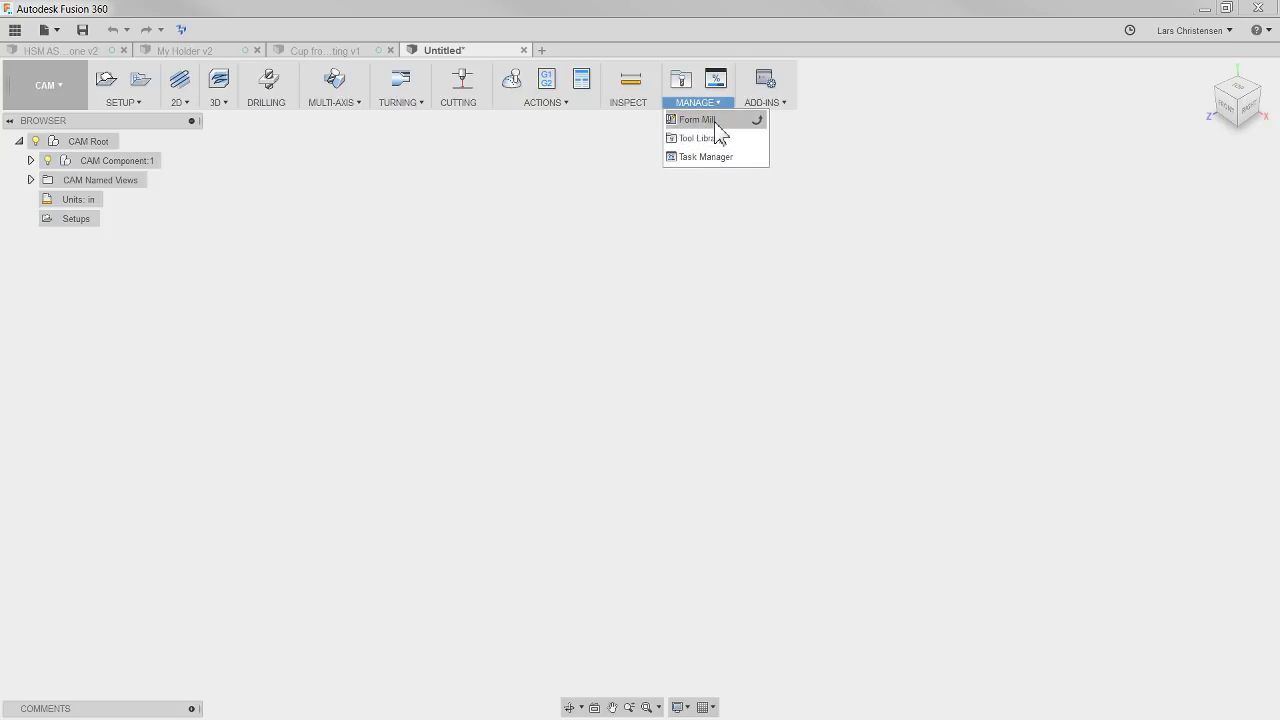
left_click(681, 88)
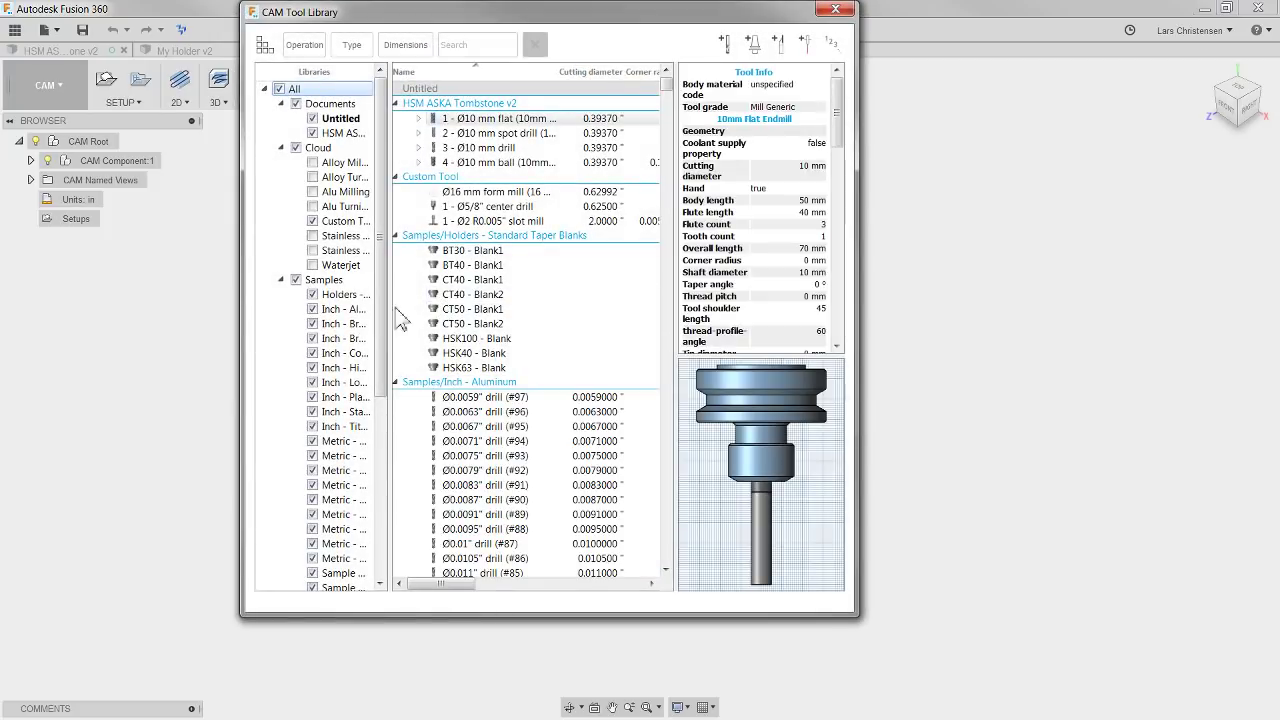
left_click_drag(392, 313, 511, 403)
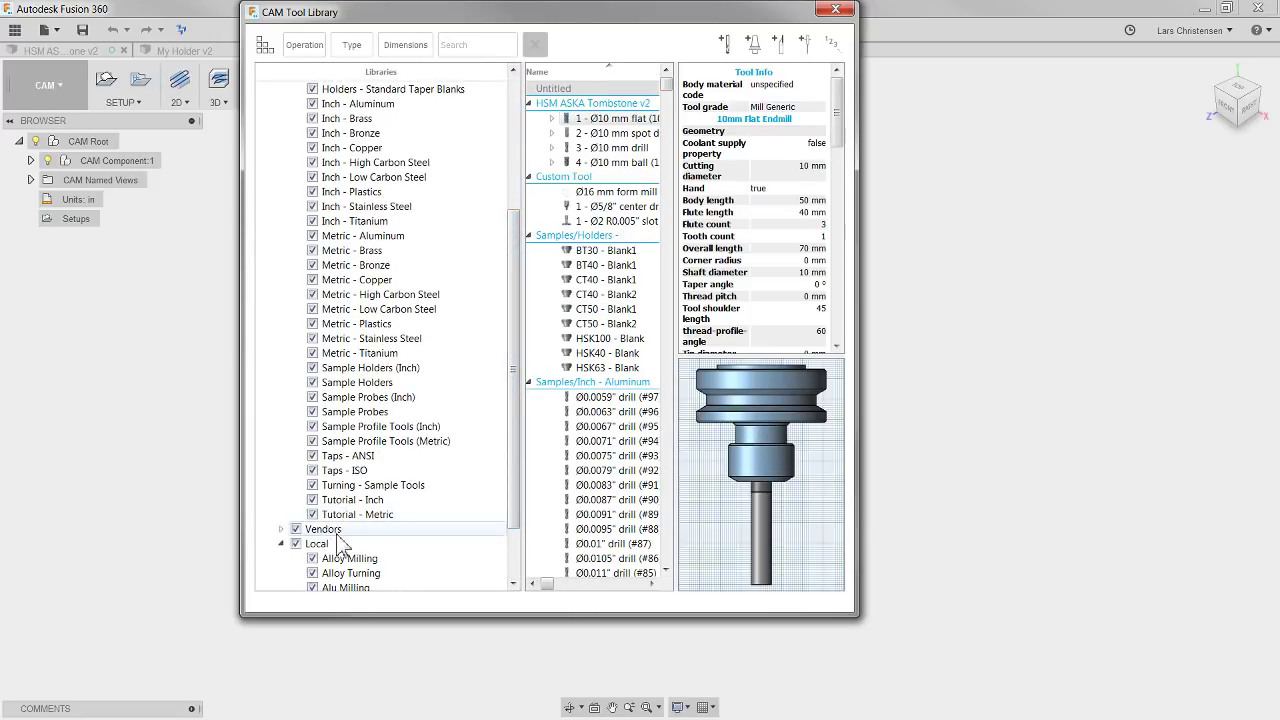
left_click(375, 486)
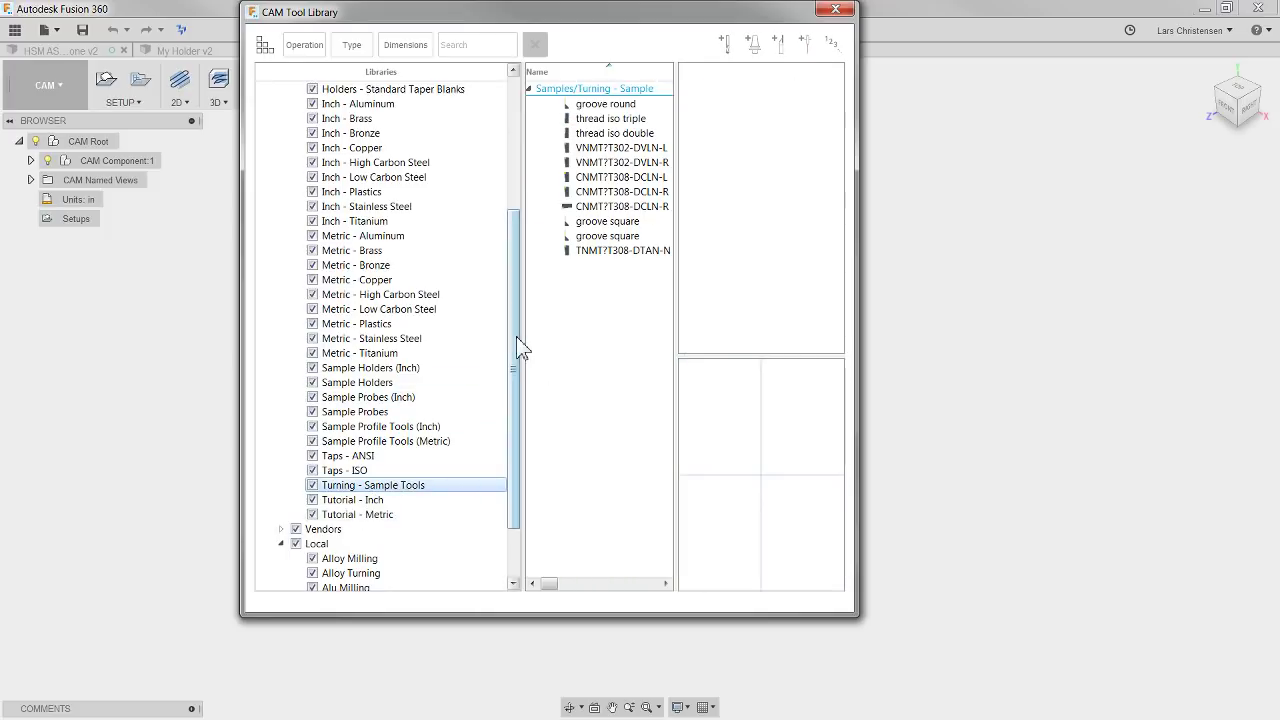
left_click(305, 46)
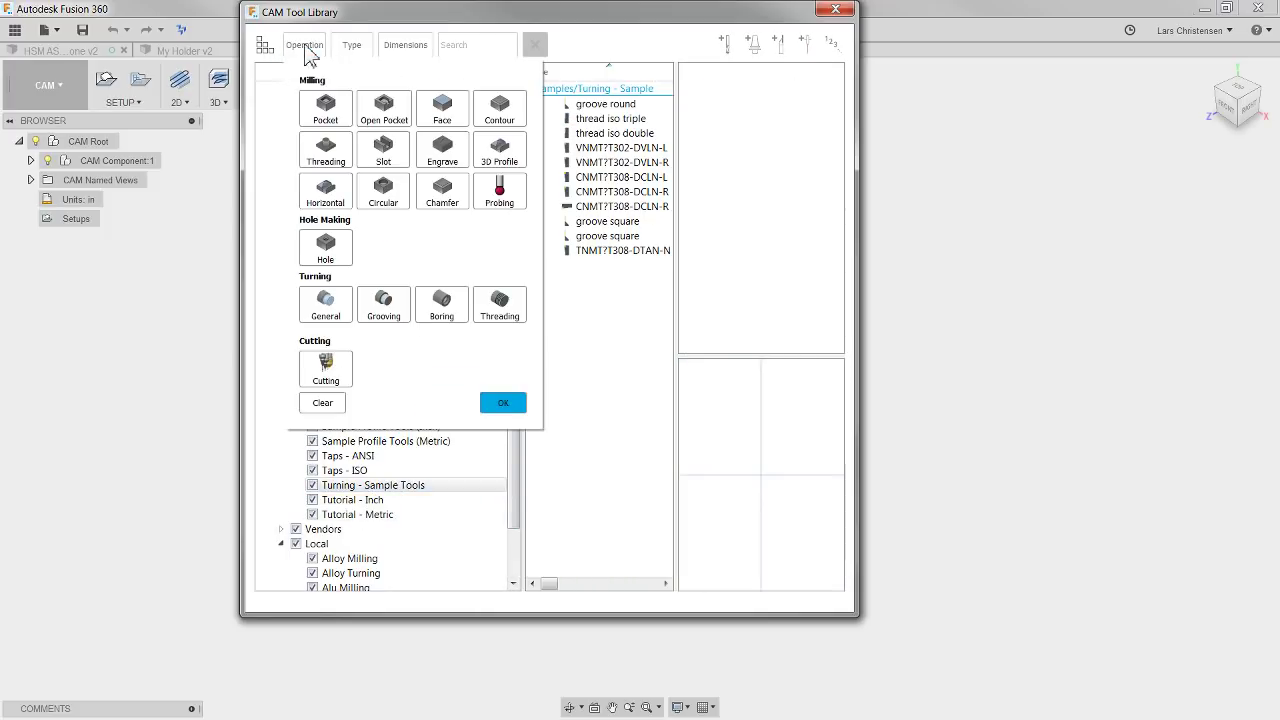
left_click(352, 45)
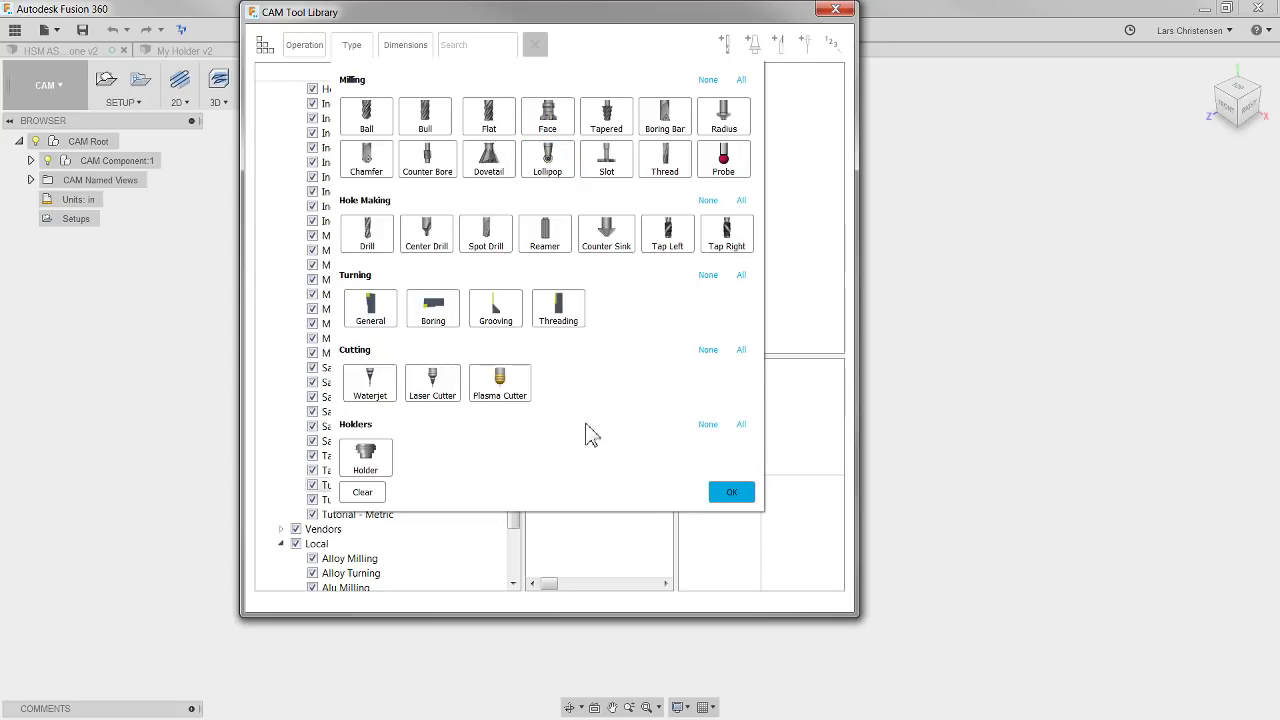
left_click(738, 494)
left_click(836, 11)
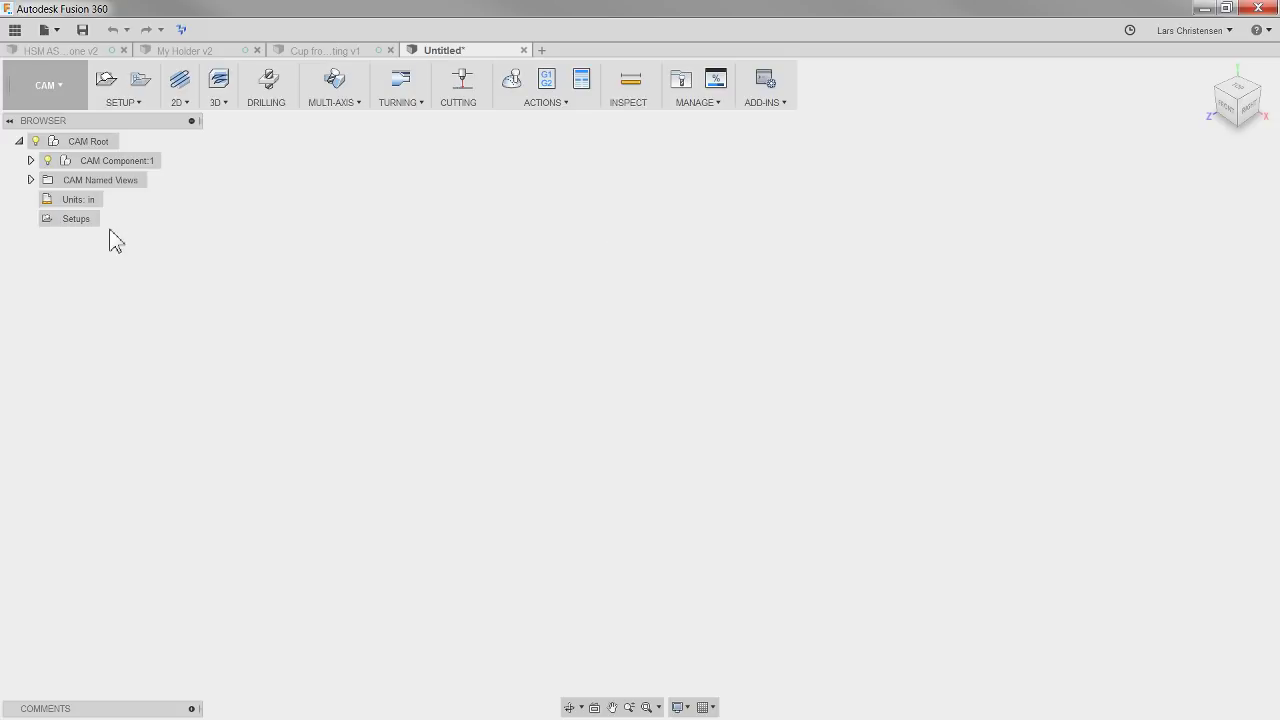
Return to the Model workspace and start a sketch on the front plane
left_click(37, 96)
left_click(40, 124)
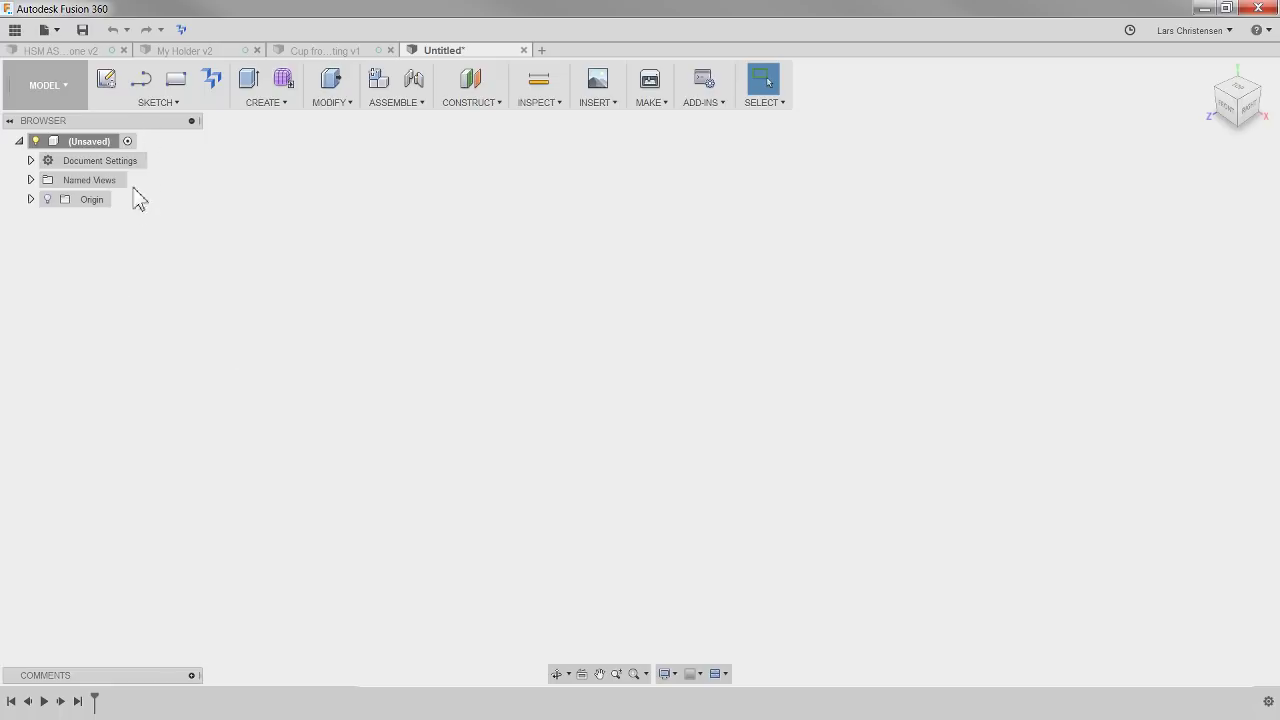
left_click(104, 85)
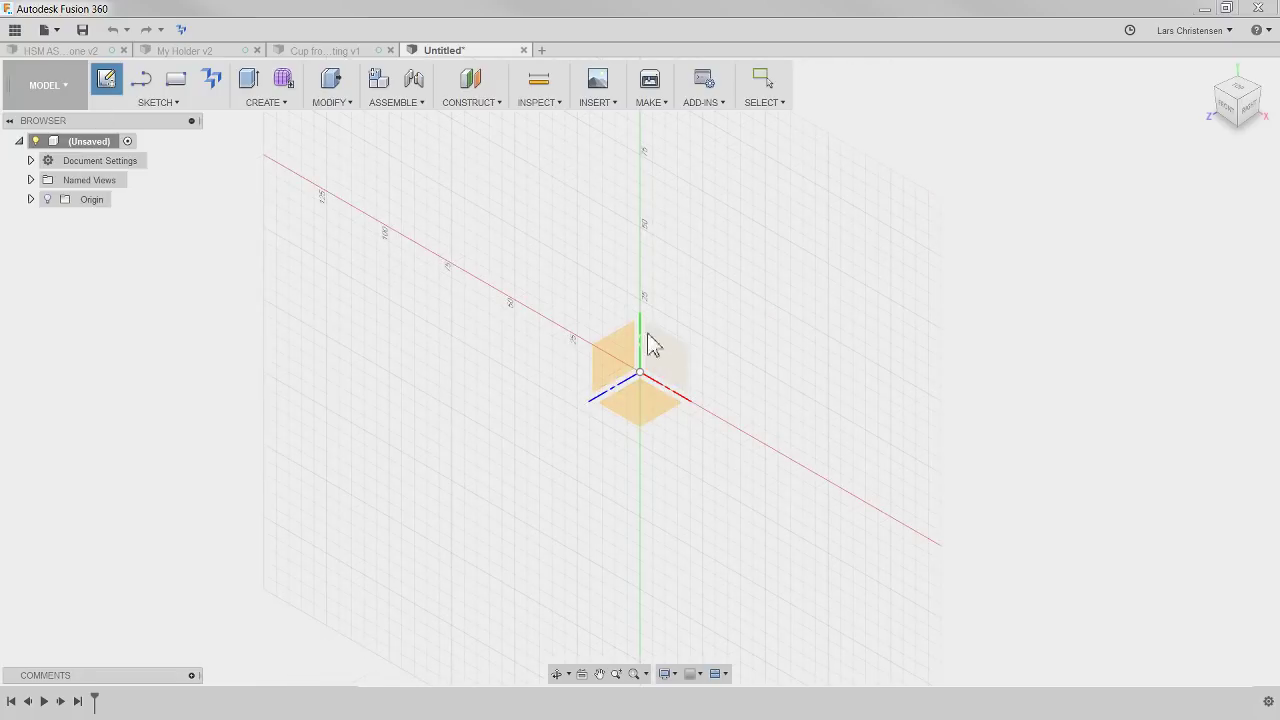
left_click(665, 368)
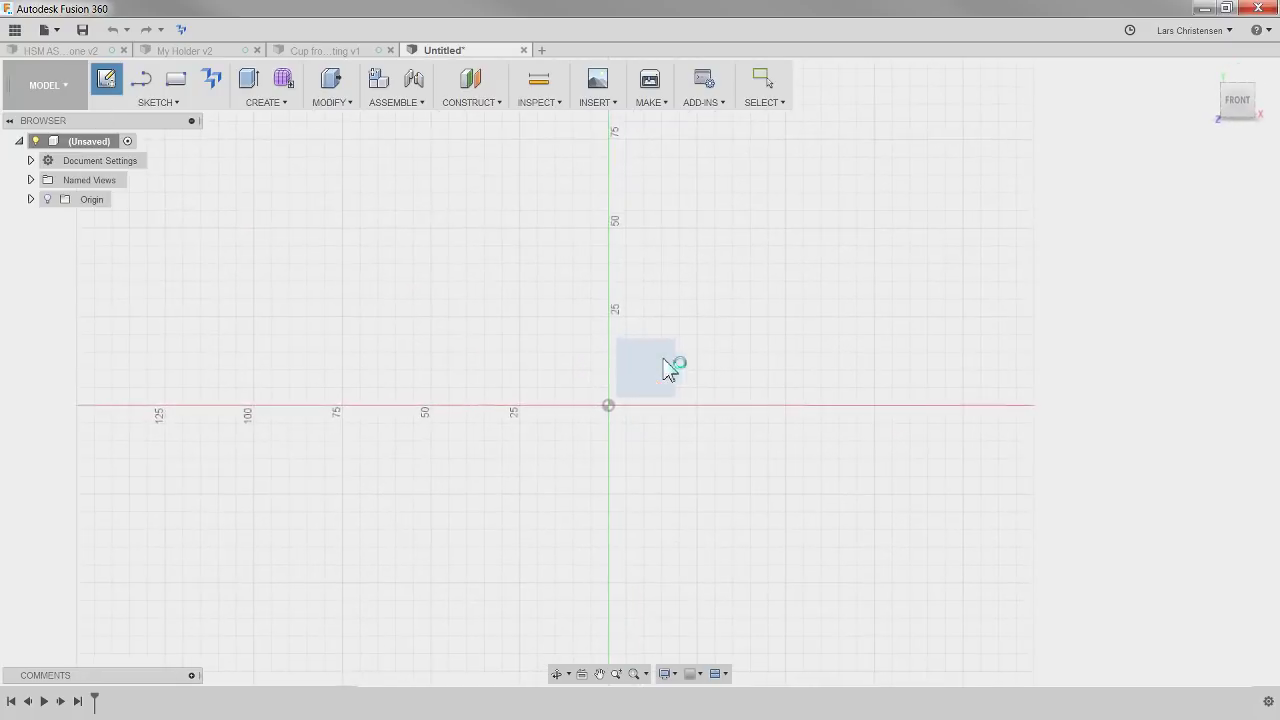
scroll(760, 372, "up", 3)
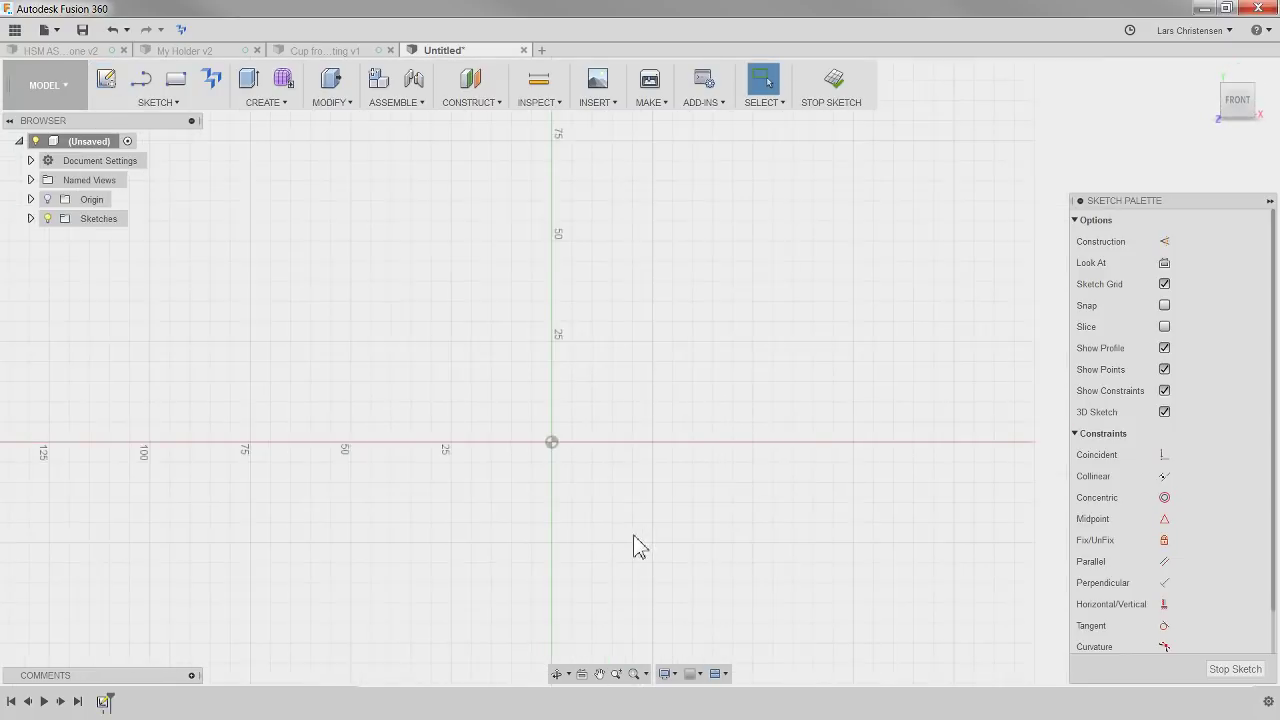
scroll(680, 450, "up", 2)
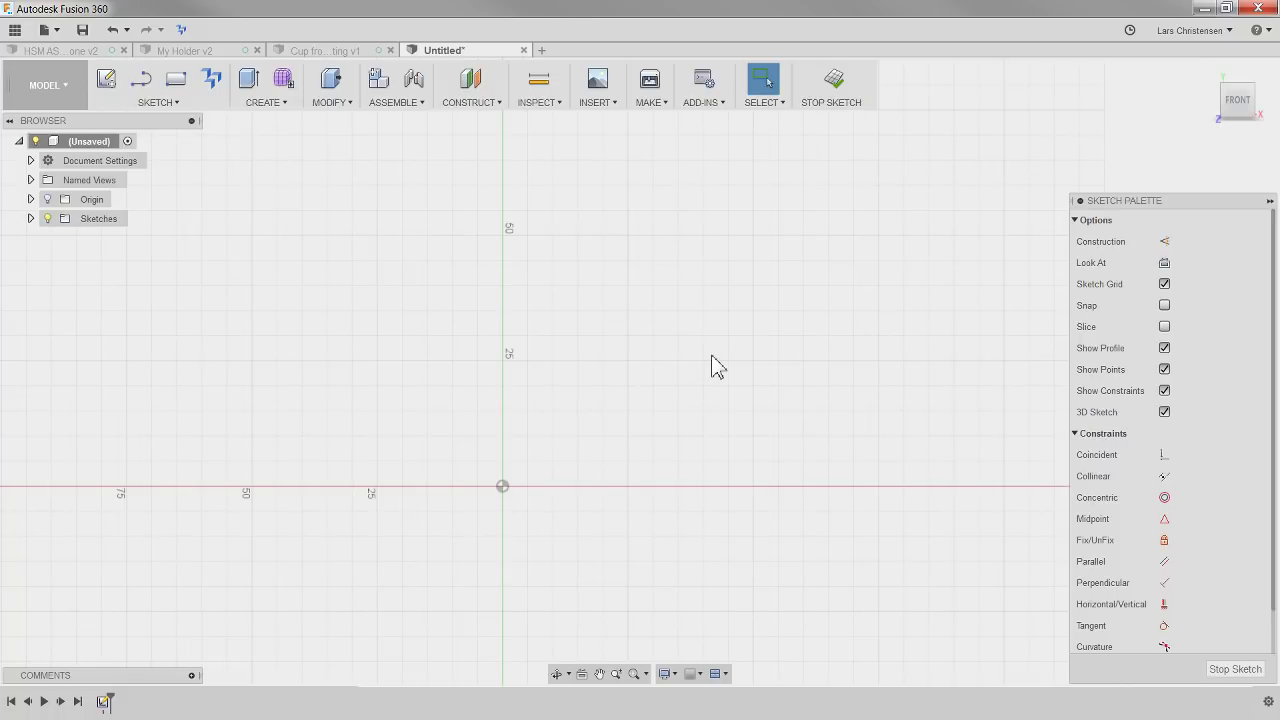
Draw a closed line profile from the origin, about 98 mm tall, with a tapered lower part and a shoulder about 11 mm wide
key("l")
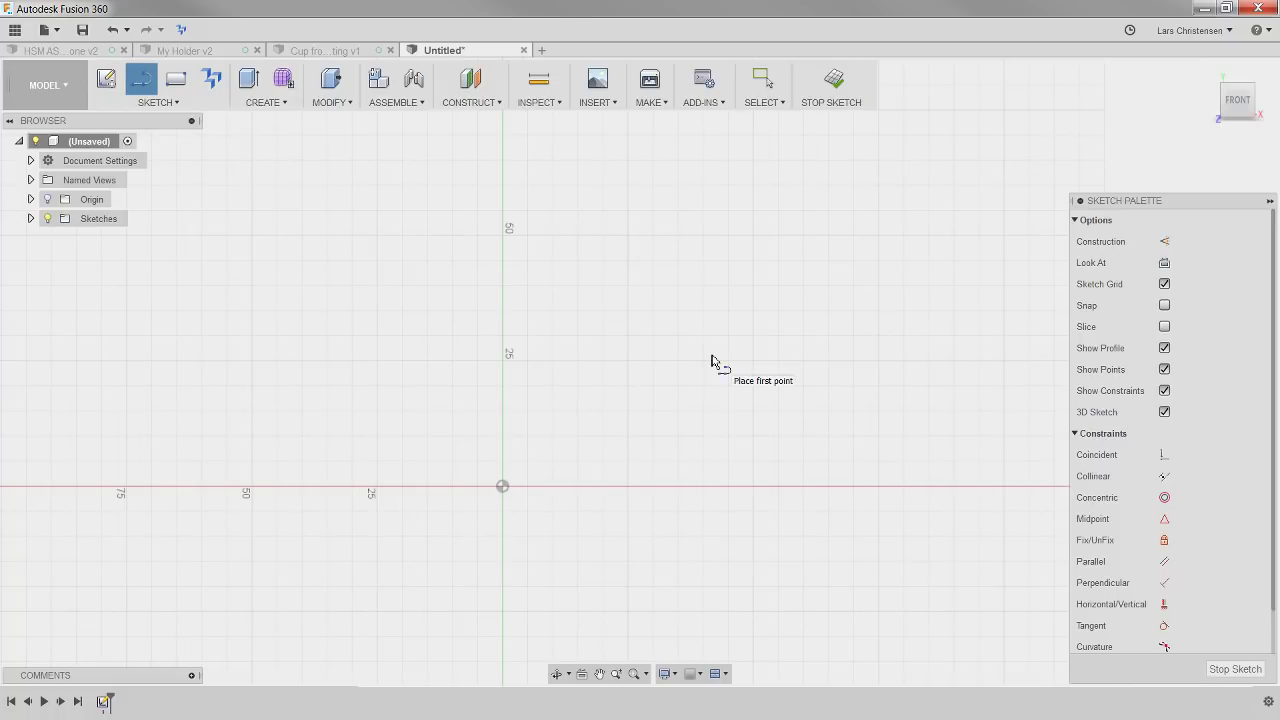
left_click(503, 487)
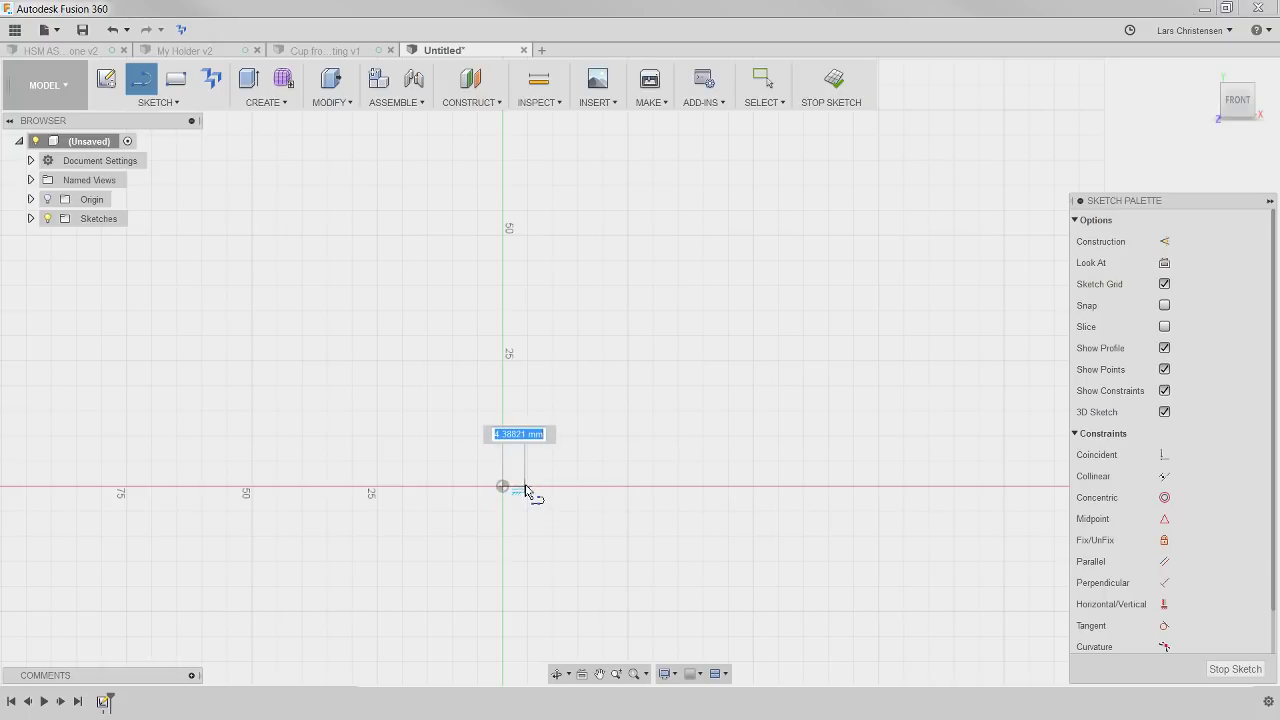
left_click(527, 488)
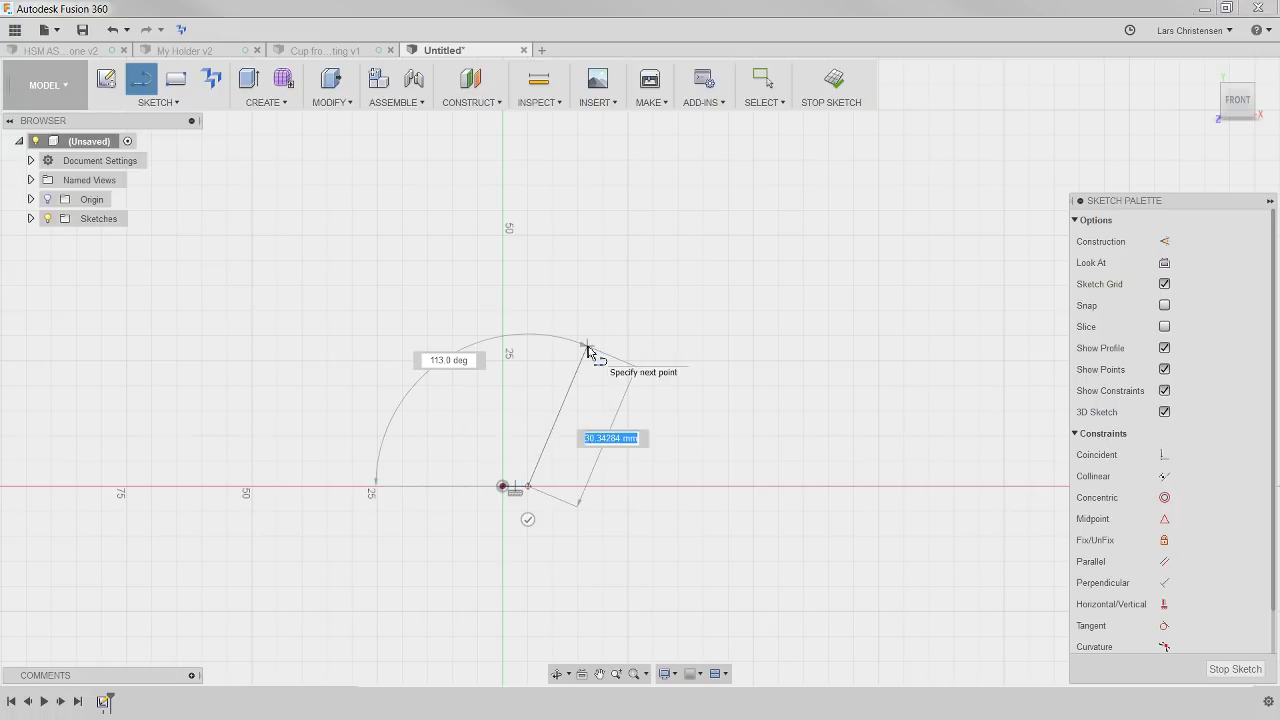
left_click(561, 290)
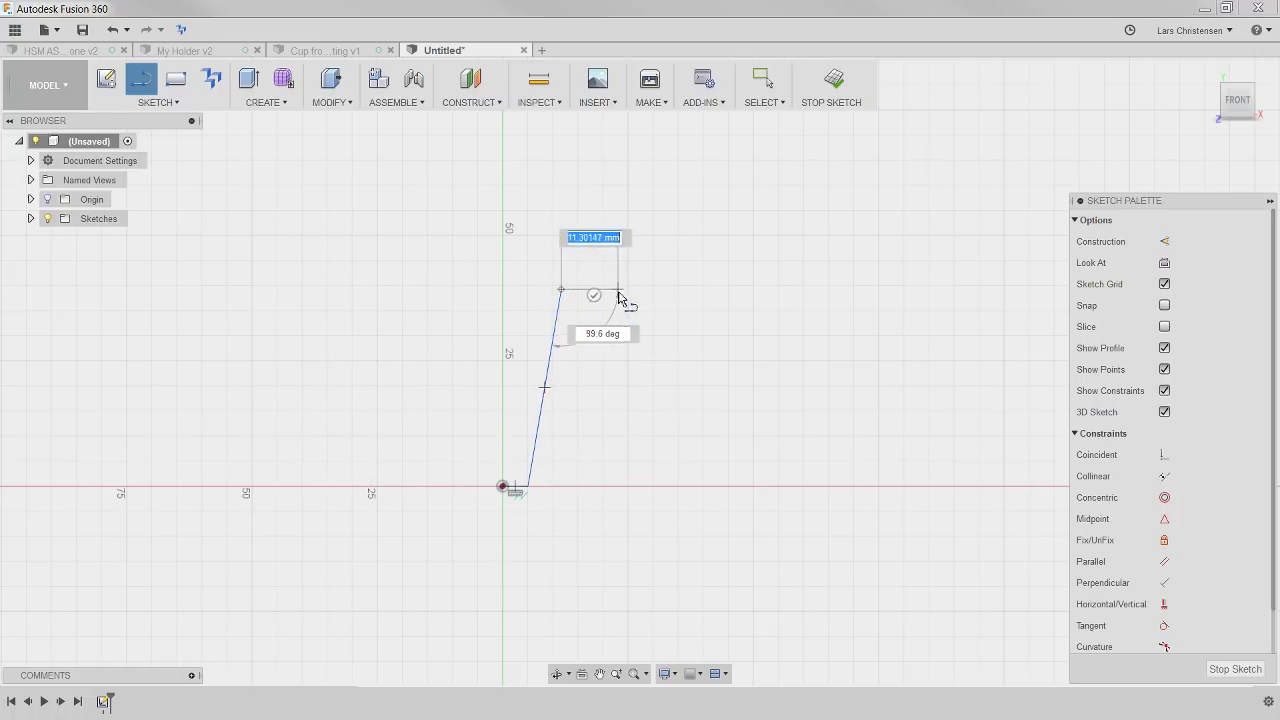
left_click(618, 291)
scroll(623, 282, "down", 3)
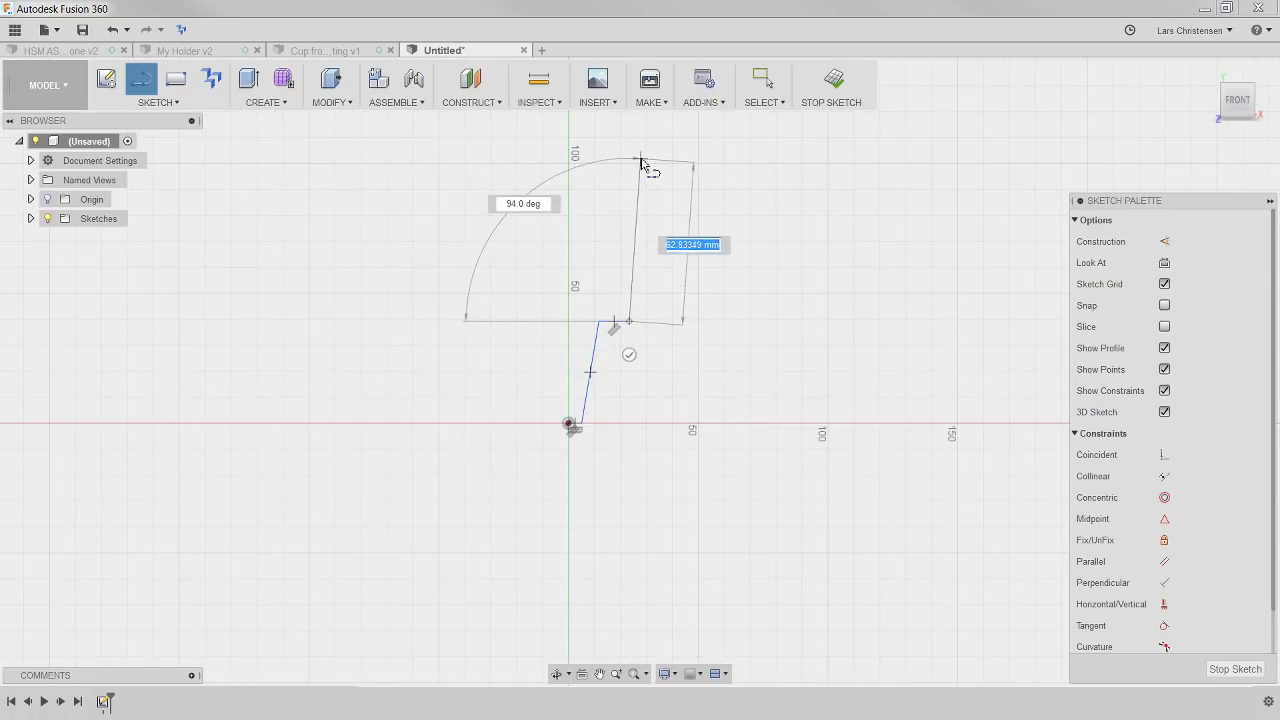
left_click(628, 172)
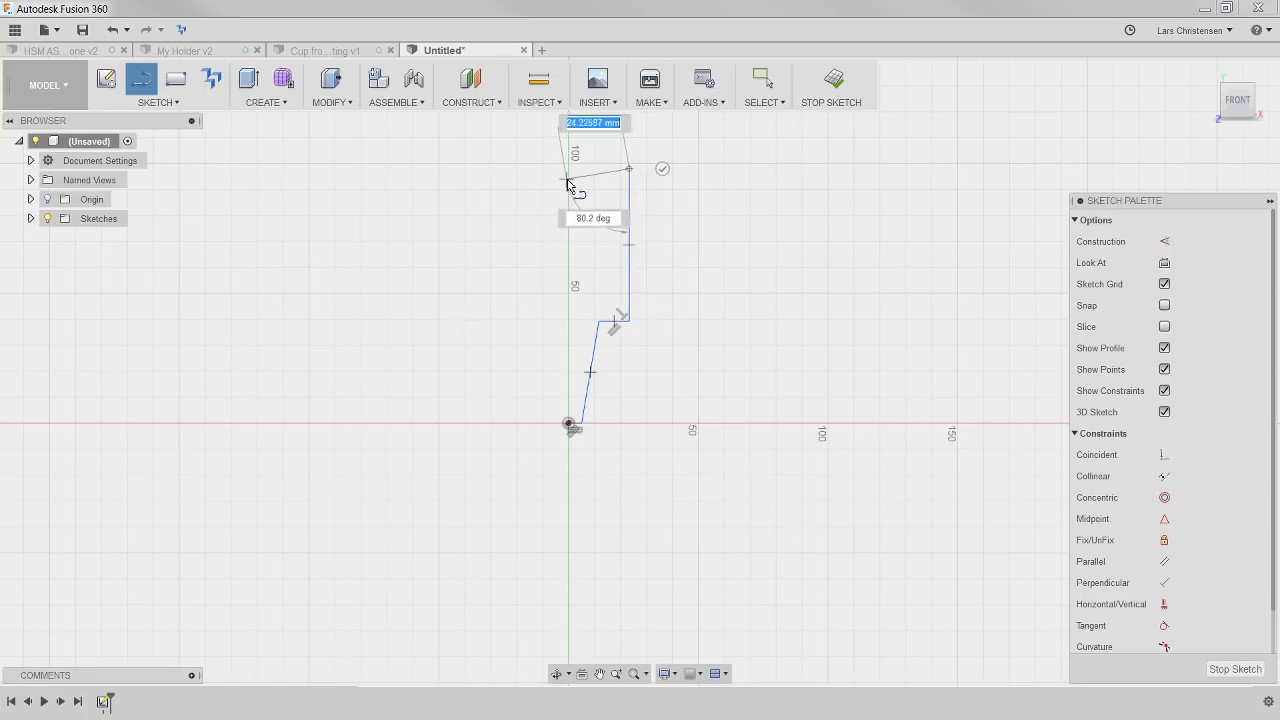
left_click(561, 172)
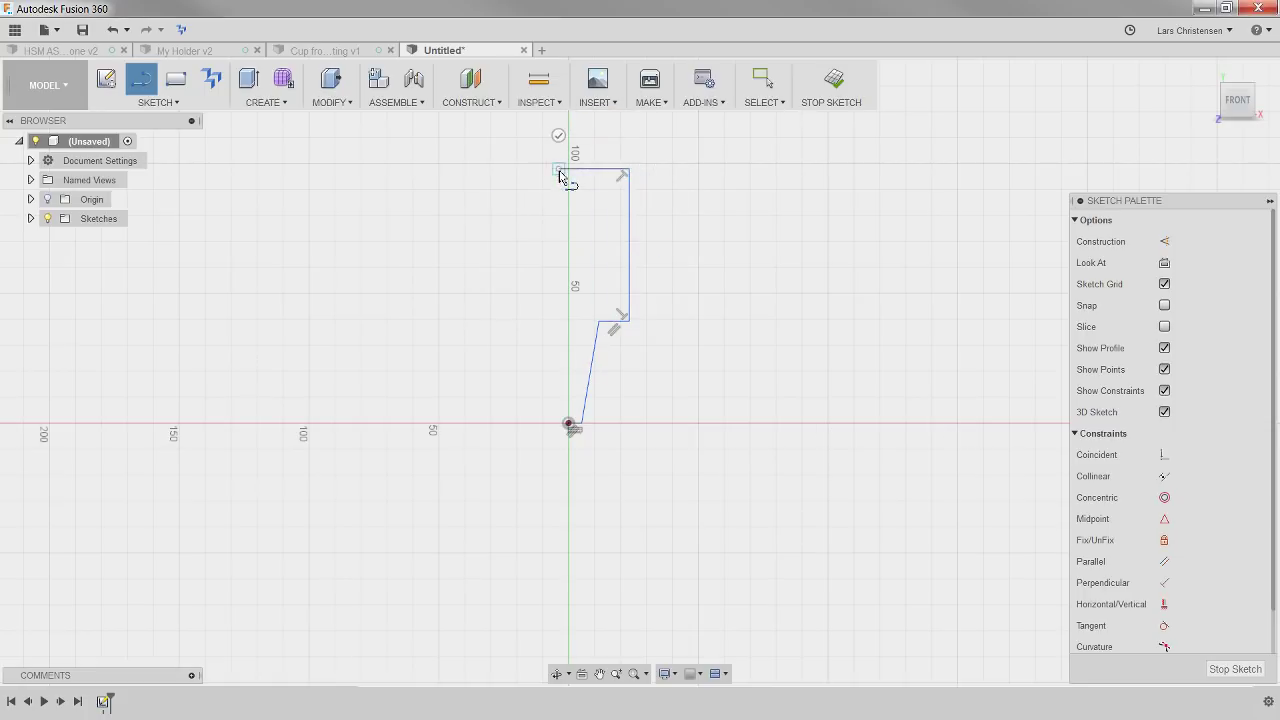
left_click(568, 425)
scroll(405, 535, "down", 2)
scroll(517, 320, "up", 4)
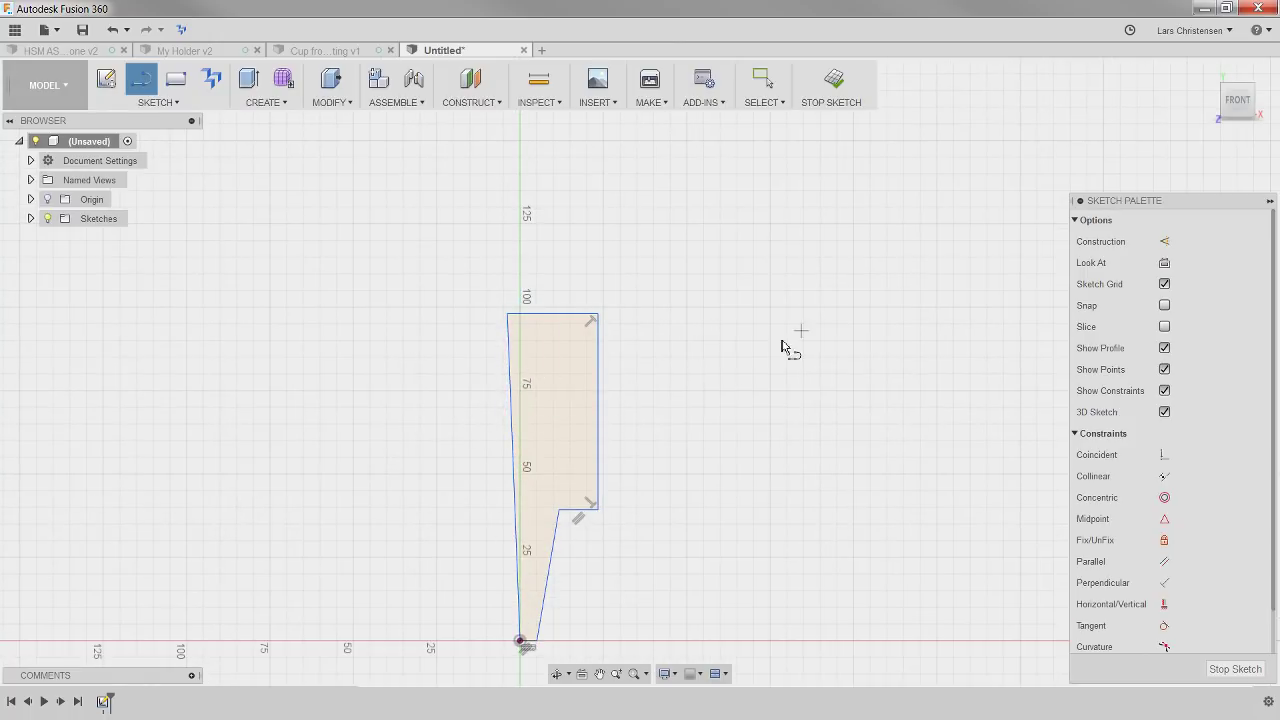
Apply a Horizontal/Vertical constraint to the long slanted line that closes the profile at the origin
key("Escape")
left_click(1164, 604)
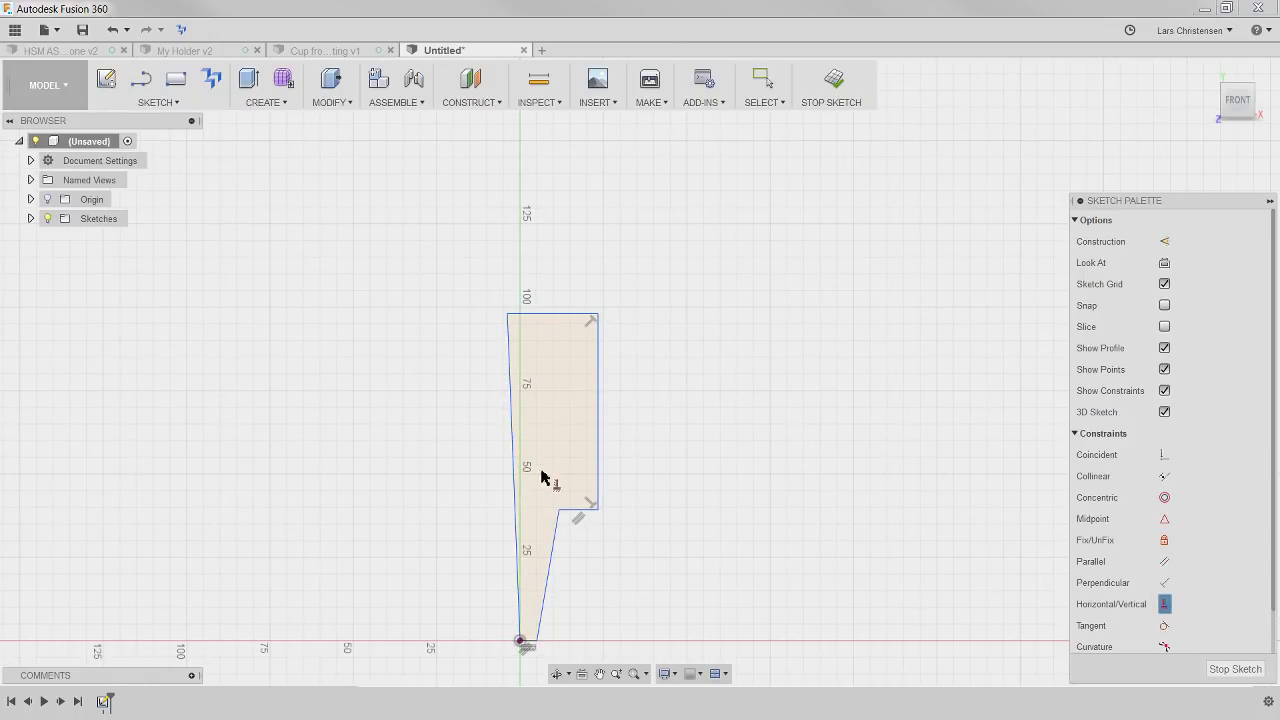
left_click(511, 388)
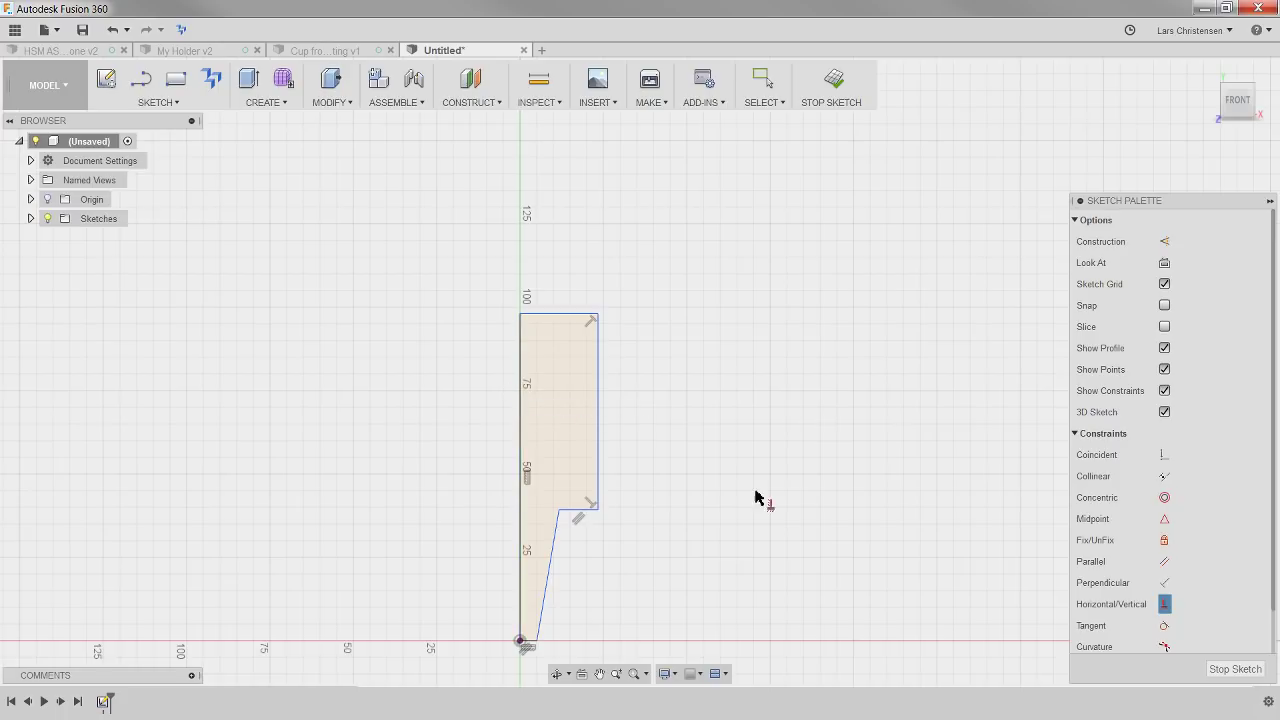
scroll(631, 371, "down", 2)
scroll(557, 591, "up", 3)
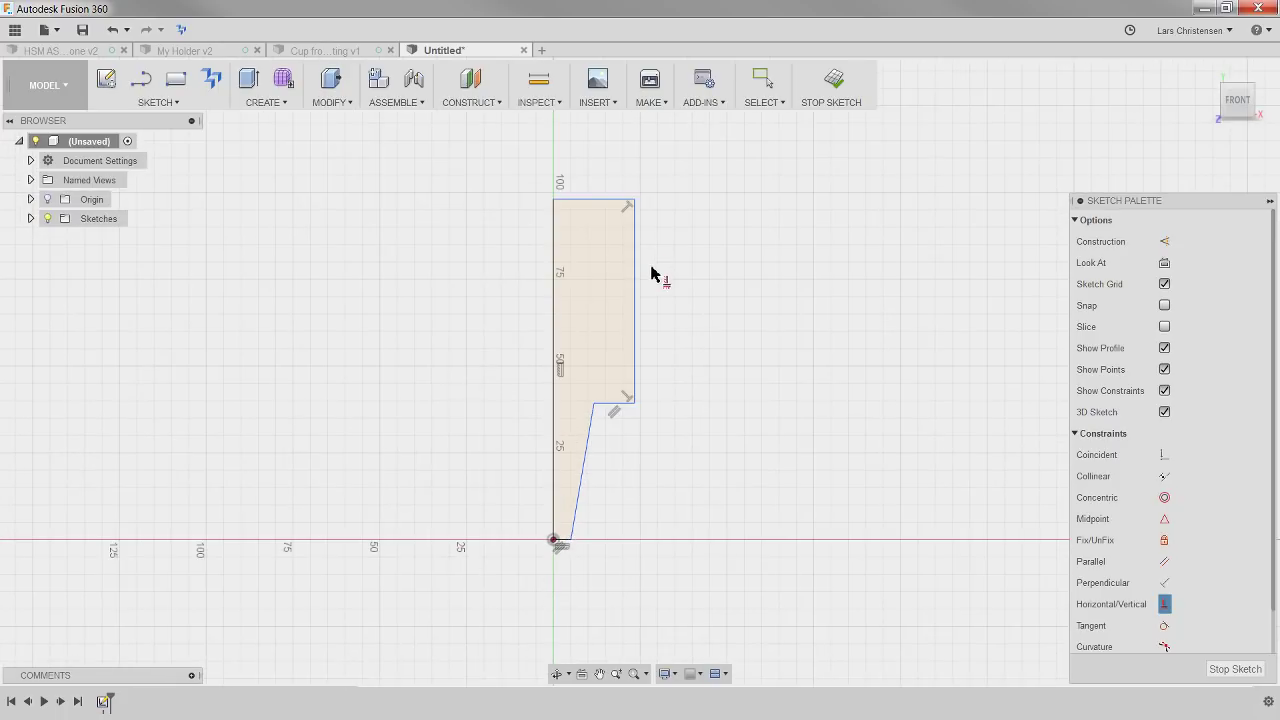
scroll(508, 500, "up", 3)
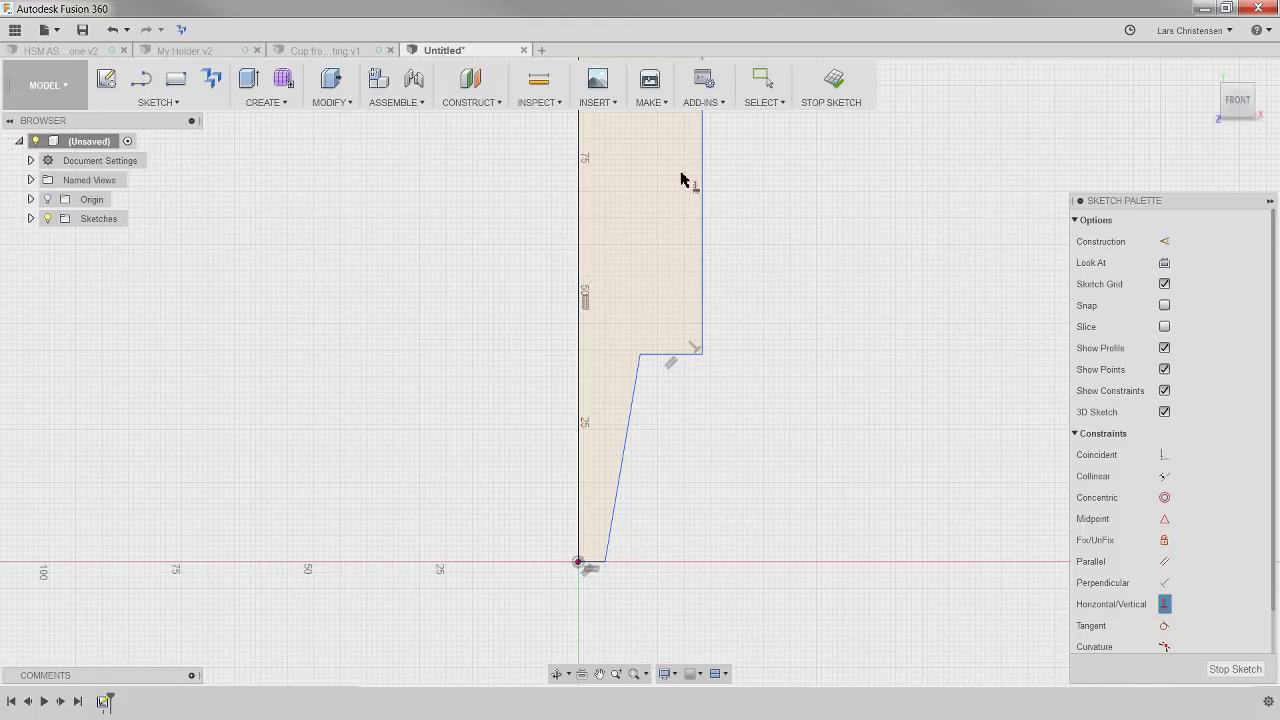
Dimension the short bottom edge at the origin to 2.5 mm
scroll(605, 435, "down", 2)
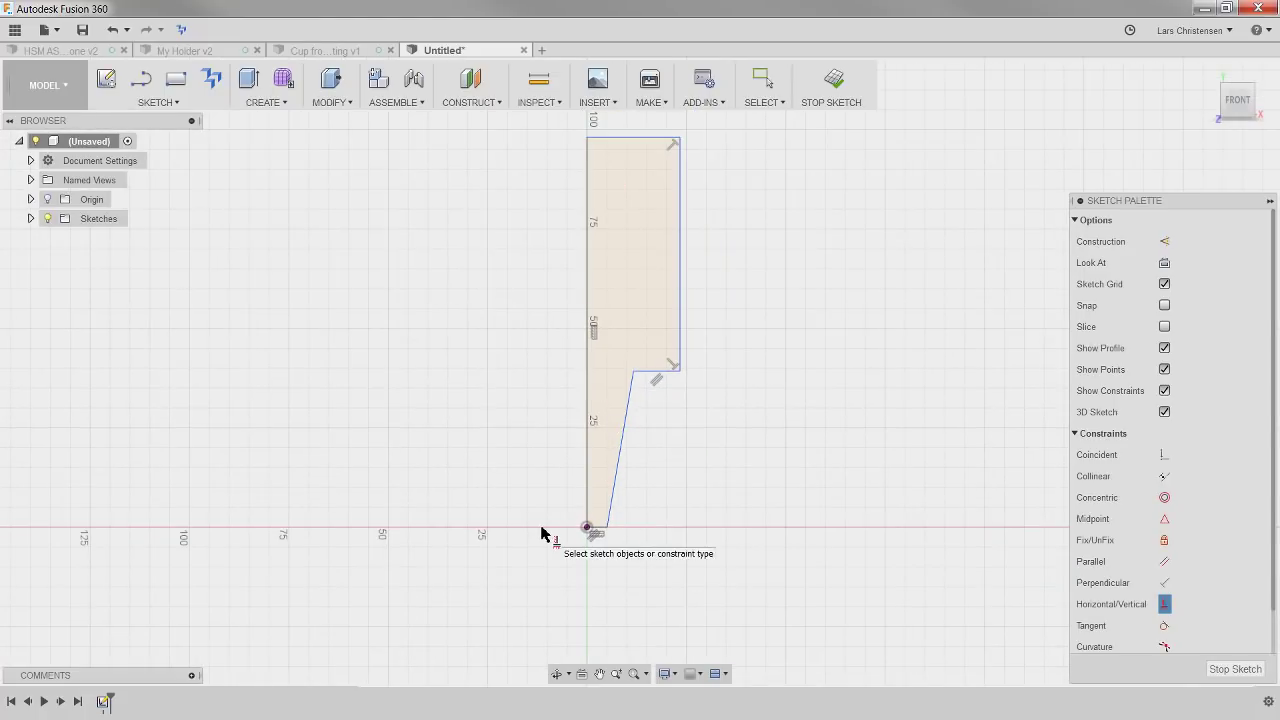
scroll(567, 529, "up", 2)
scroll(567, 529, "up", 1)
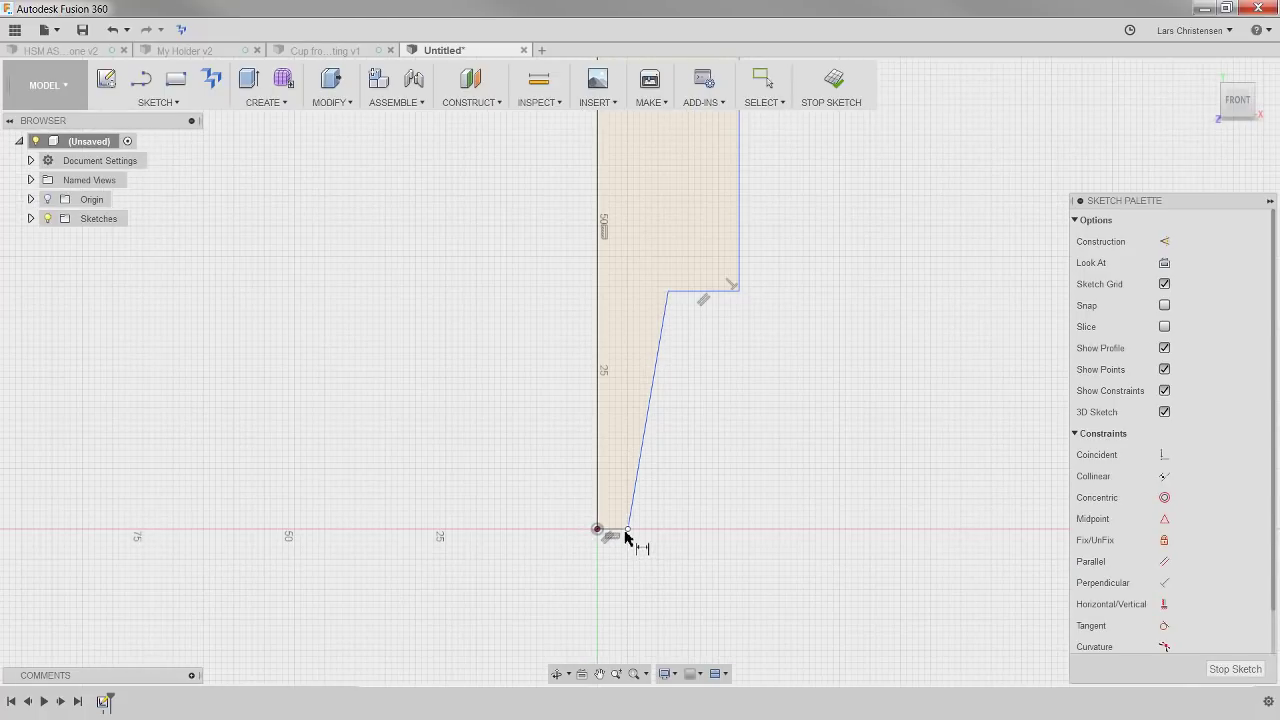
left_click(620, 537)
left_click(628, 595)
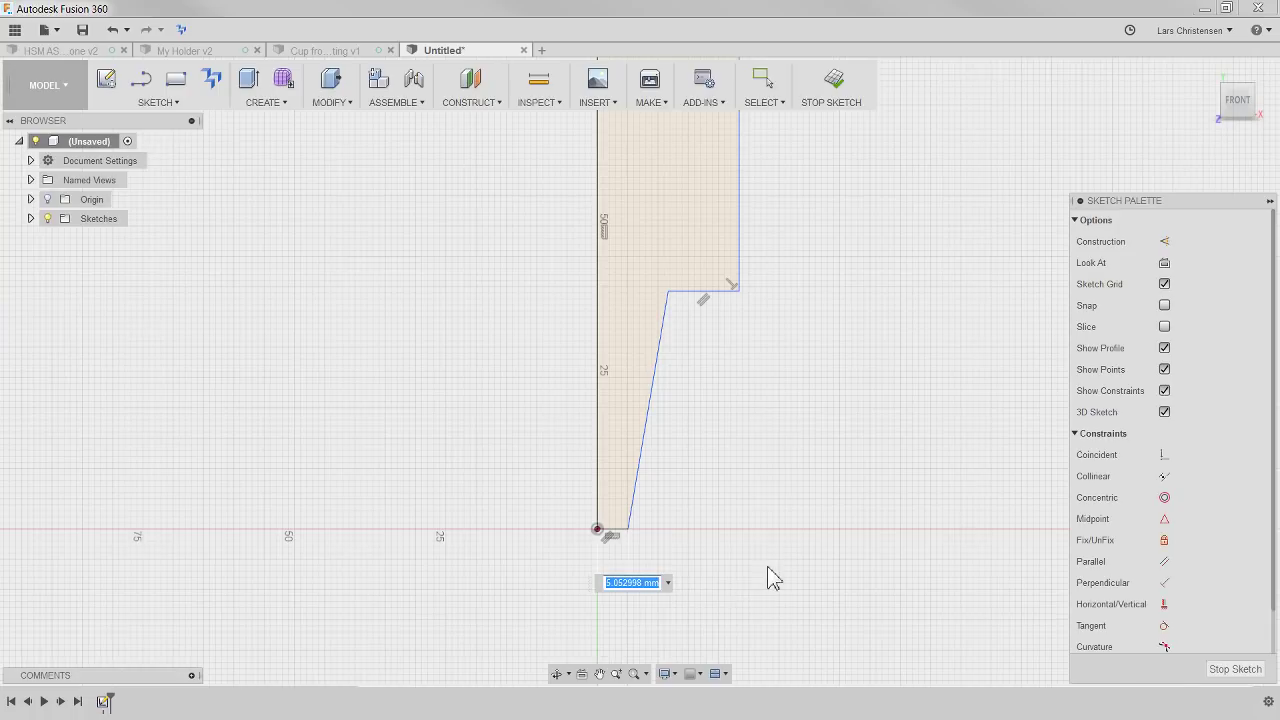
type("2.5")
key("Return")
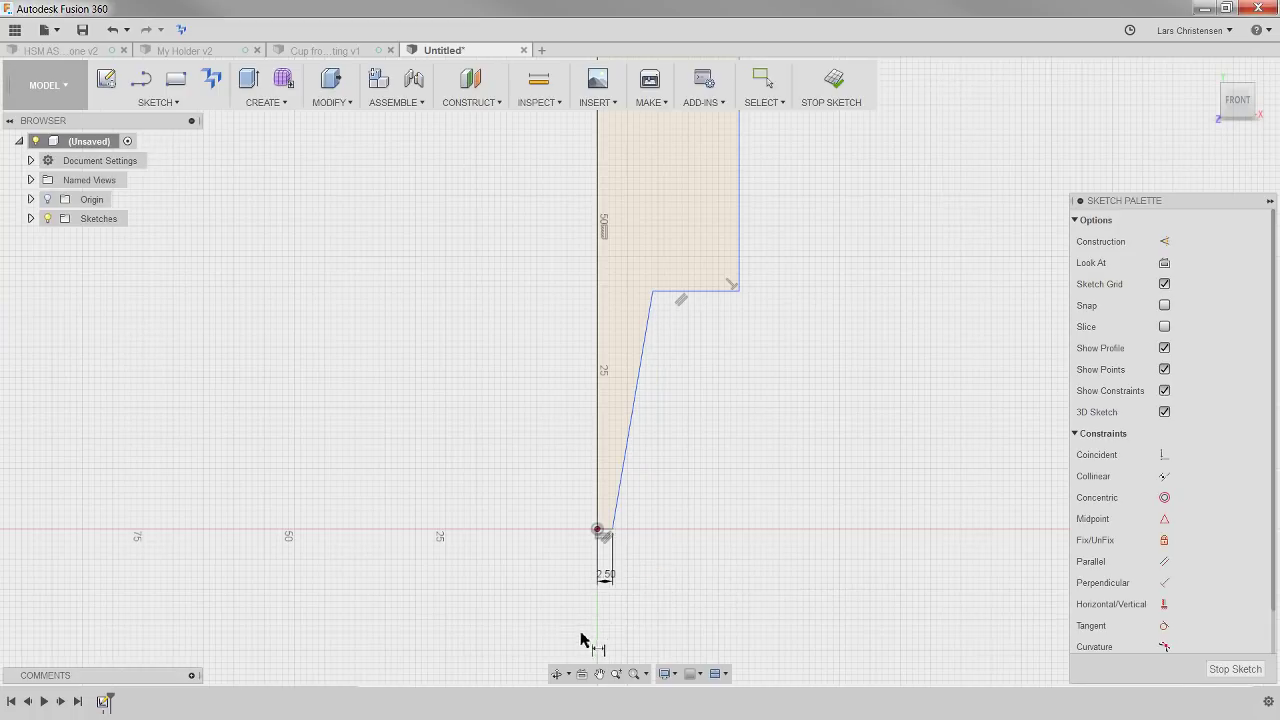
Dimension the top edge of the profile to 8 mm
scroll(582, 648, "down", 2)
left_click(643, 163)
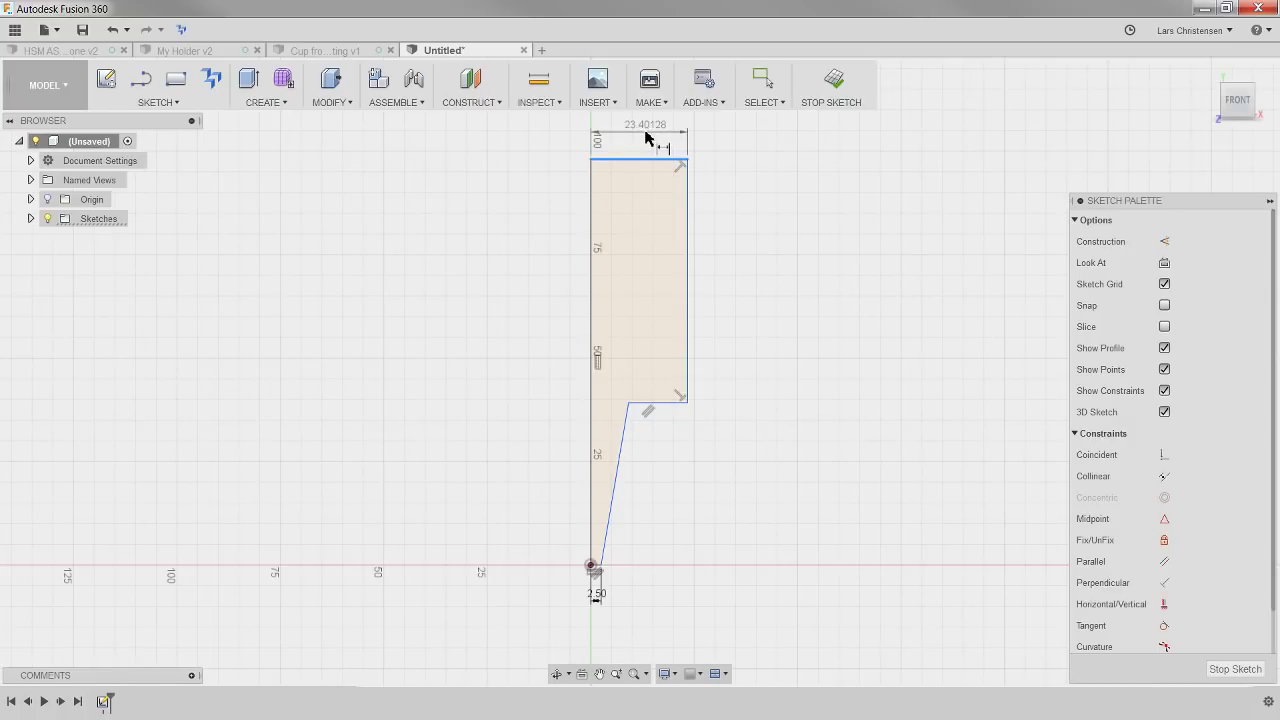
left_click(647, 135)
type("8")
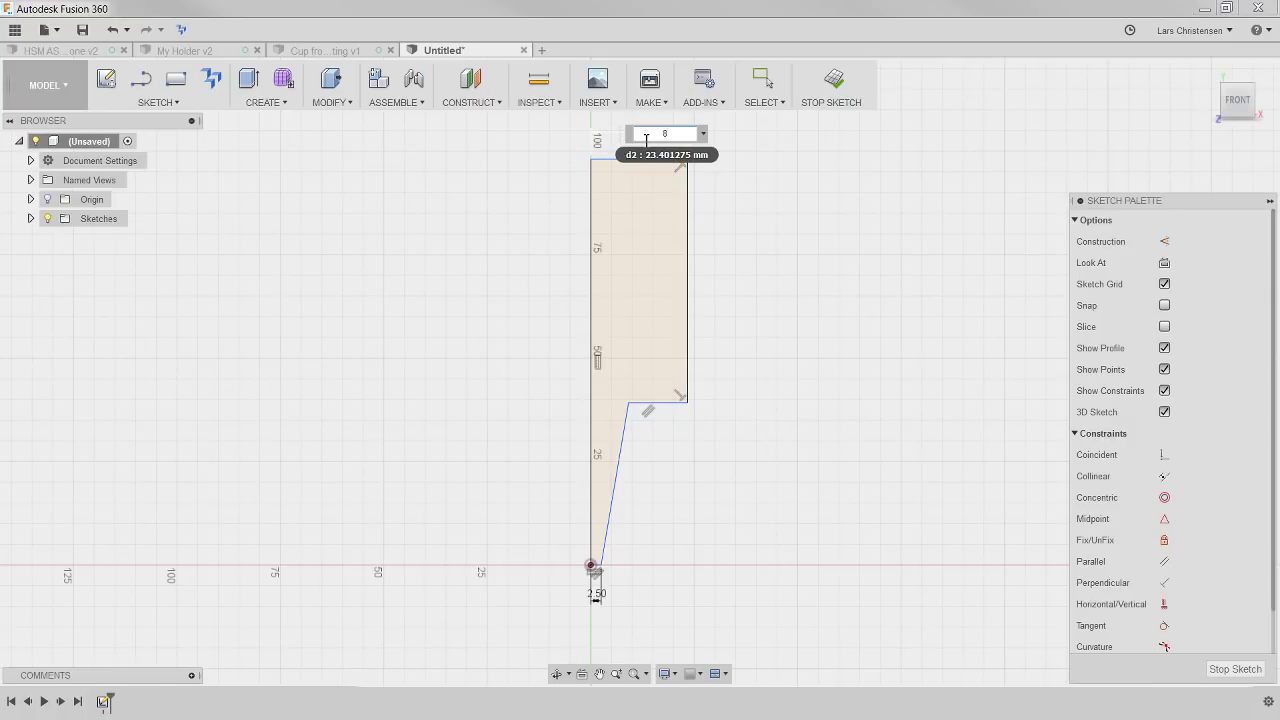
key("Return")
Move the upper endpoint of the tapered line inward so the shoulder steps in from the shank's outer edge
scroll(623, 434, "up", 3)
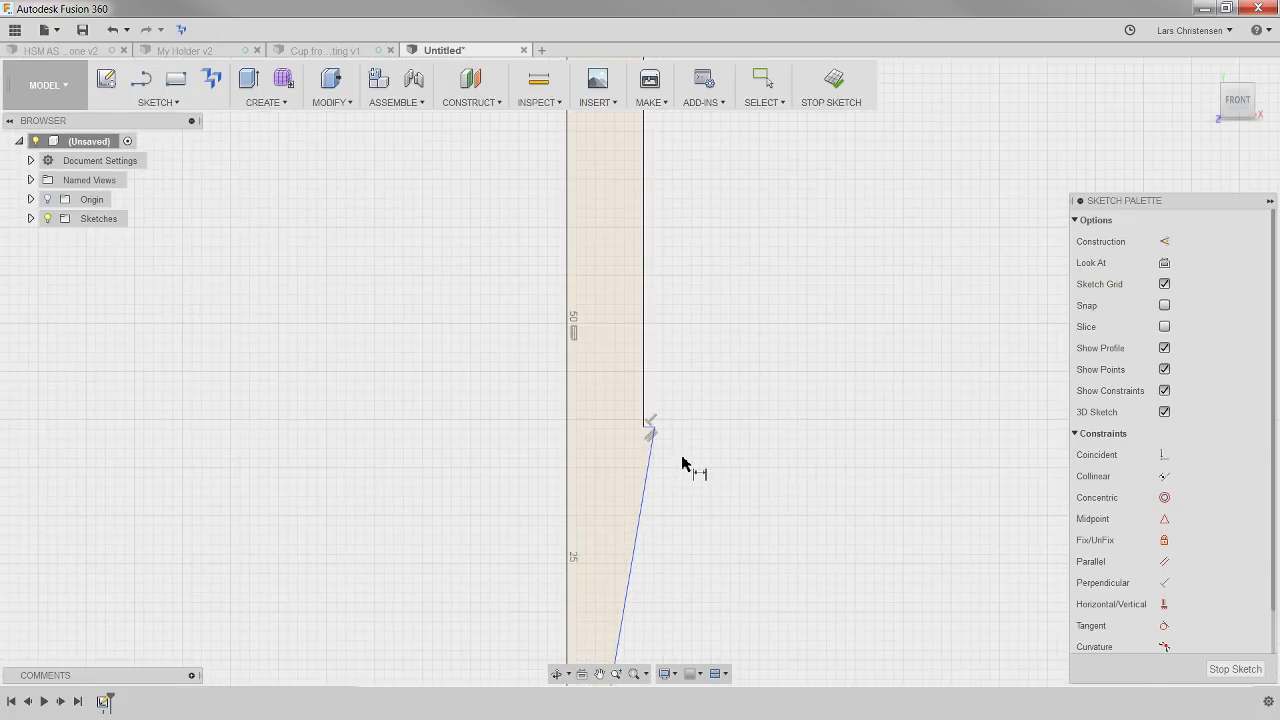
key("Escape")
left_click_drag(651, 430, 624, 436)
scroll(740, 294, "down", 3)
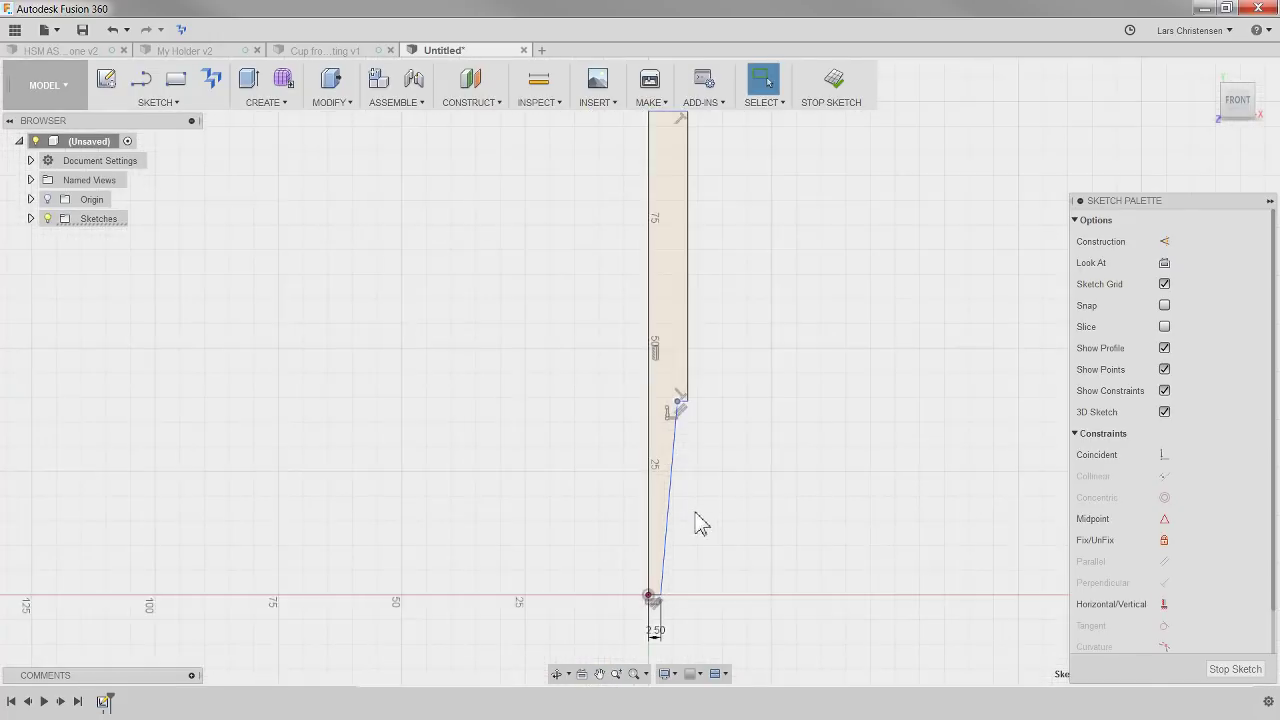
Add a 5° angle dimension between the tapered line and the shank's outer vertical line
scroll(700, 540, "up", 1)
key("d")
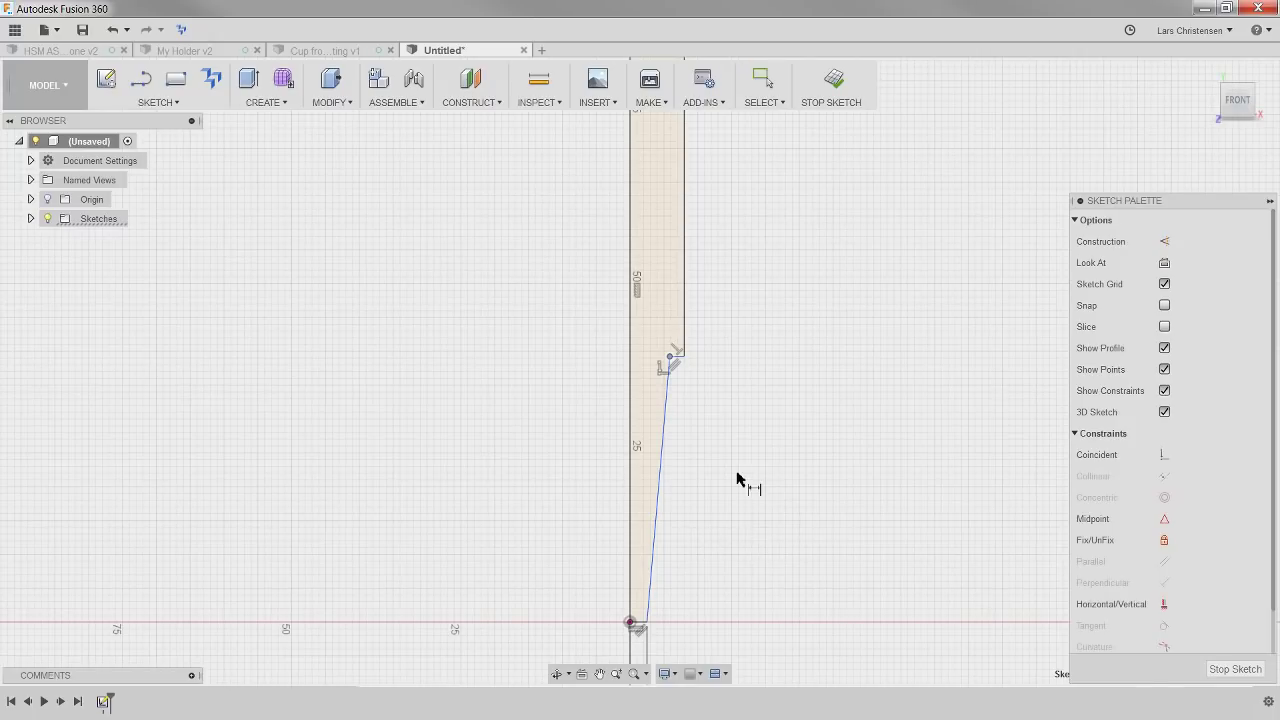
left_click(663, 457)
left_click(688, 292)
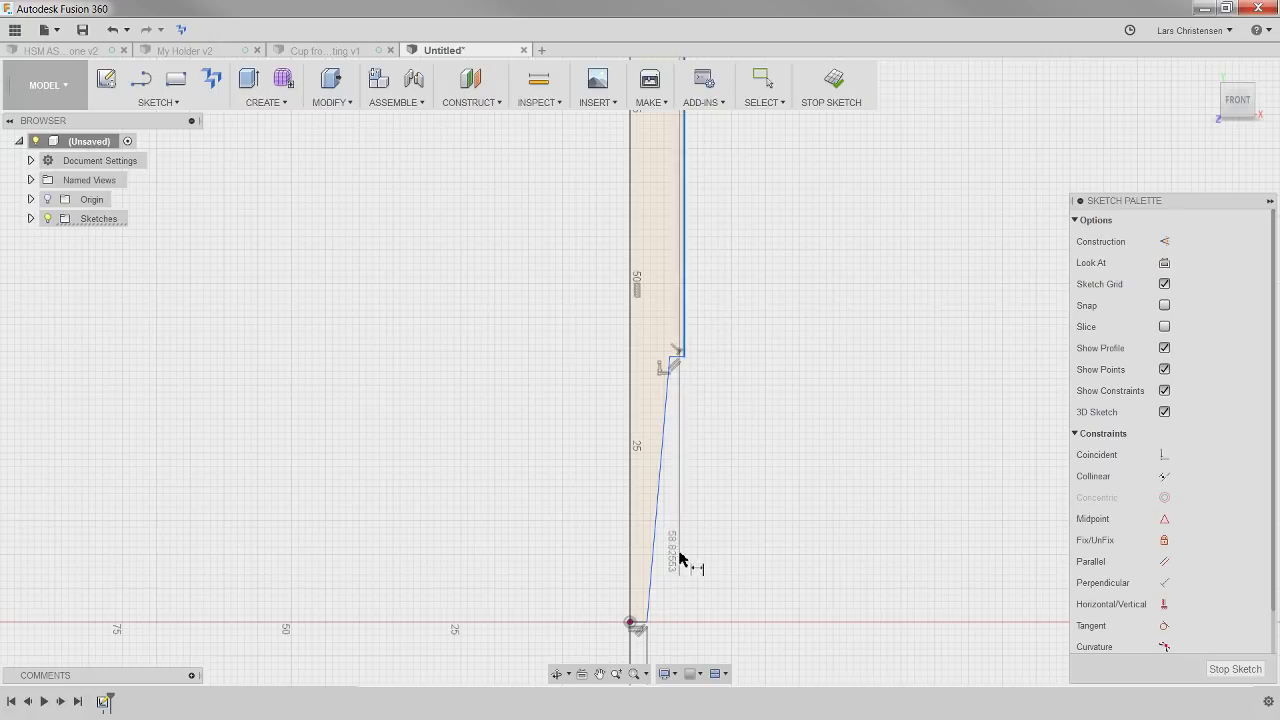
key("Escape")
left_click(662, 471)
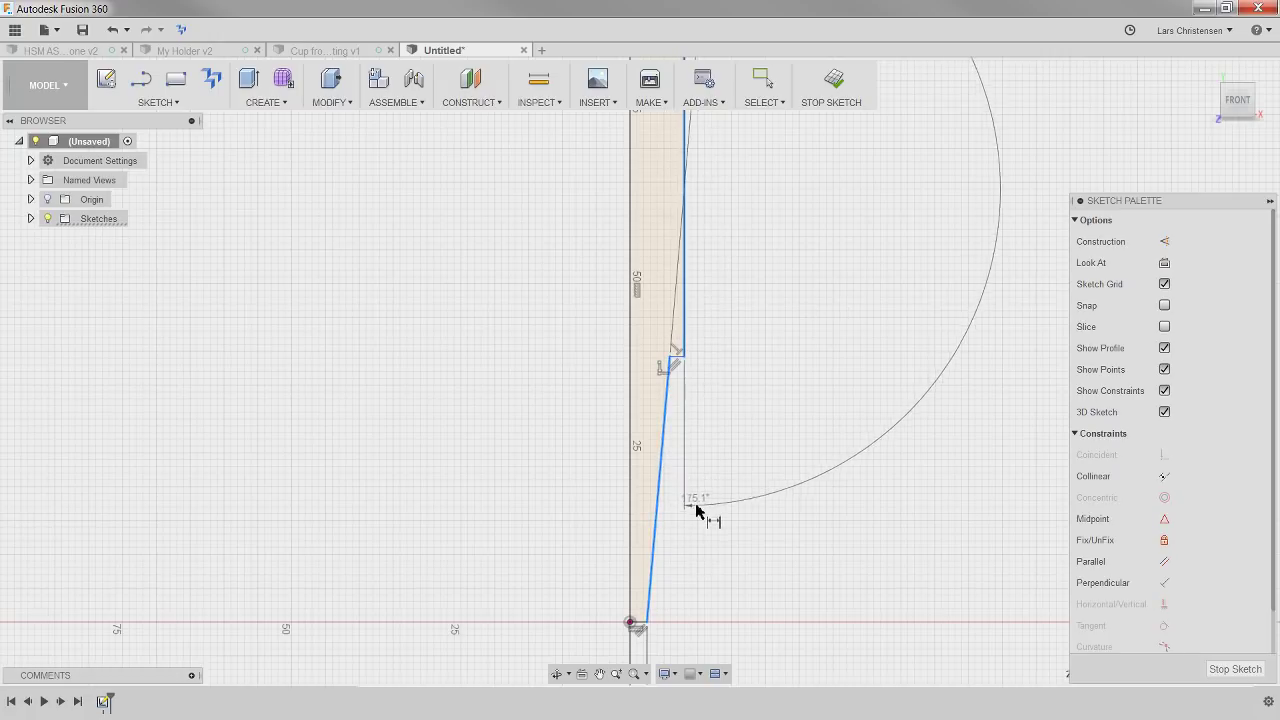
left_click(668, 579)
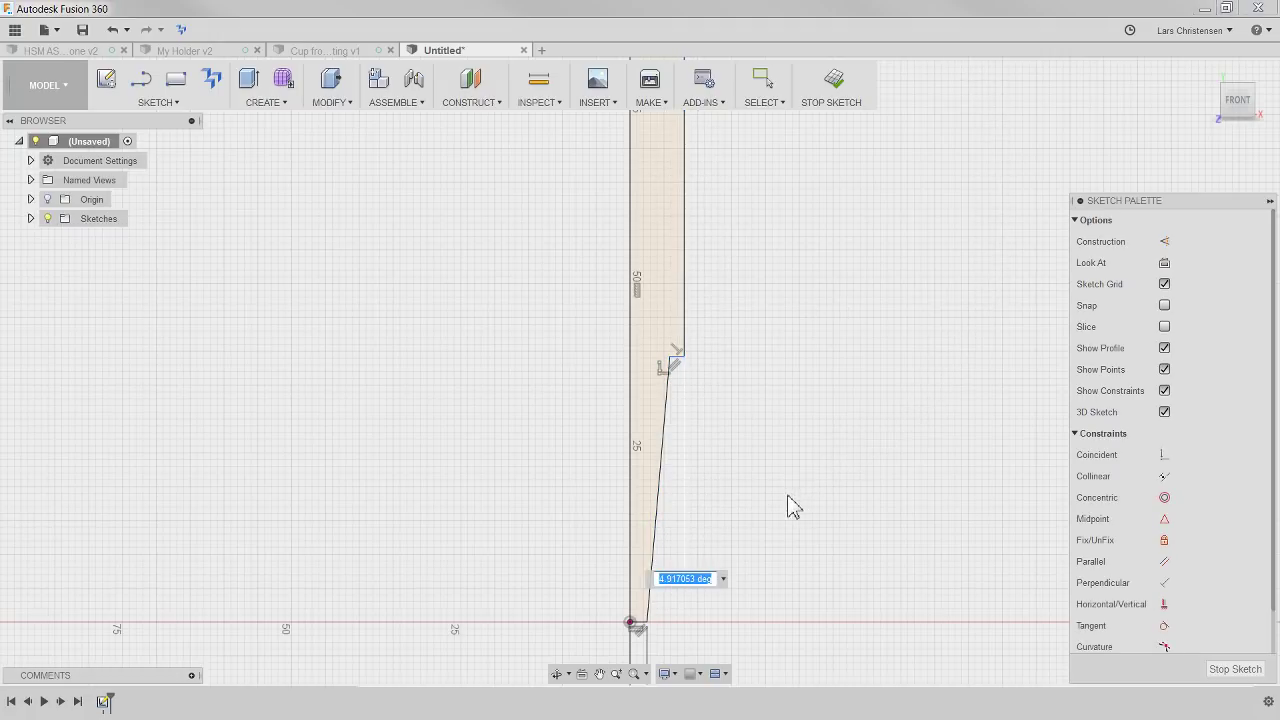
type("5")
key("Return")
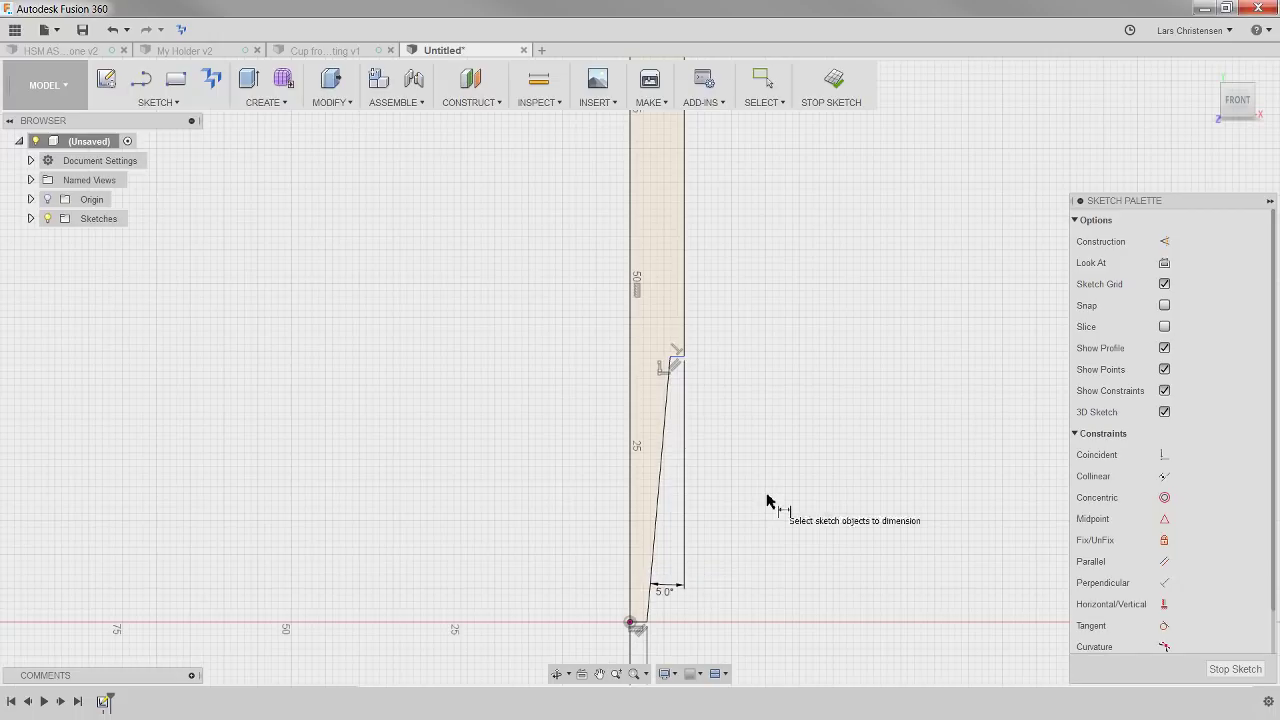
Dimension the height from the bottom edge to the shoulder to 35 mm
left_click(646, 622)
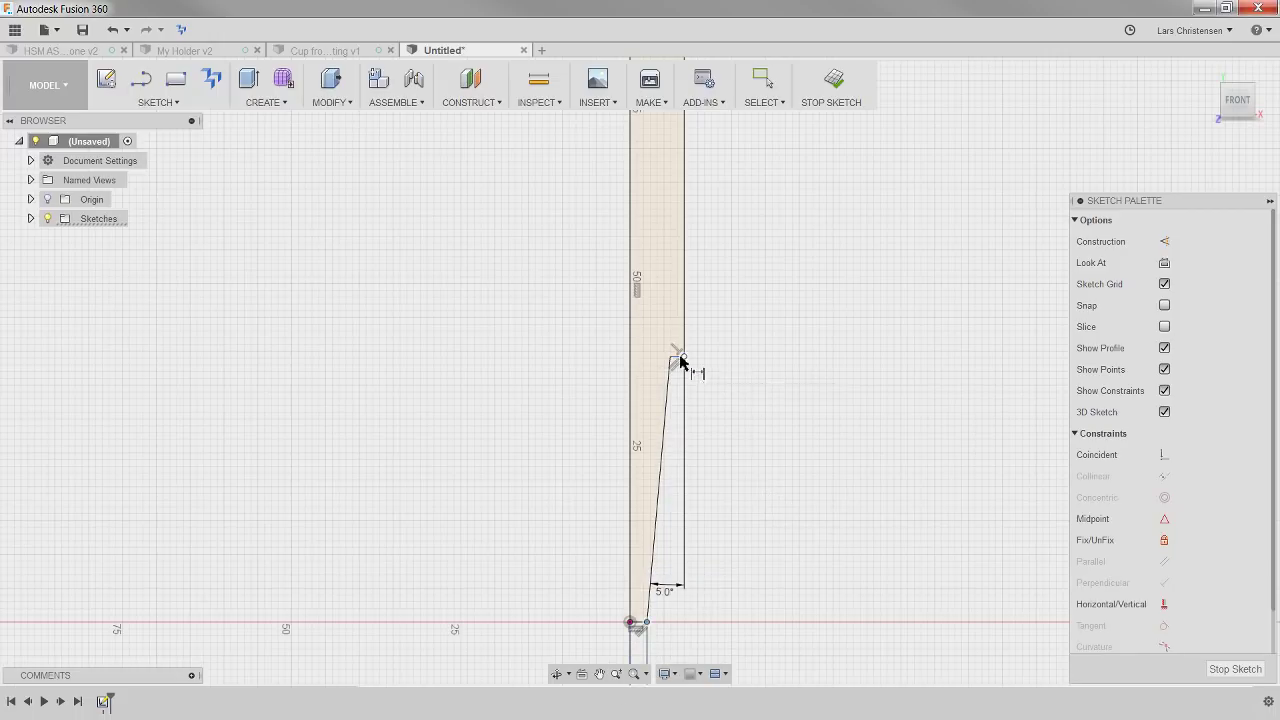
left_click(676, 357)
left_click(766, 515)
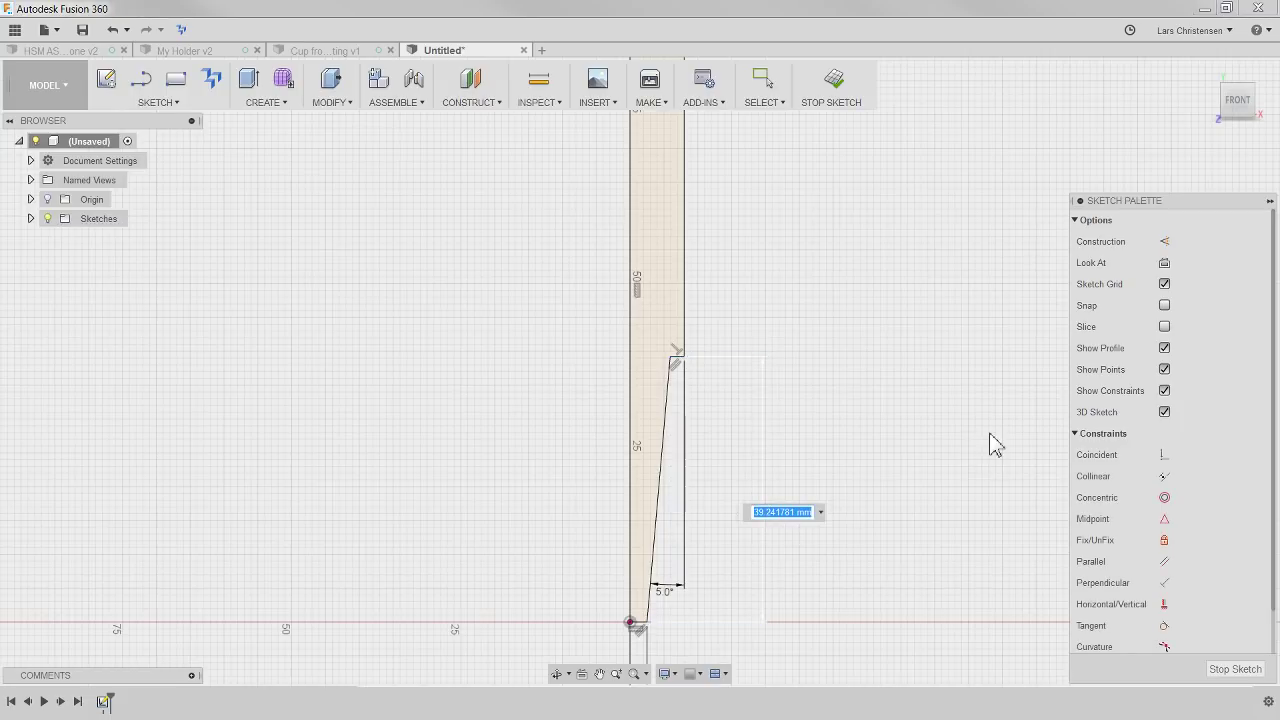
type("35")
key("Return")
scroll(880, 435, "down", 3)
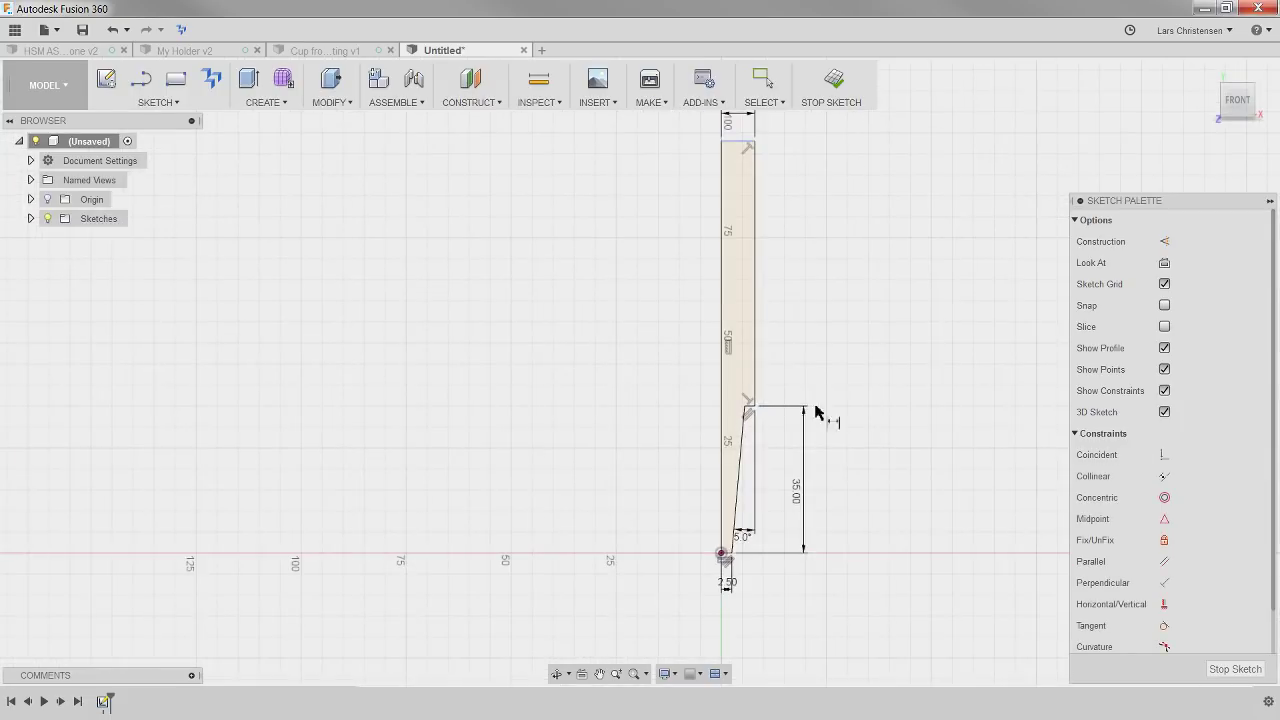
Dimension the long vertical line at the origin to 75 mm to set the tool's overall length
left_click(722, 266)
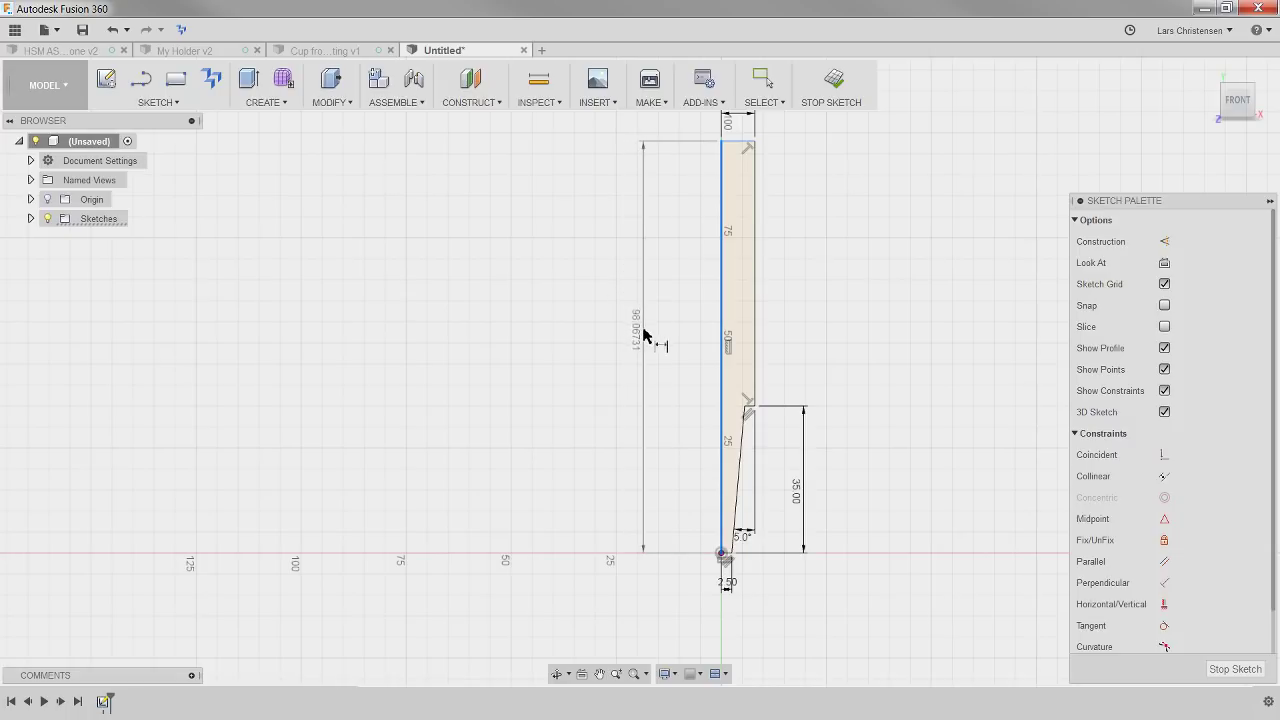
left_click(643, 332)
type("75")
key("Return")
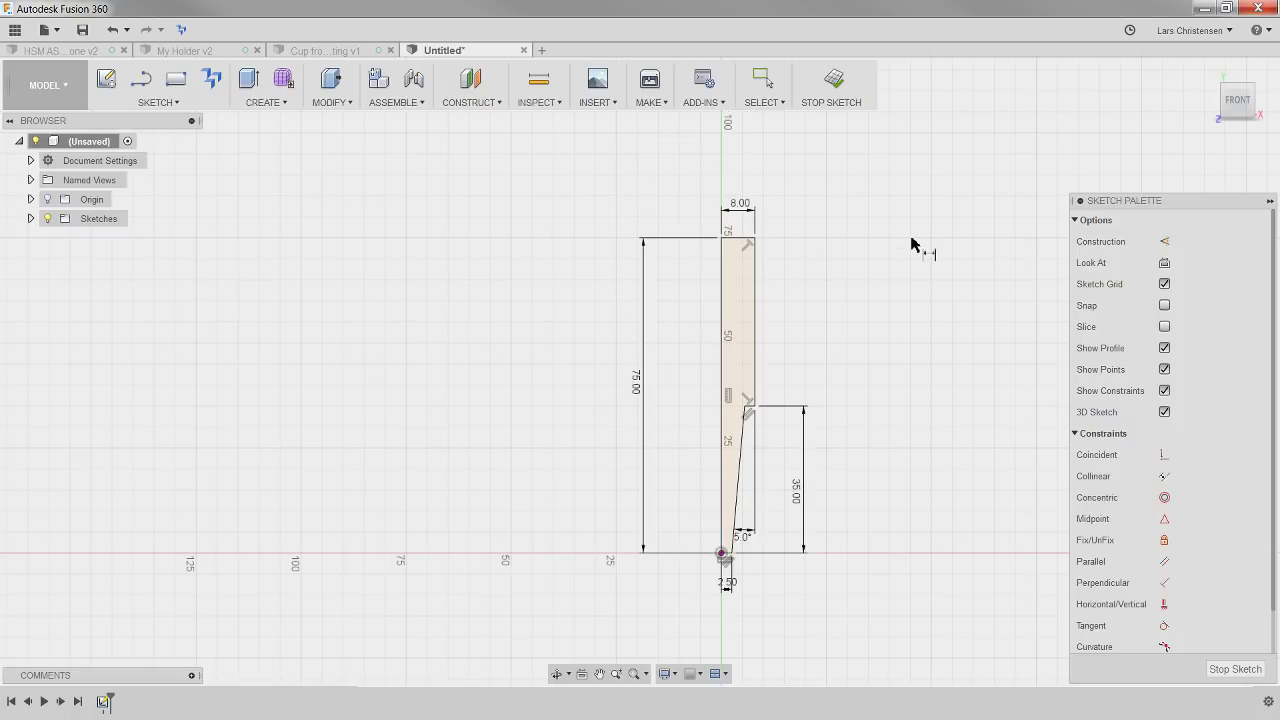
scroll(806, 410, "up", 2)
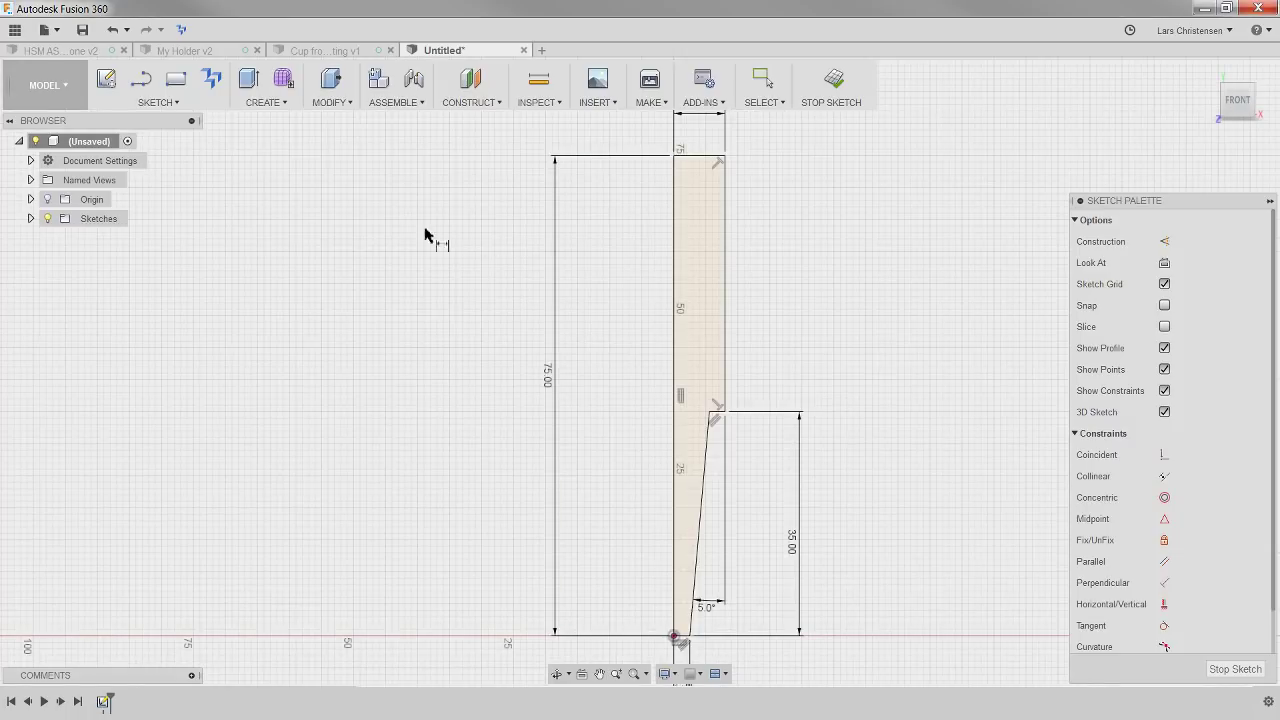
scroll(425, 235, "down", 1)
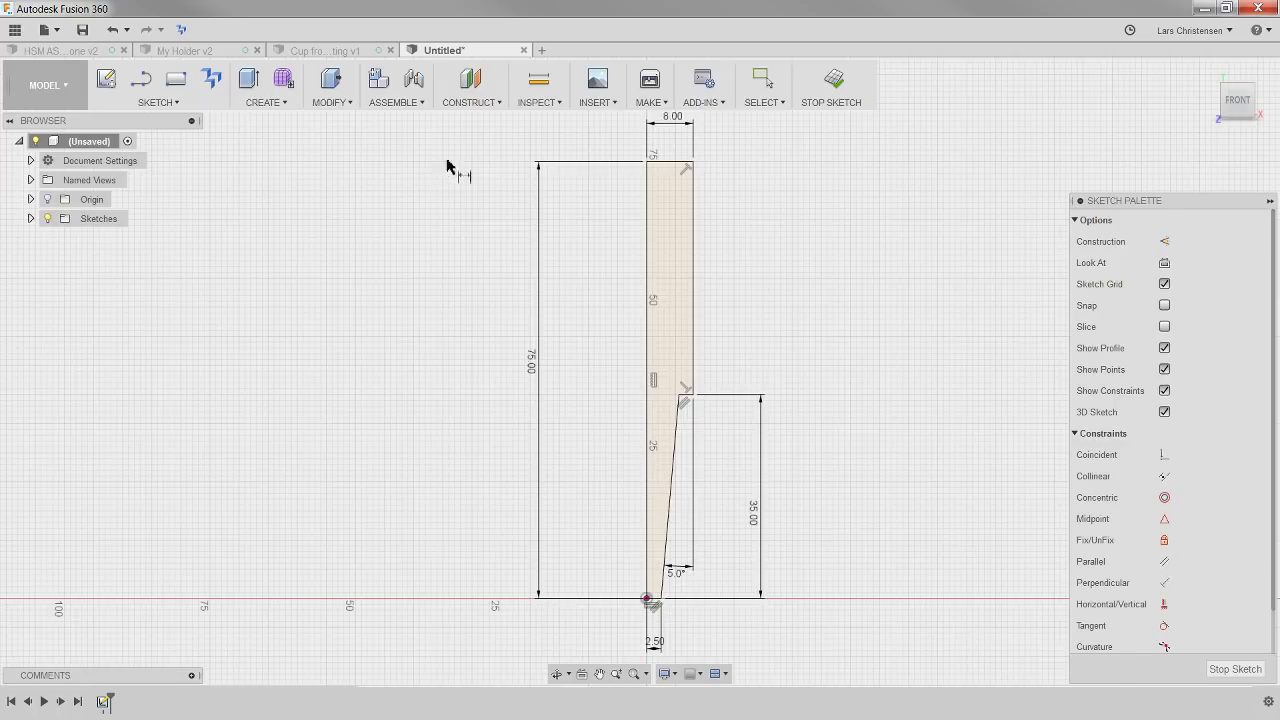
Revolve the profile 360° about its long vertical line as a new body
left_click(331, 104)
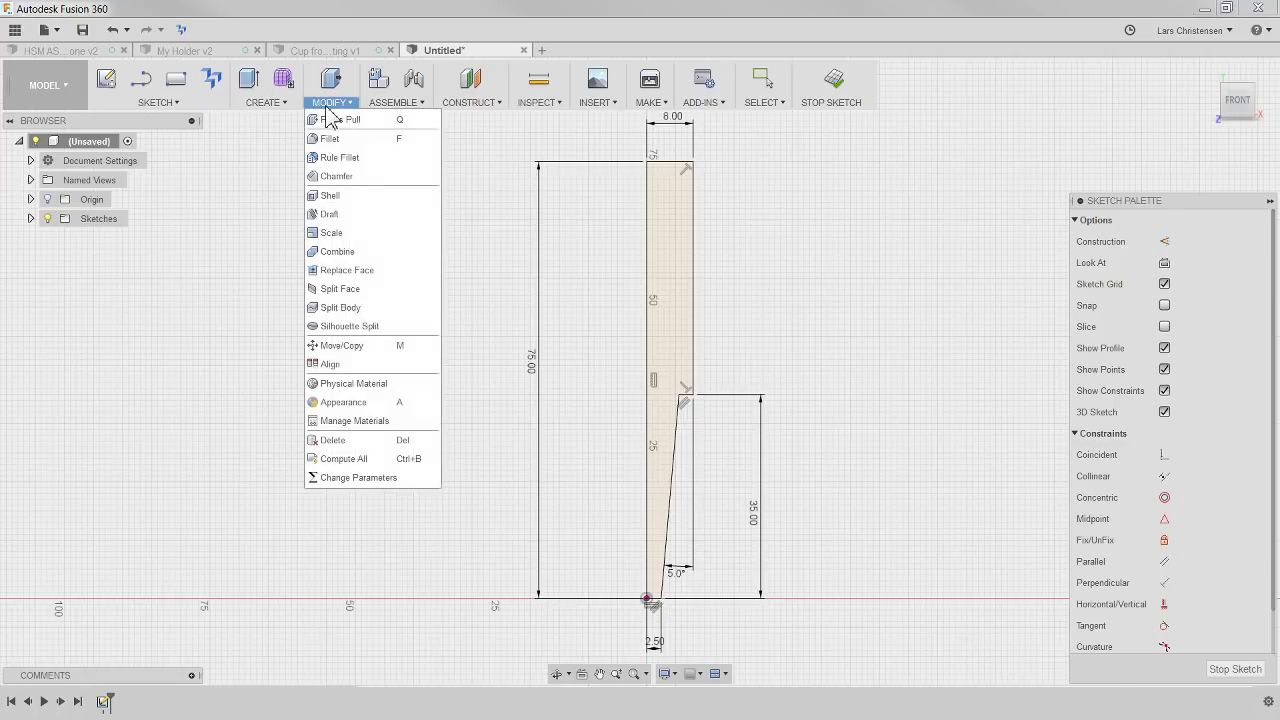
left_click(270, 104)
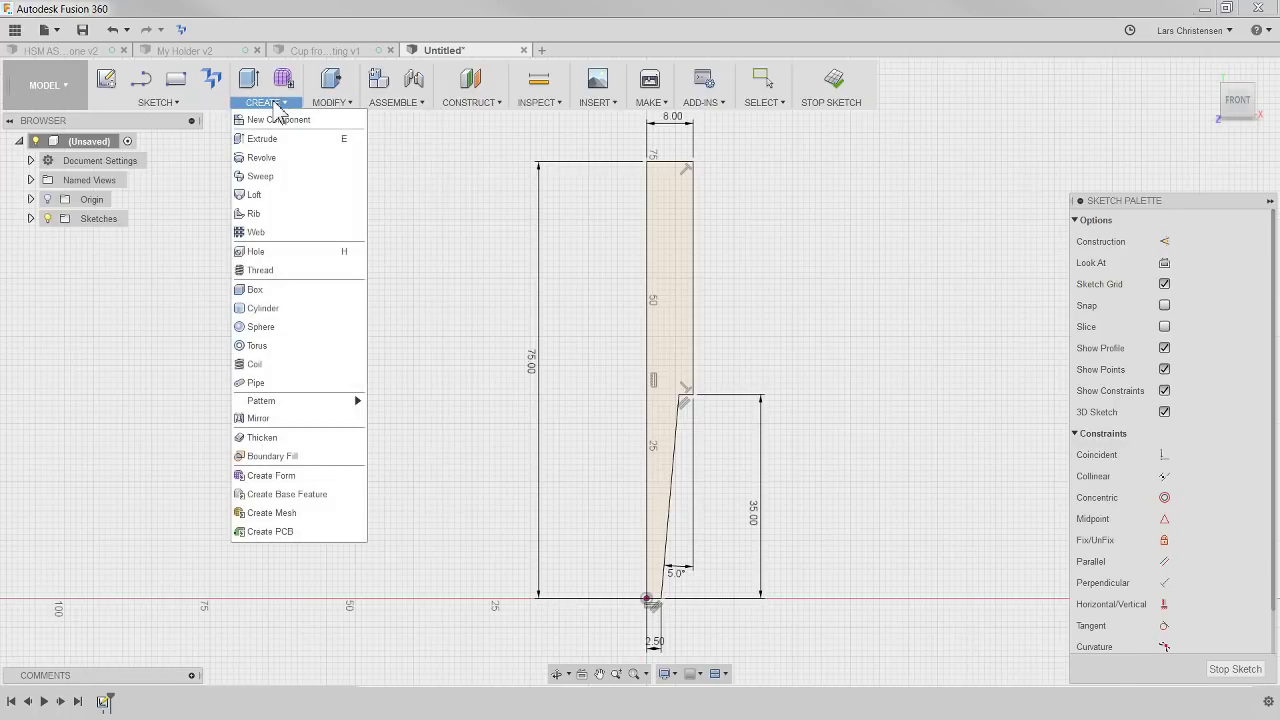
left_click(262, 160)
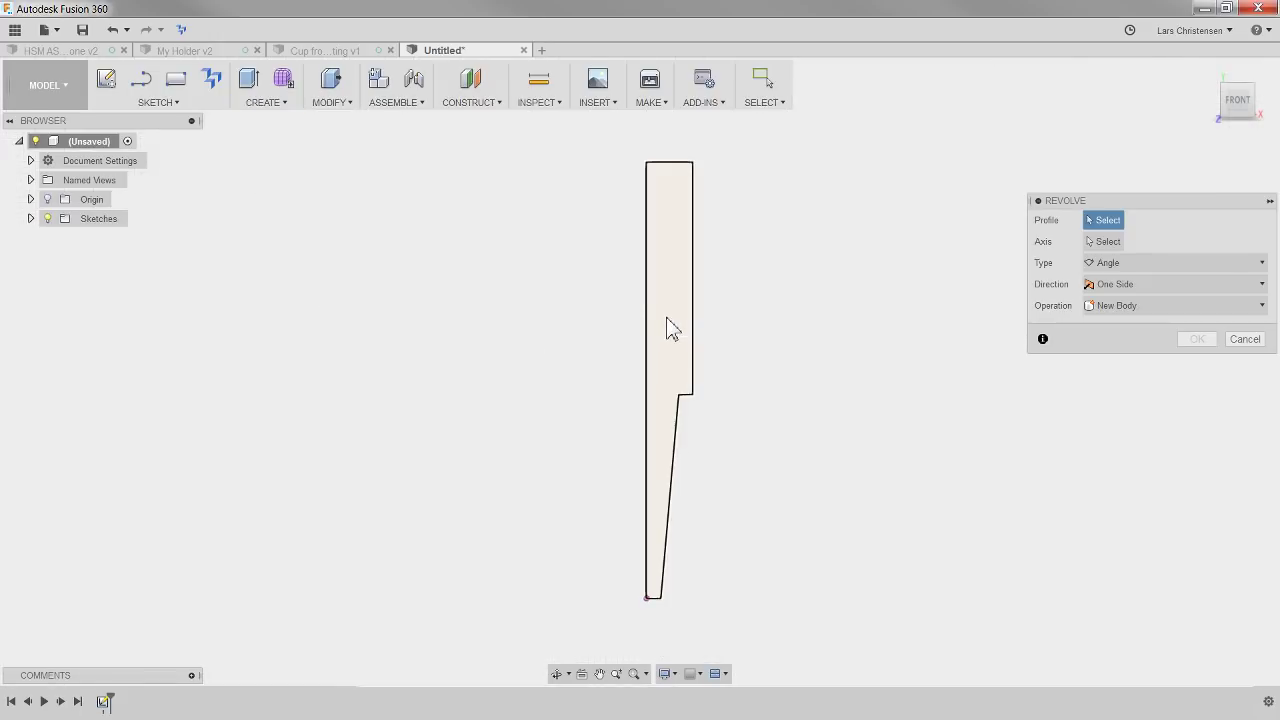
left_click(669, 330)
left_click(1105, 241)
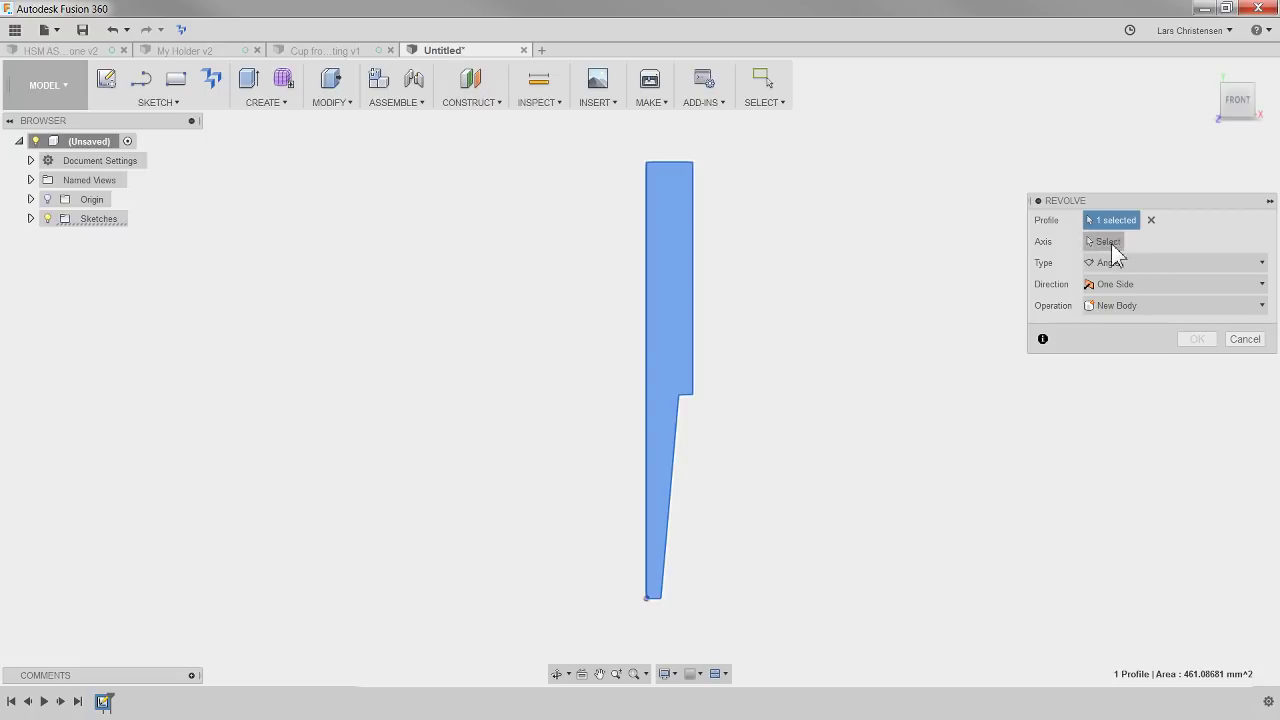
left_click(648, 286)
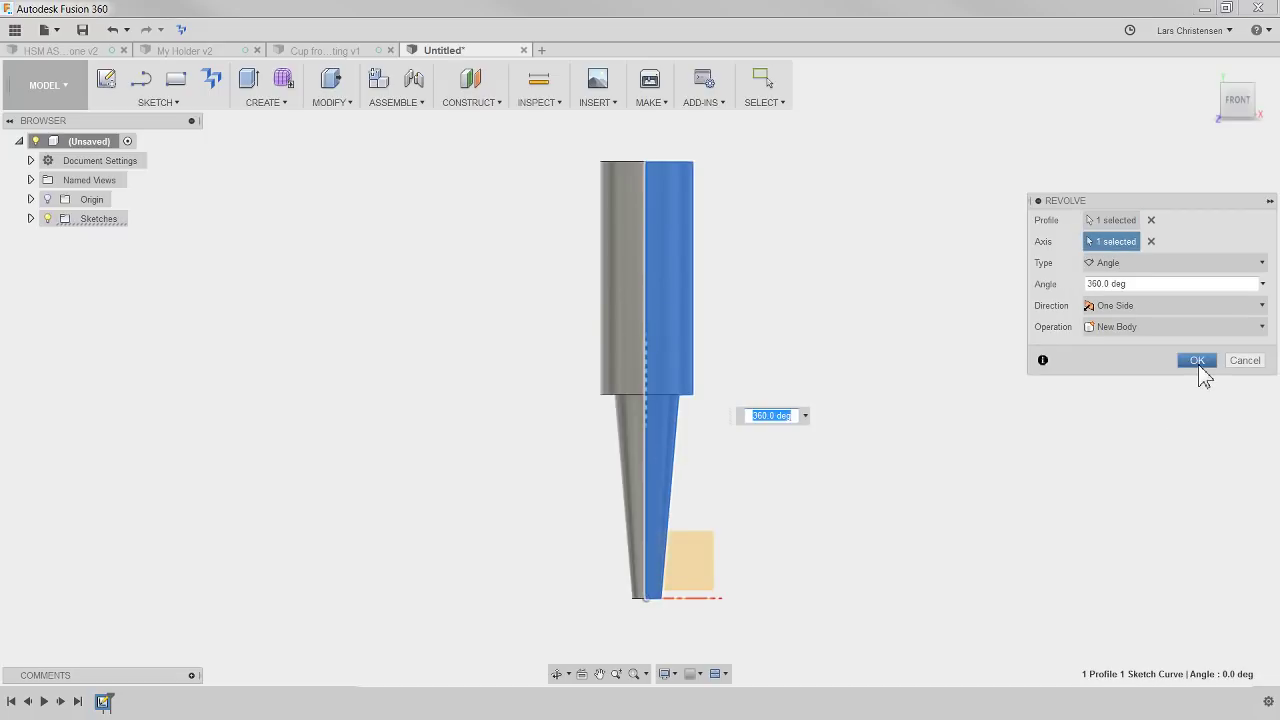
left_click(1197, 361)
middle_click_drag(957, 441, 660, 396, "shift")
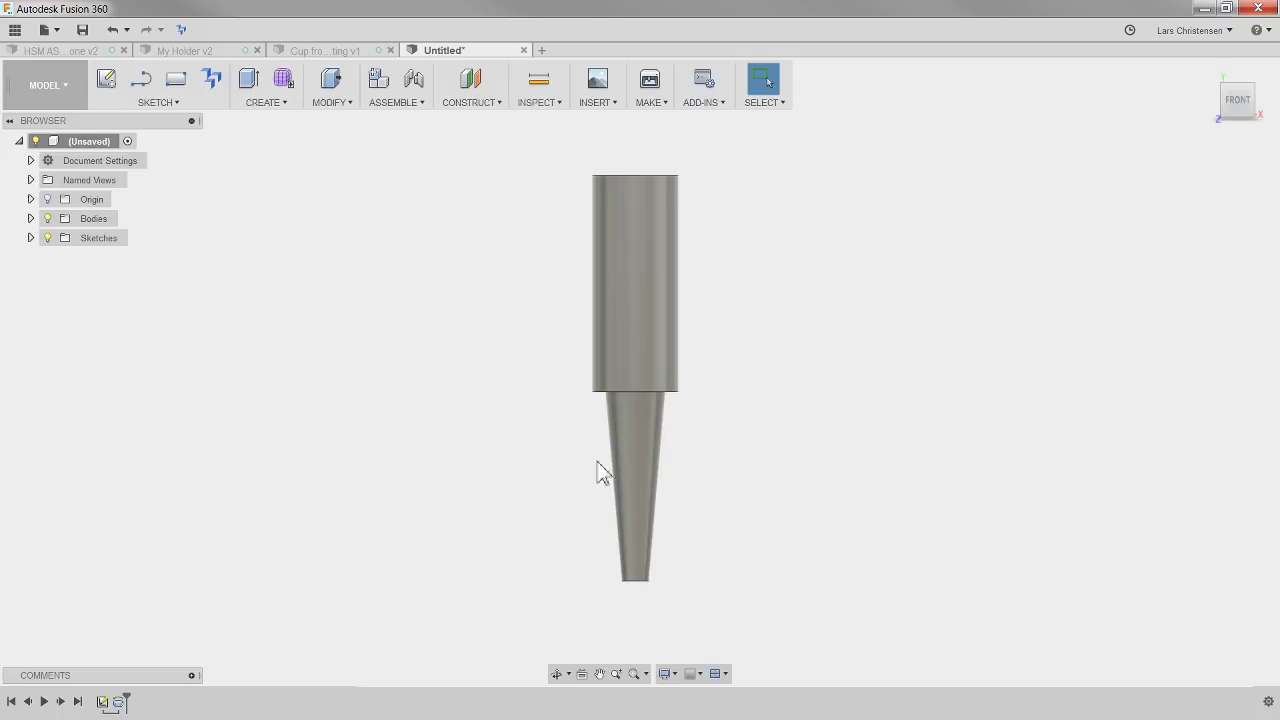
Delete the revolve feature and turn the visibility of Sketch1 back on
left_click(118, 701)
key("Delete")
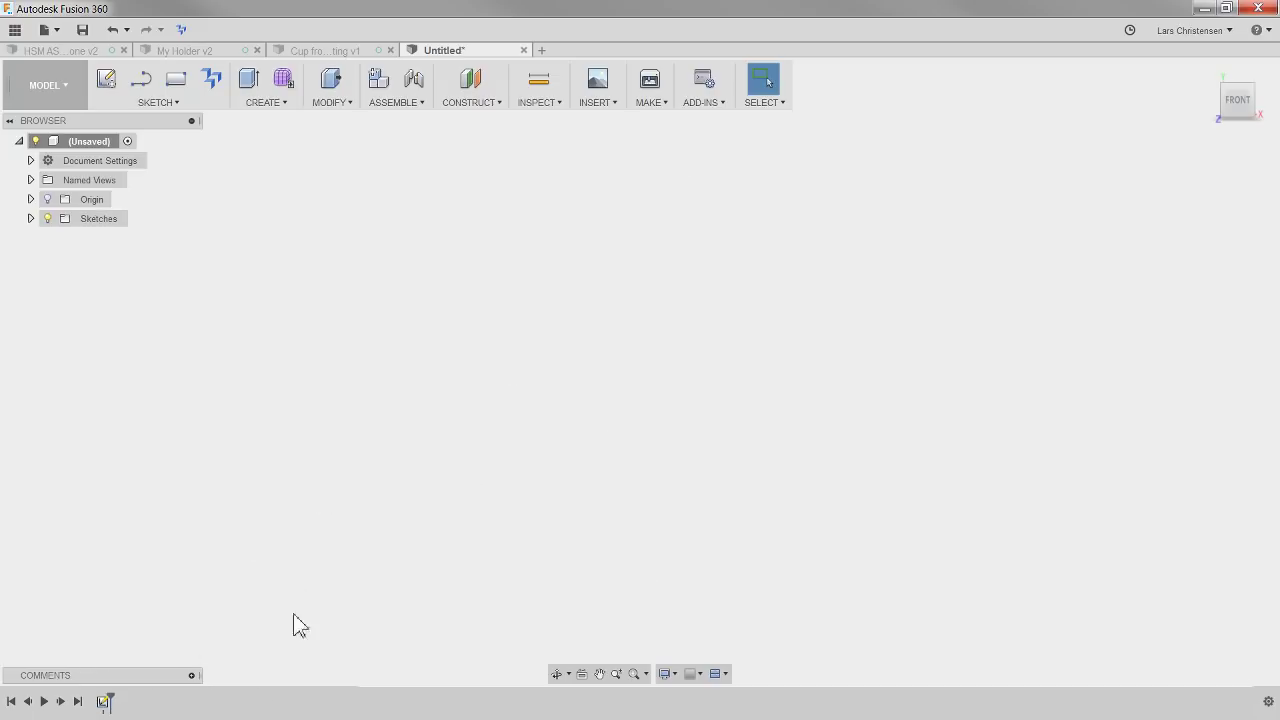
left_click(31, 219)
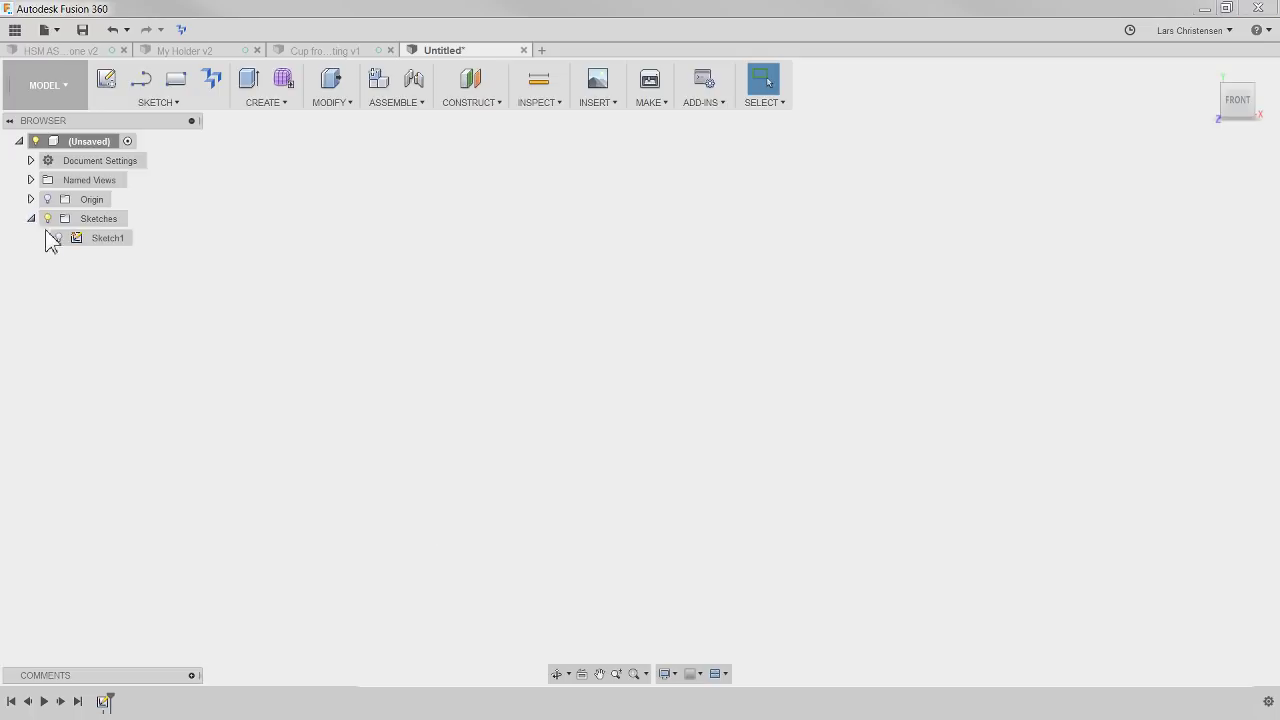
left_click(59, 237)
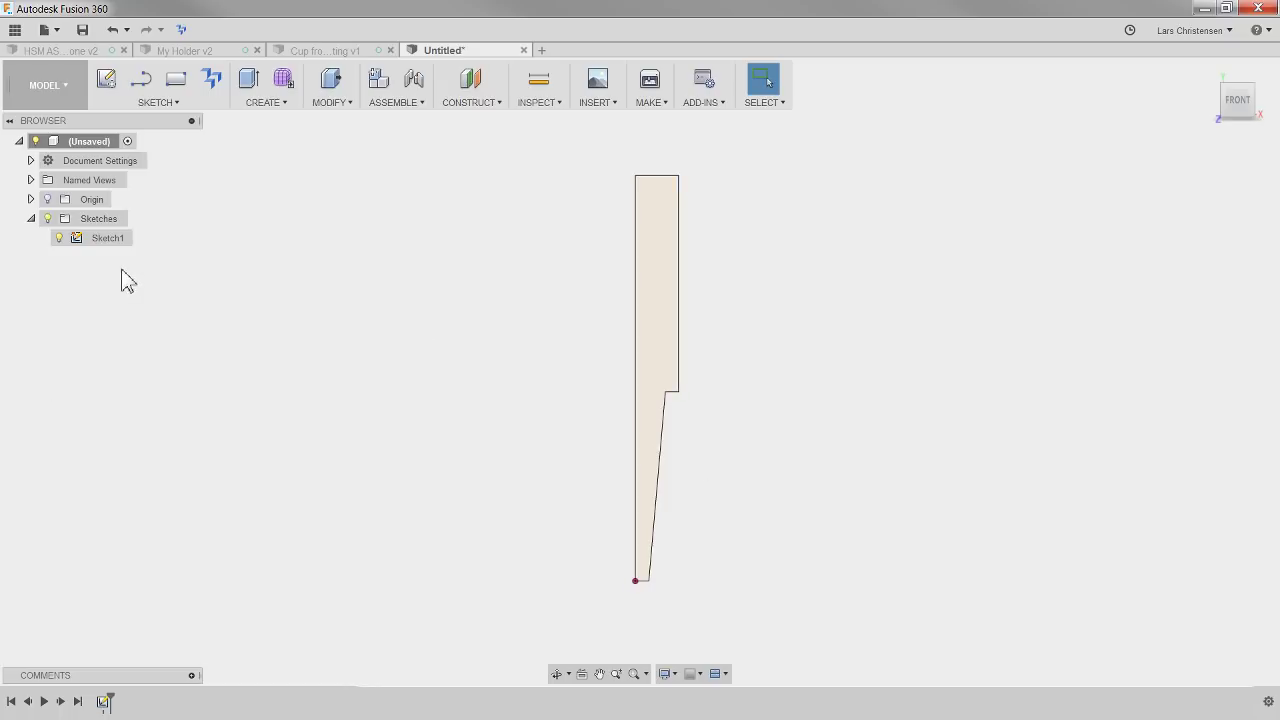
Show the dimensions of Sketch1 outside sketch editing
right_click(105, 240)
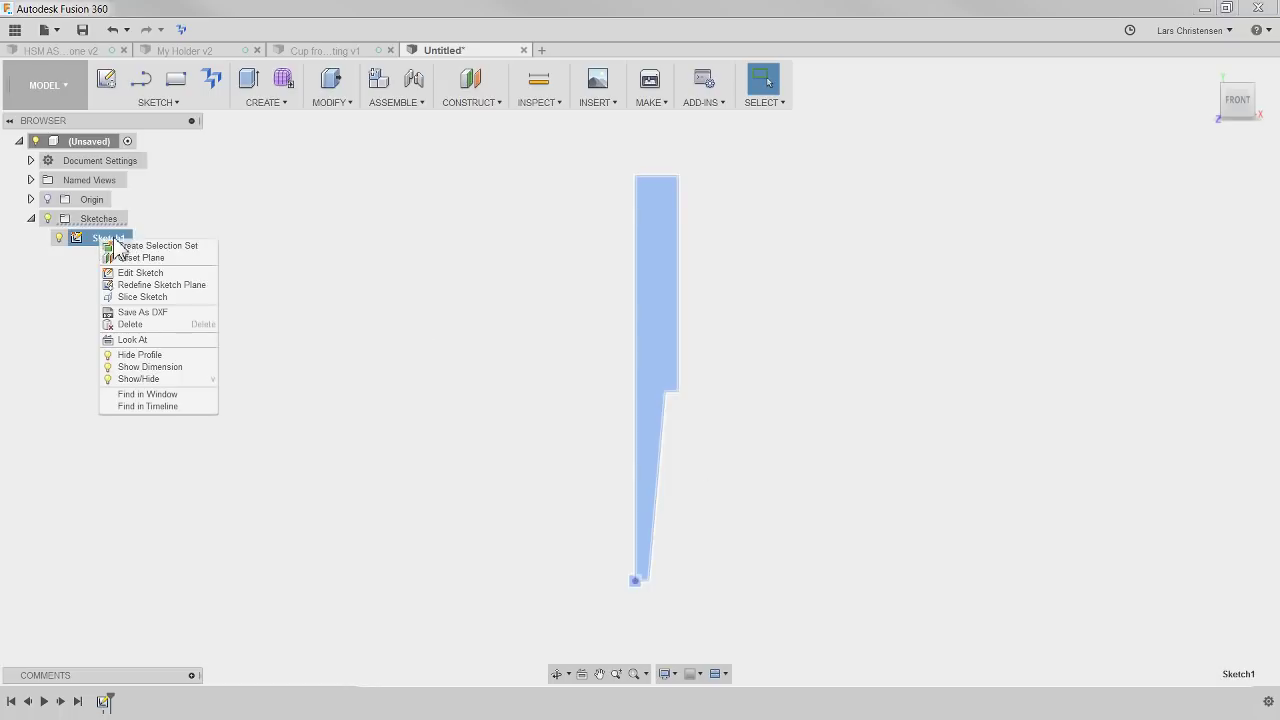
left_click(140, 367)
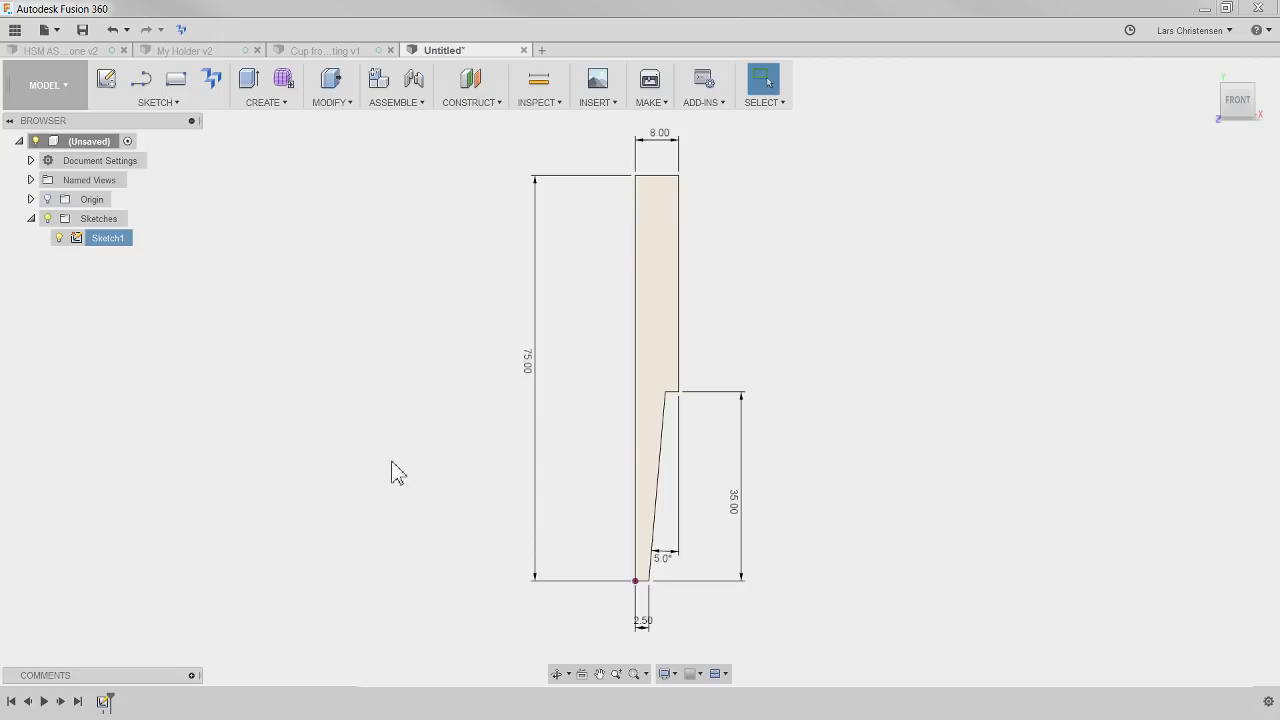
left_click(151, 251)
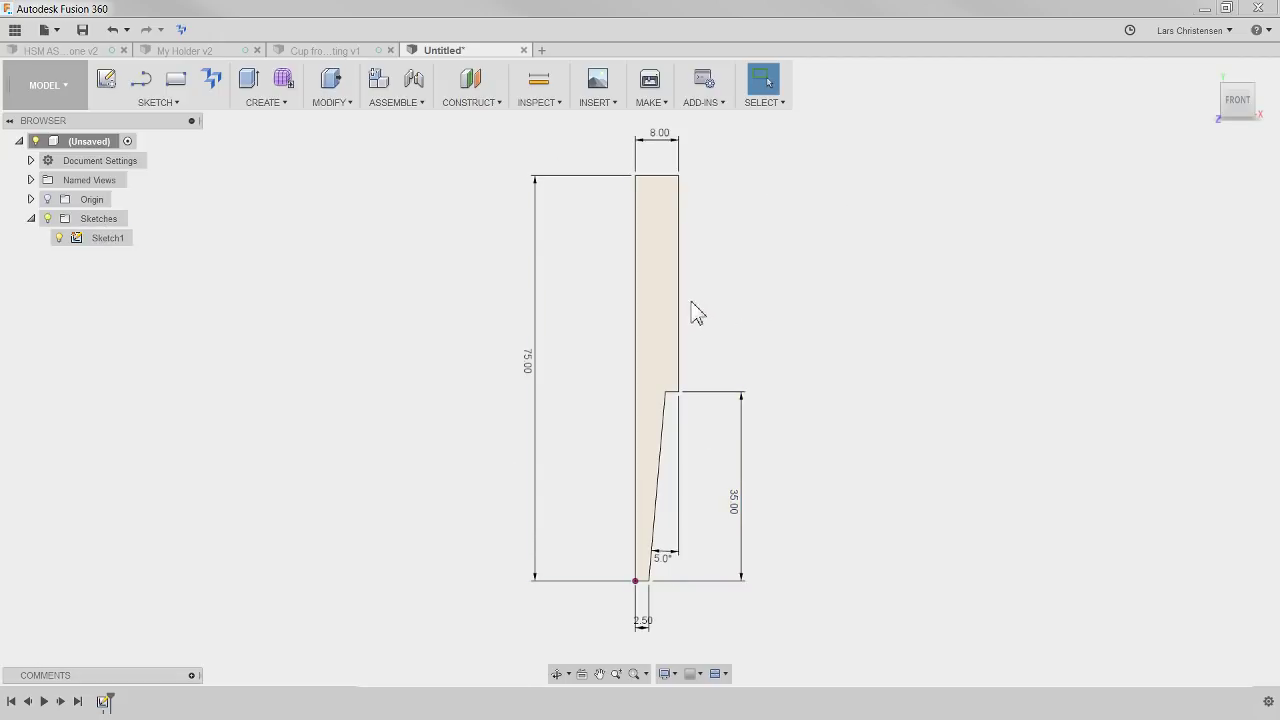
Browse the LiveStream project's files and folders, including the Special Cutters folder
left_click(15, 29)
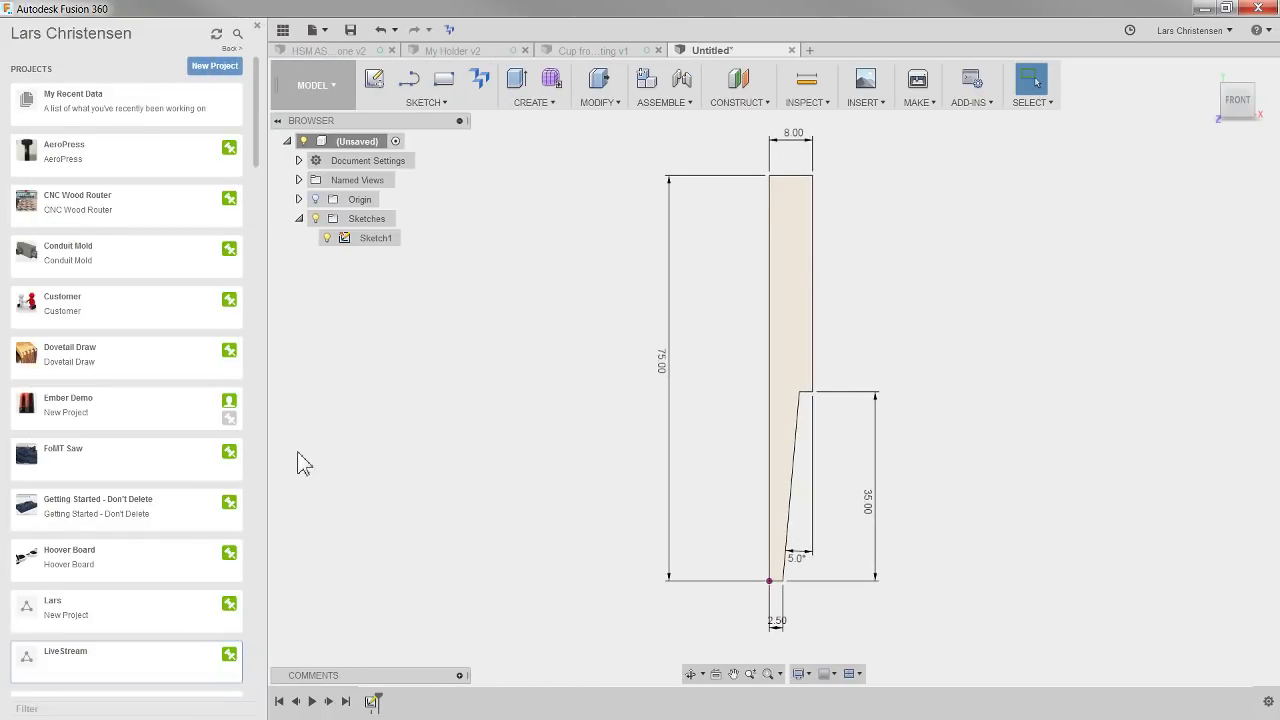
left_click(137, 662)
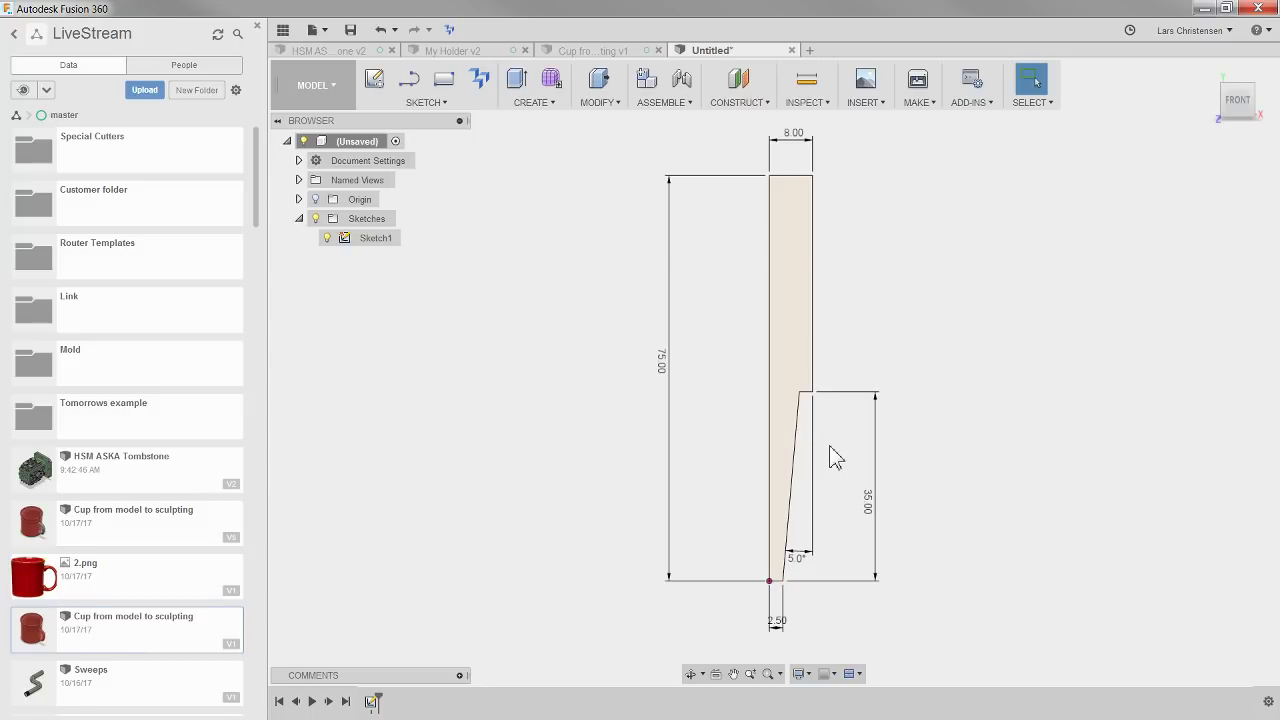
left_click(164, 158)
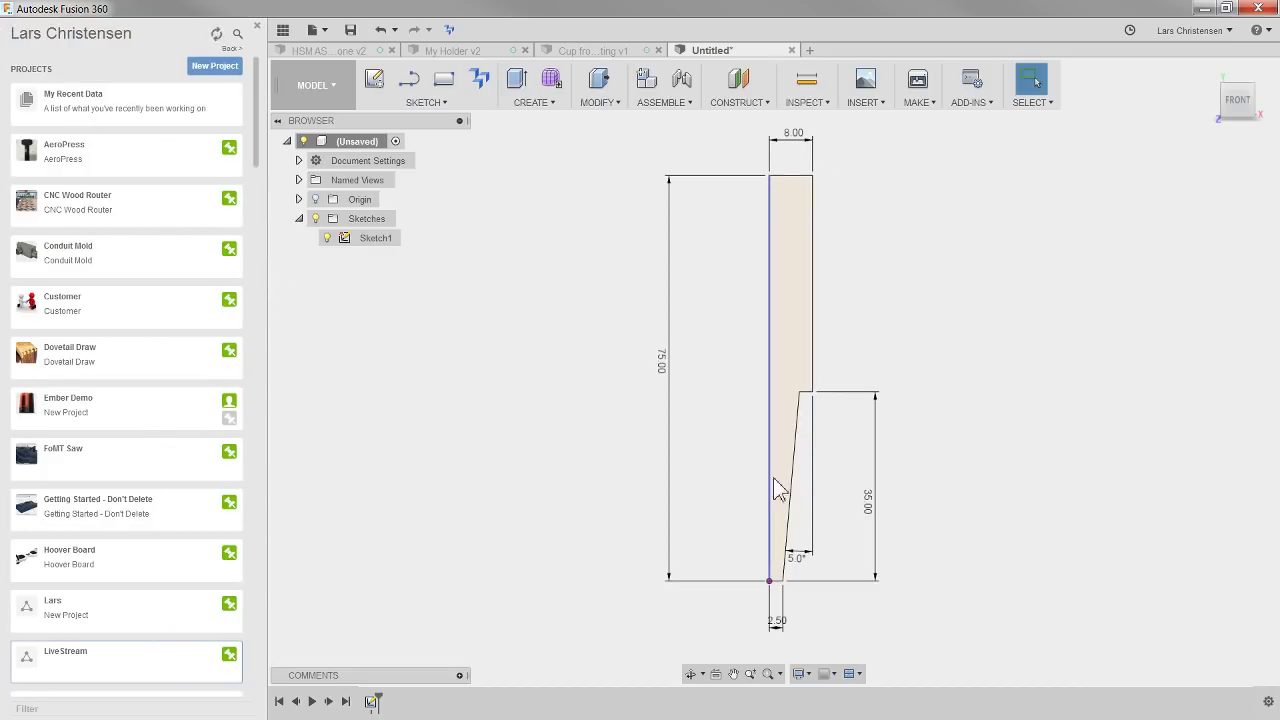
Switch to the CAM workspace and hide the data panel
left_click(315, 88)
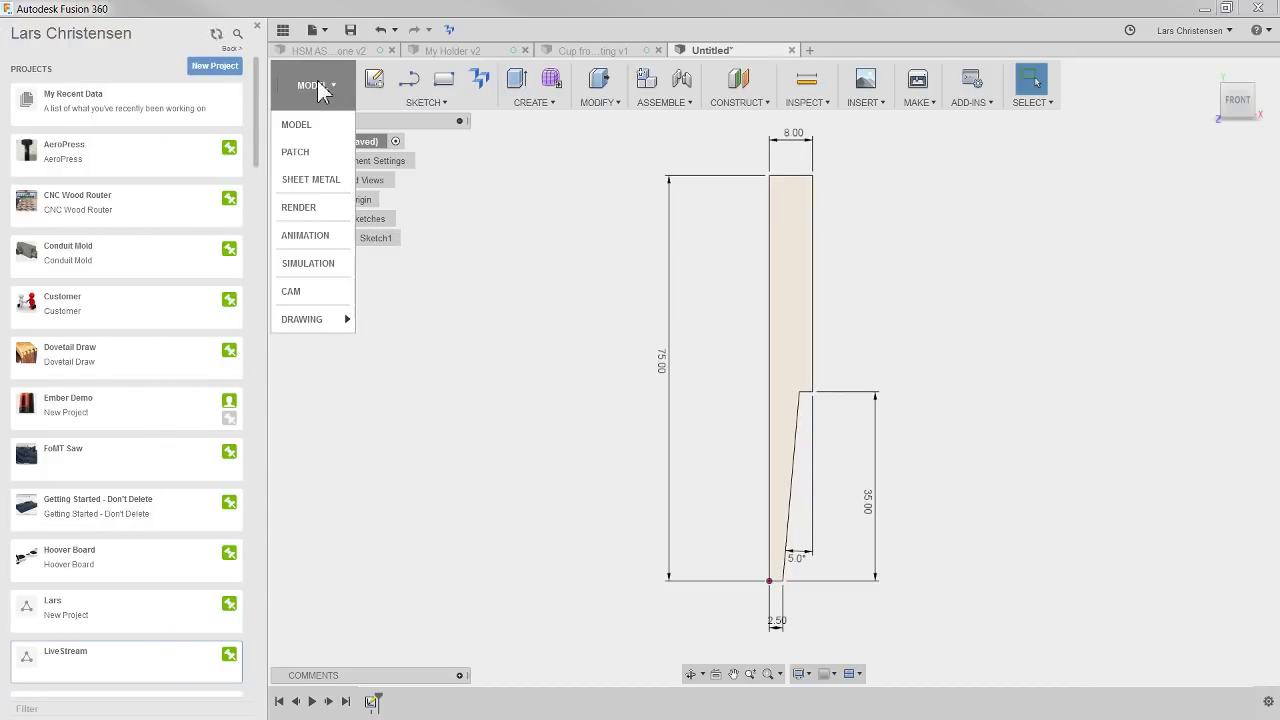
left_click(297, 291)
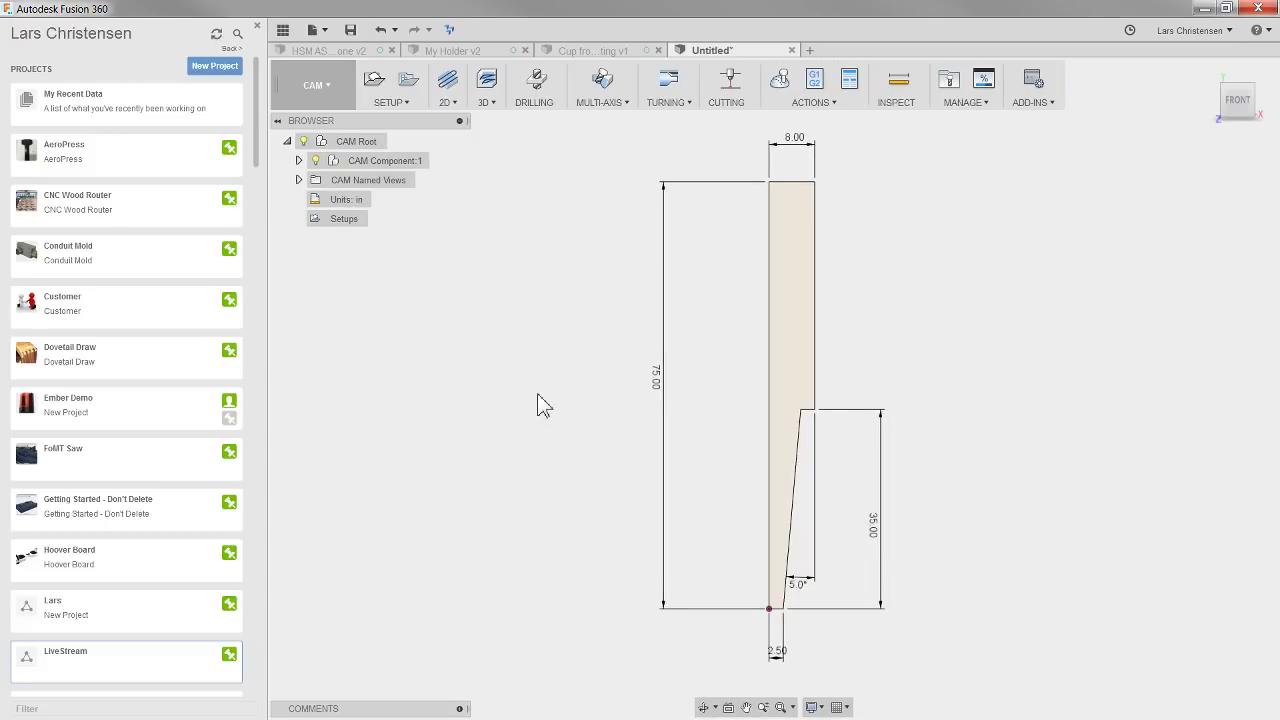
left_click(283, 29)
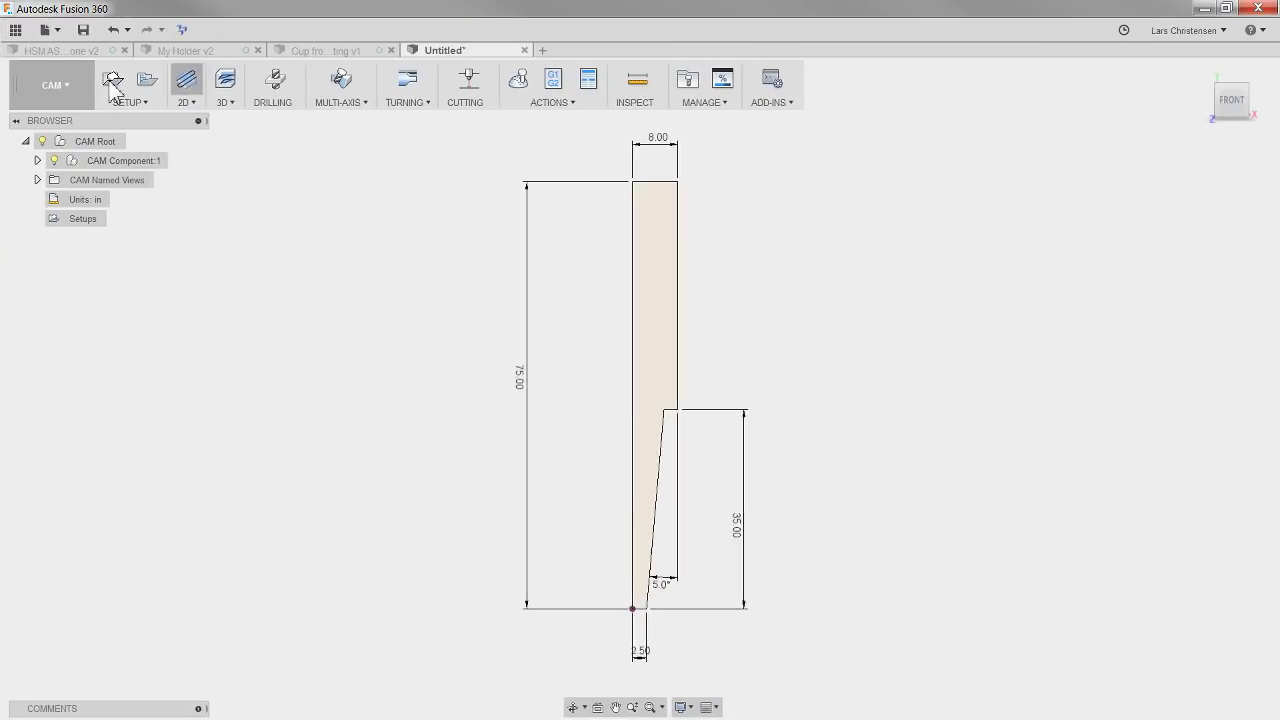
Start a form mill using the closed sketch chain as tool profile and the long vertical centre line as tool axis
left_click(690, 104)
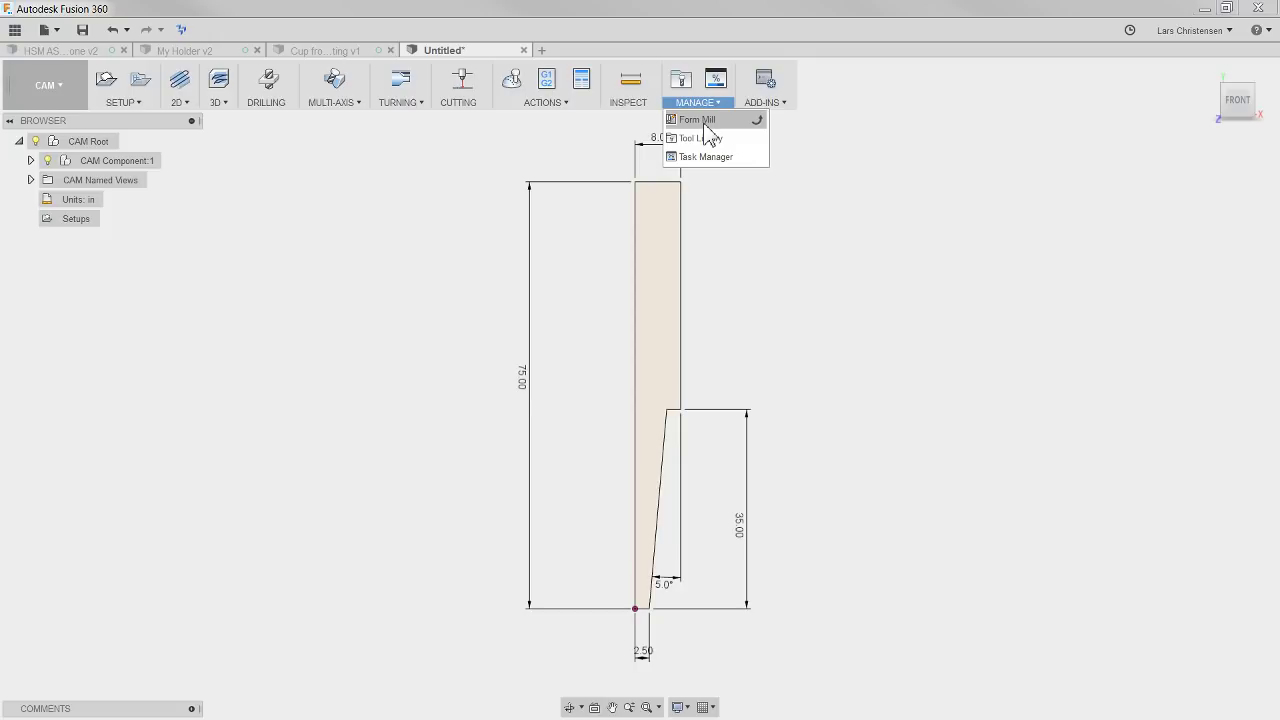
left_click(704, 121)
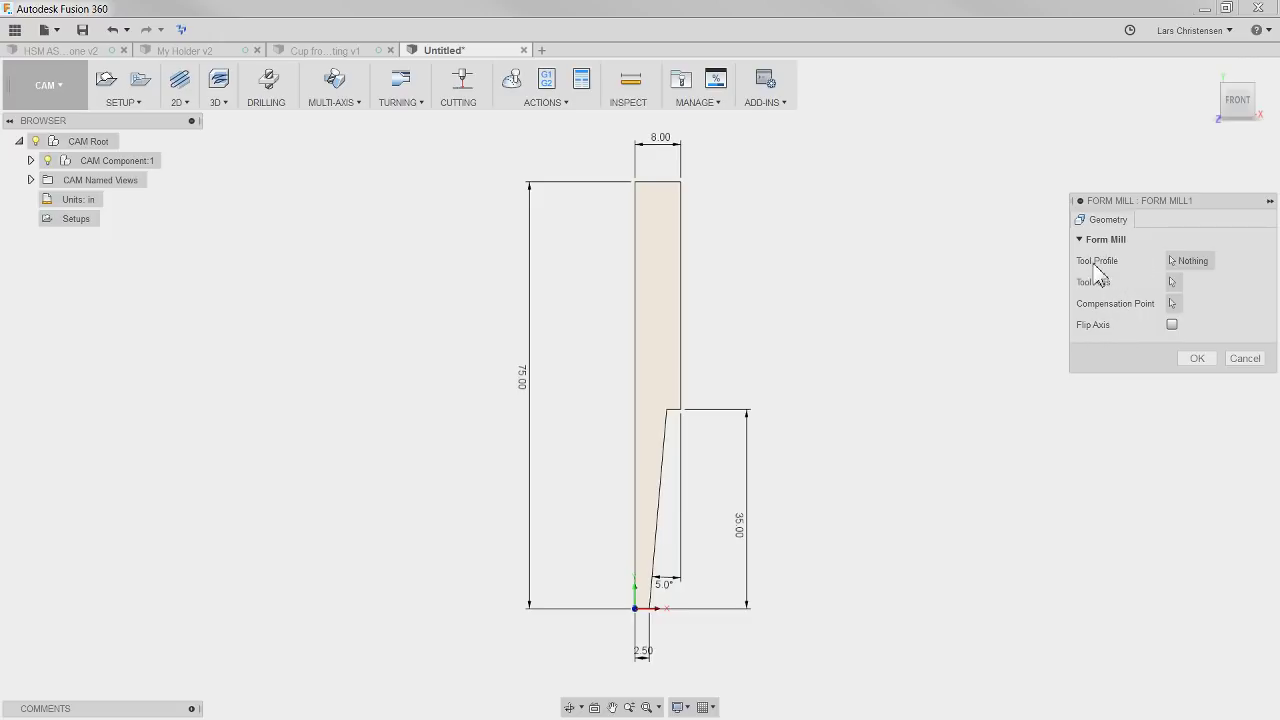
left_click(682, 340)
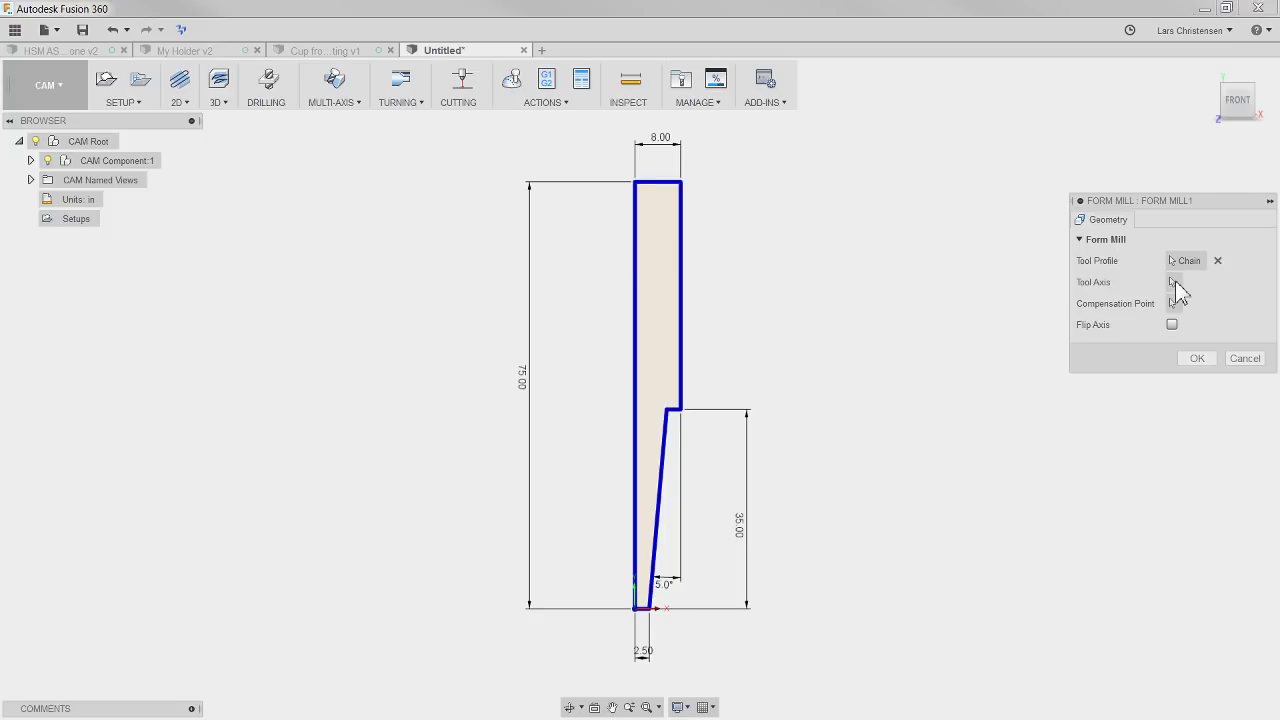
left_click(636, 286)
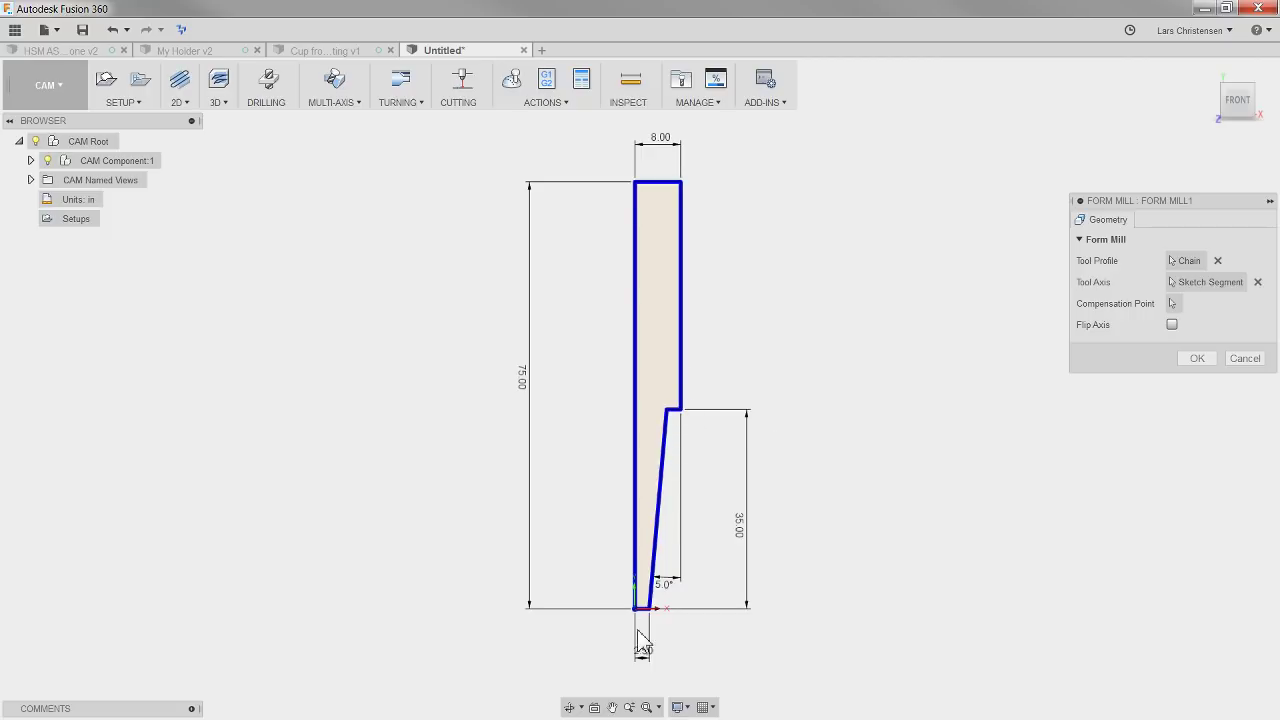
Set the form mill's compensation point to the outer corner of the tip, flip its axis, and create the tool
scroll(697, 660, "up", 5)
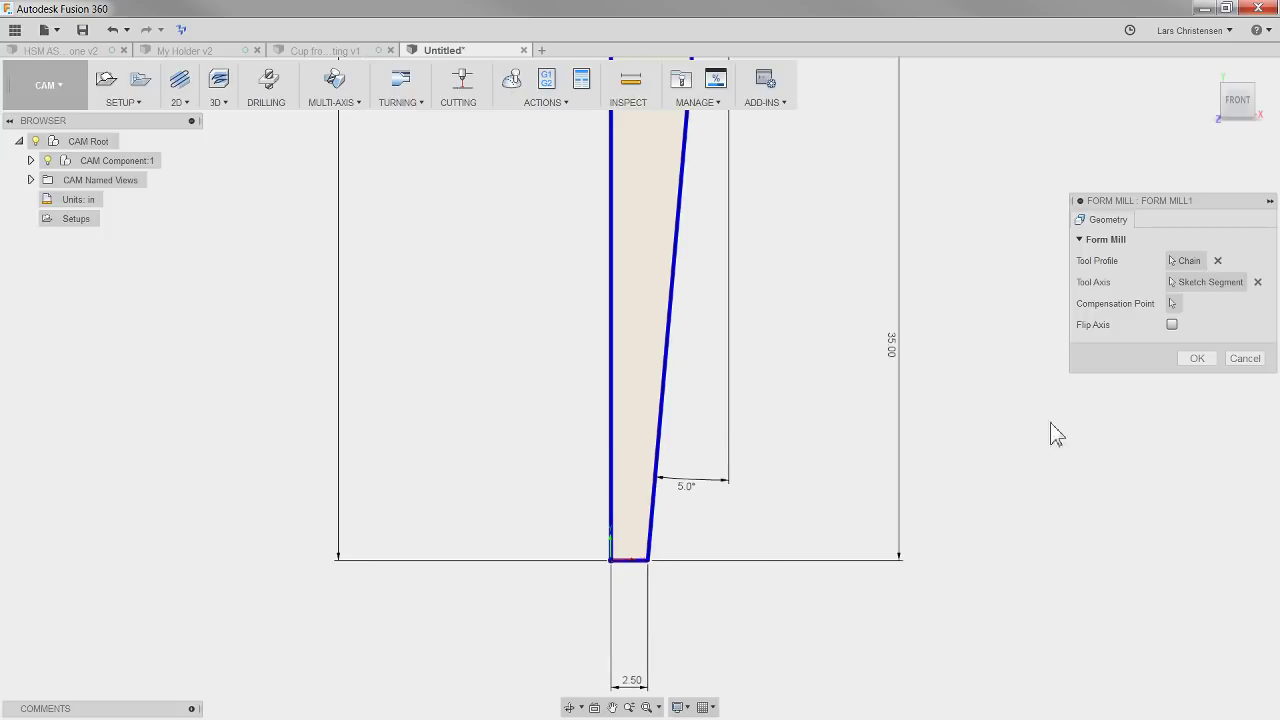
left_click(648, 560)
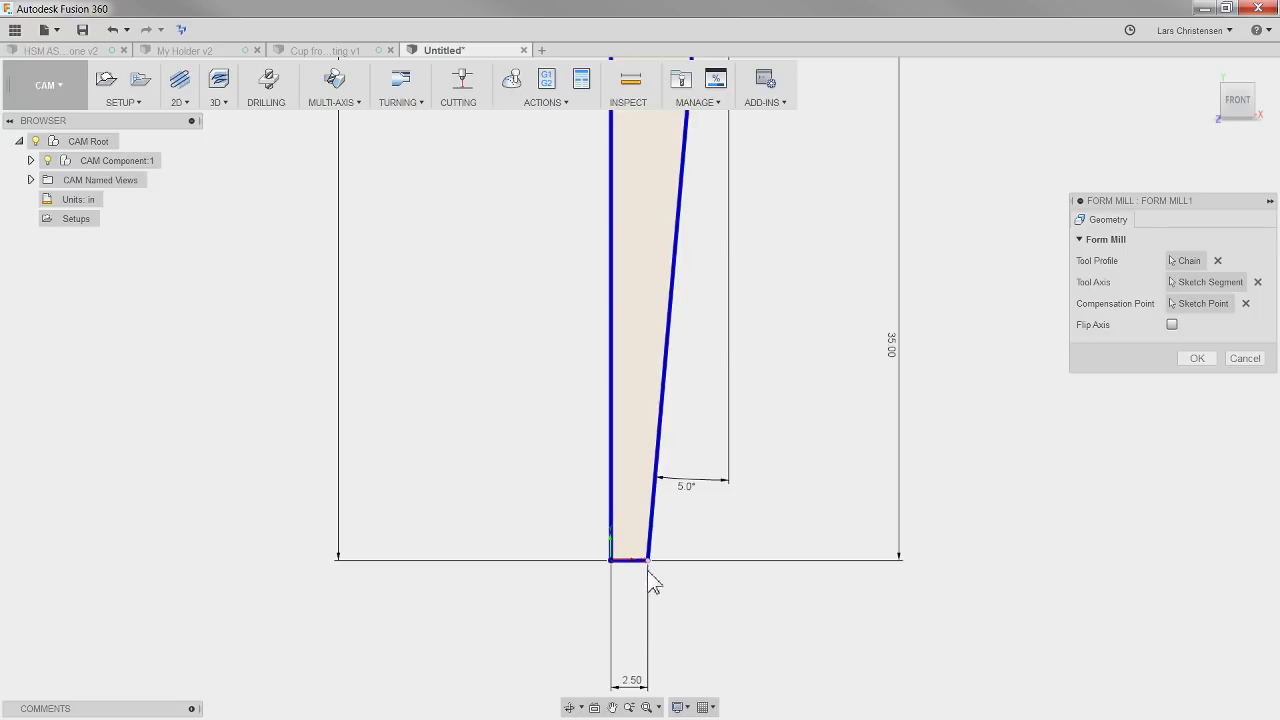
scroll(500, 670, "down", 1)
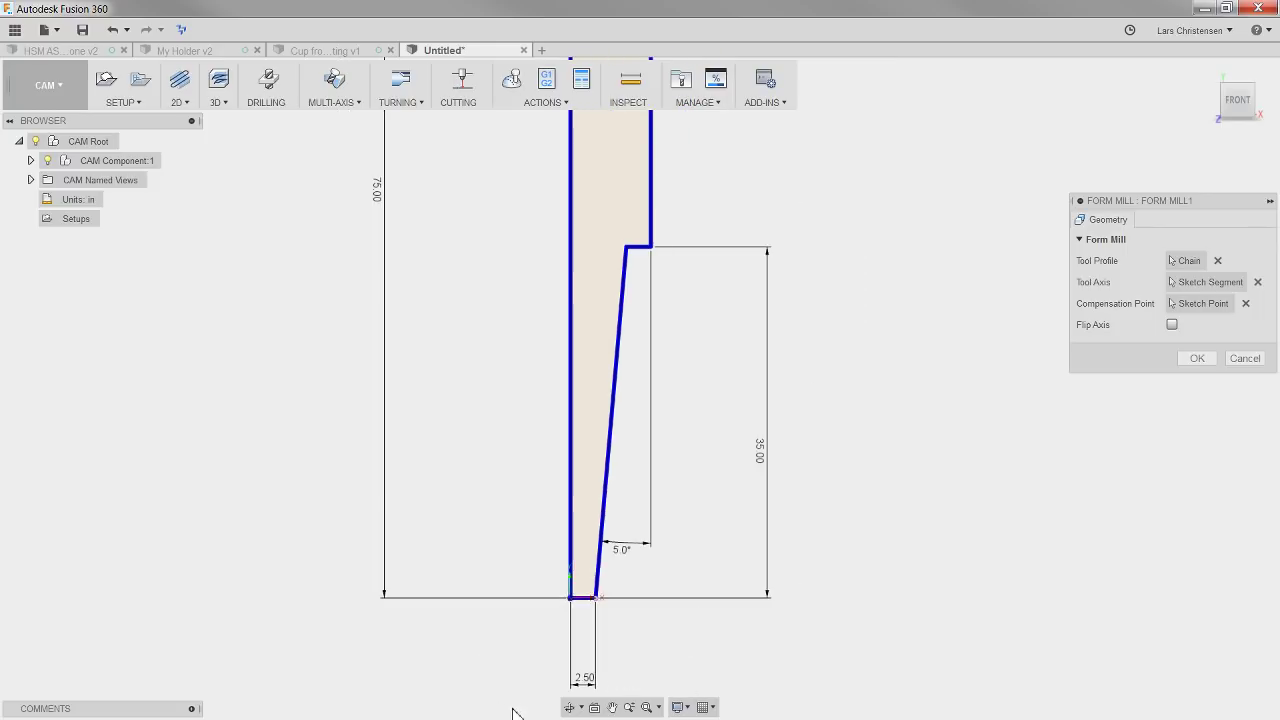
scroll(1022, 588, "down", 1)
scroll(1018, 610, "down", 1)
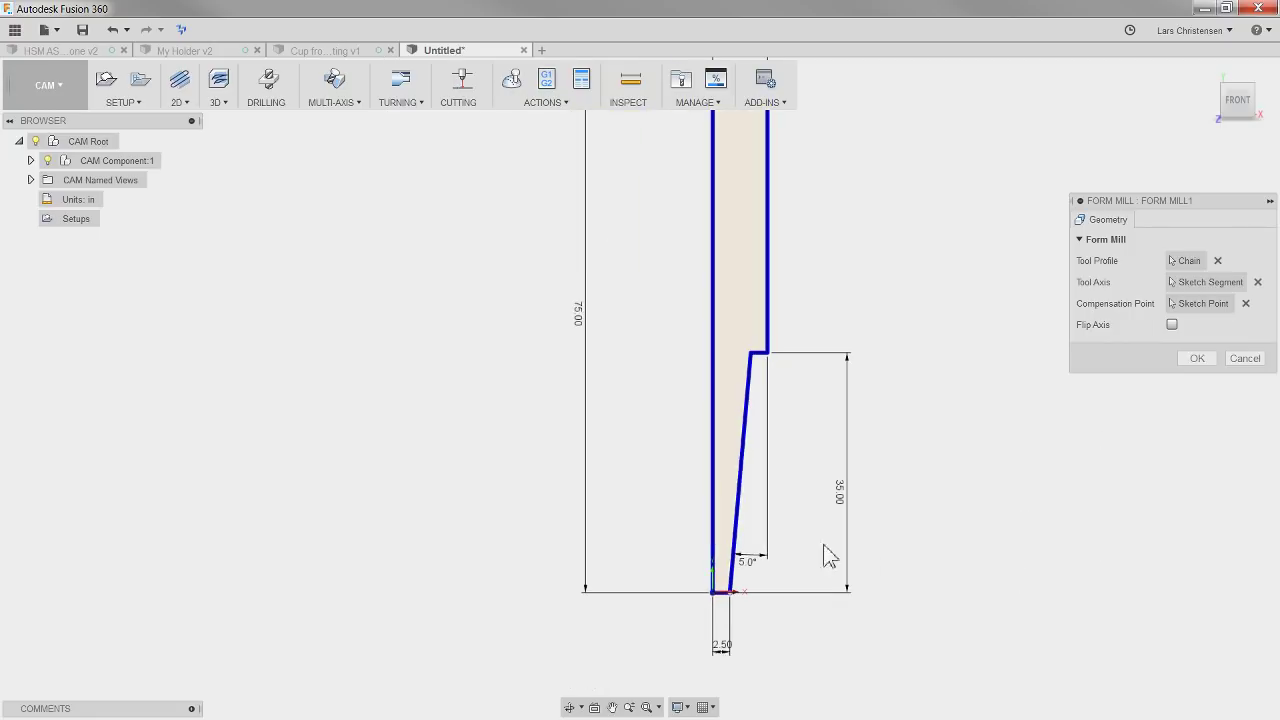
scroll(830, 557, "down", 1)
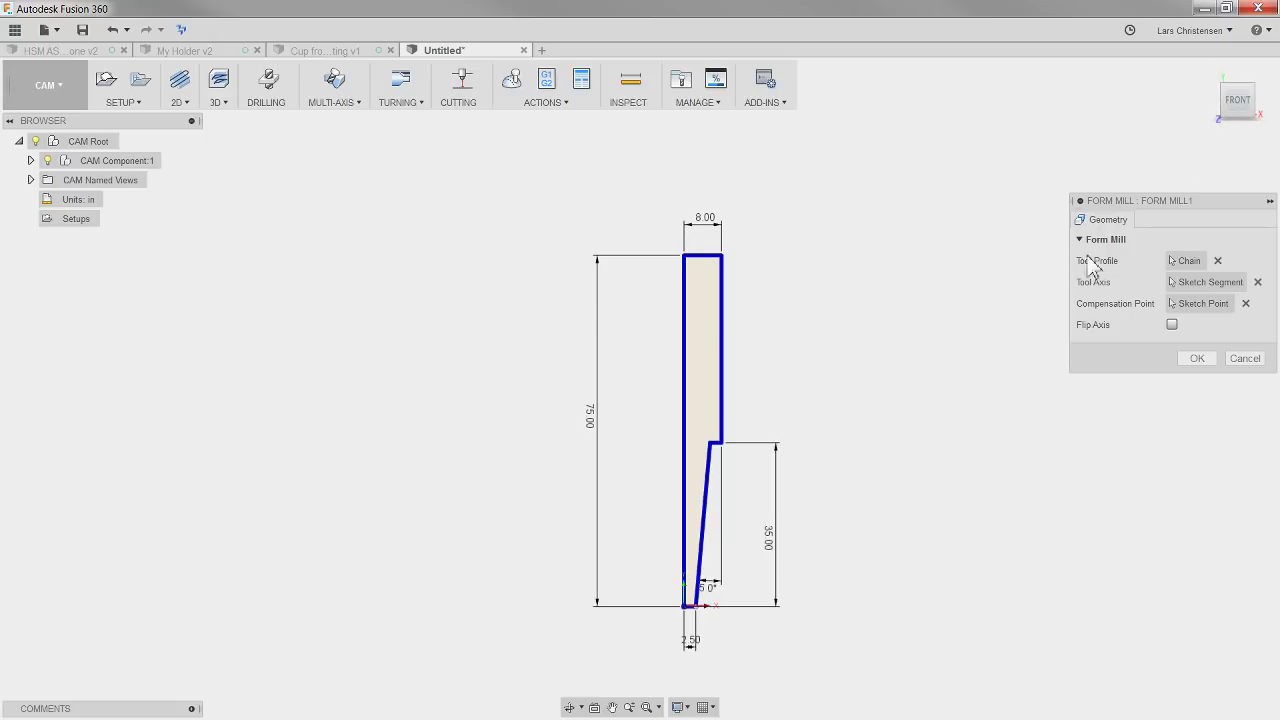
left_click(1171, 326)
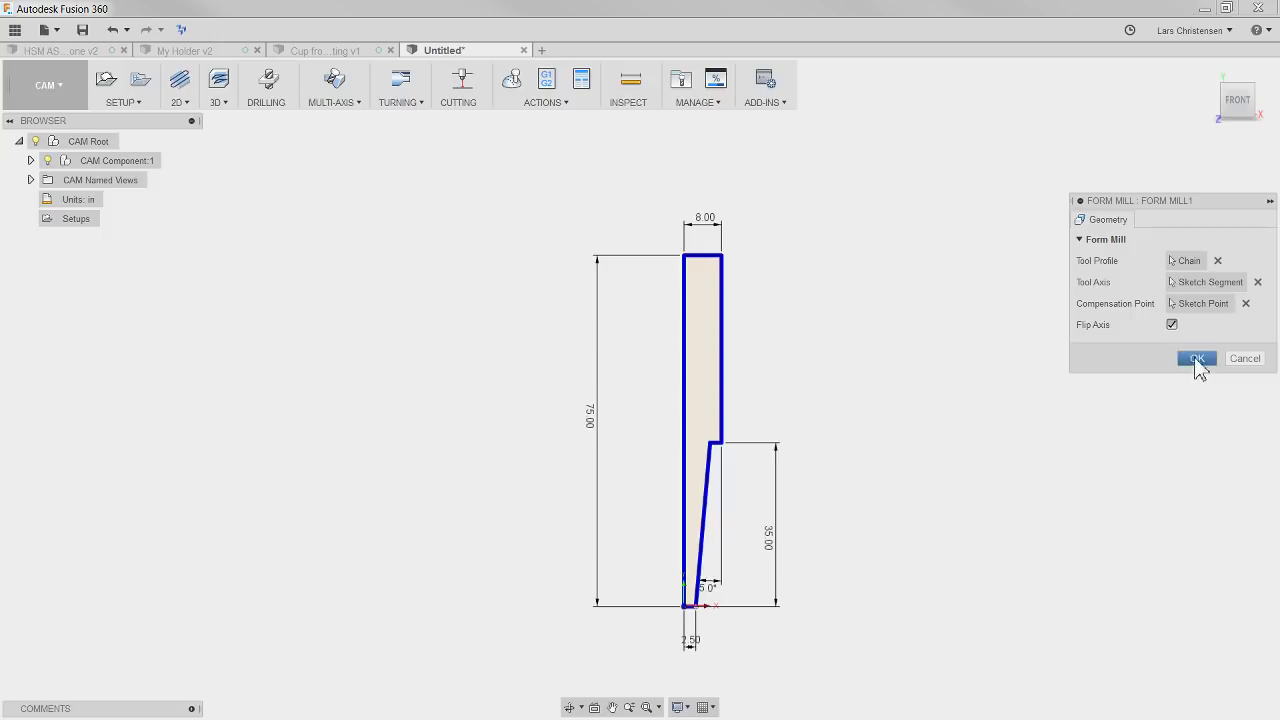
left_click(1197, 358)
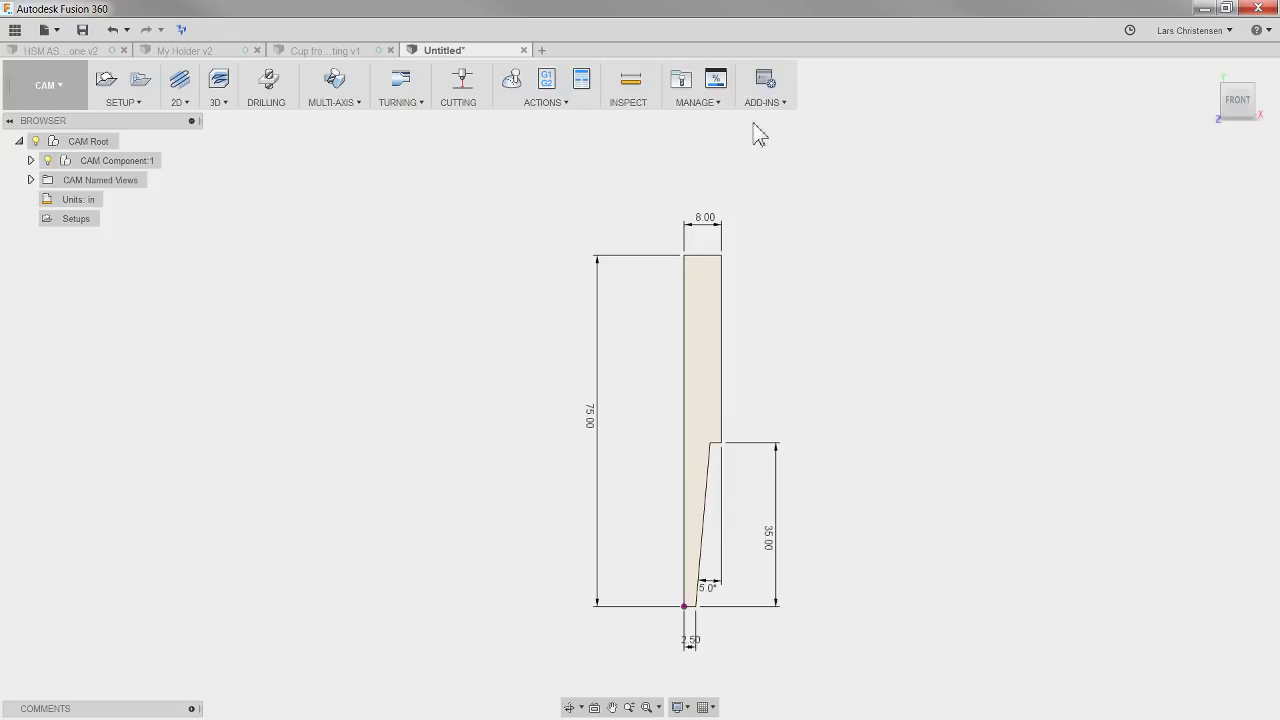
Open the tool library and inspect the new form mill stored under the Untitled document
left_click(681, 84)
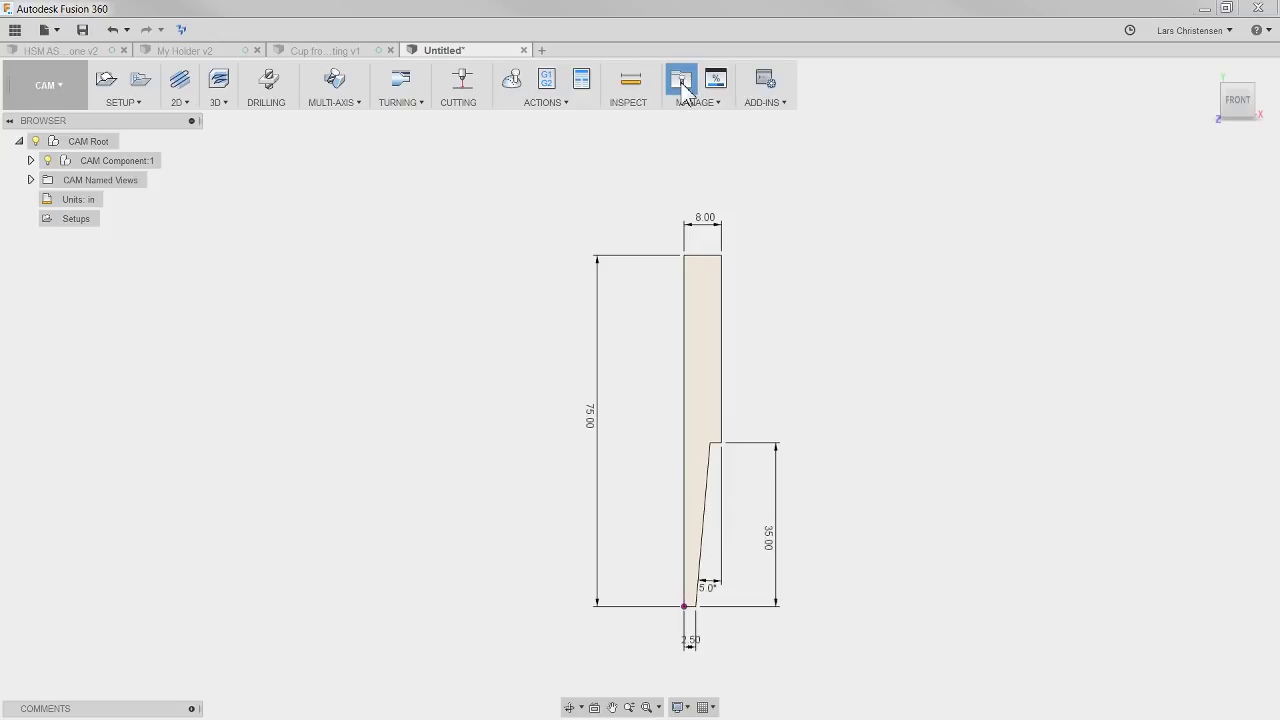
scroll(374, 263, "up", 3)
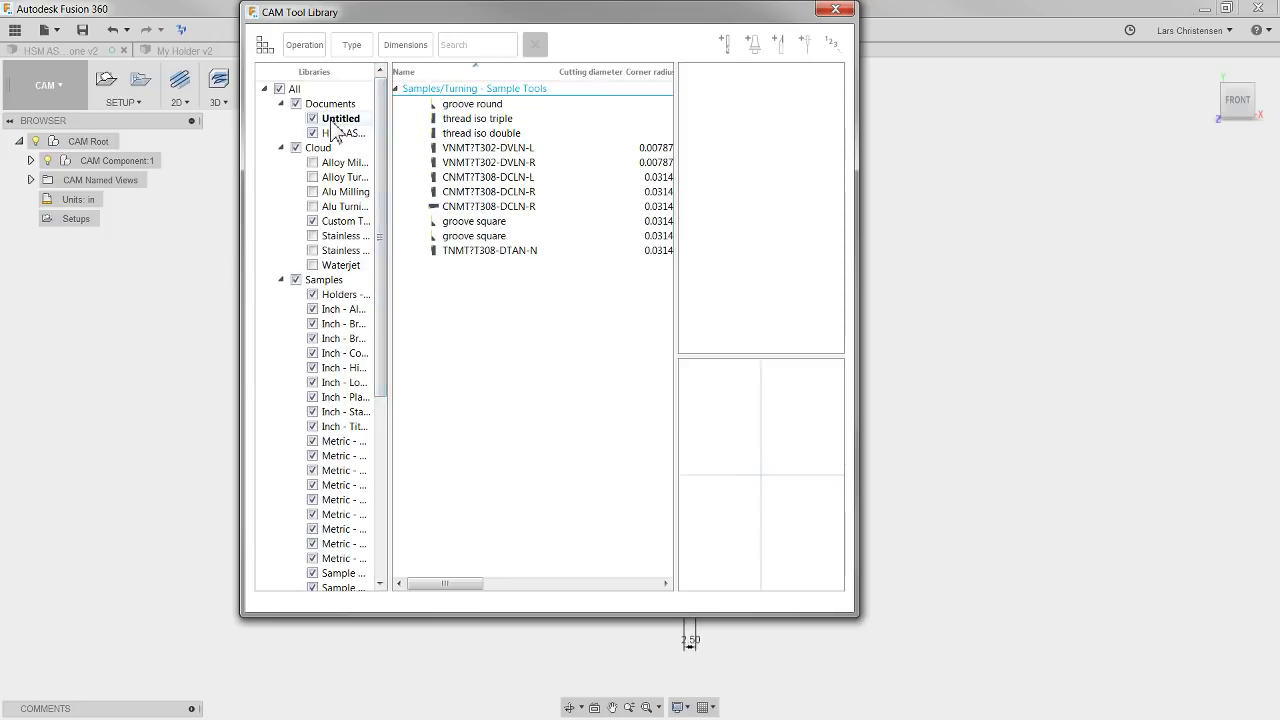
left_click(332, 121)
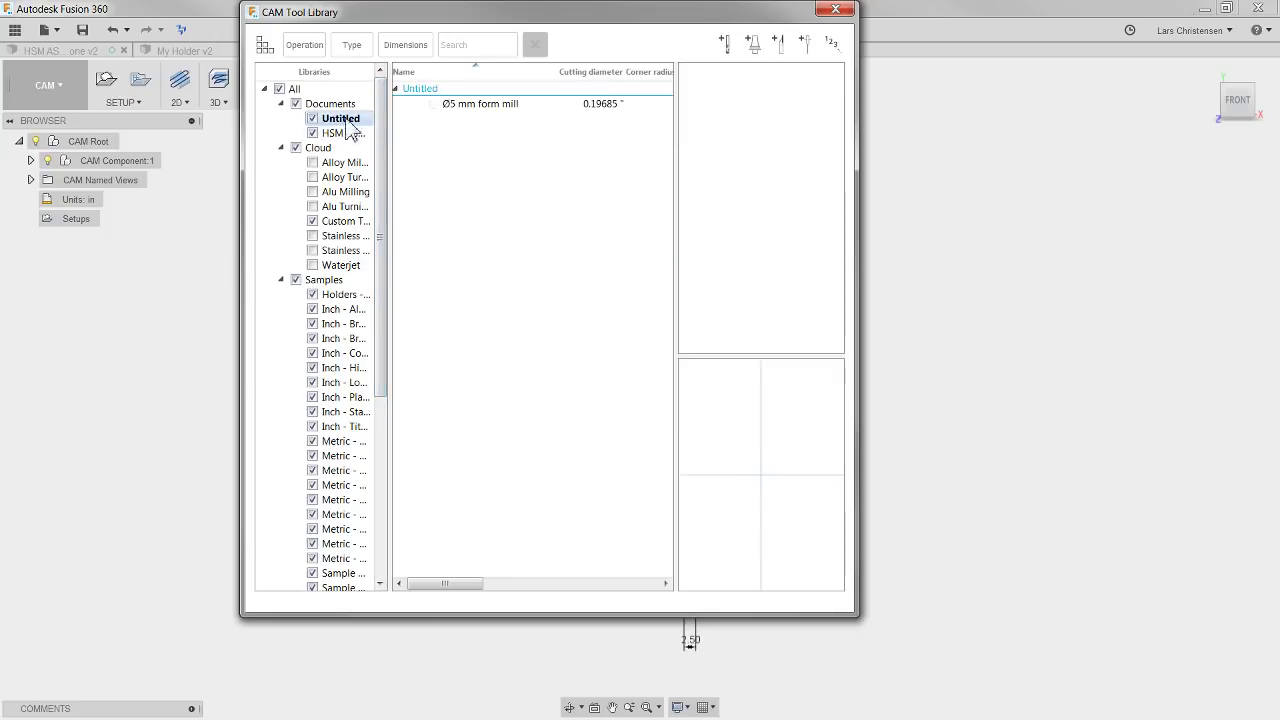
left_click(490, 106)
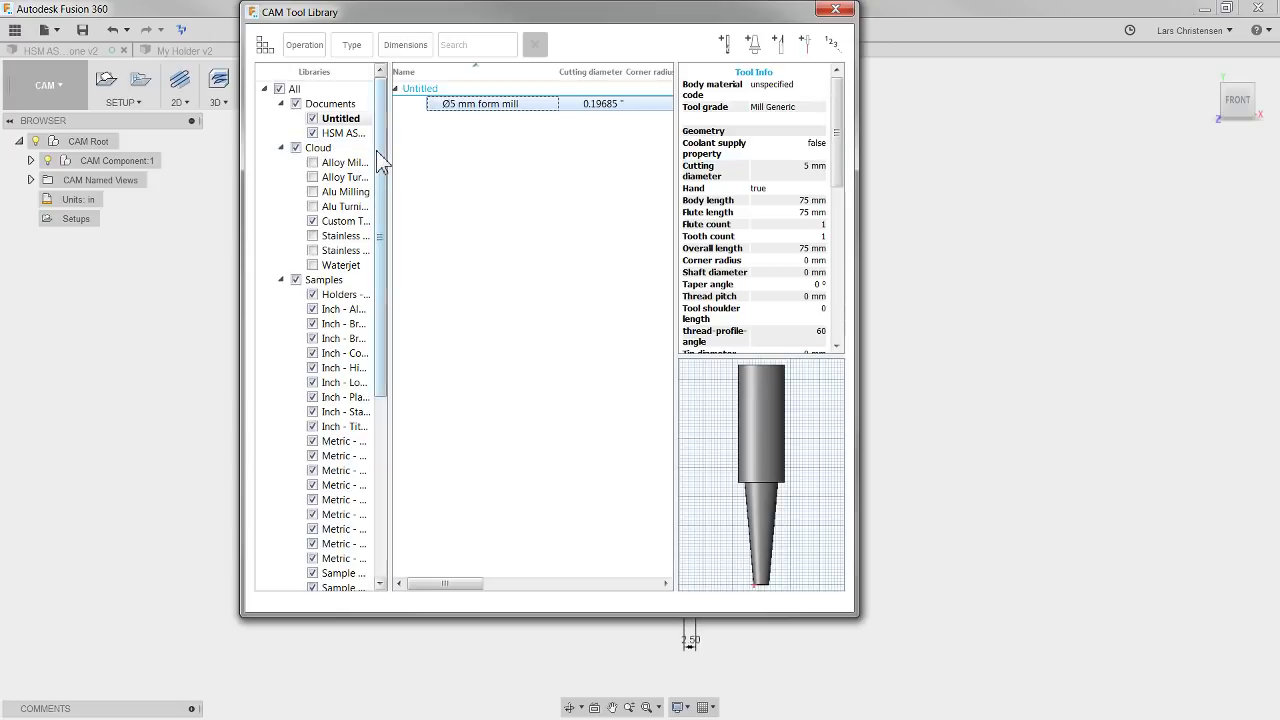
Create a new cloud tool library named Your Custom
left_click_drag(380, 163, 360, 450)
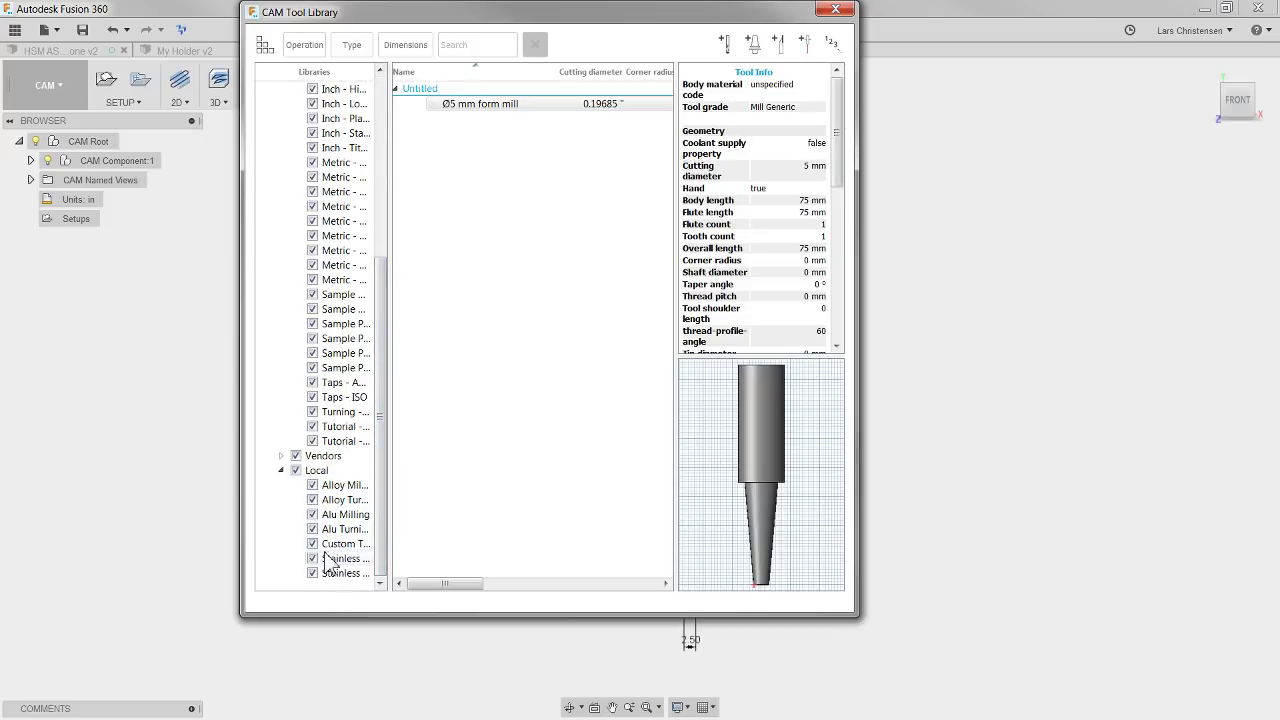
right_click(323, 478)
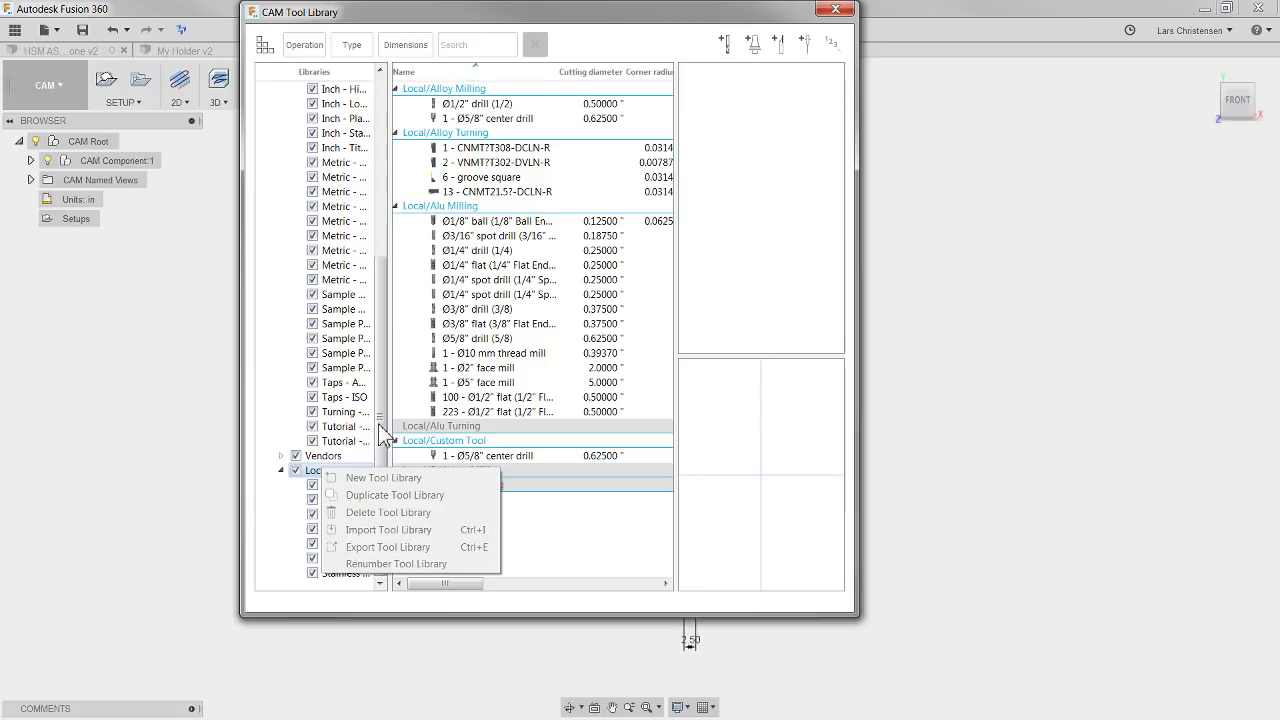
left_click_drag(380, 435, 380, 222)
right_click(323, 148)
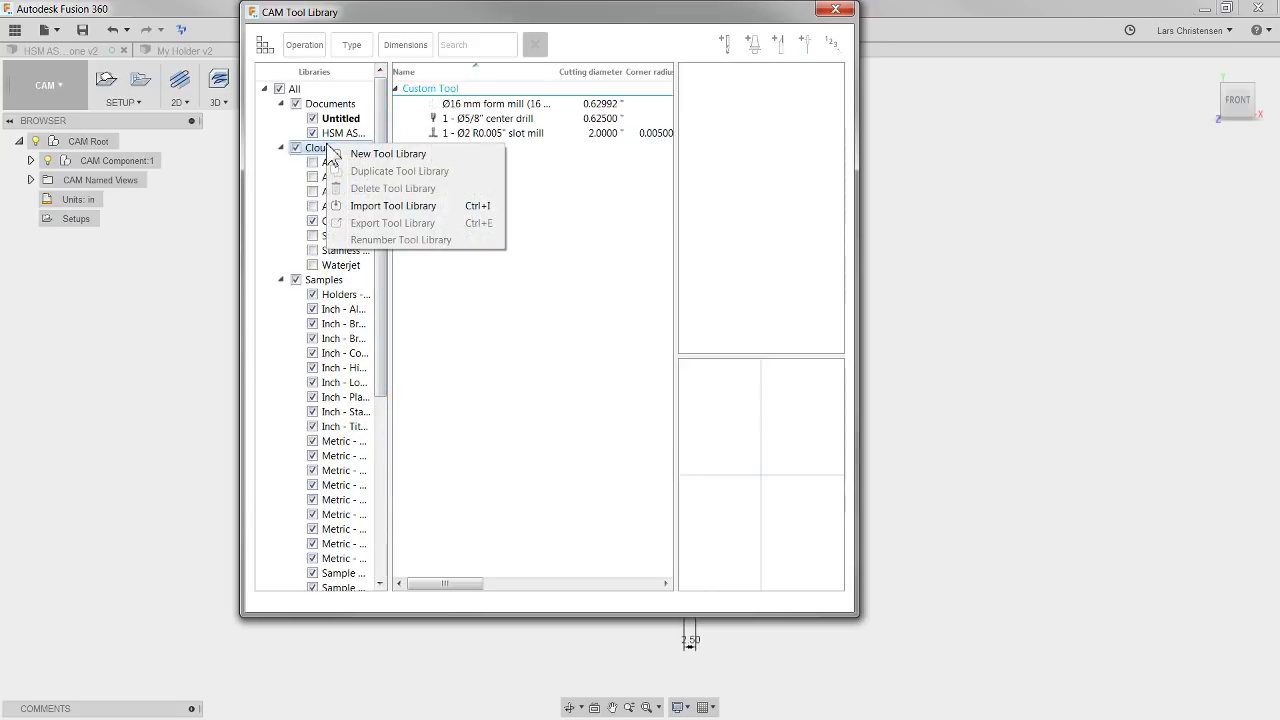
left_click(382, 154)
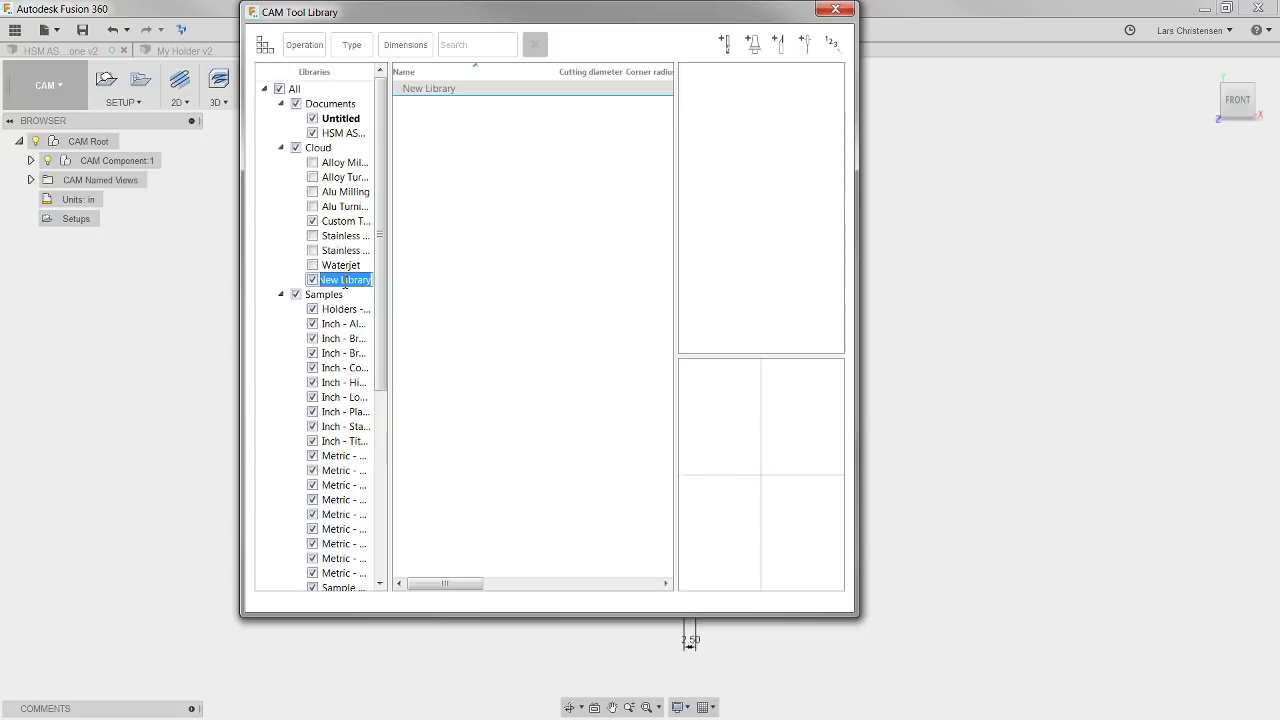
type("Y")
type("our Custom")
key("Return")
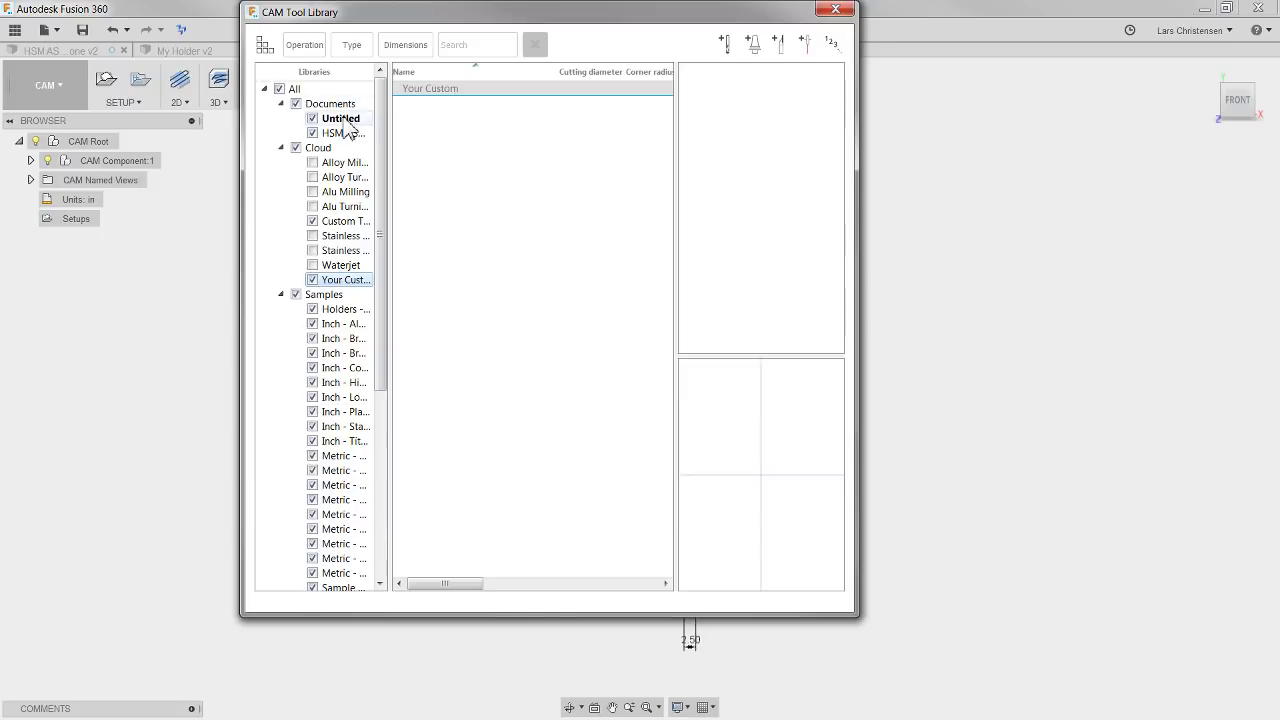
Copy the Ø5 mm form mill from the Untitled document into the Your Custom library and check both locations
left_click(341, 118)
left_click(489, 109)
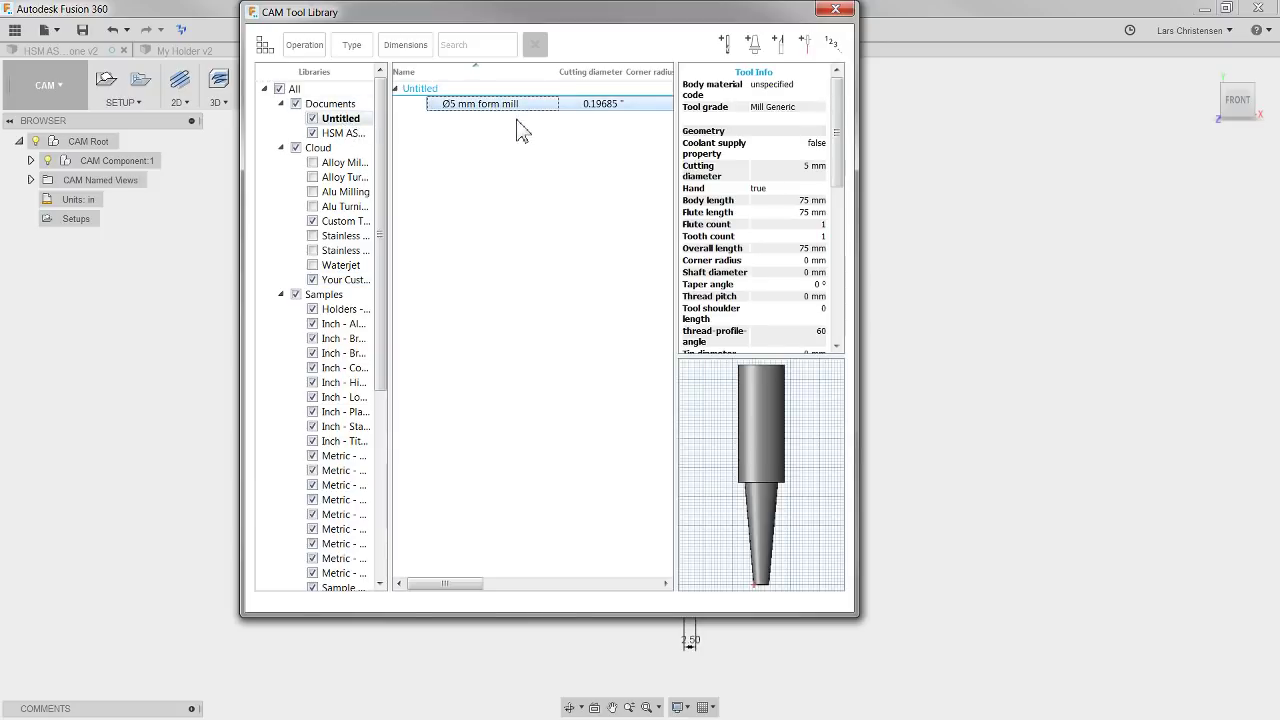
left_click_drag(500, 112, 272, 283)
left_click(360, 282)
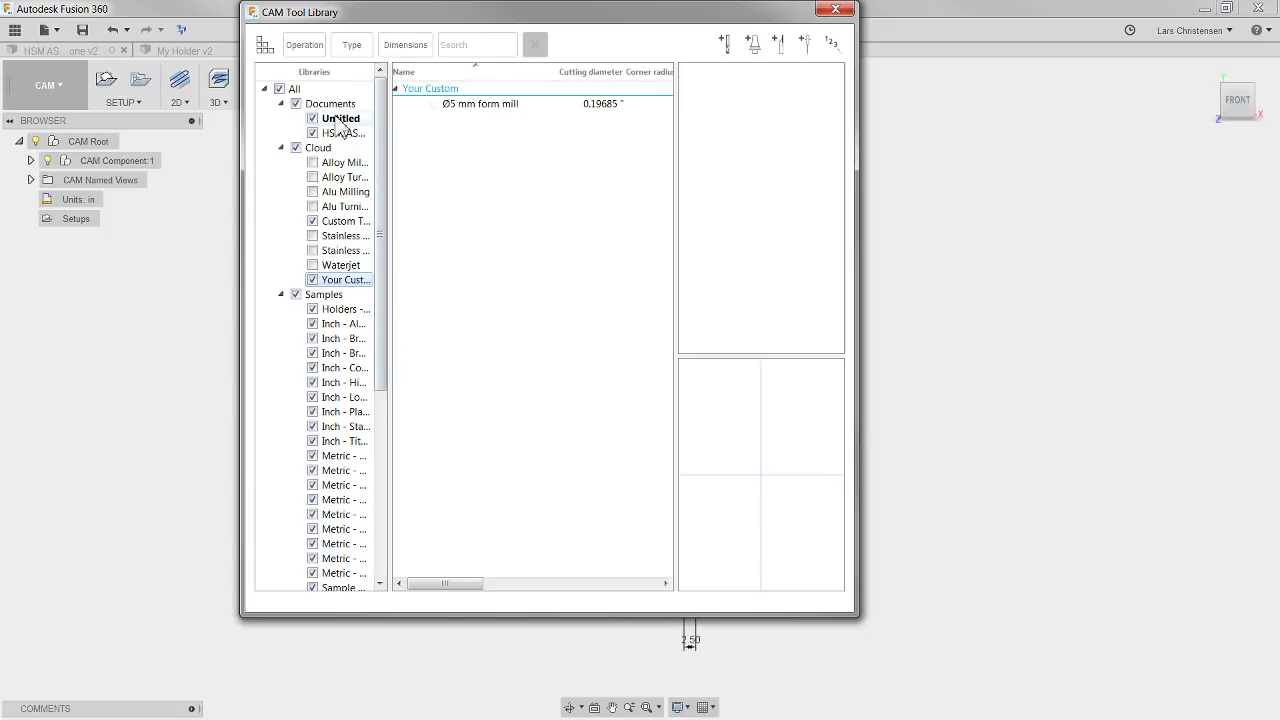
left_click(338, 120)
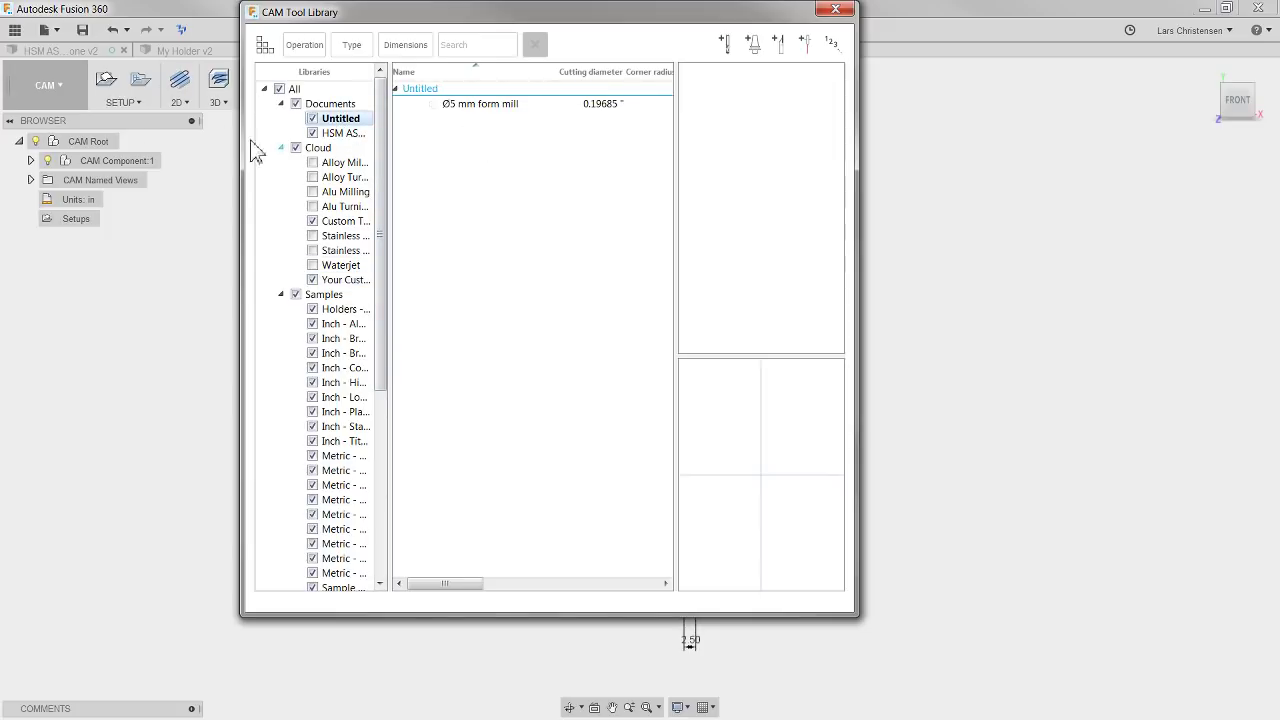
left_click(333, 283)
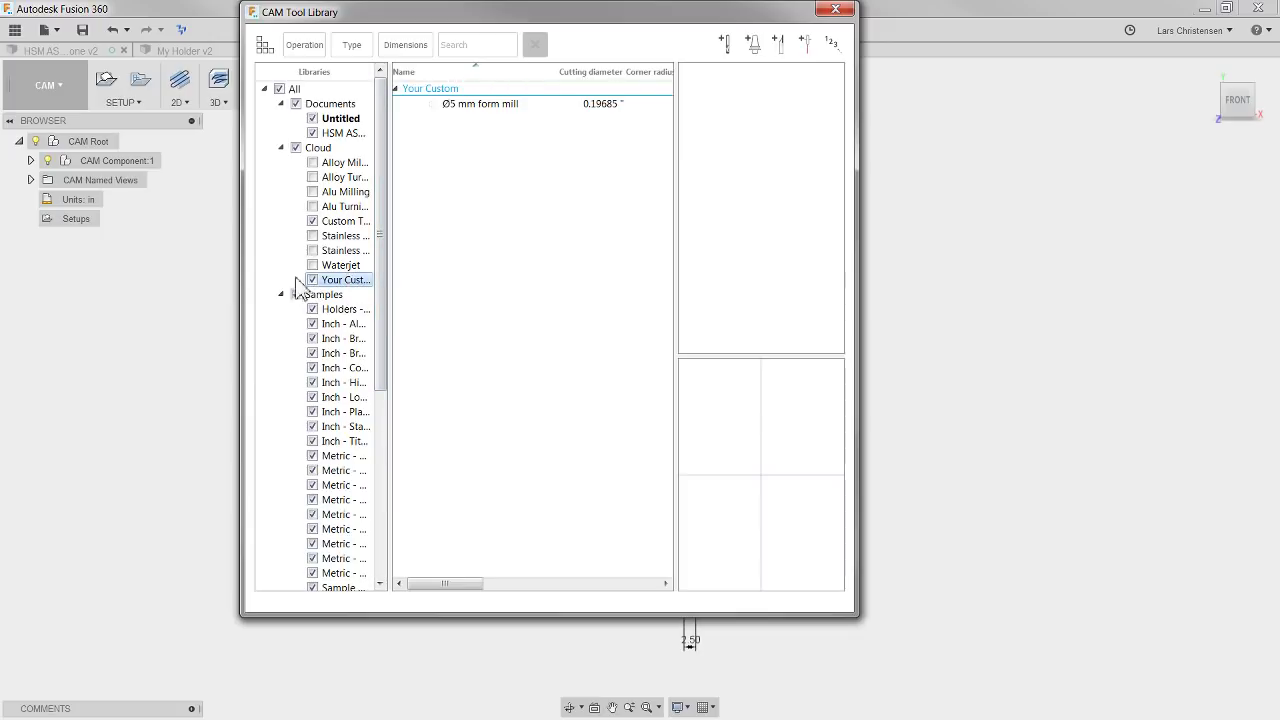
Edit the form mill in the Your Custom library and set its material to Carbide
right_click(498, 104)
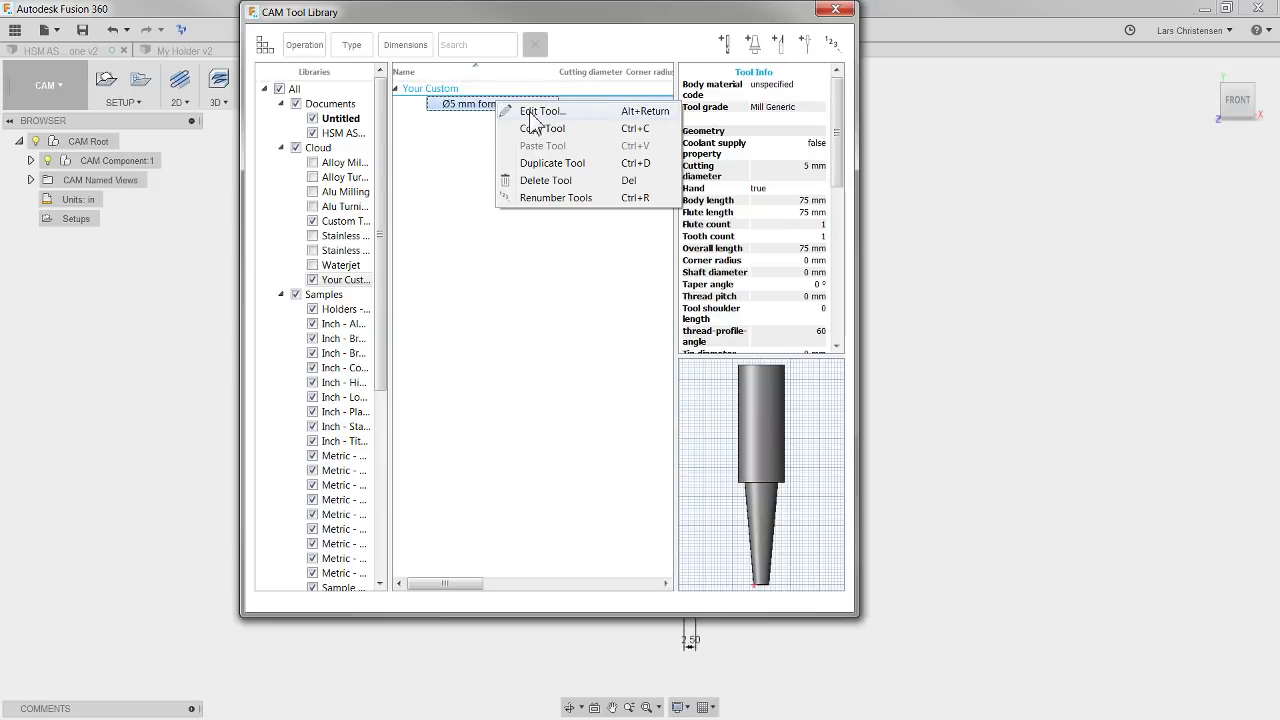
left_click(531, 113)
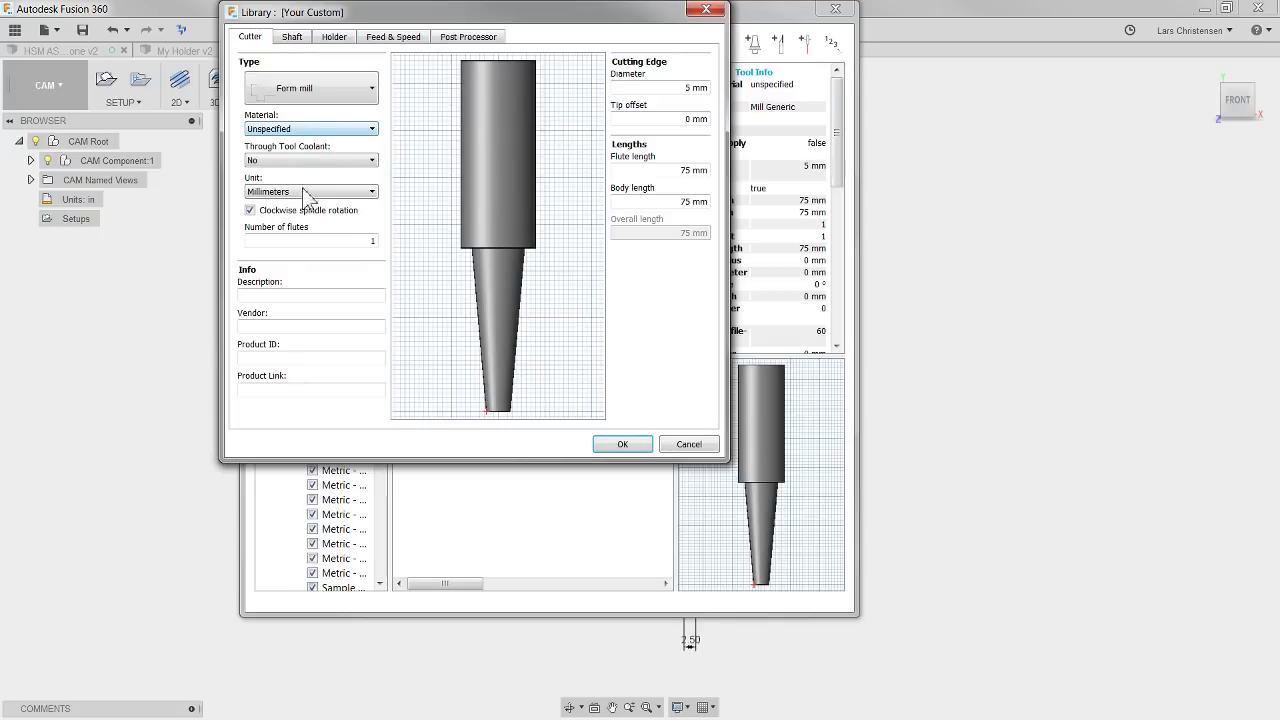
left_click(286, 129)
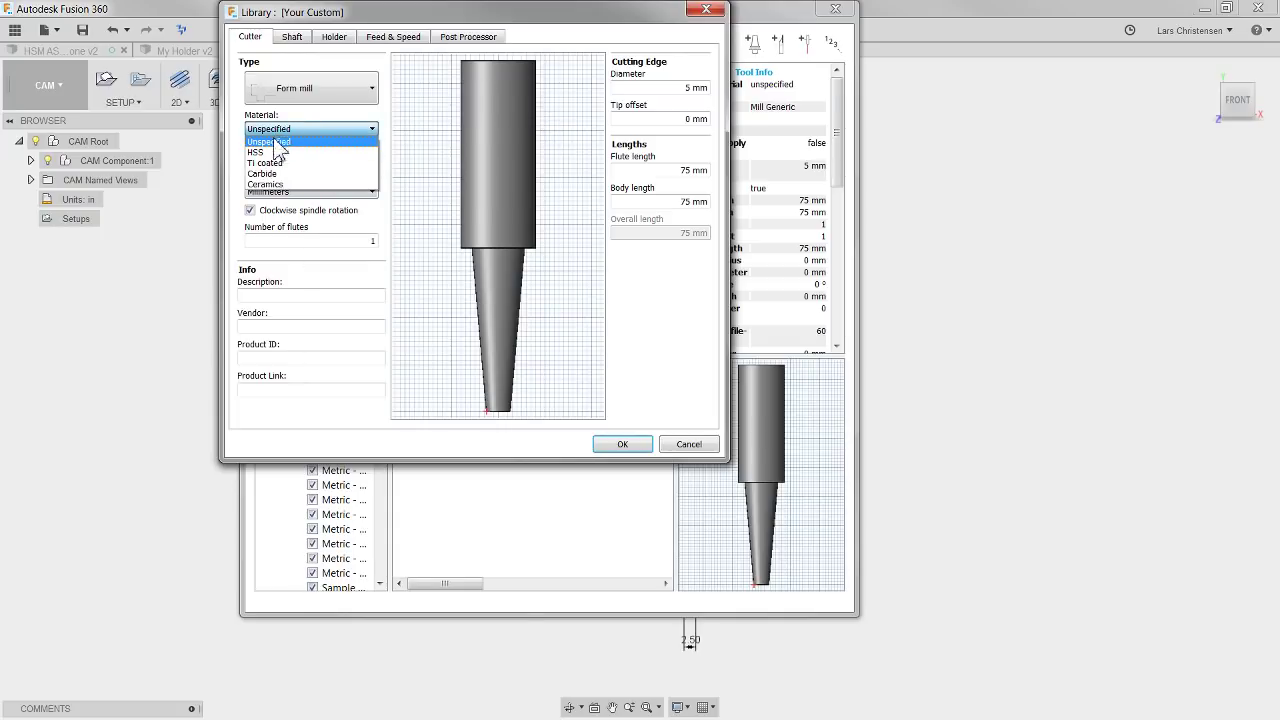
left_click(263, 173)
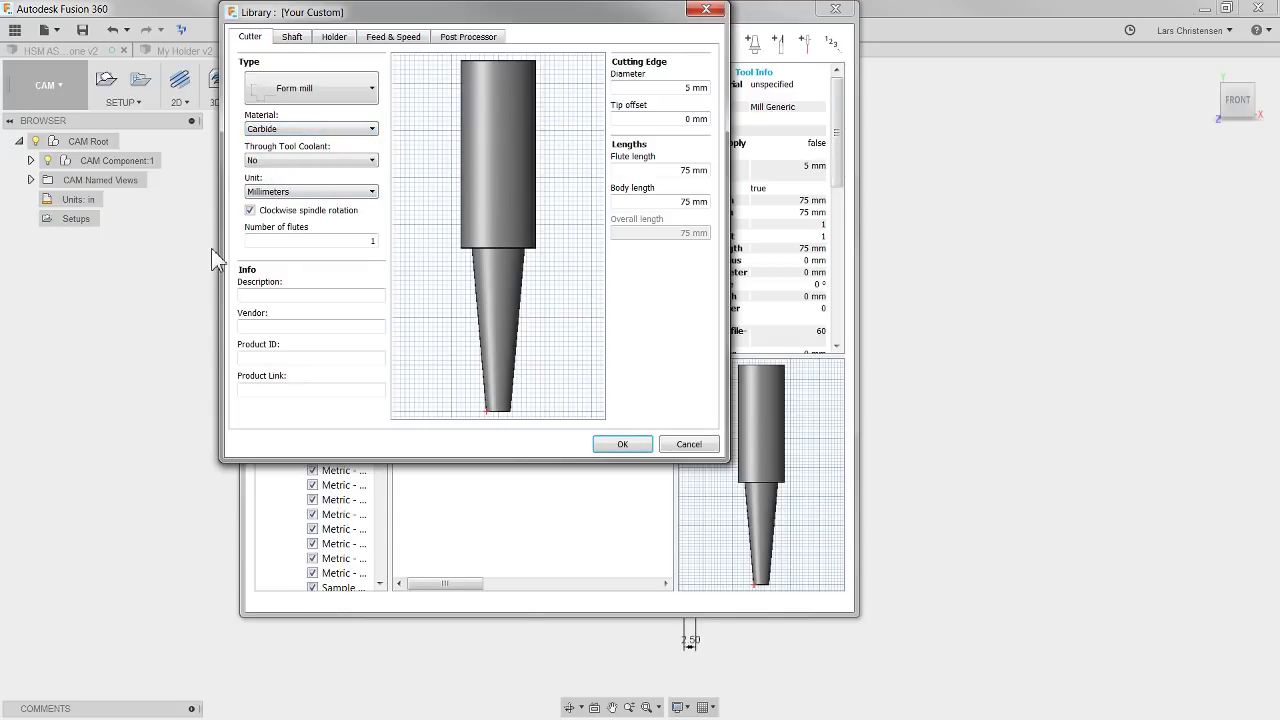
left_click(373, 162)
left_click(370, 172)
left_click(267, 298)
Assign the Maritool BT30-ER16-50 holder to the form mill and save the tool
left_click(331, 40)
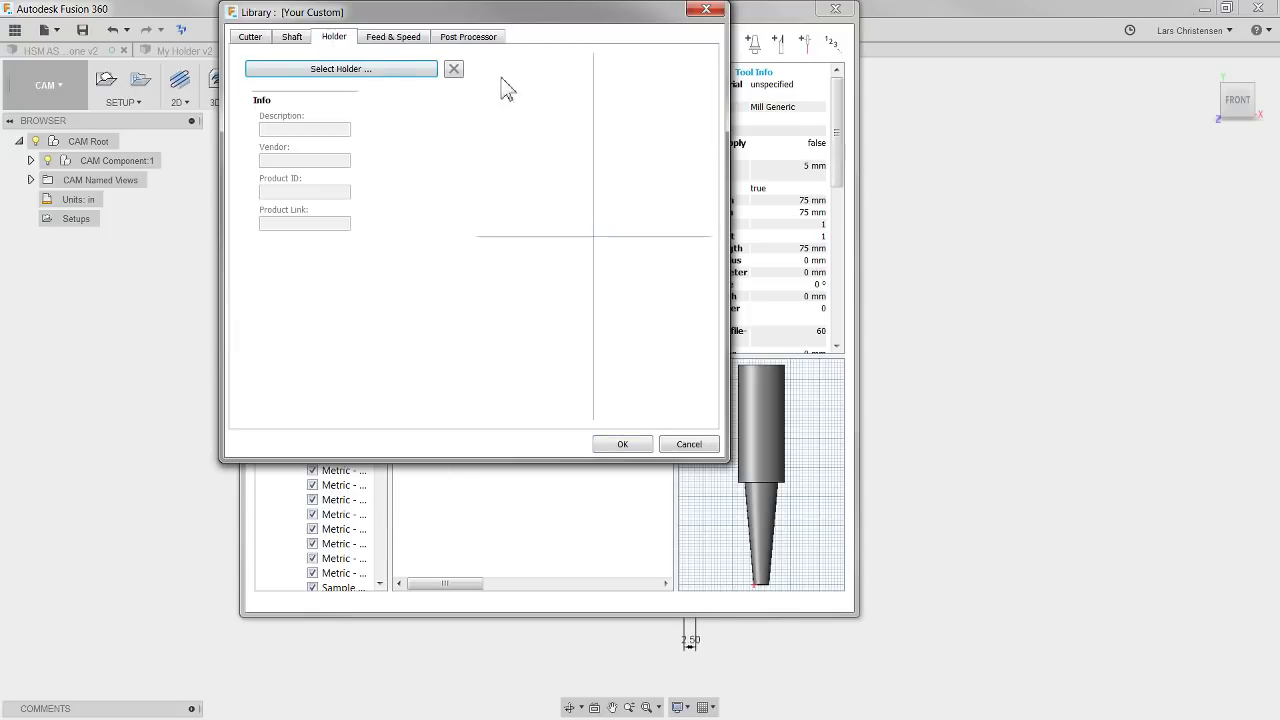
left_click(334, 80)
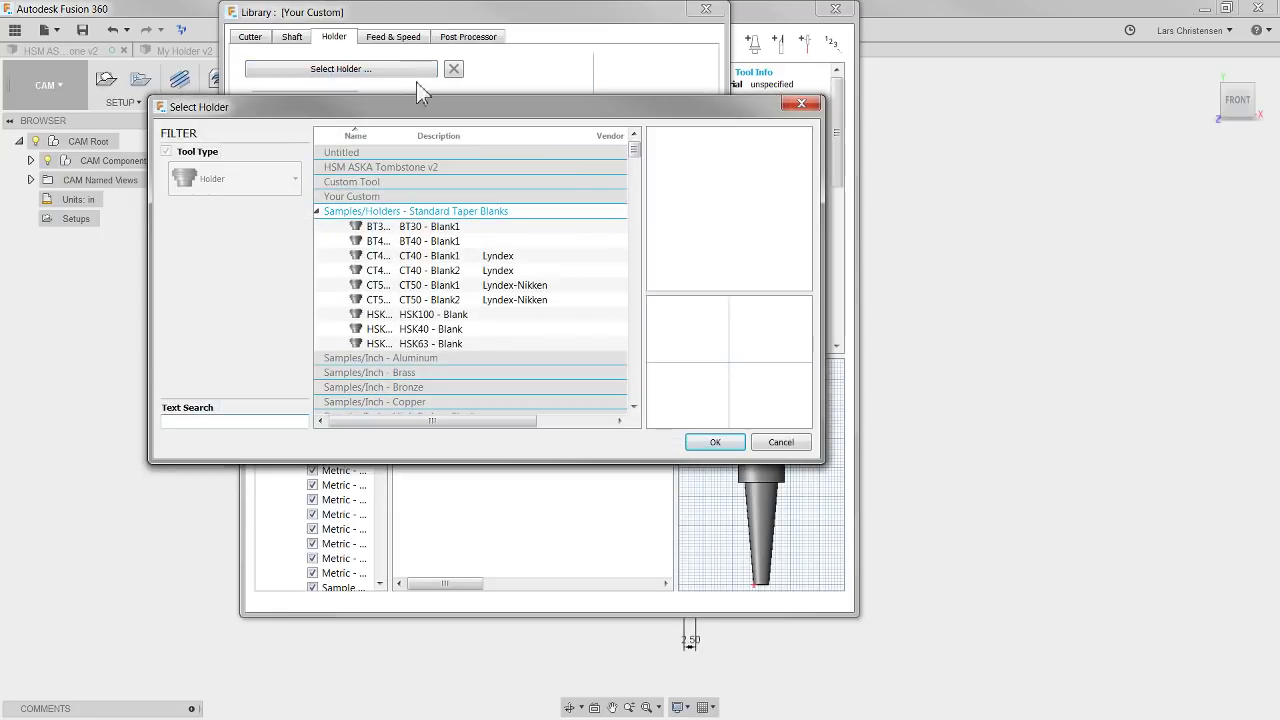
left_click_drag(634, 157, 640, 269)
left_click(425, 301)
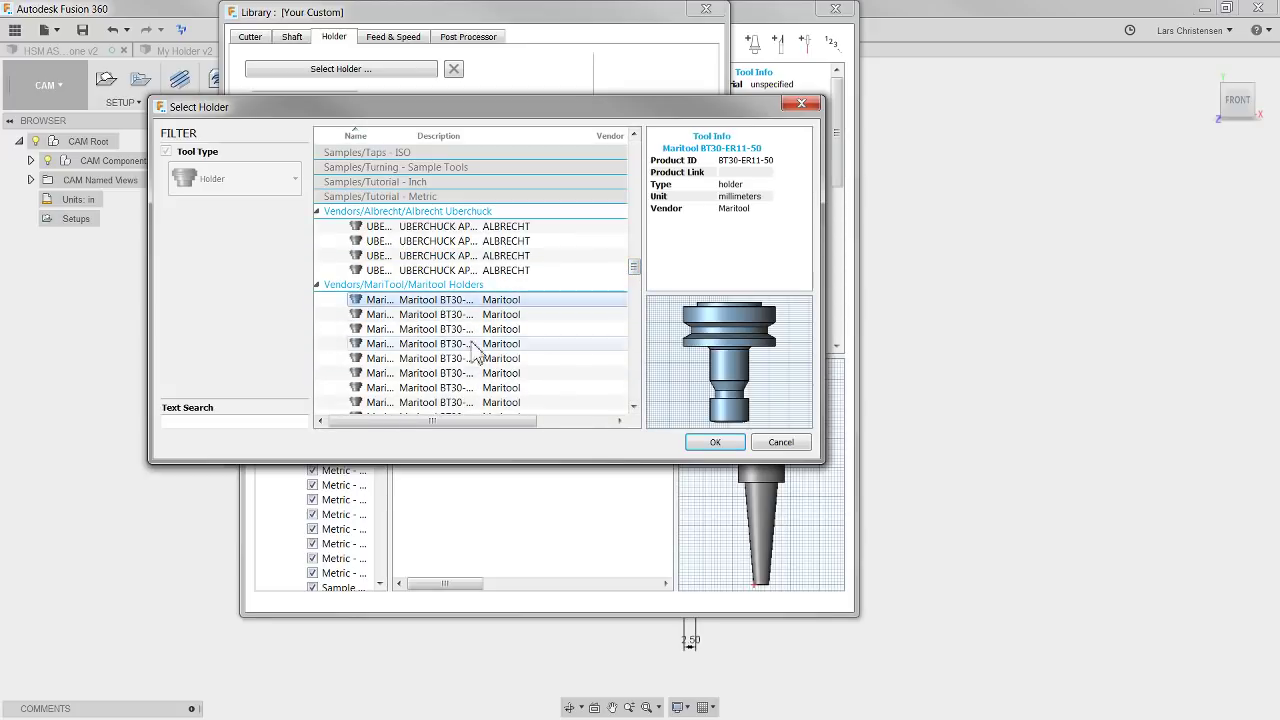
left_click(418, 315)
left_click(418, 329)
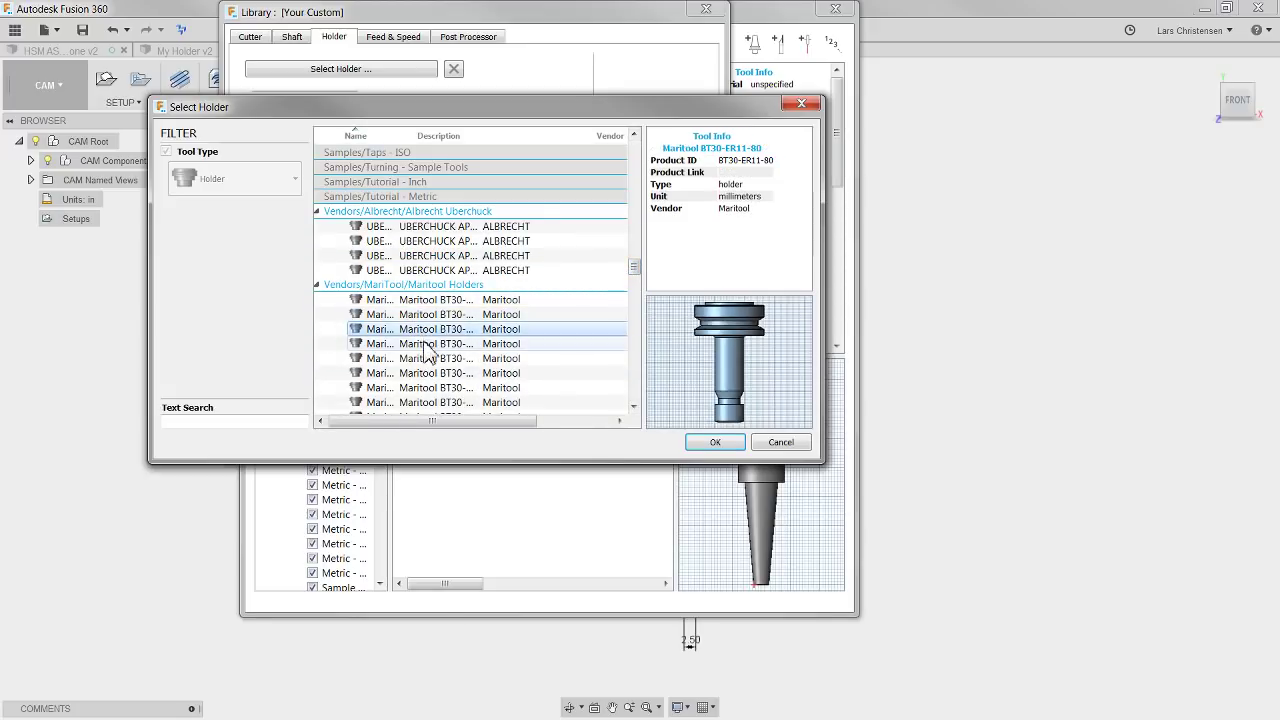
left_click(422, 344)
left_click(428, 358)
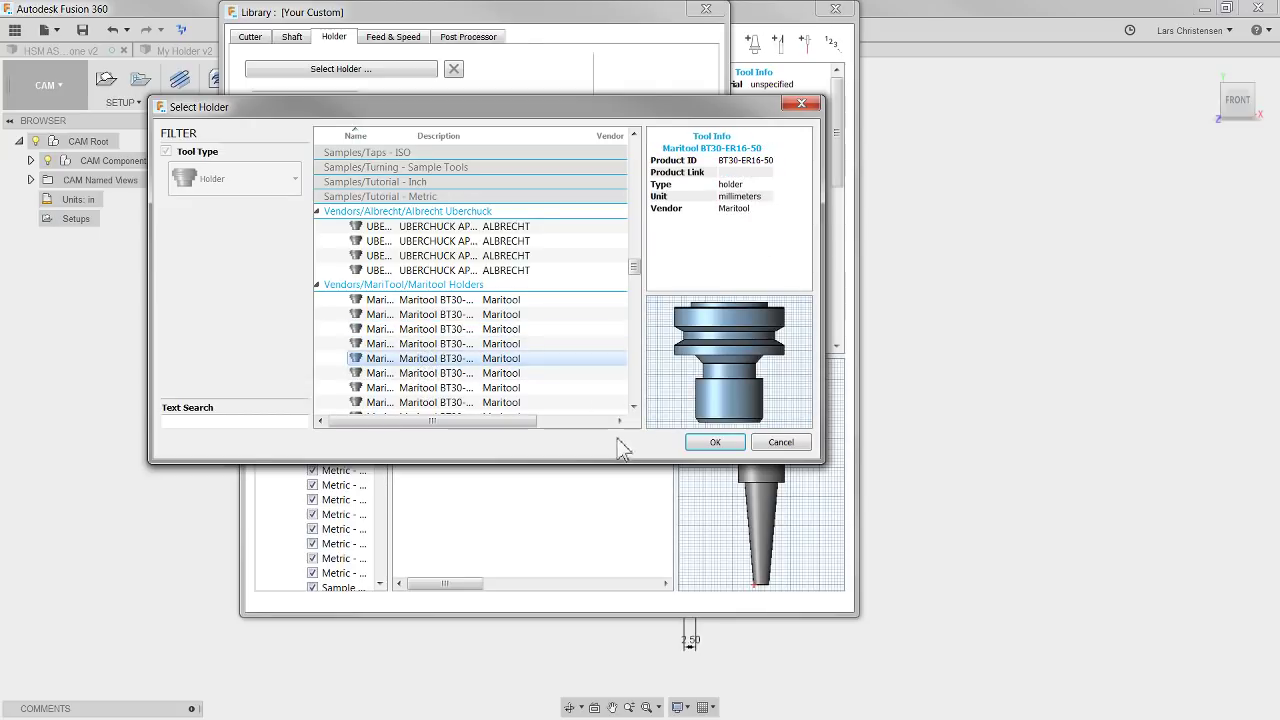
left_click(713, 442)
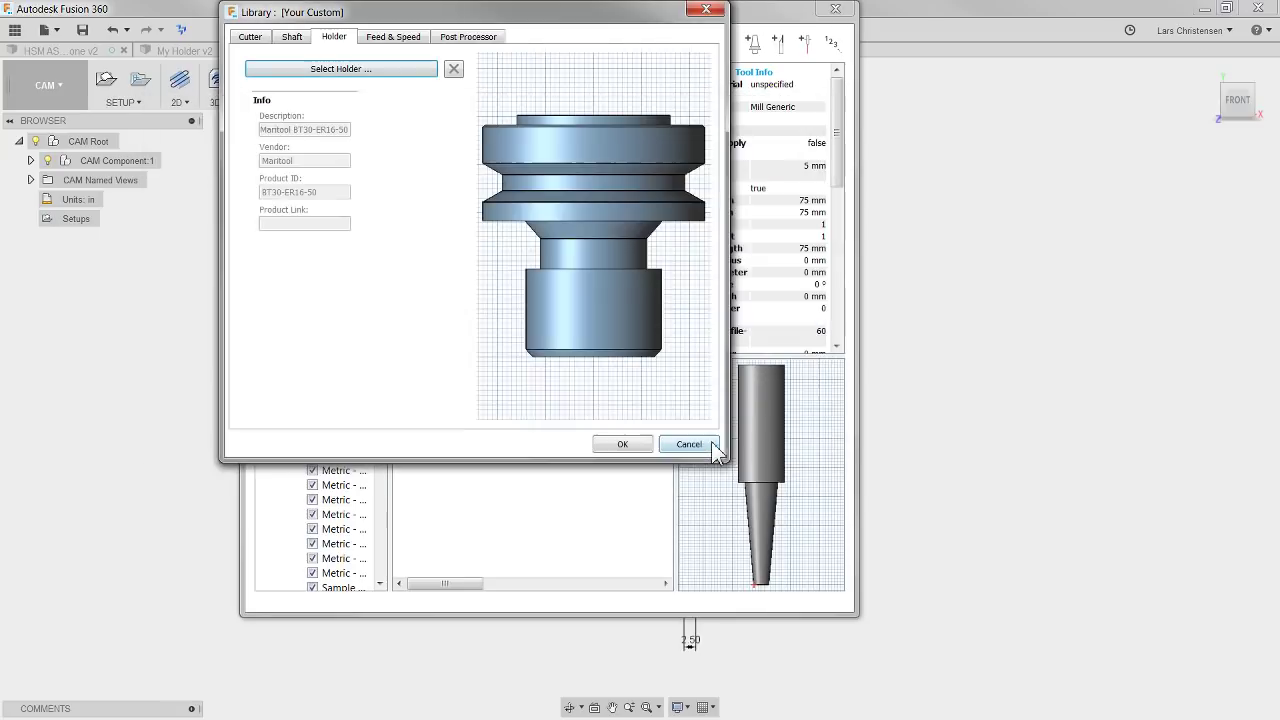
left_click(626, 444)
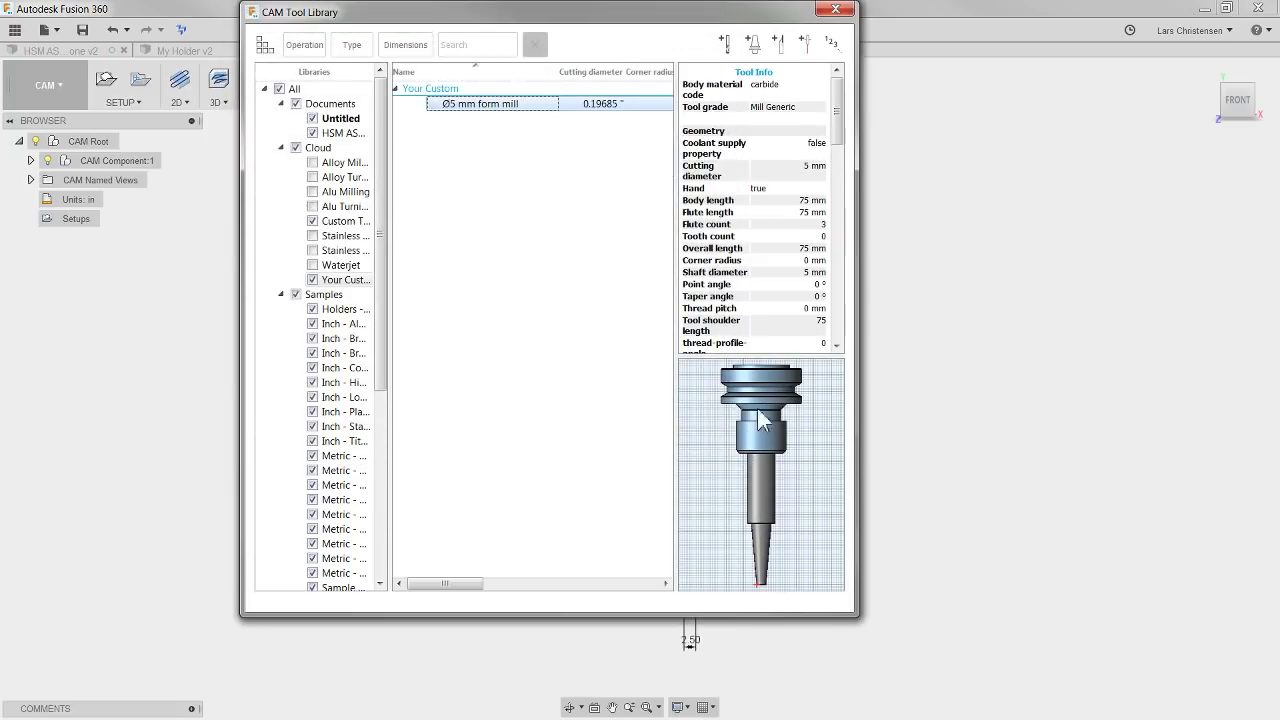
Edit the form mill in the Your Custom library again, remove its holder and save the tool
right_click(476, 104)
left_click(498, 114)
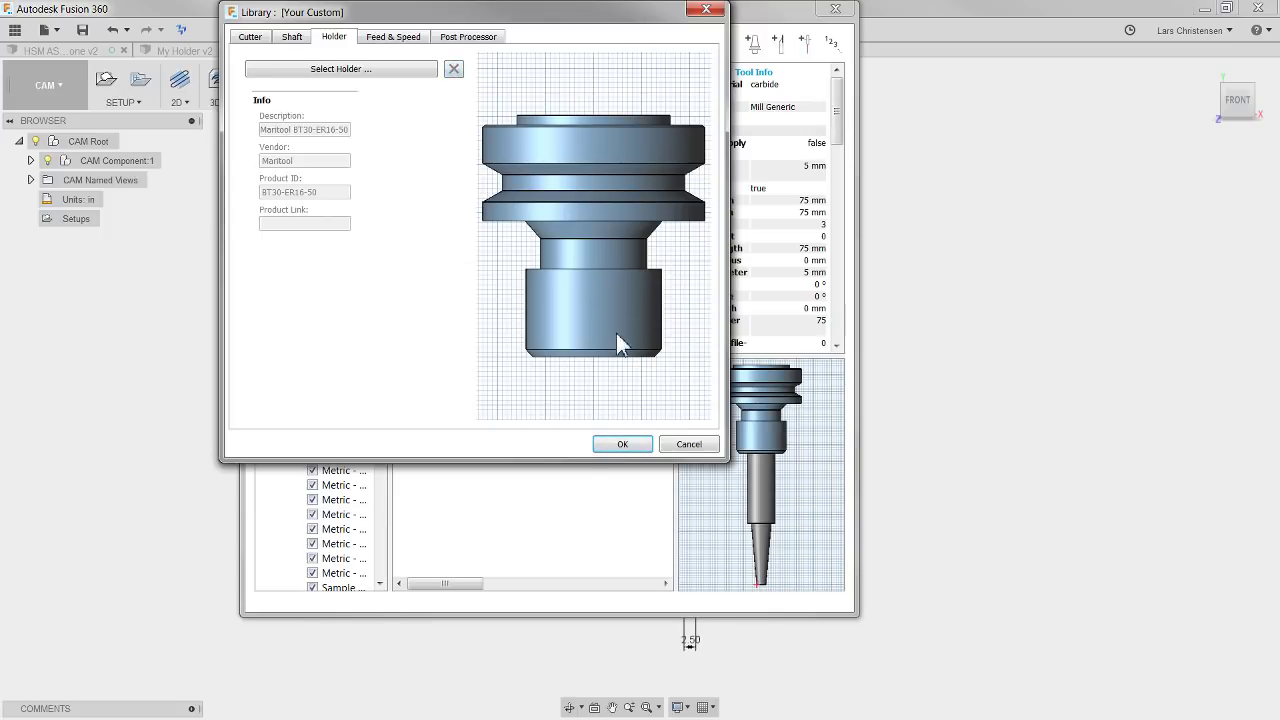
left_click(453, 72)
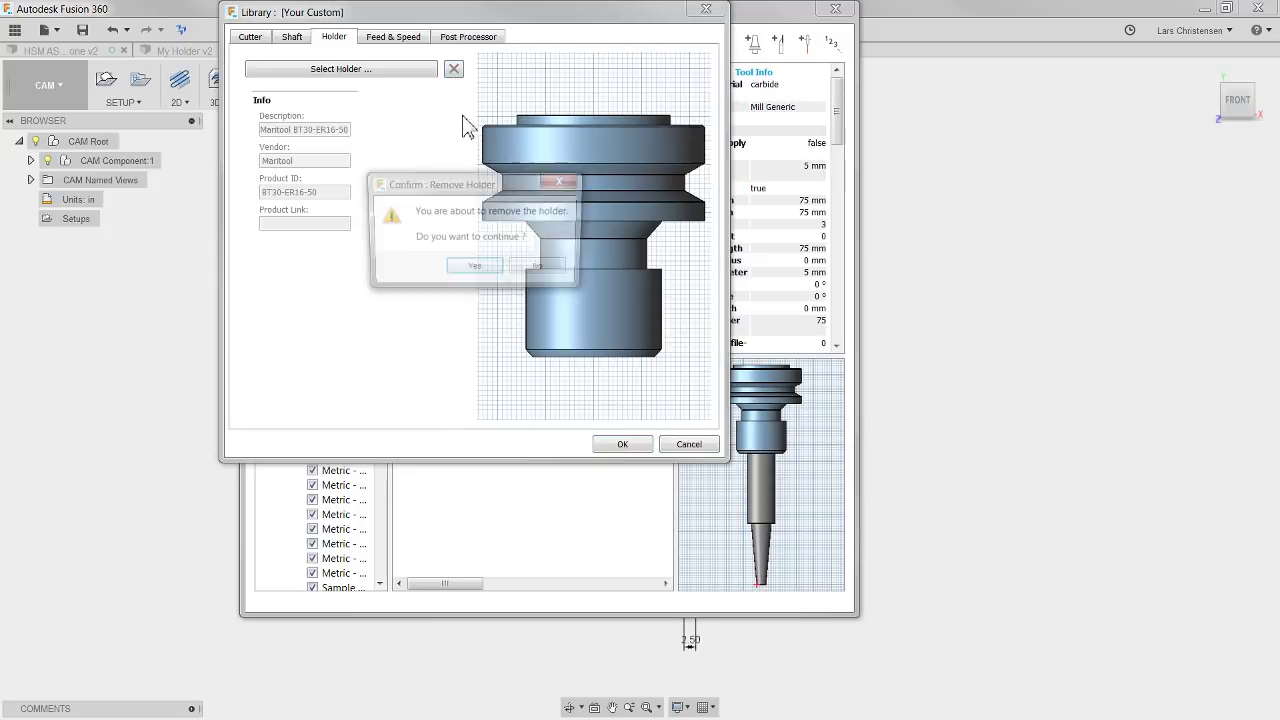
left_click(484, 272)
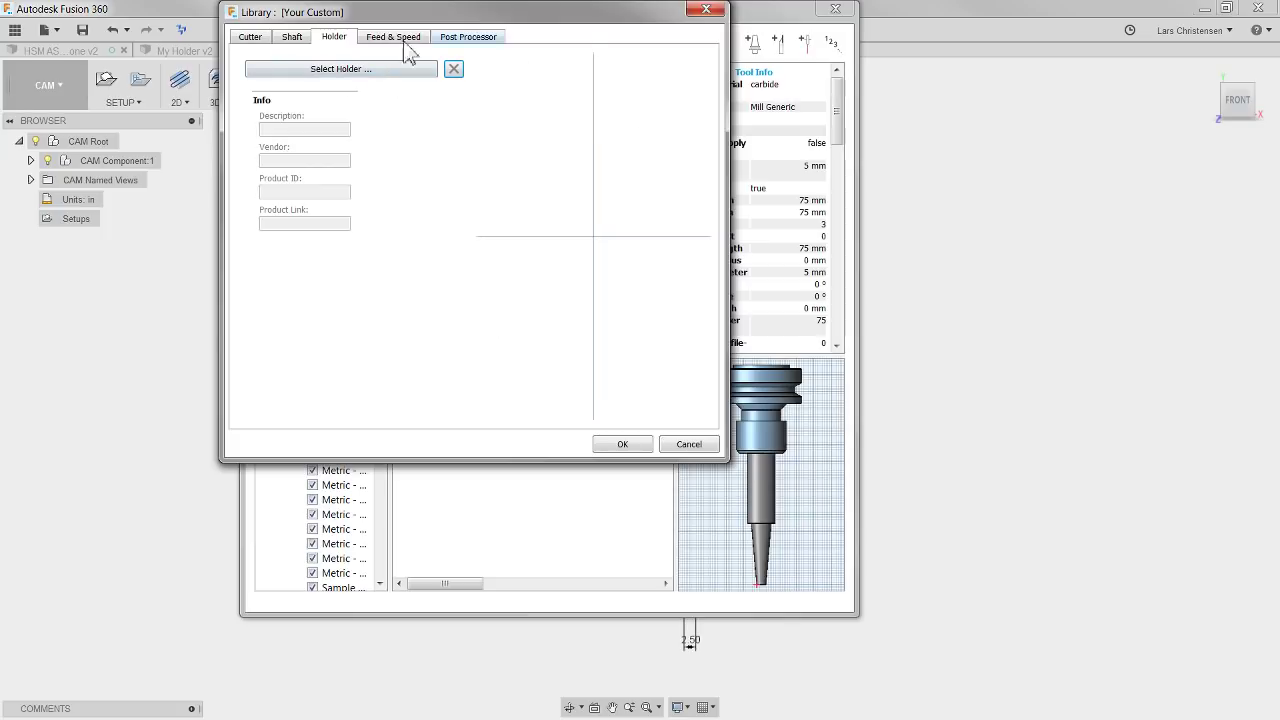
left_click(633, 446)
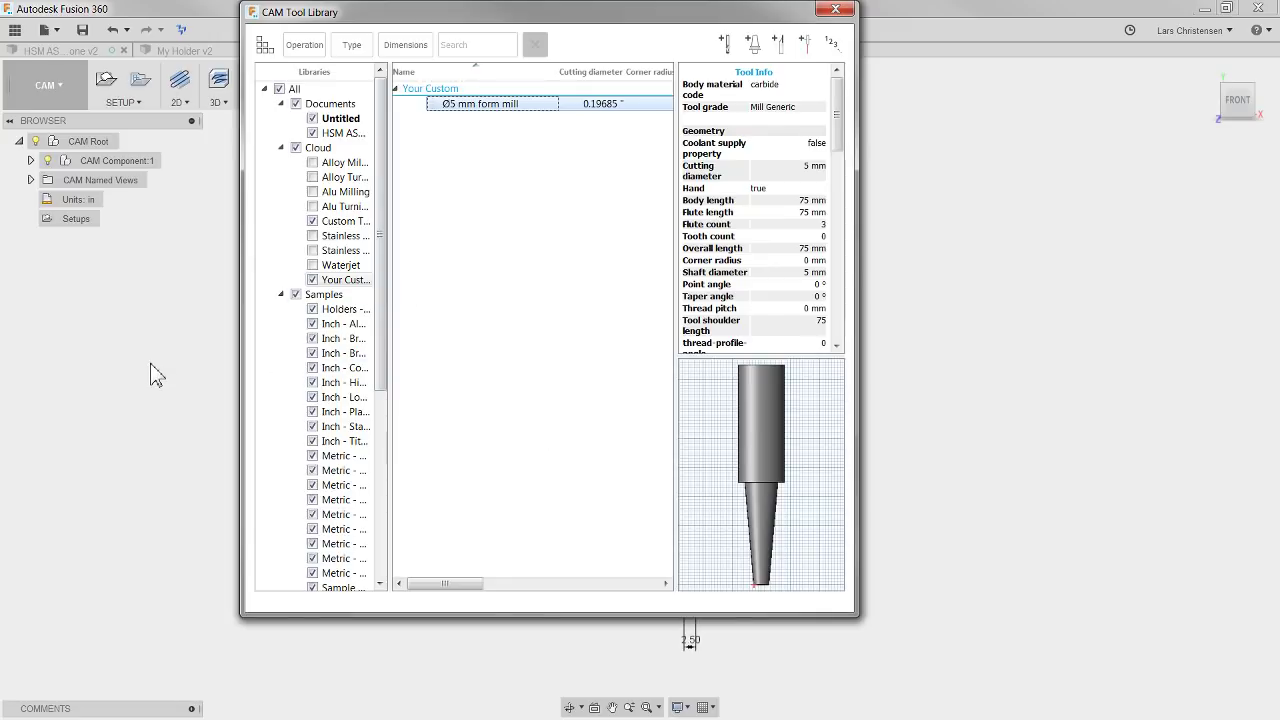
Close the tool library and start a sketch on the horizontal origin plane of a new design
left_click(836, 11)
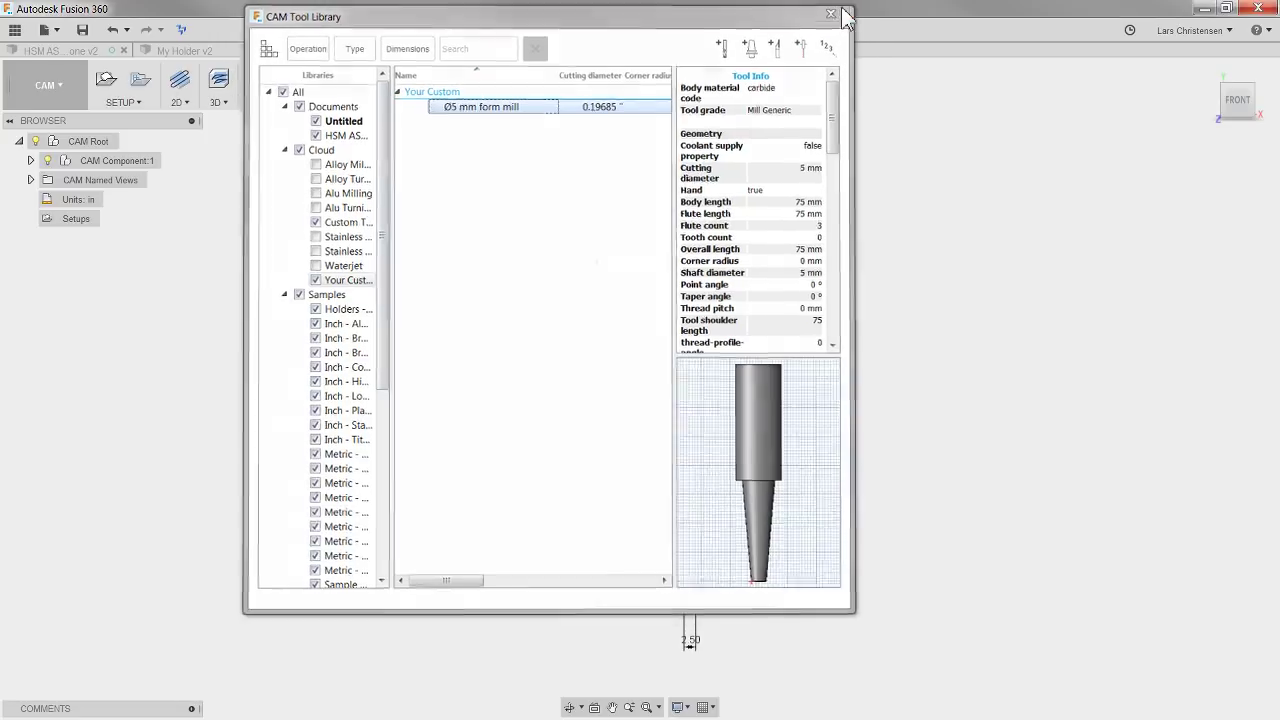
left_click(541, 50)
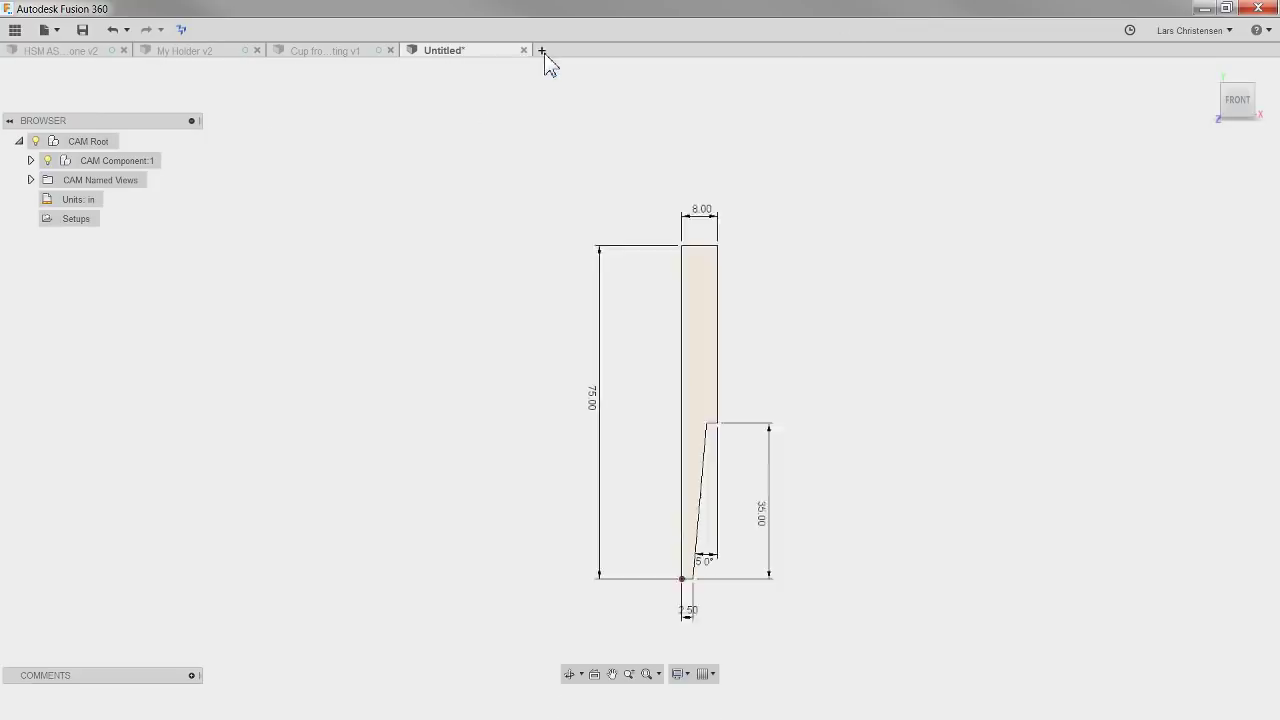
left_click(106, 85)
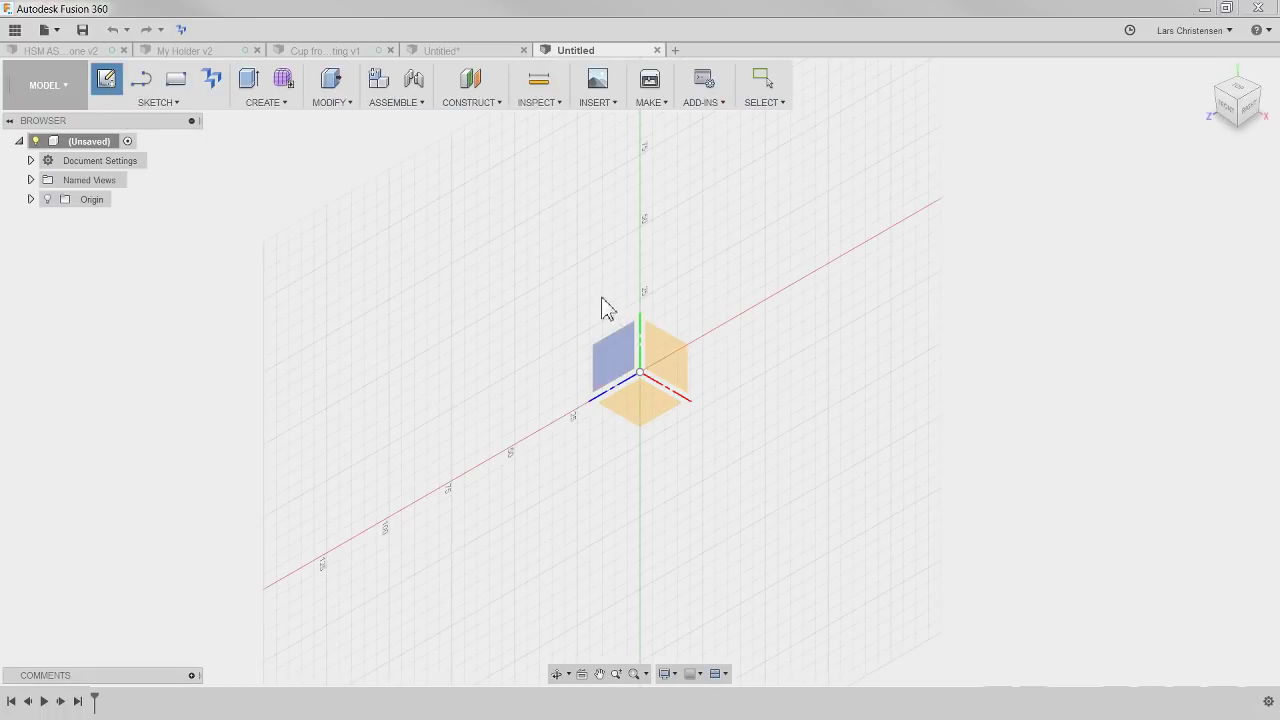
left_click(644, 412)
Draw a center rectangle centred on the sketch origin
key("s")
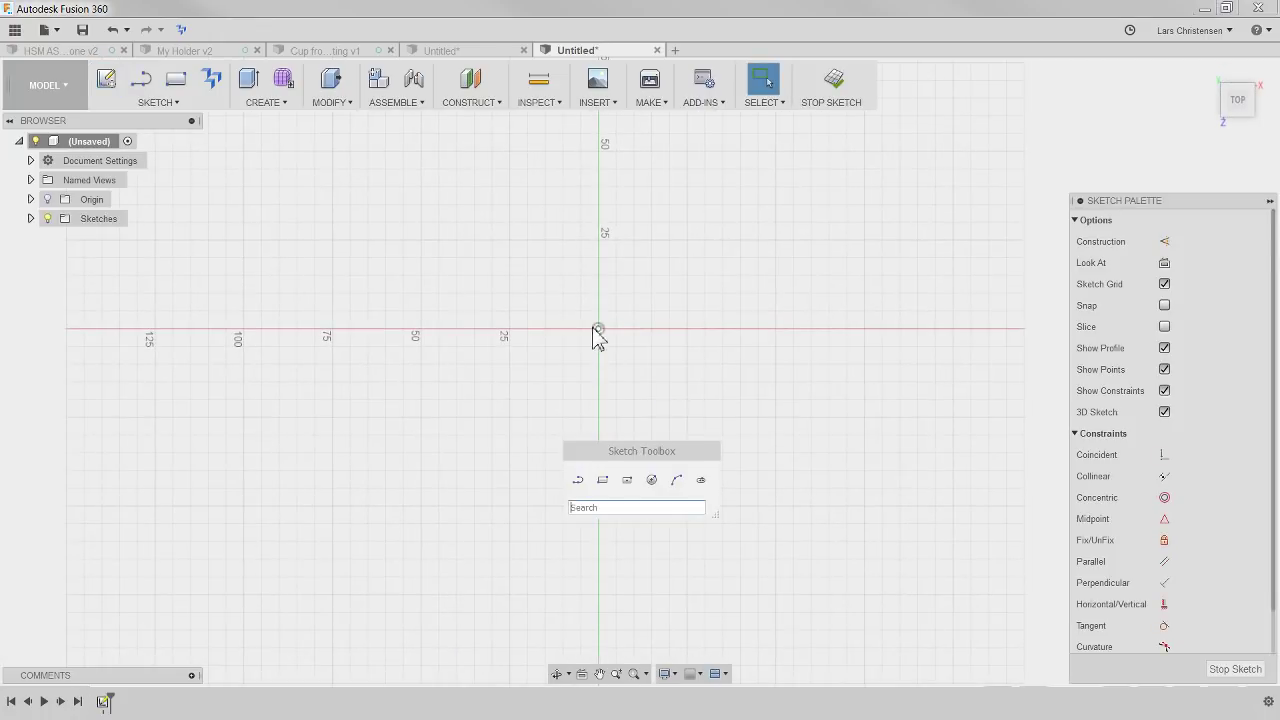
left_click(627, 480)
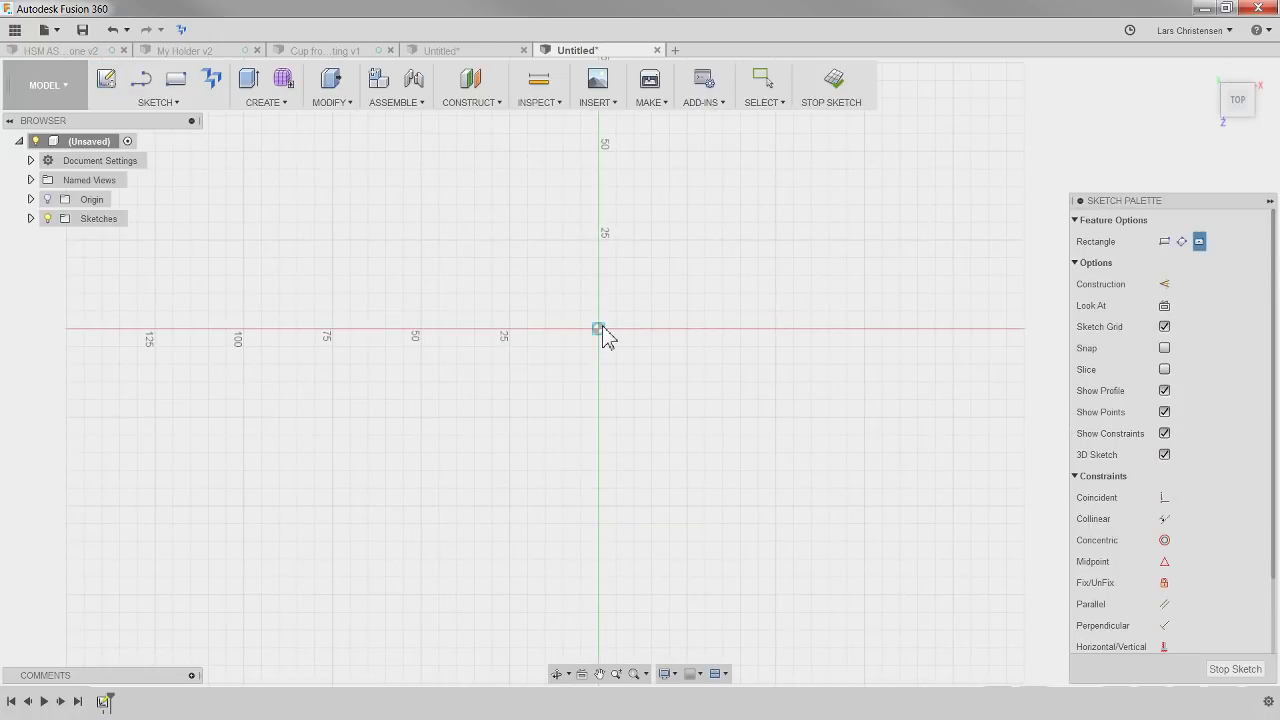
left_click(600, 328)
left_click(1002, 95)
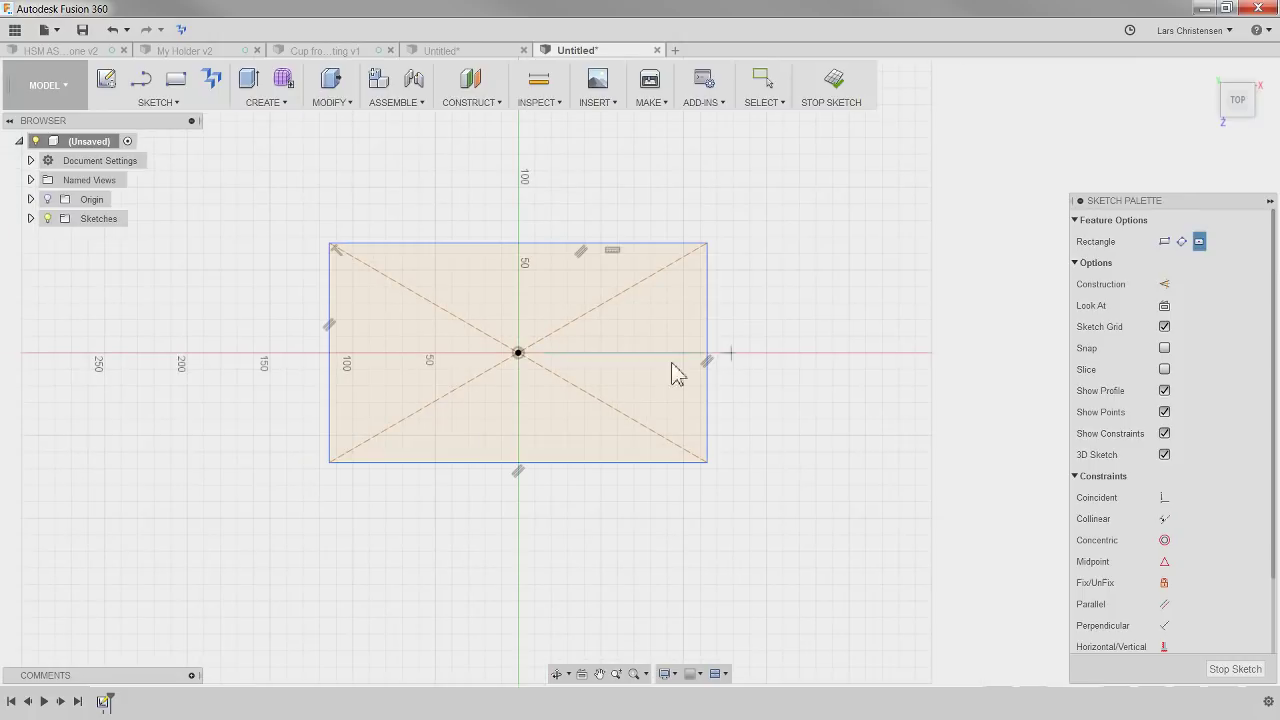
Dimension the rectangle to 200 mm wide and 150 mm high
key("d")
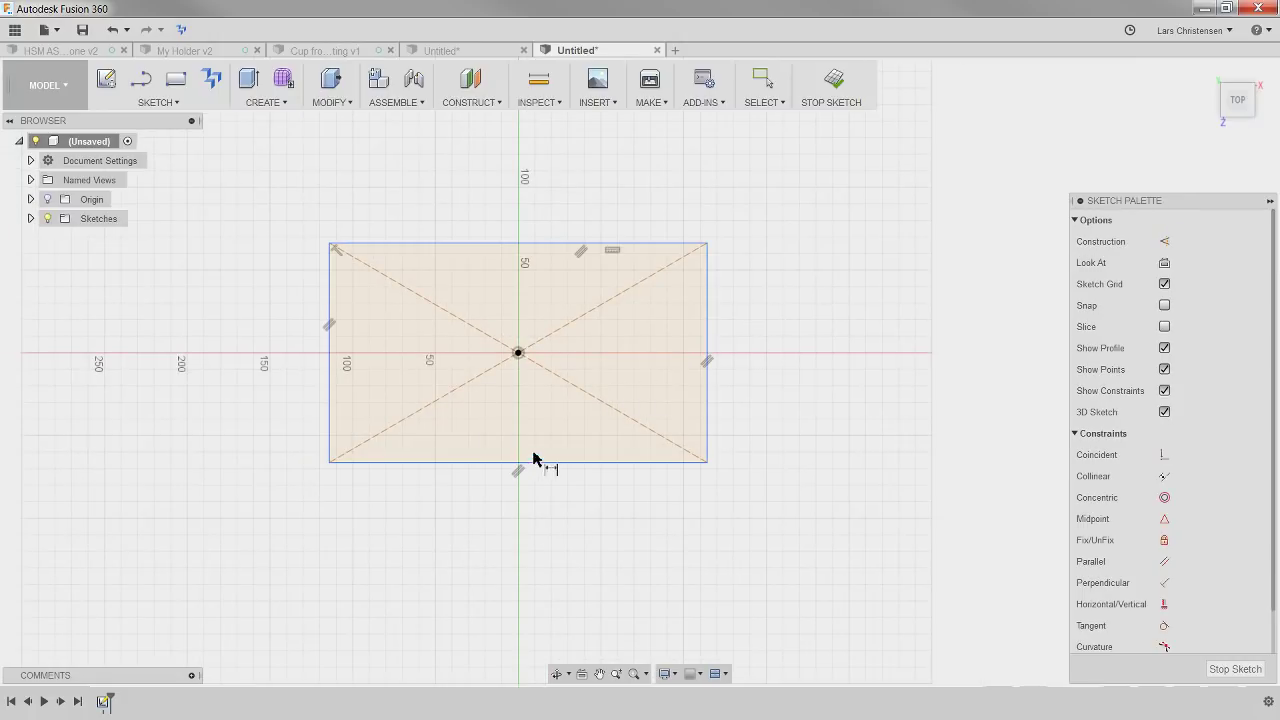
left_click(535, 461)
left_click(508, 531)
type("20")
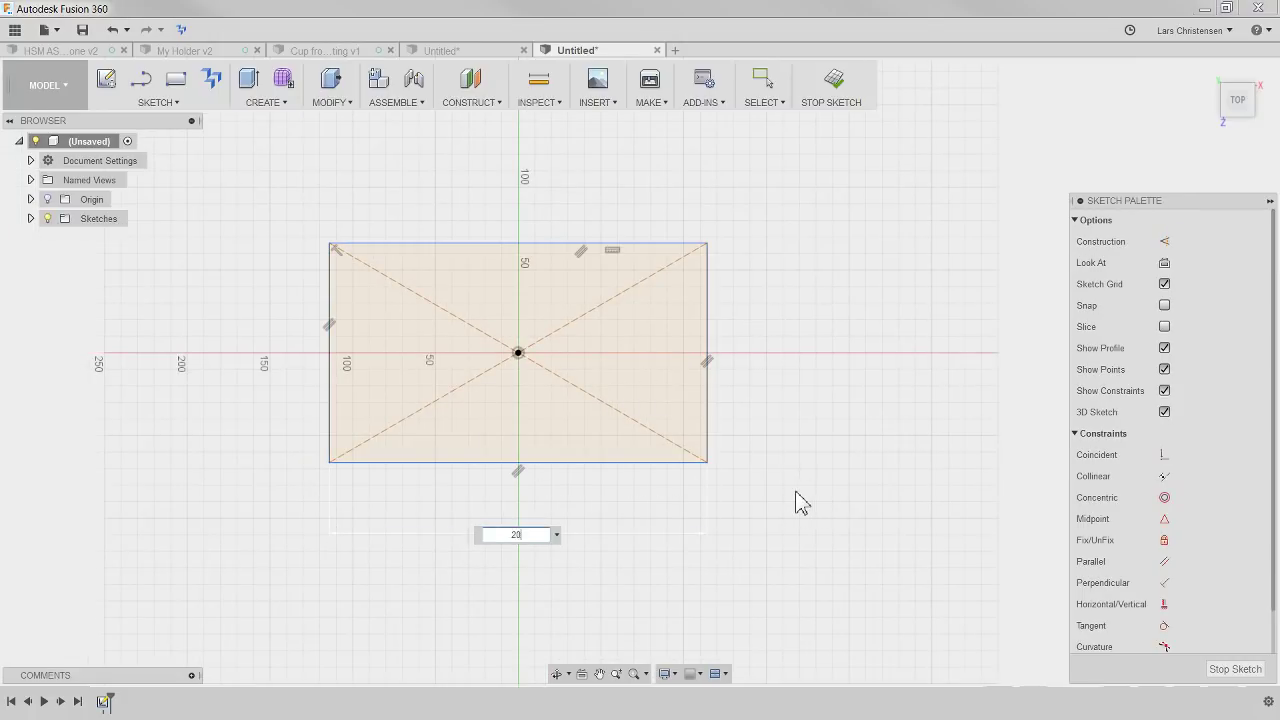
type("0")
key("Return")
left_click(683, 405)
left_click(750, 405)
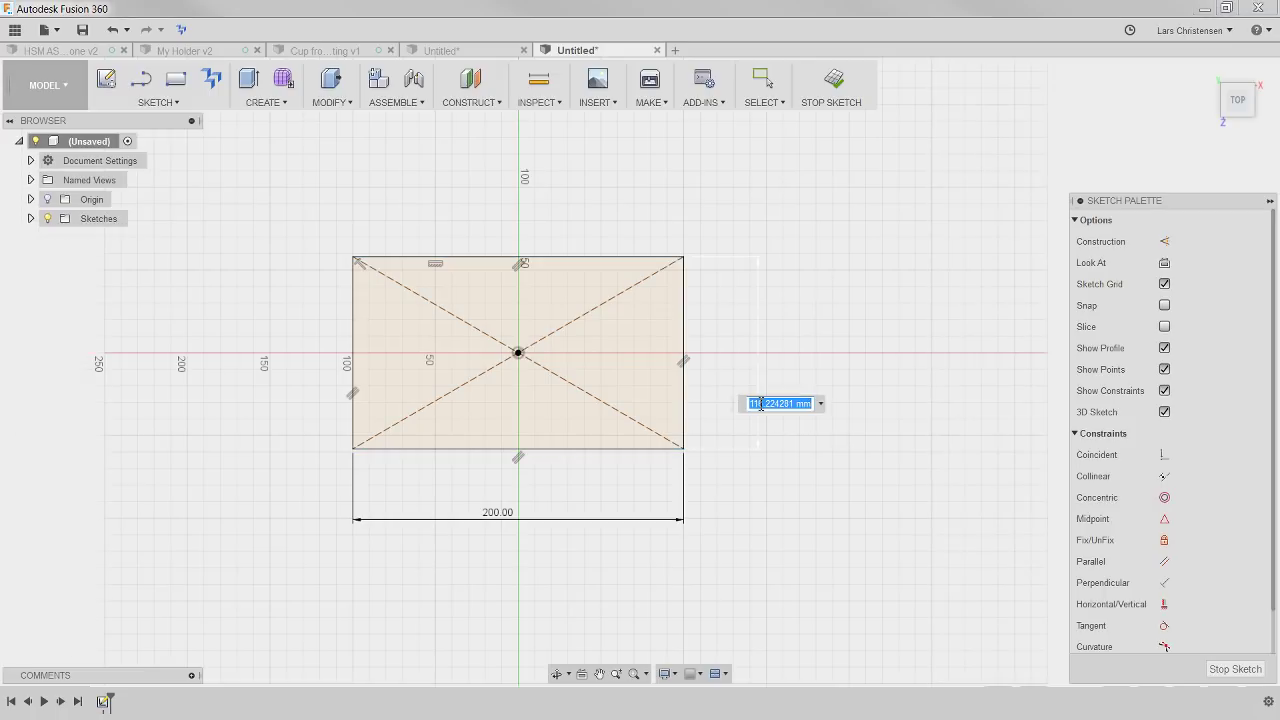
type("150")
key("Return")
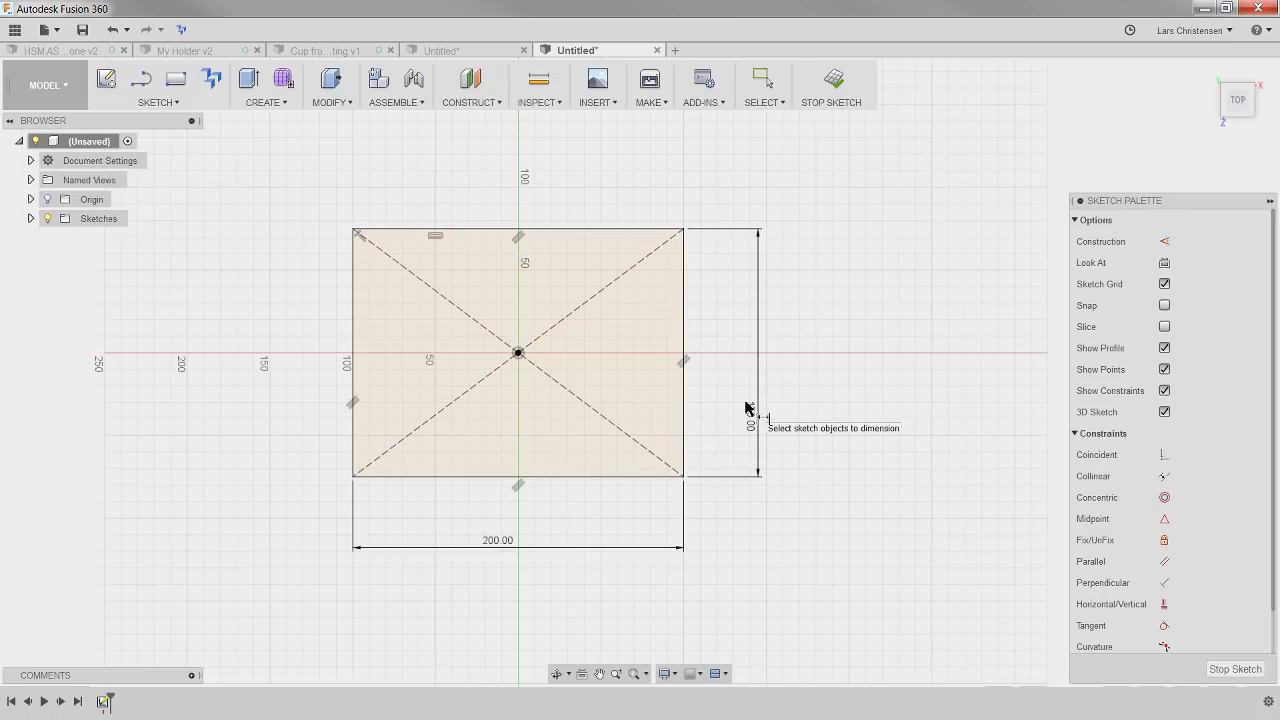
Extrude the rectangle upward about 65 mm as a new body
key("q")
left_click(648, 400)
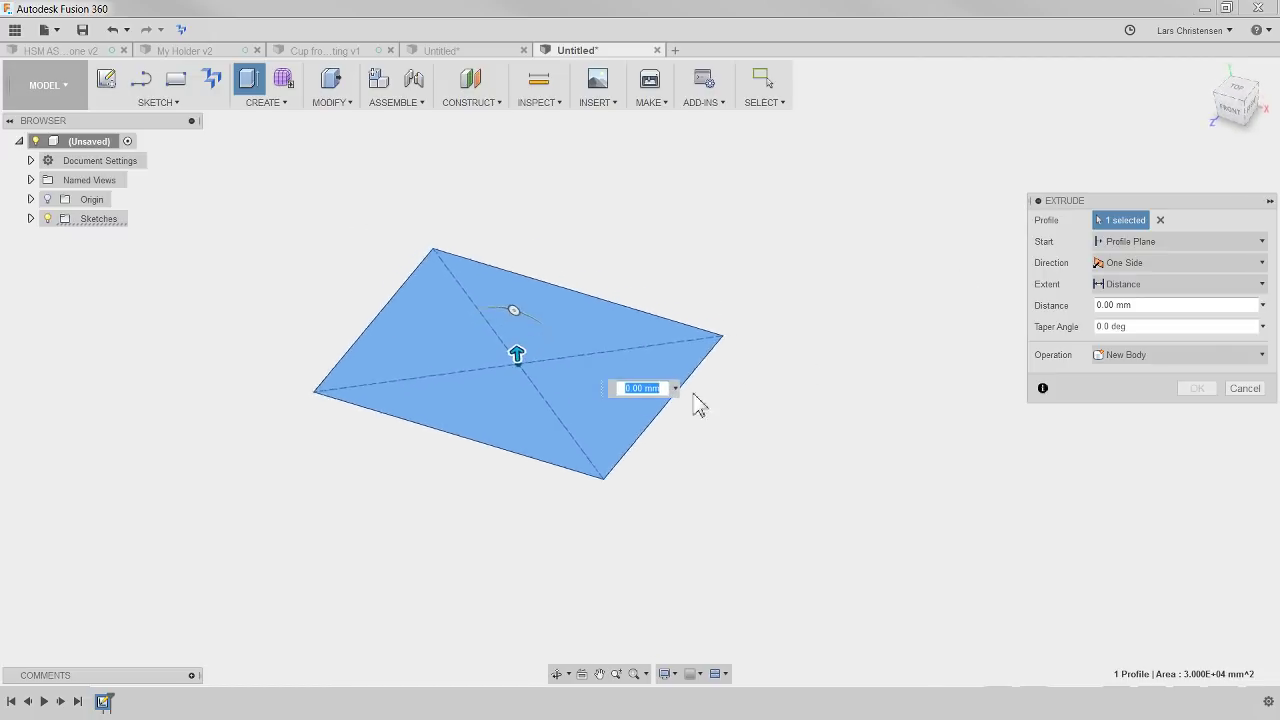
left_click_drag(514, 358, 505, 273)
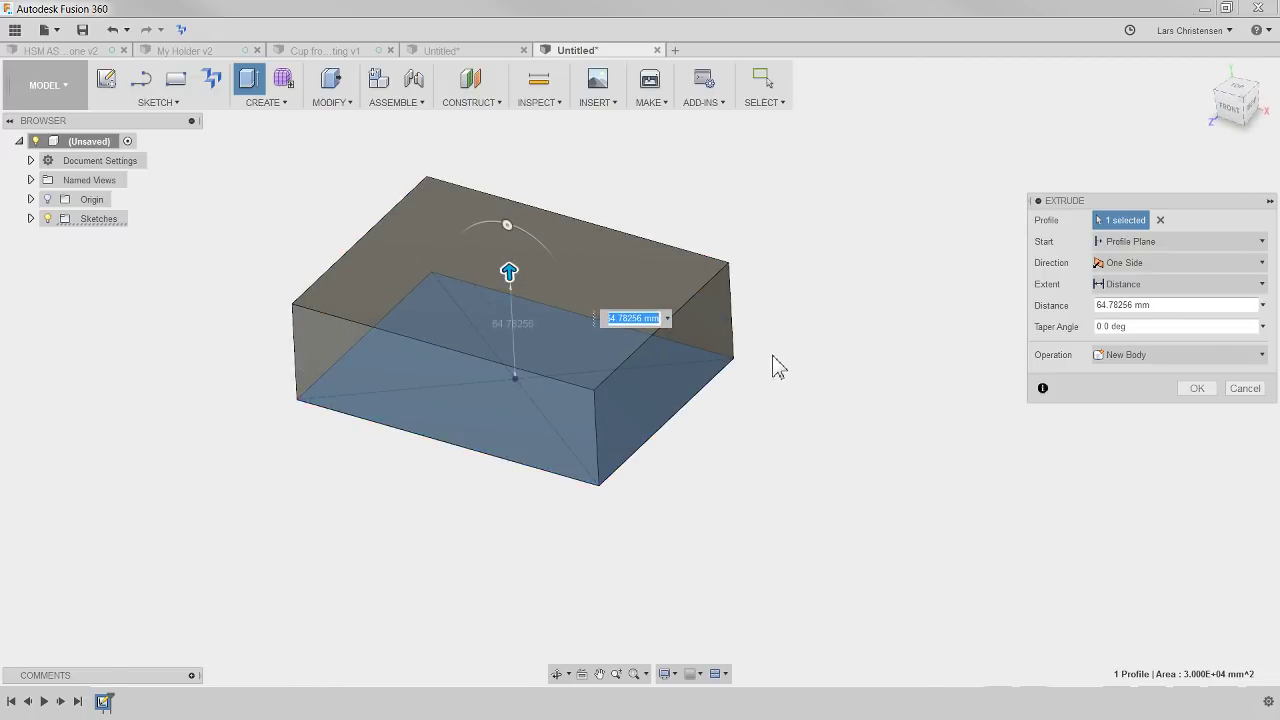
left_click(1196, 388)
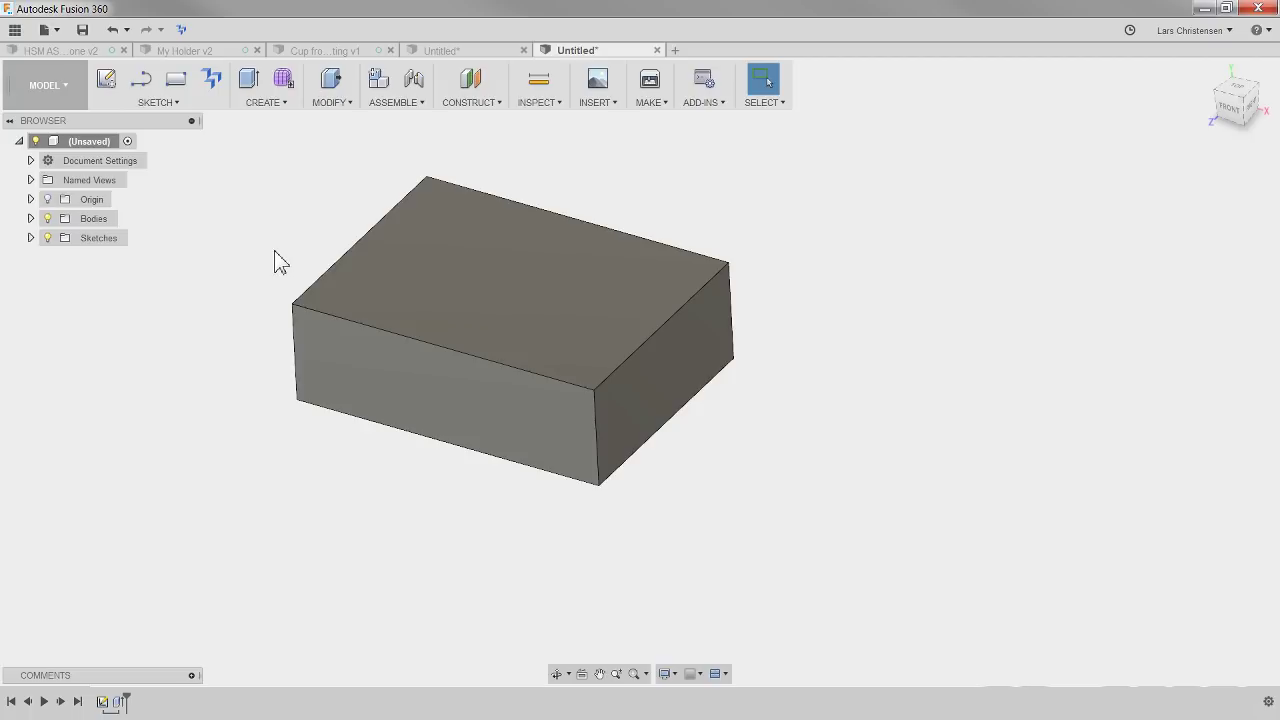
Switch the camera projection of the block's view to perspective
scroll(556, 412, "up", 3)
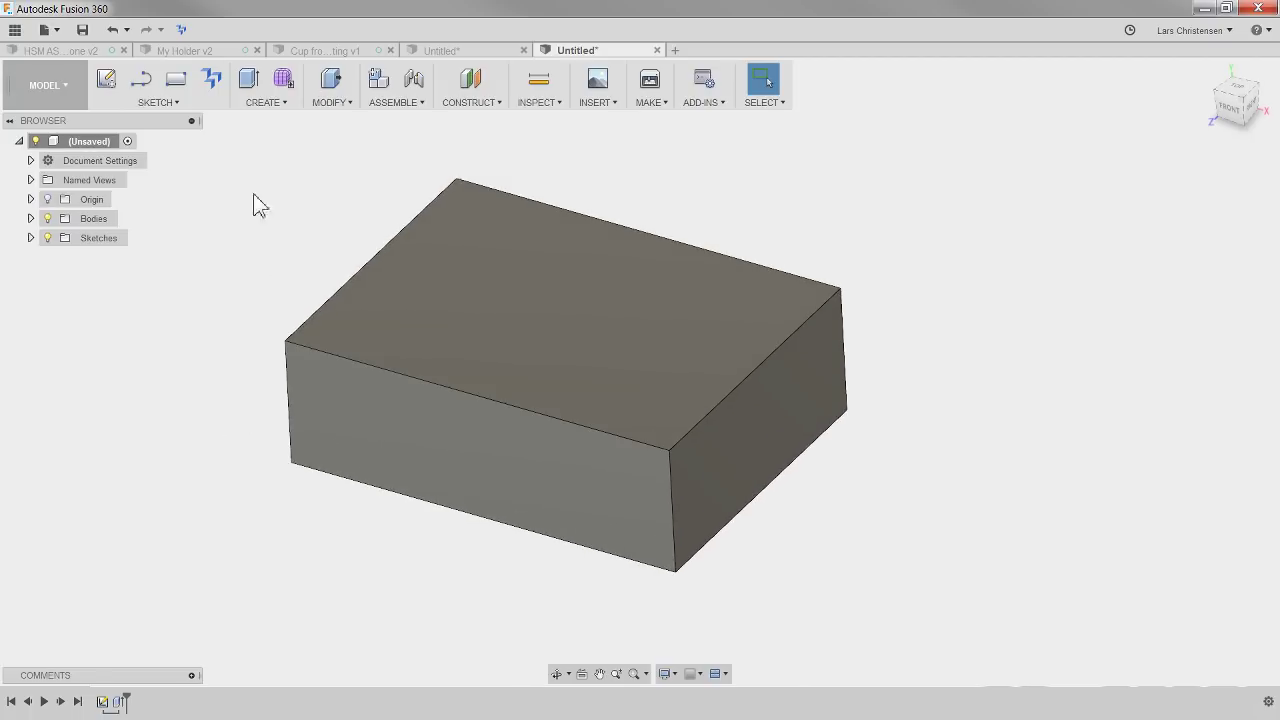
right_click(1240, 112)
left_click(1160, 150)
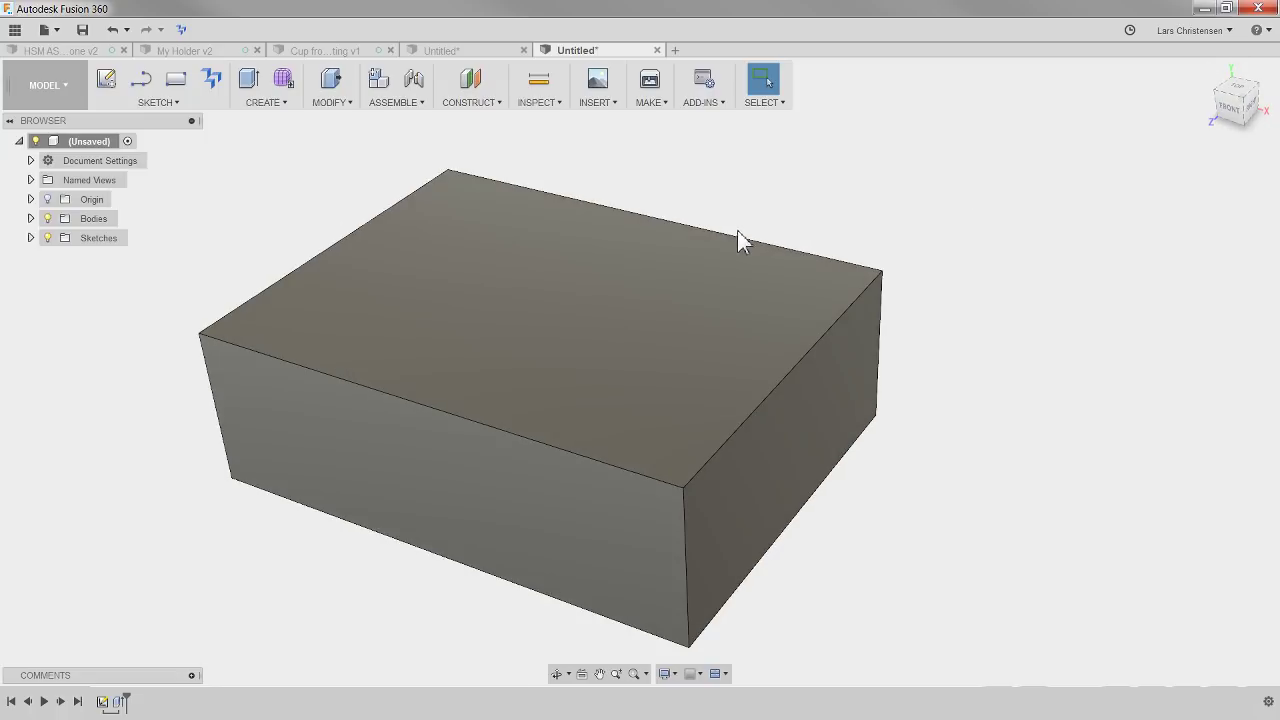
middle_click_drag(786, 397, 587, 393, "shift")
scroll(680, 375, "down", 1)
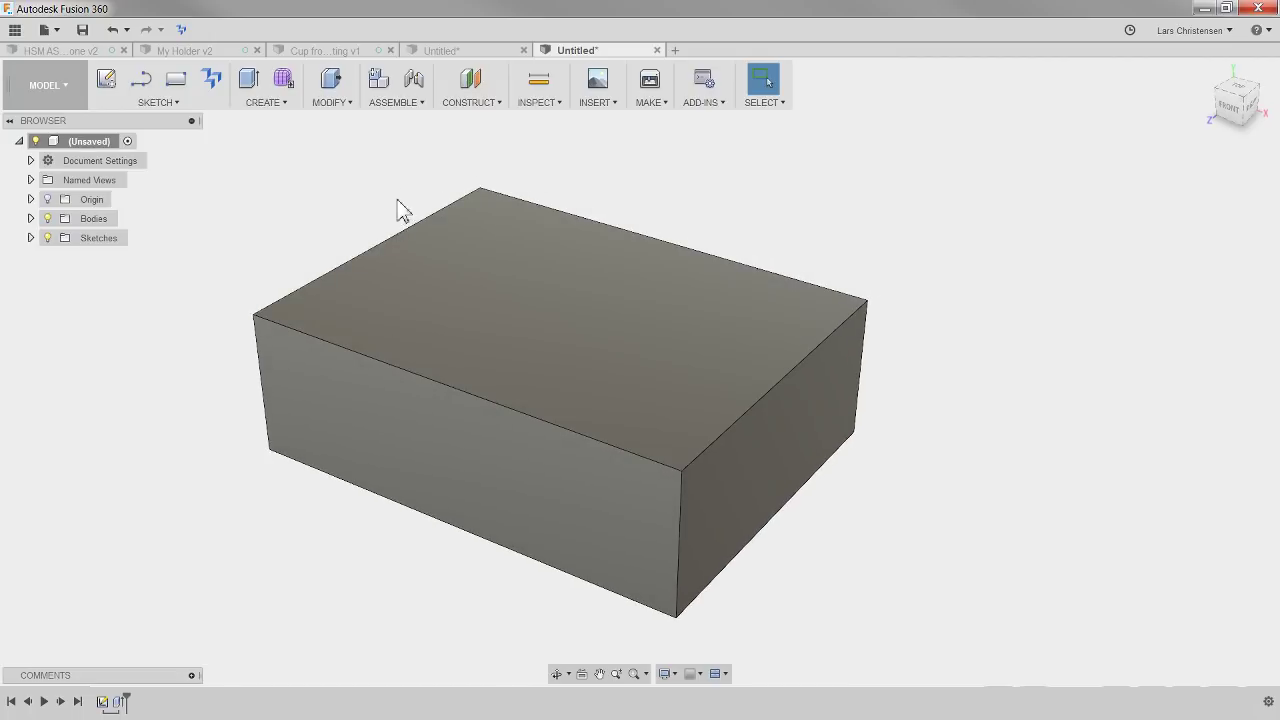
Create a milling setup in the CAM workspace, oriented by Z axis/plane & X axis with the block's top face as Z
left_click(50, 85)
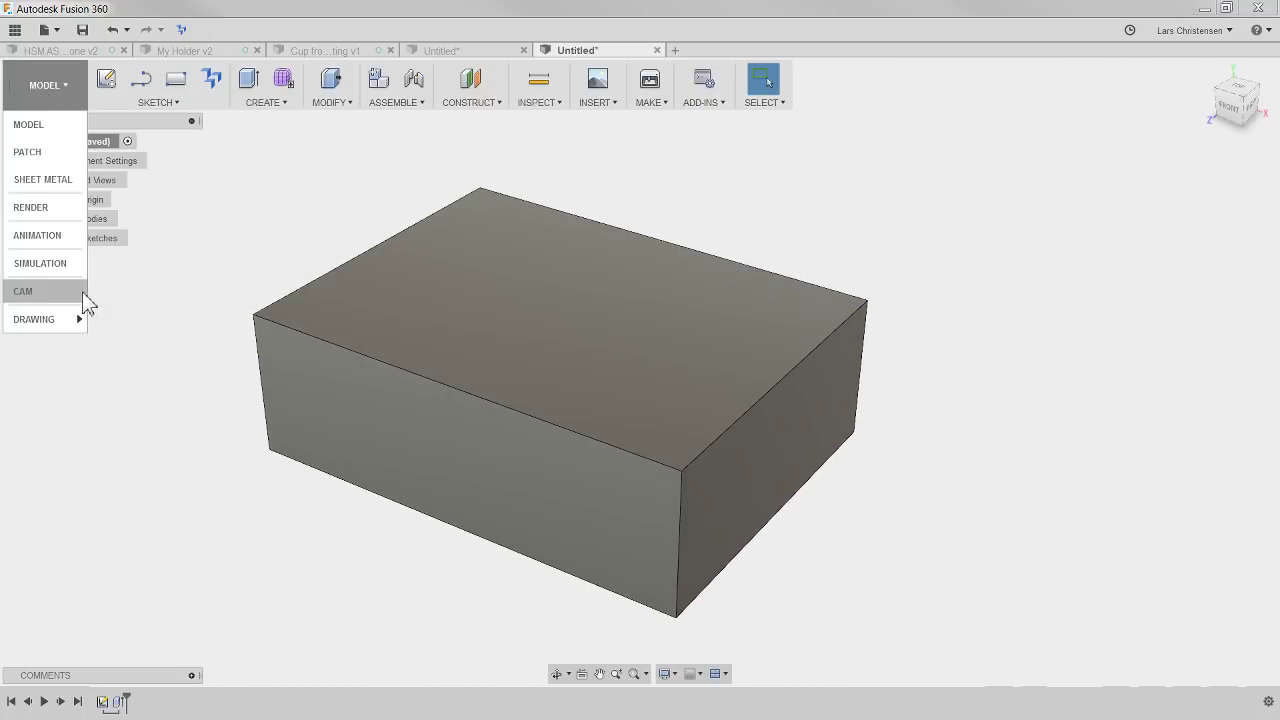
left_click(24, 291)
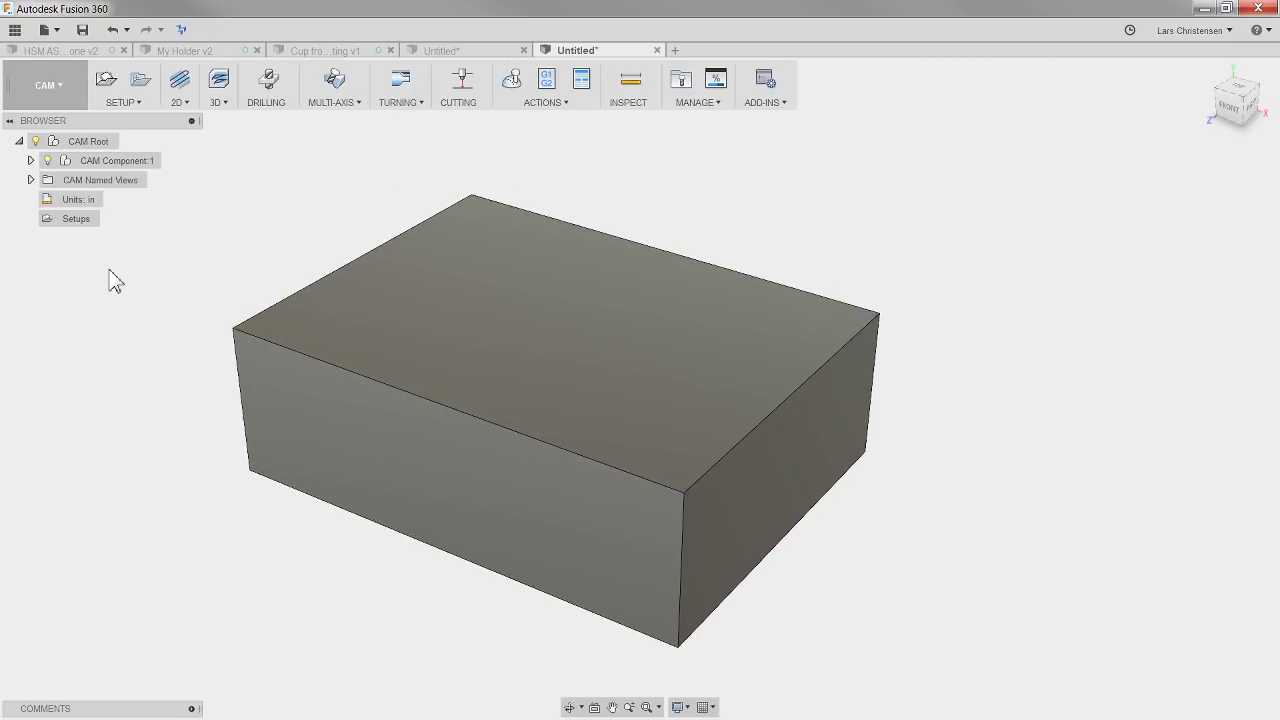
left_click(106, 79)
left_click(1190, 310)
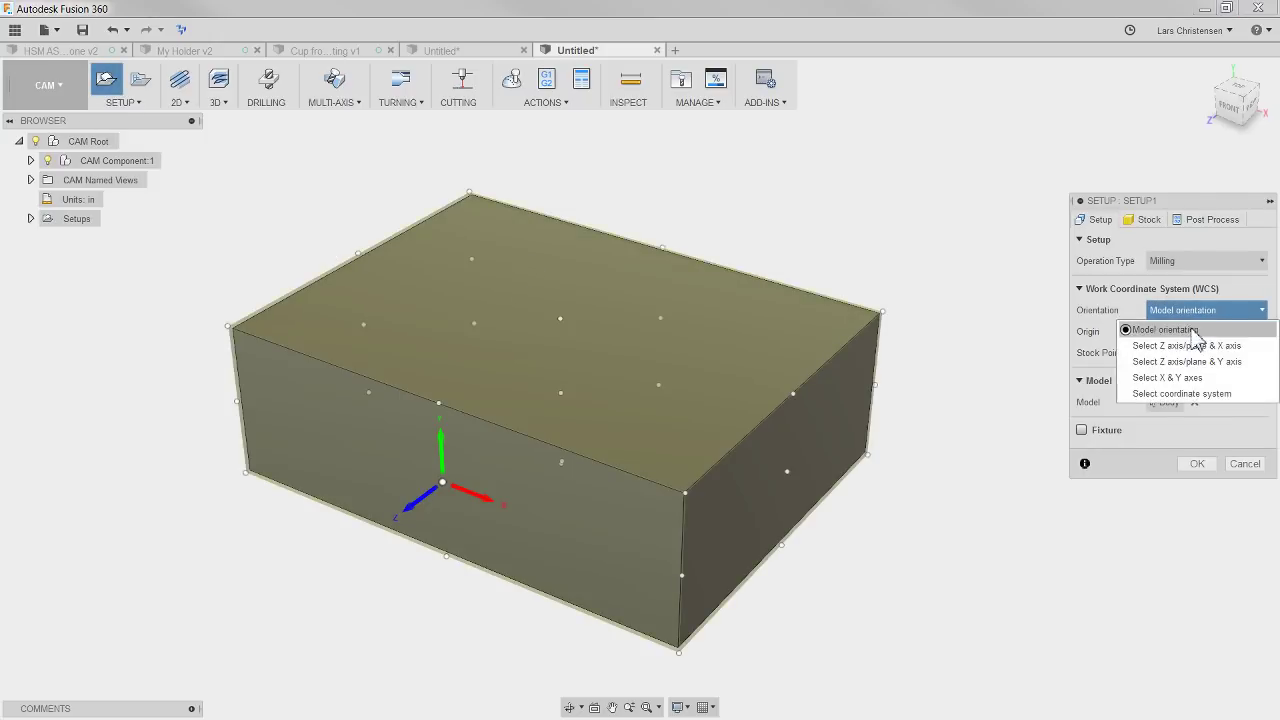
left_click(1178, 334)
left_click(617, 379)
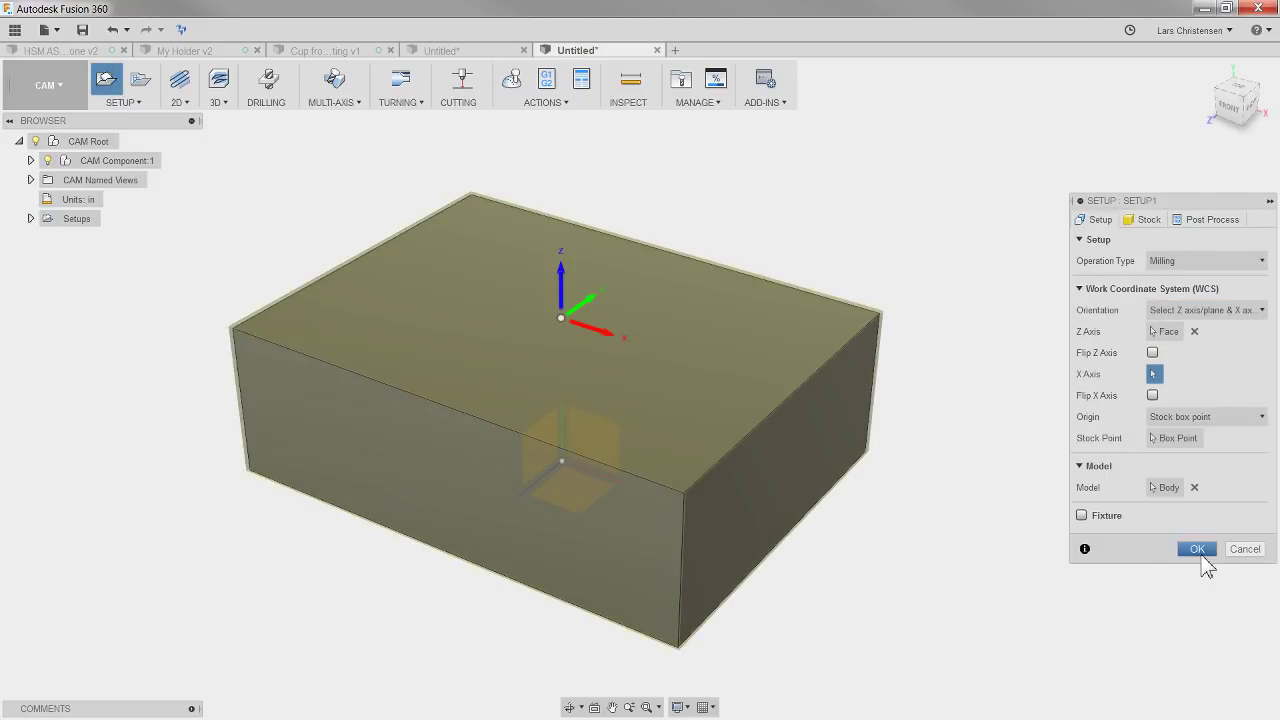
left_click(1197, 549)
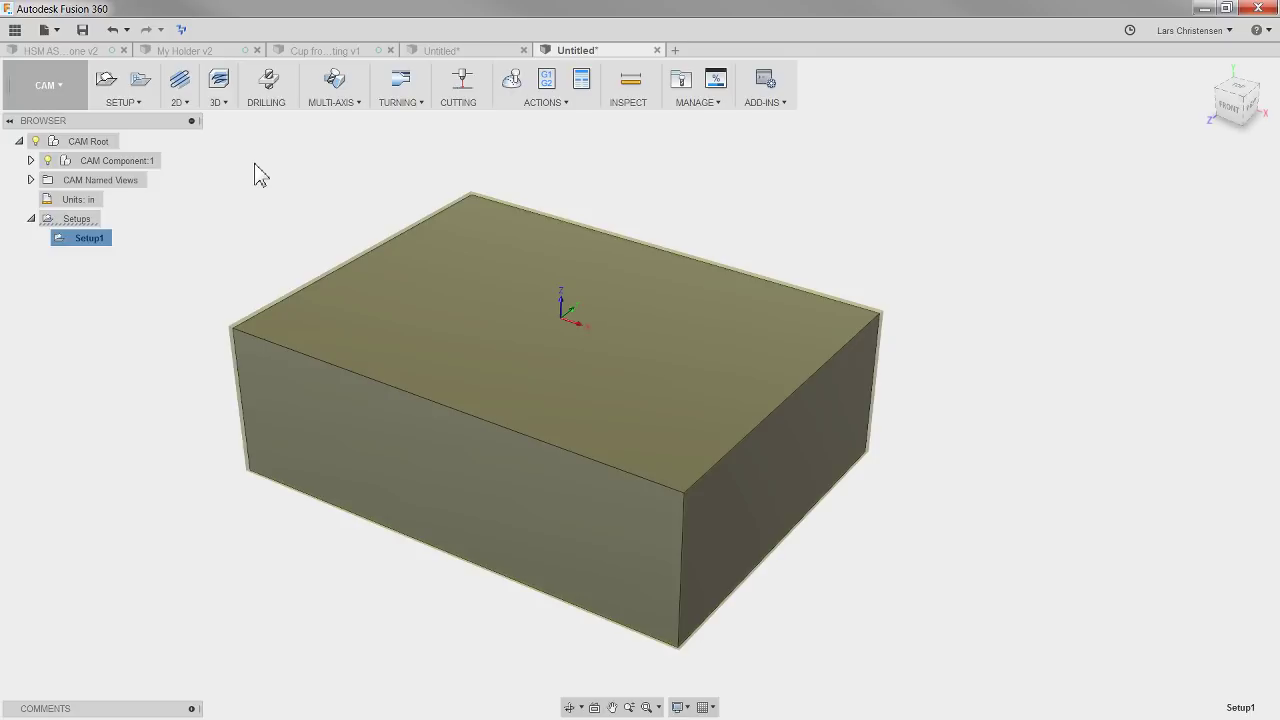
Start a 2D Contour operation on the block with the Ø5 mm form mill from the Untitled document's tools
left_click(184, 104)
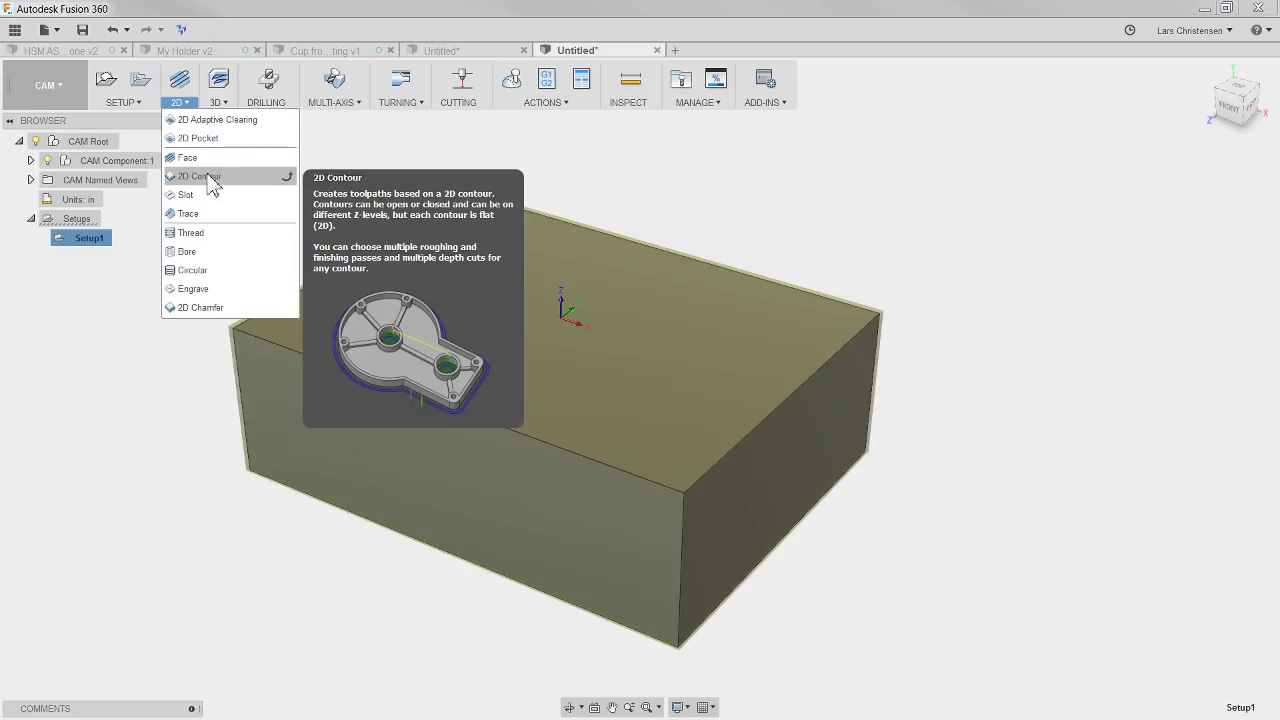
left_click(211, 183)
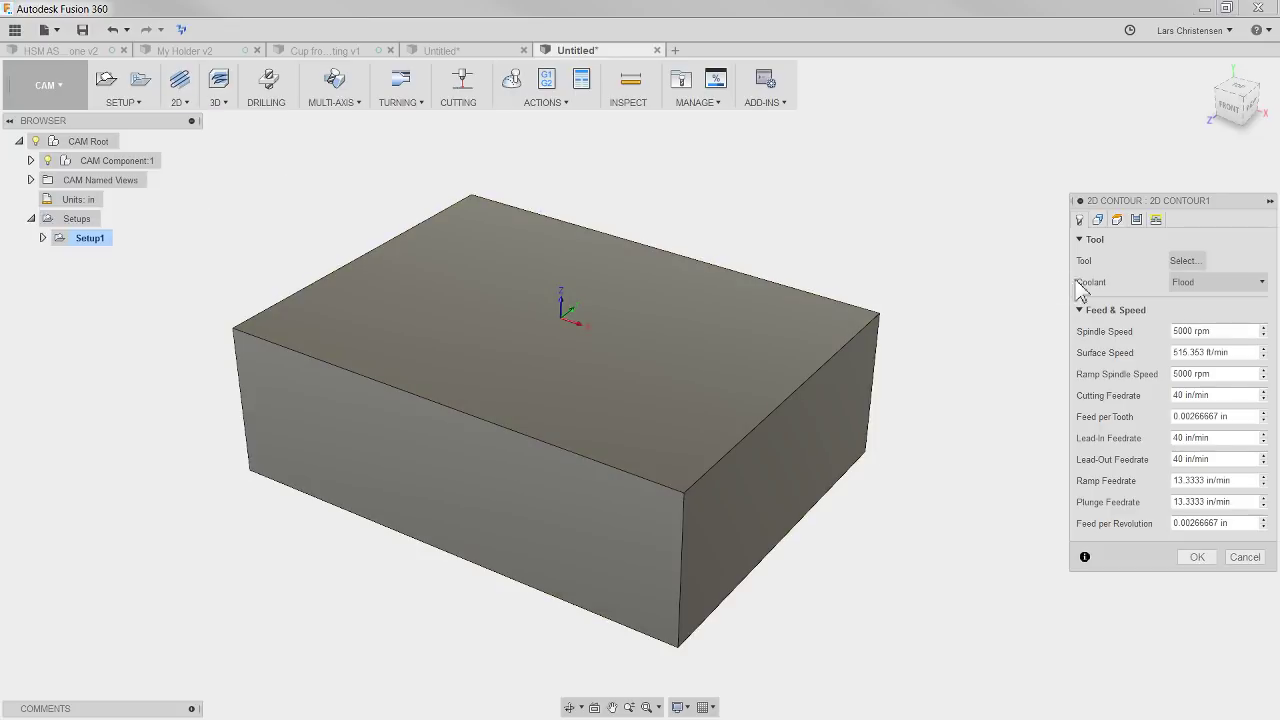
left_click(1184, 261)
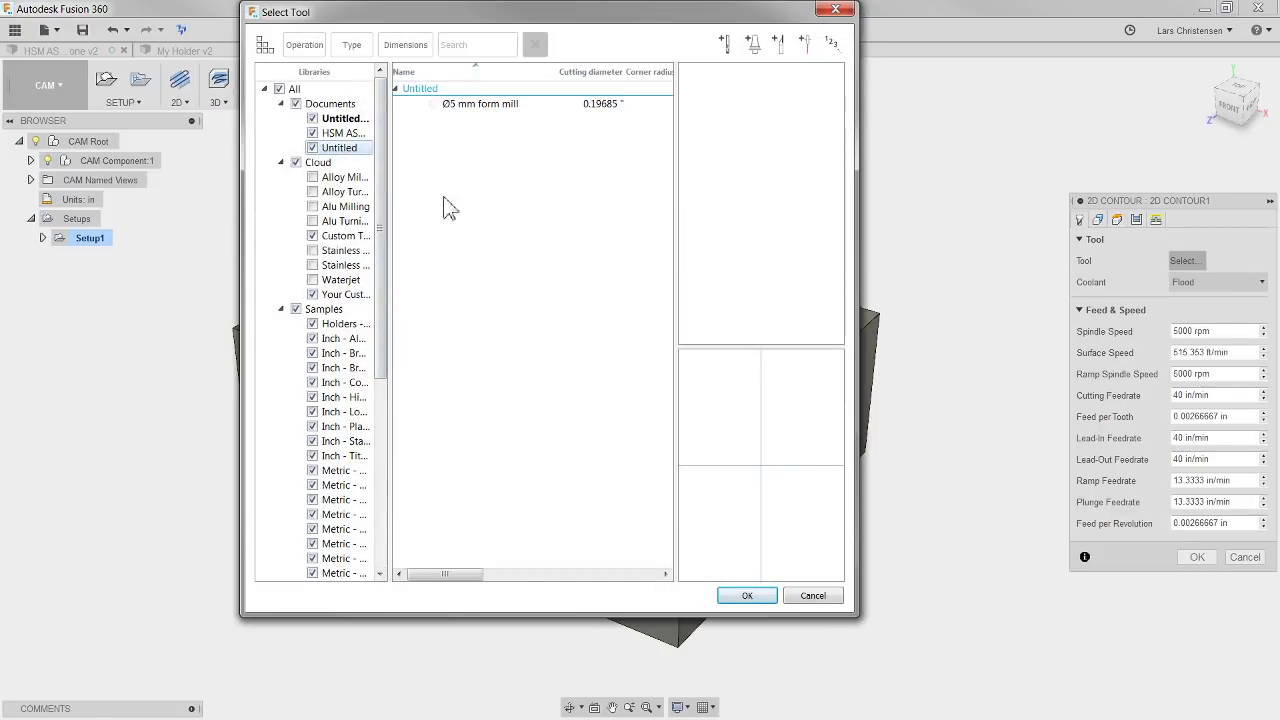
left_click(452, 105)
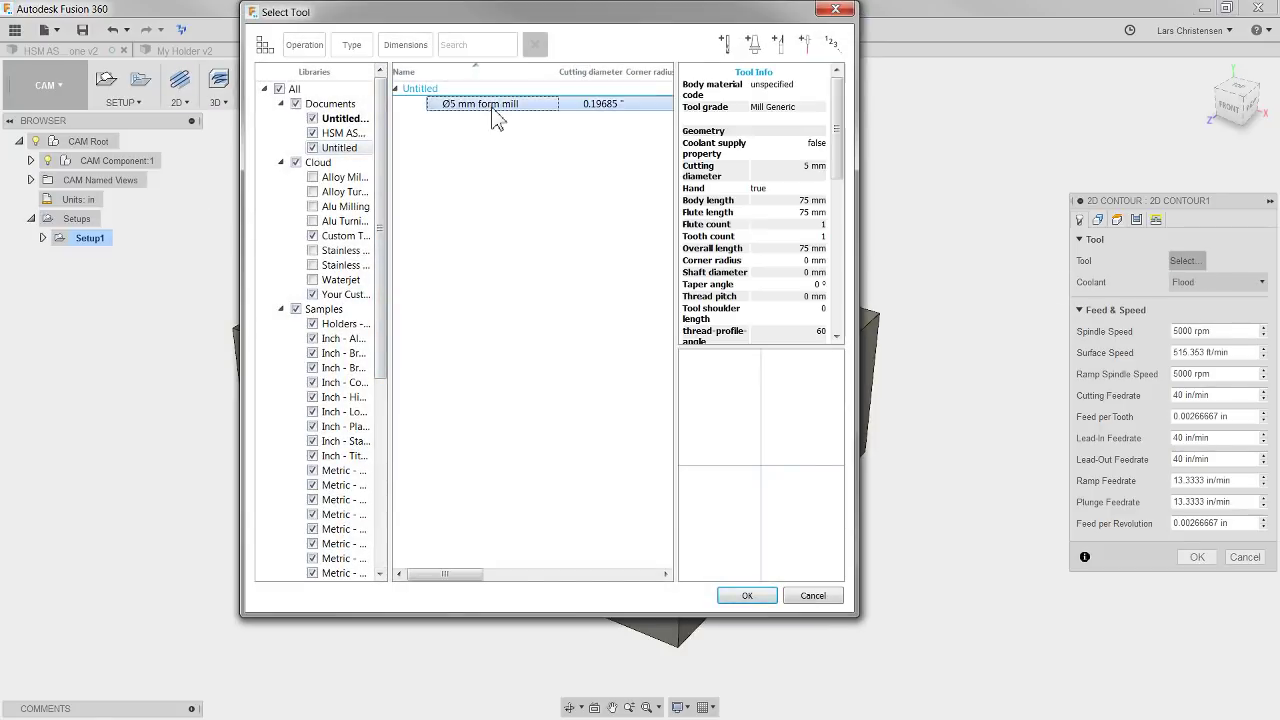
left_click(747, 596)
middle_click_drag(955, 335, 544, 180, "shift")
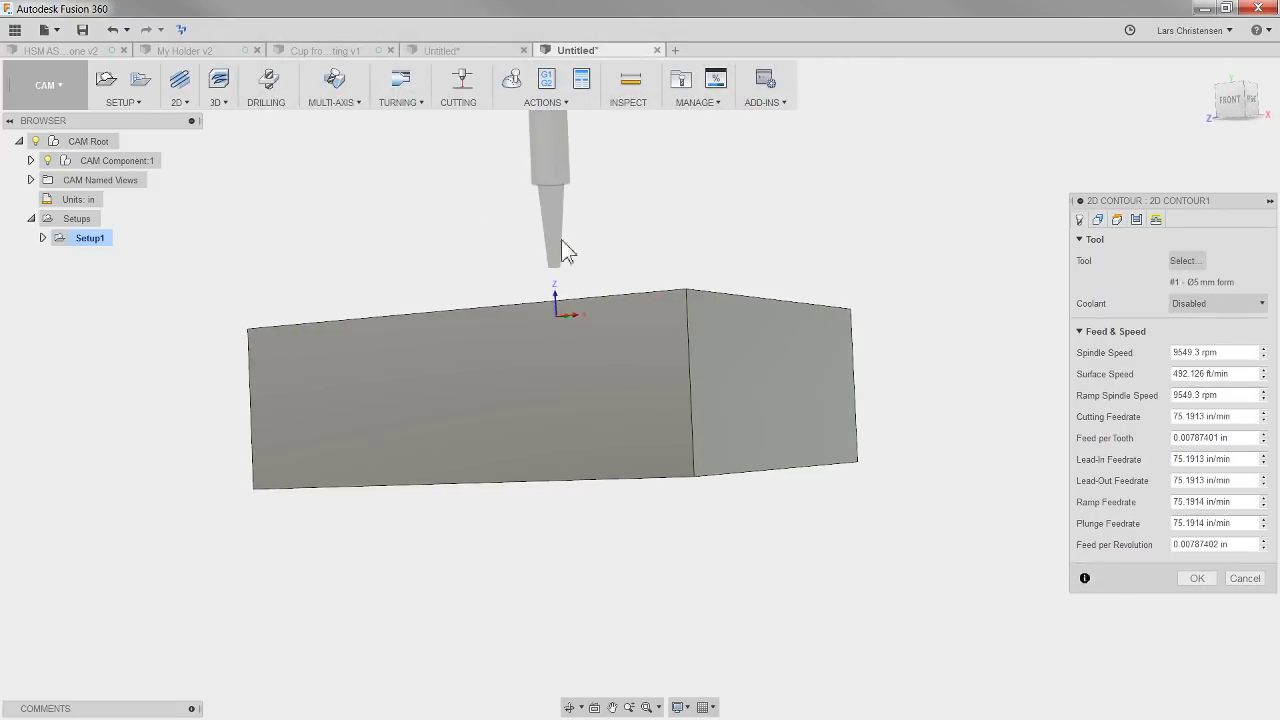
key("F6")
Select the edge chain around the block's top face as the contour and generate the 2D contour toolpath
left_click(1098, 219)
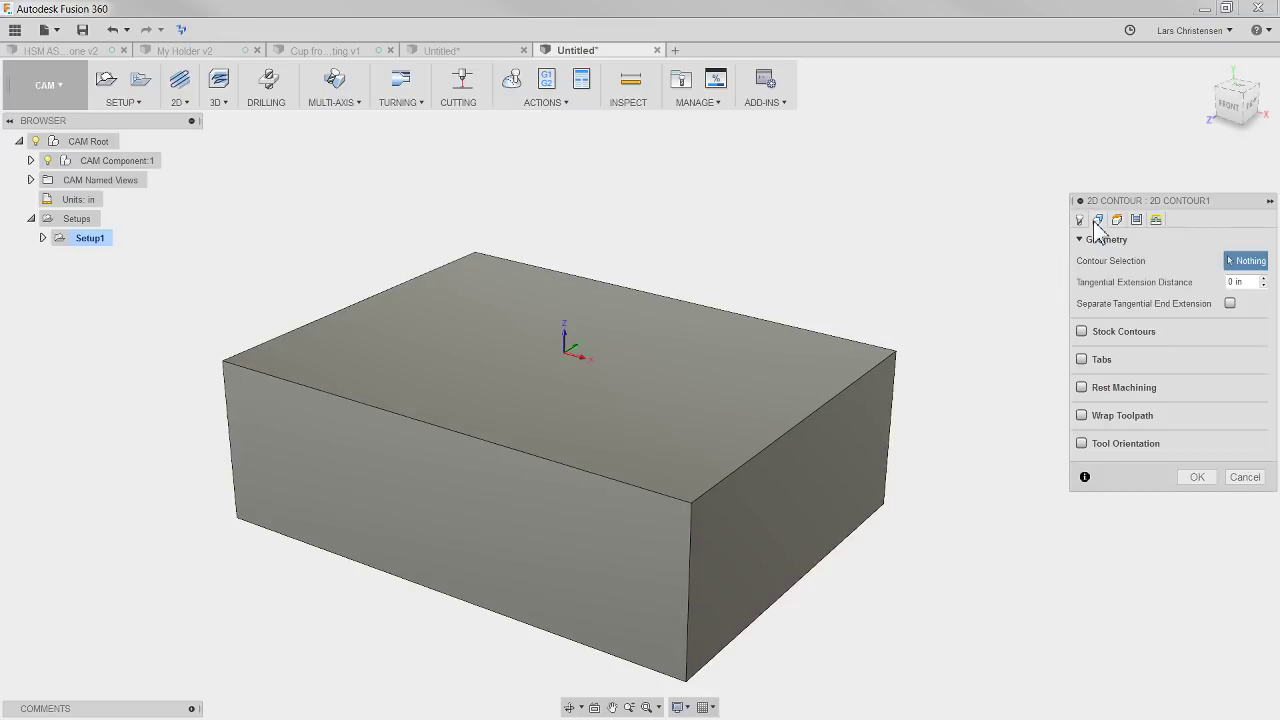
left_click(641, 490)
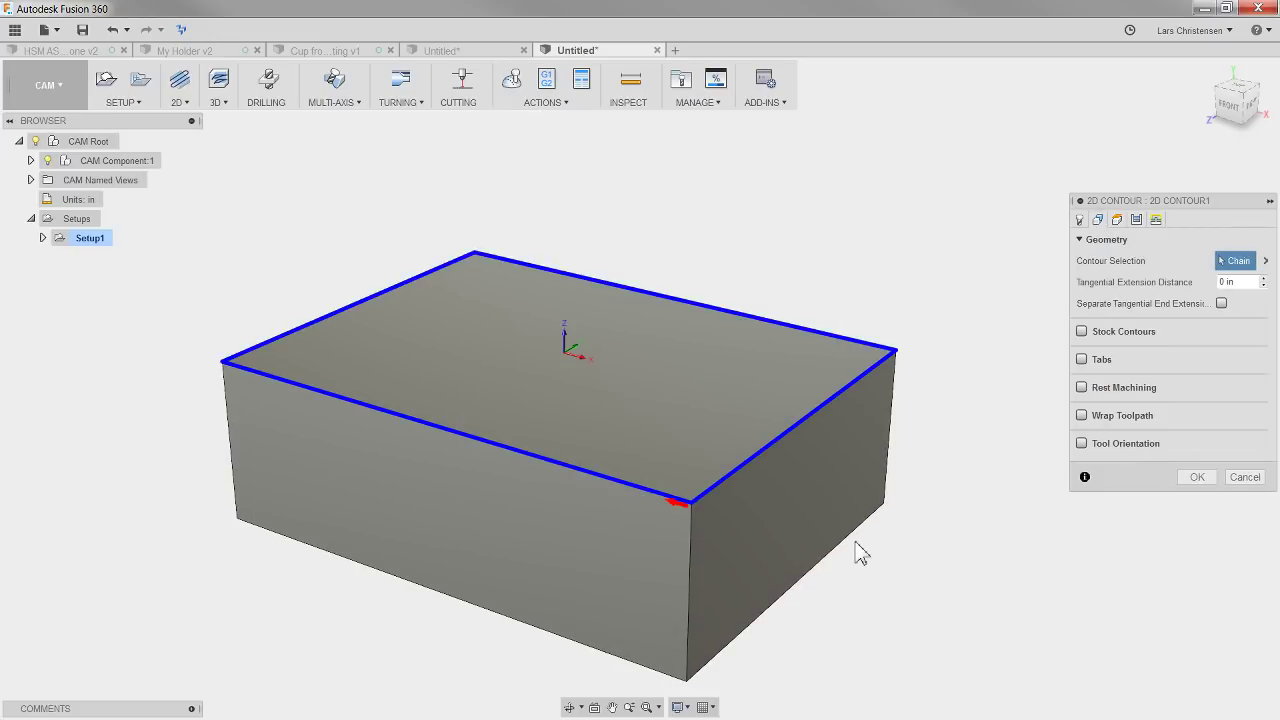
left_click(1197, 478)
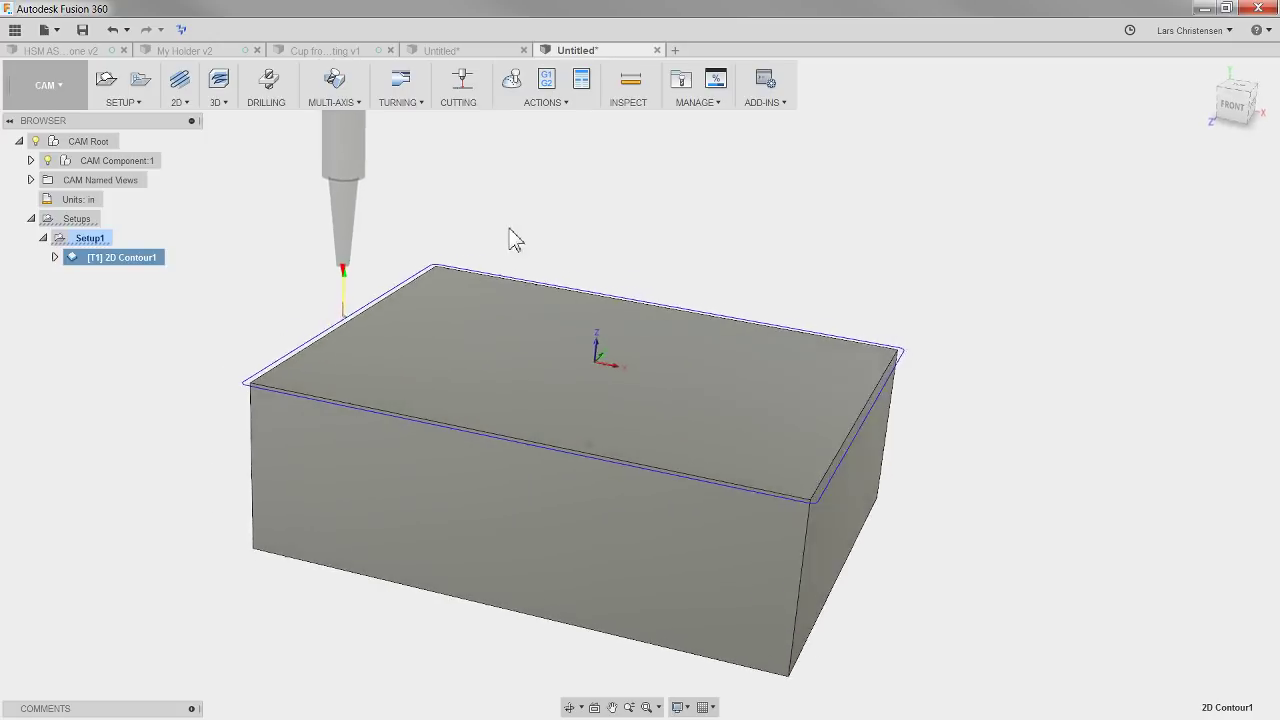
Simulate the 2D contour and examine how the form mill meets the block's top edge
left_click(513, 82)
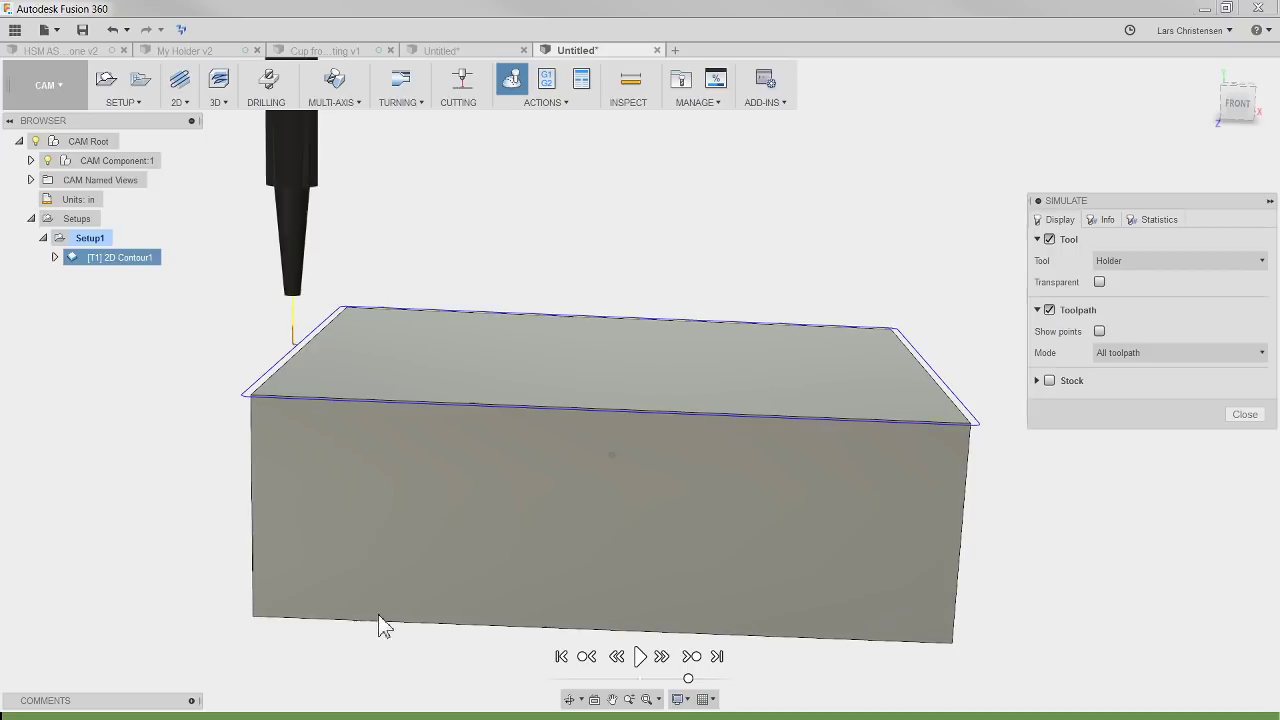
middle_click_drag(400, 531, 325, 348, "shift")
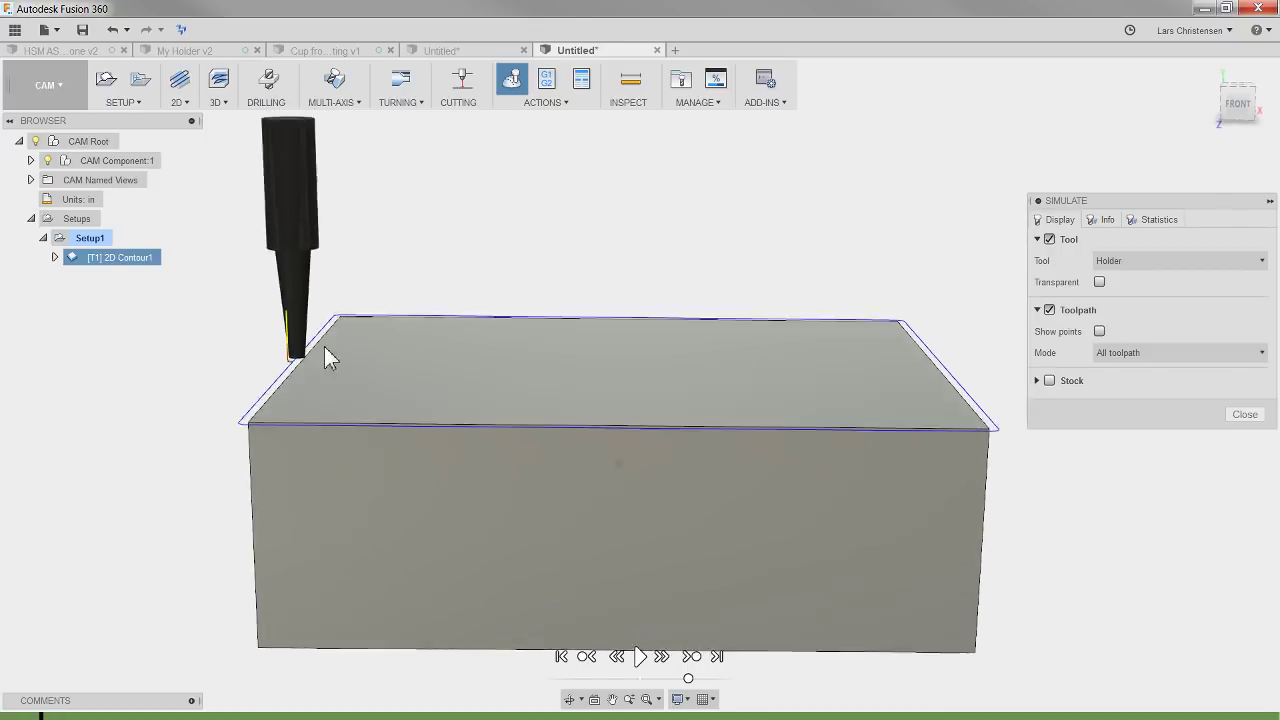
scroll(324, 350, "up", 8)
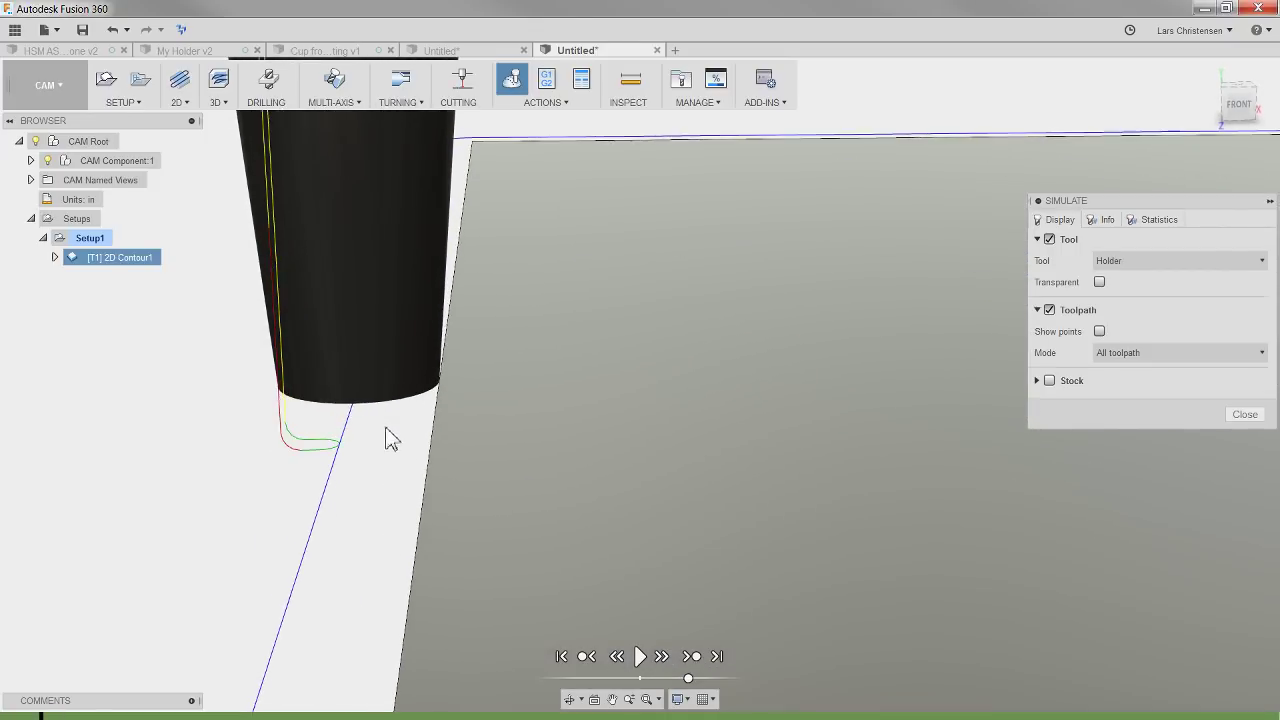
middle_click_drag(390, 438, 447, 410, "shift")
middle_click_drag(432, 361, 680, 617, "shift")
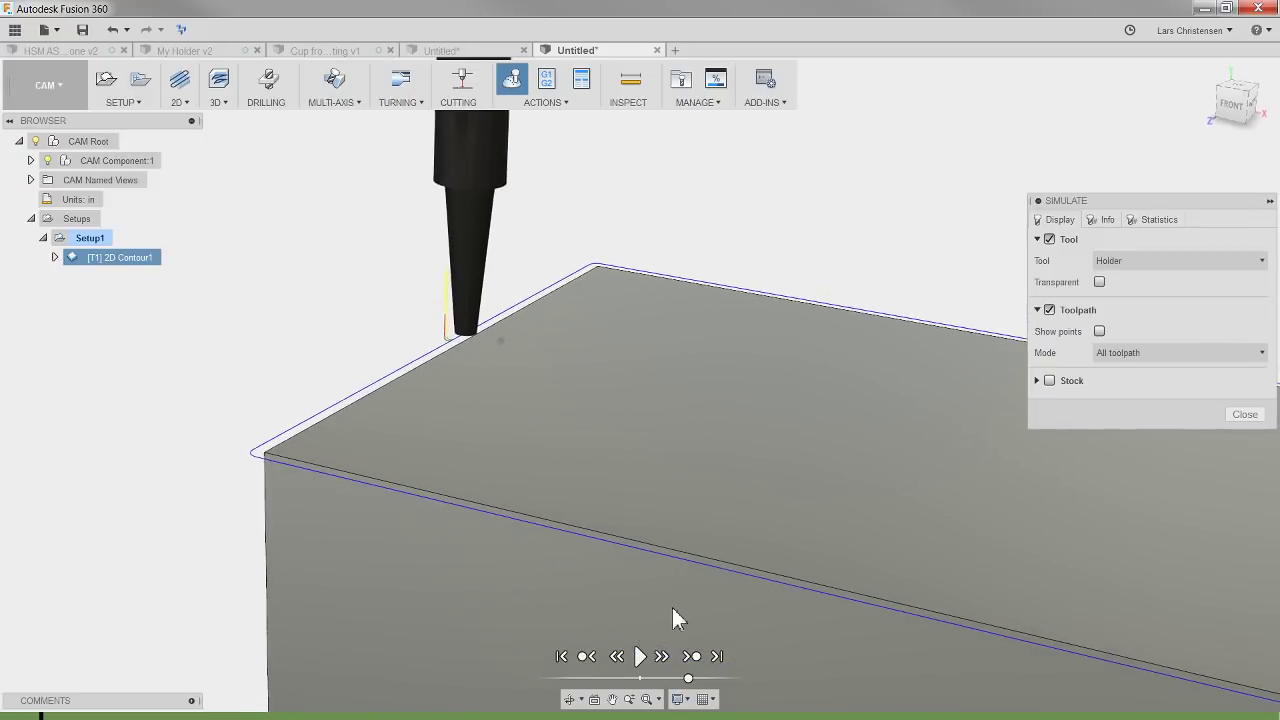
left_click(1245, 415)
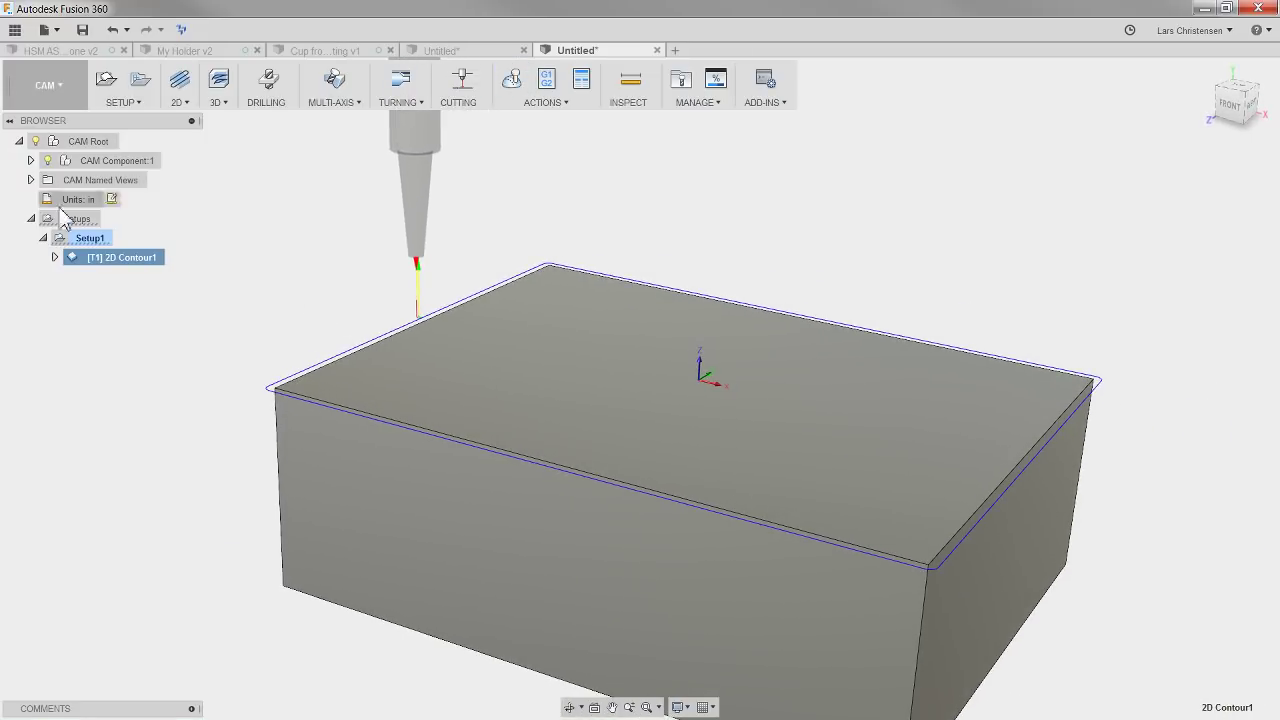
Start a Draft in the Model workspace with the block's bottom face as the draft plane
left_click(45, 88)
left_click(40, 124)
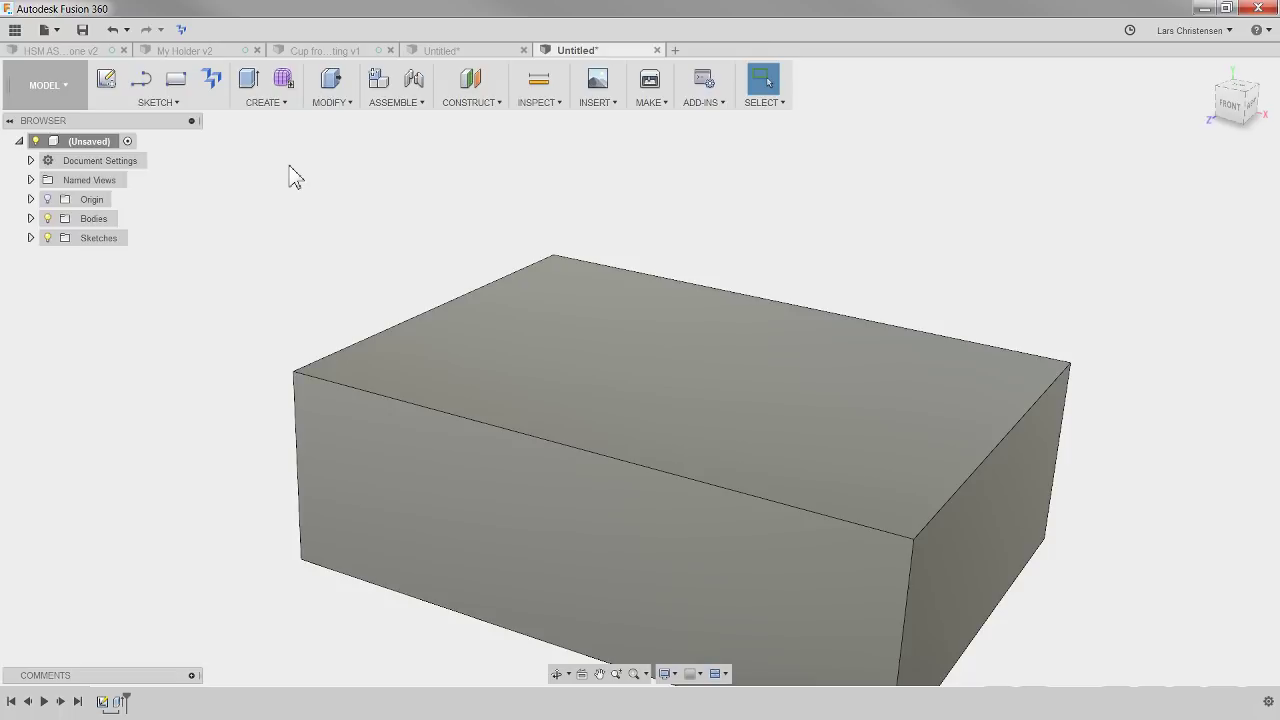
left_click(331, 104)
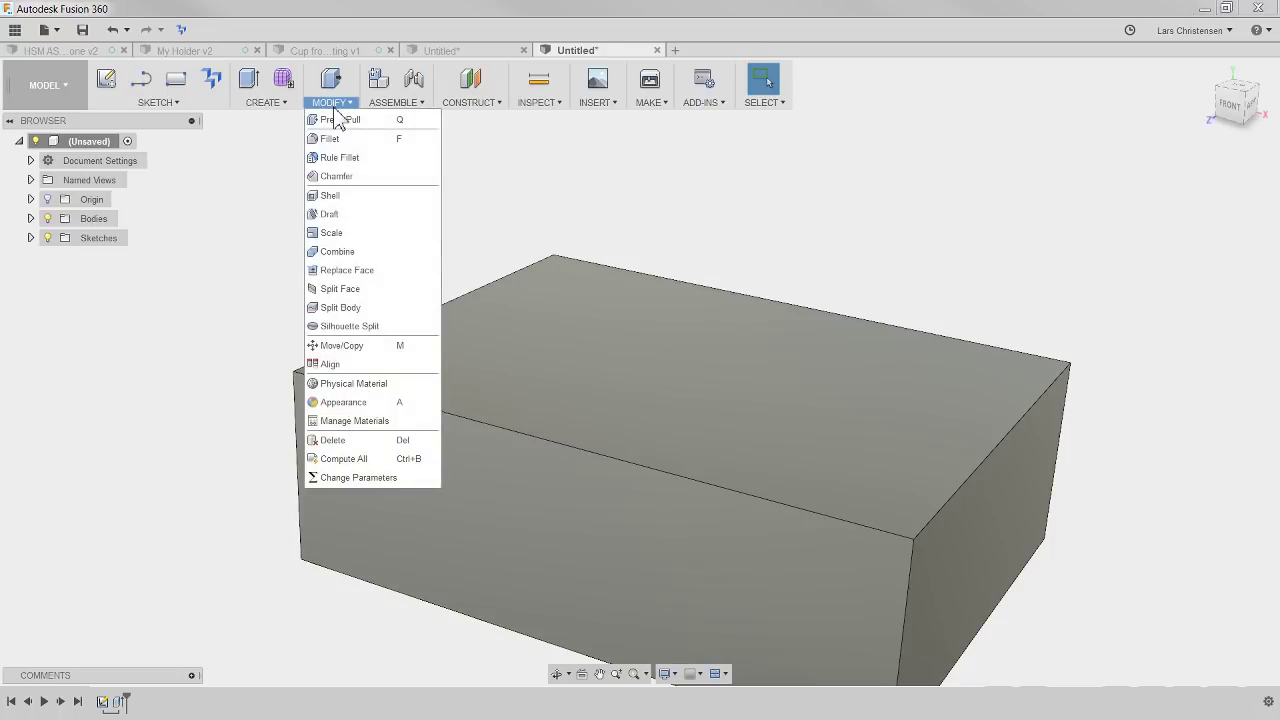
left_click(329, 214)
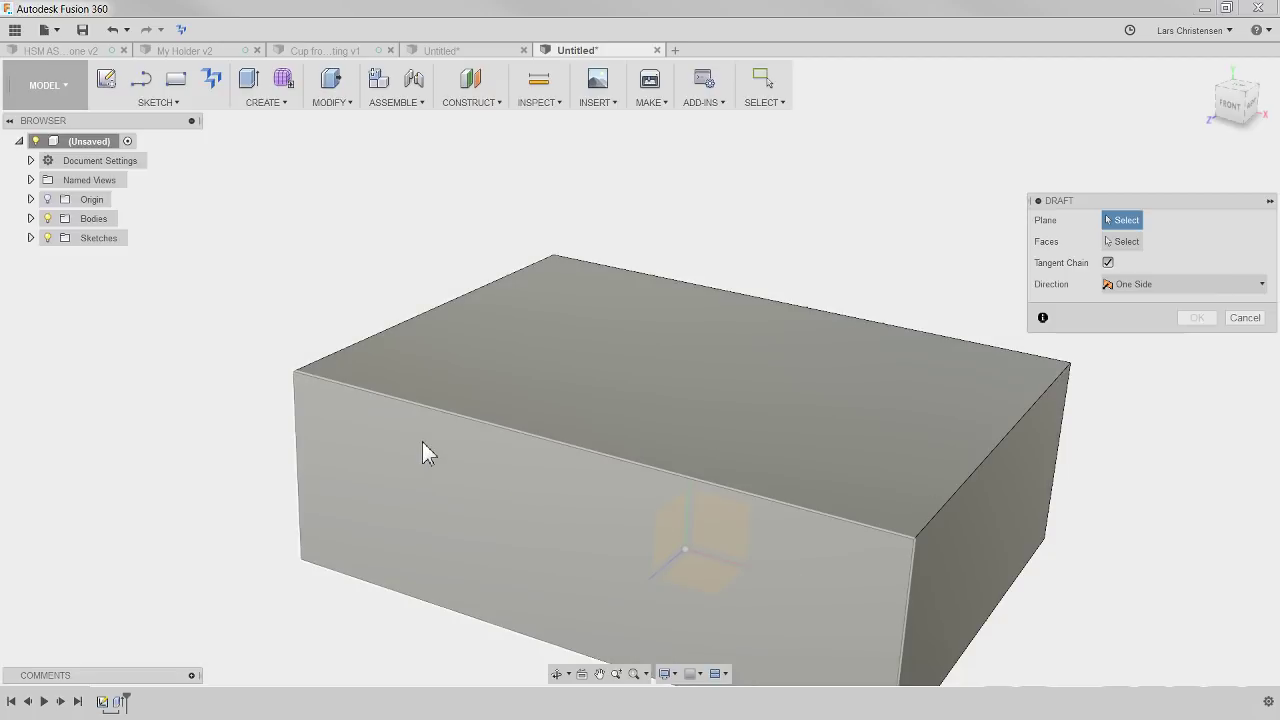
left_click(422, 441)
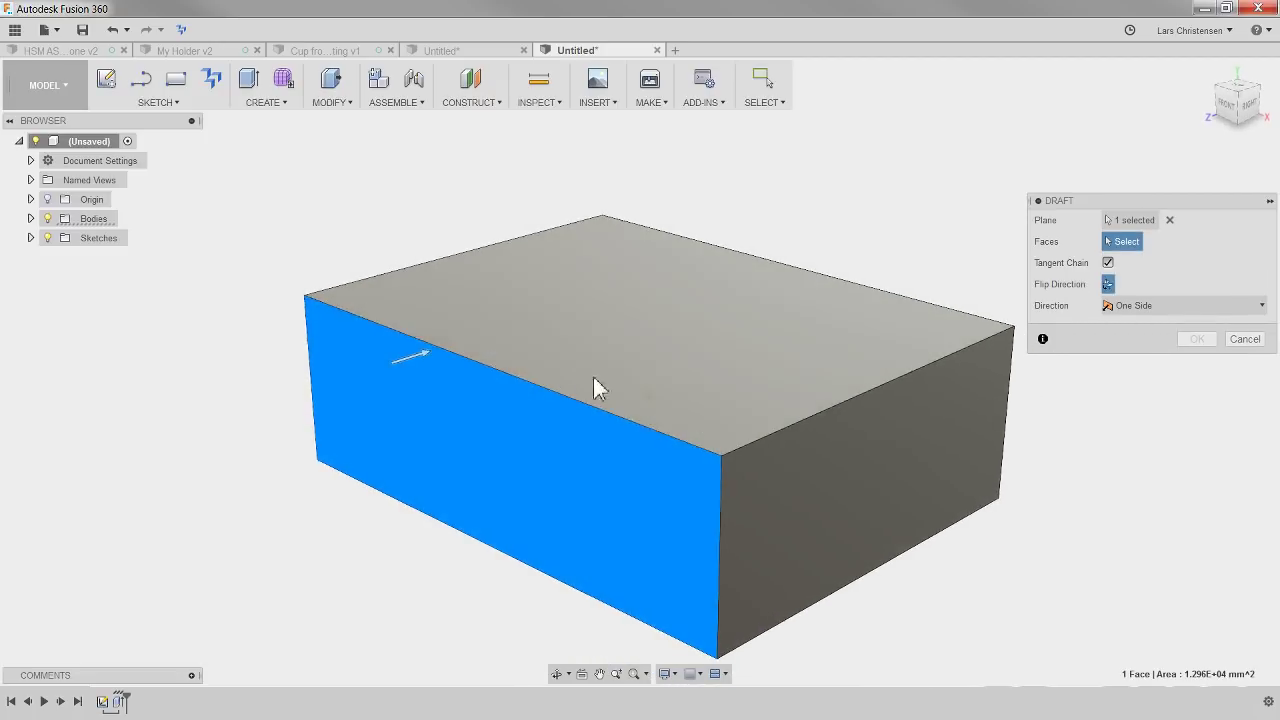
left_click(1169, 220)
middle_click_drag(640, 558, 608, 443, "shift")
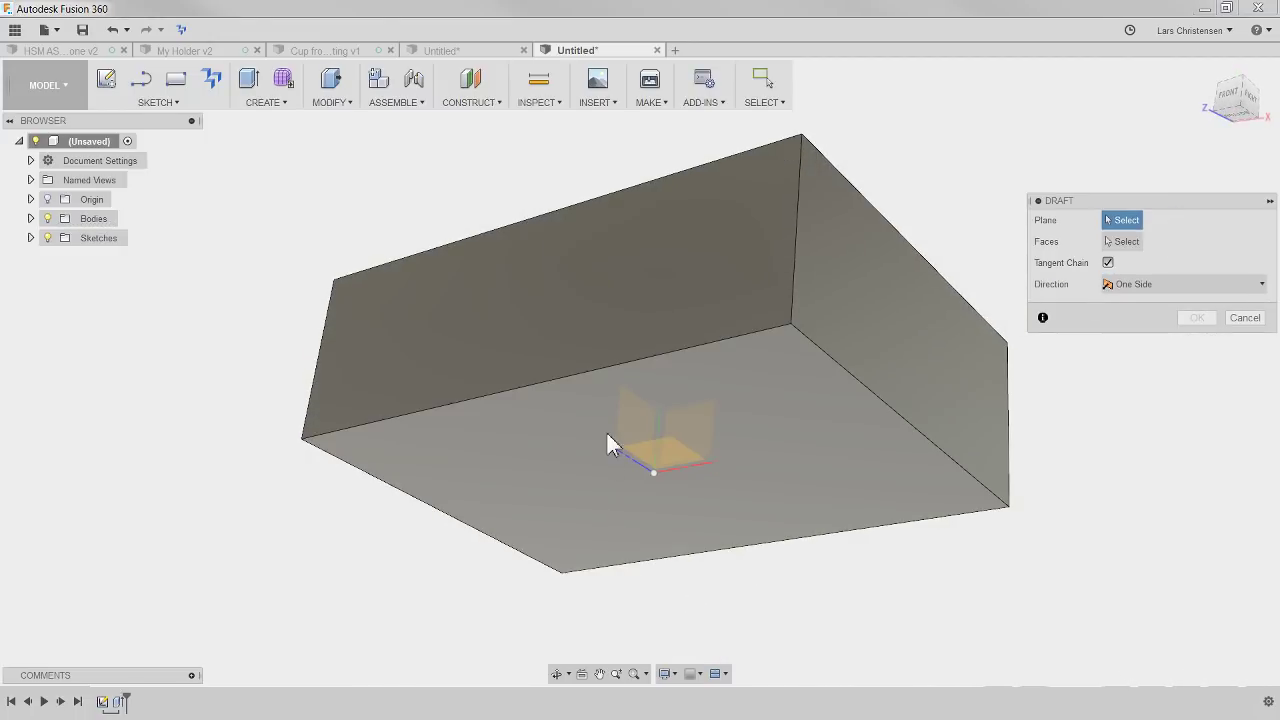
left_click(608, 443)
middle_click_drag(651, 503, 1030, 333, "shift")
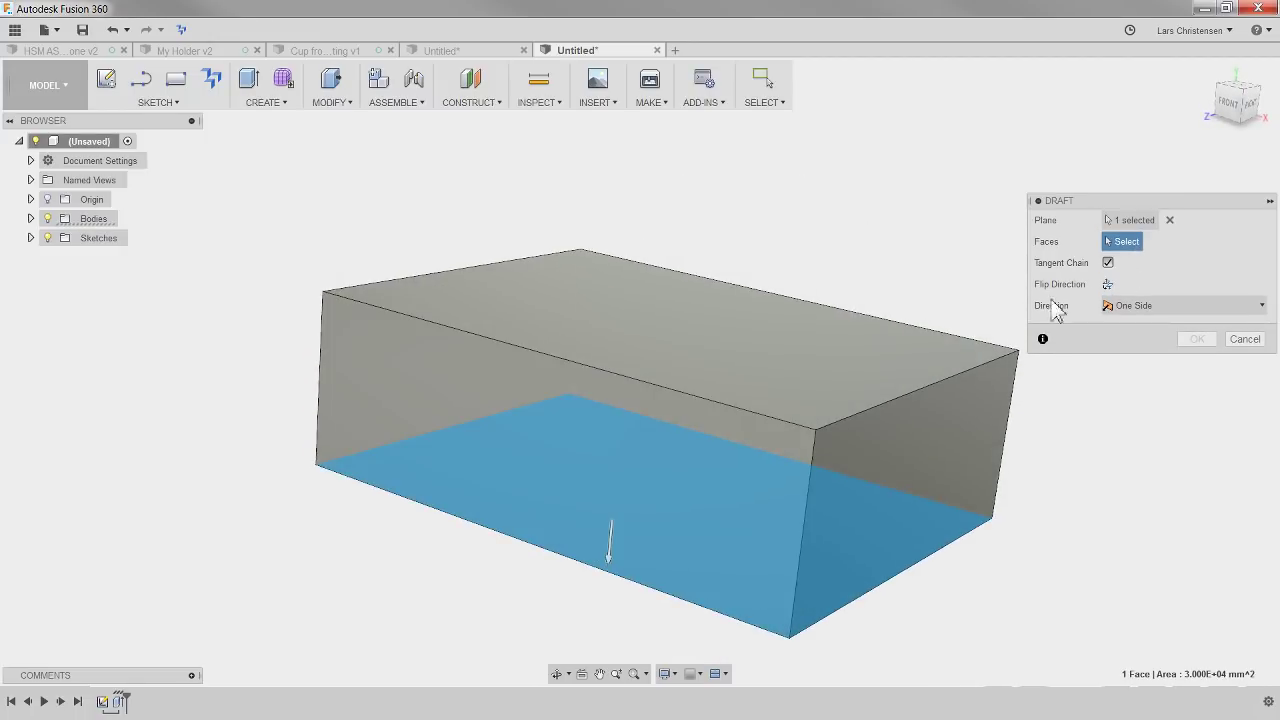
Draft the block's four side faces by -5 degrees
left_click(509, 413)
left_click(886, 465)
middle_click_drag(886, 465, 1088, 380, "shift")
left_click(743, 466)
left_click(808, 486)
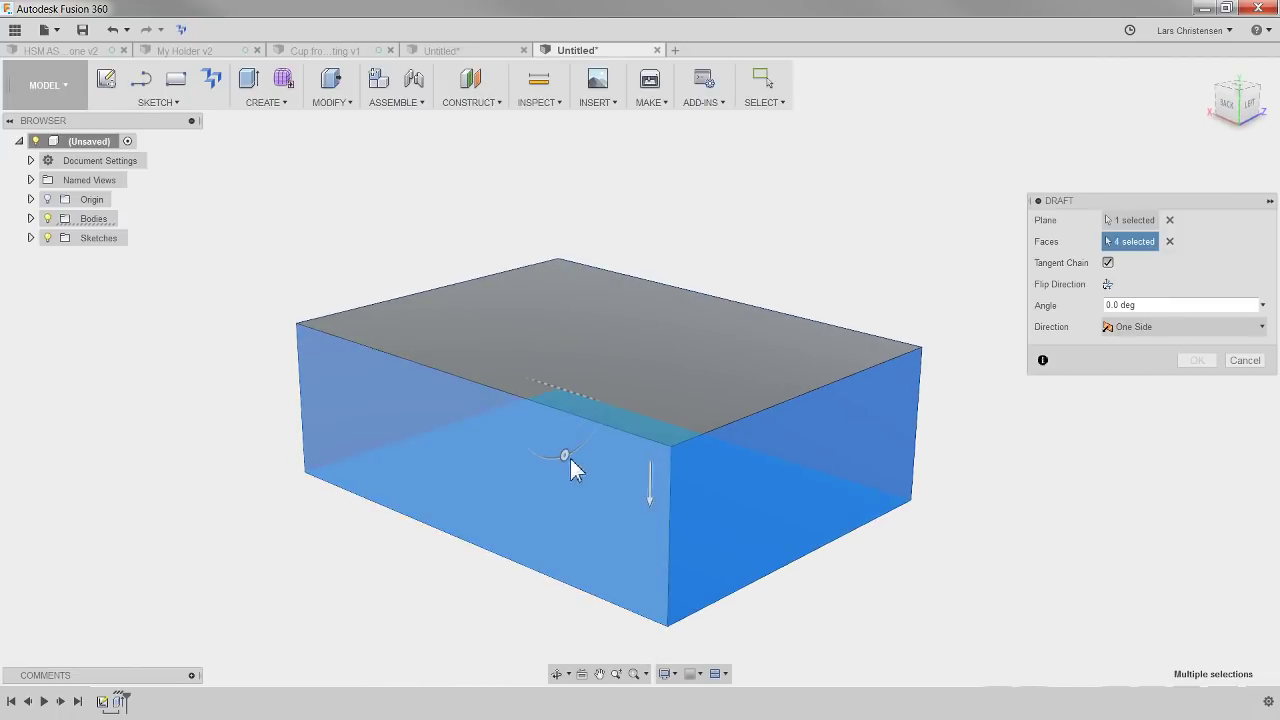
left_click_drag(566, 460, 575, 450)
double_click(1200, 304)
type("-5")
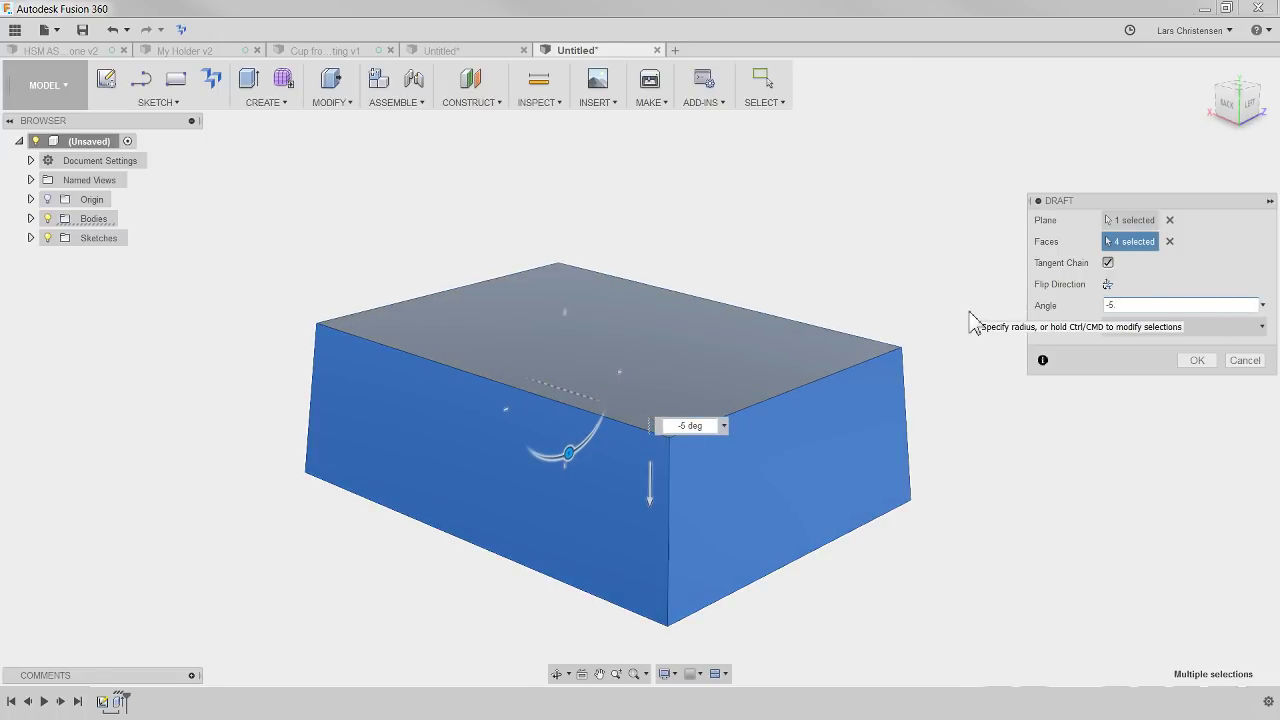
key("Return")
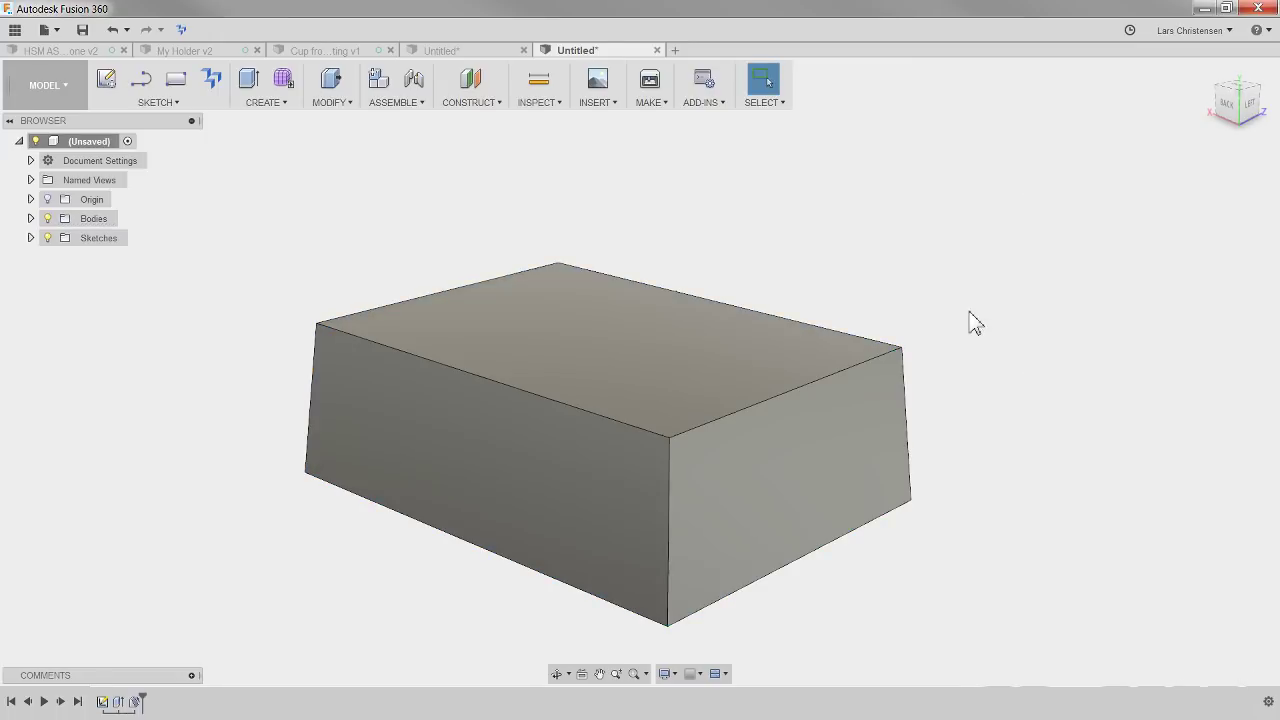
Regenerate the 2D contour in the CAM workspace for the drafted block, keeping the top-face edge chain as its contour
middle_click_drag(531, 393, 570, 407, "shift")
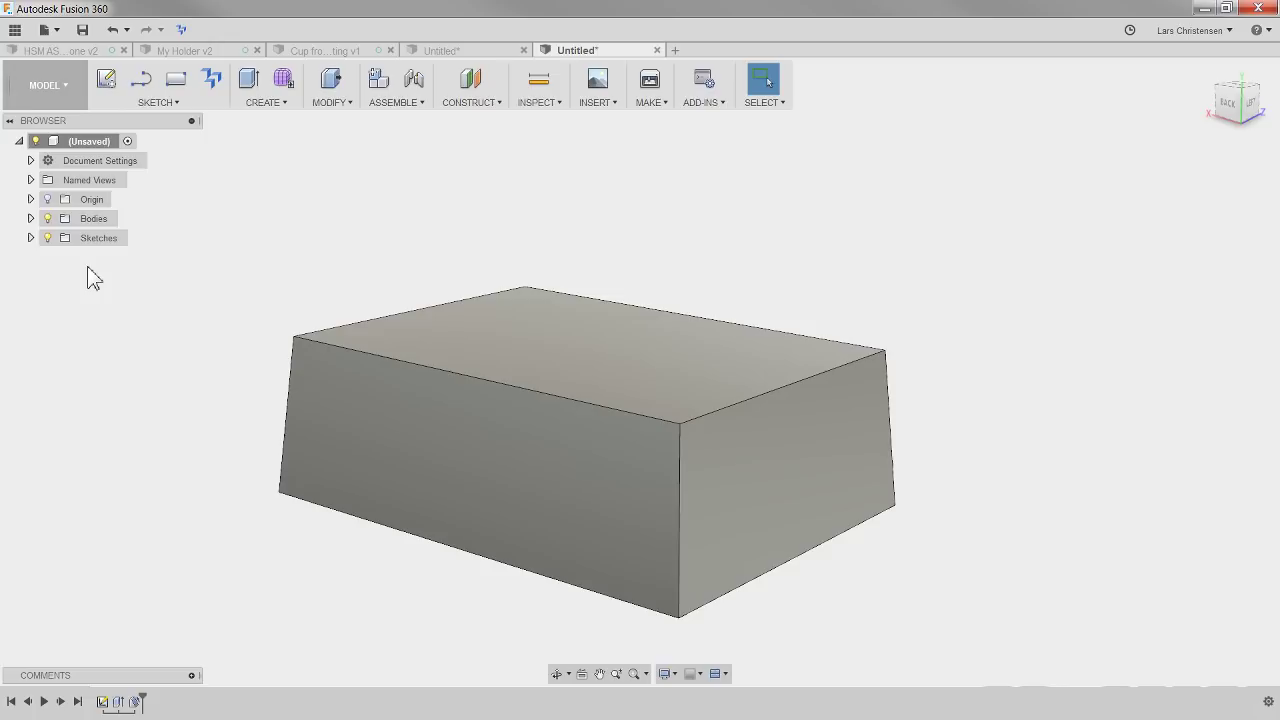
left_click(50, 86)
left_click(36, 296)
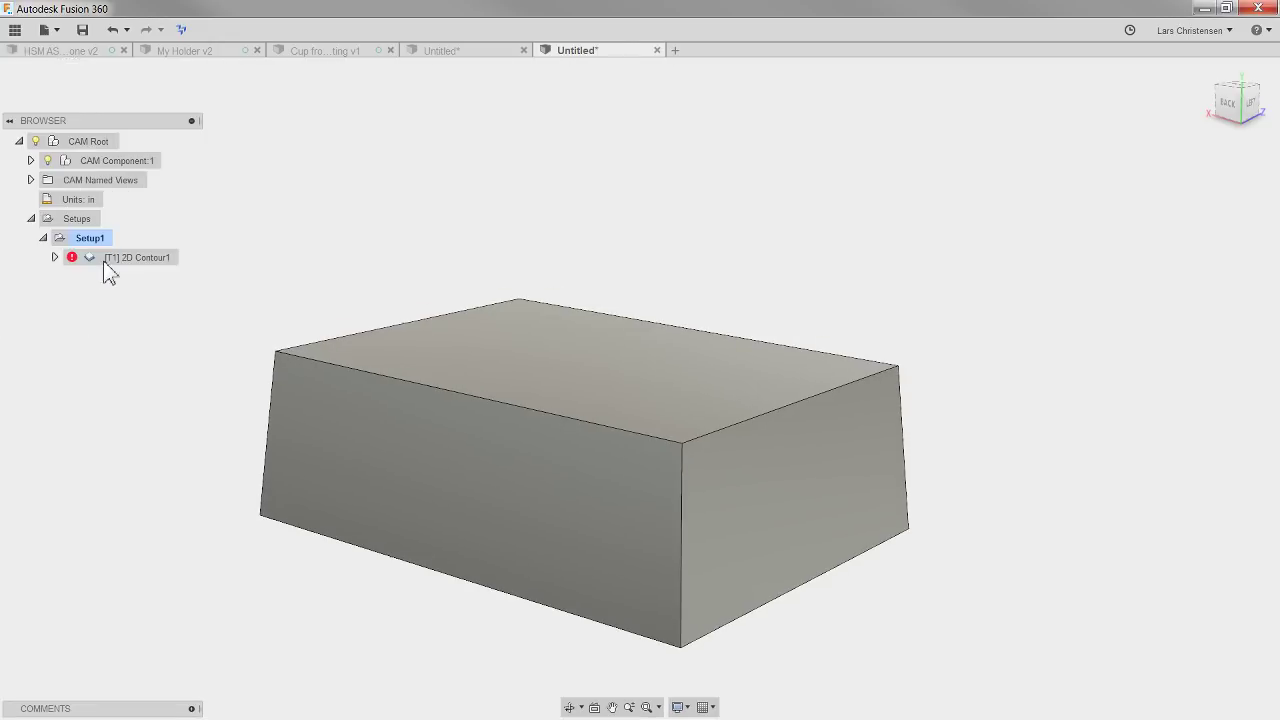
left_click(141, 262)
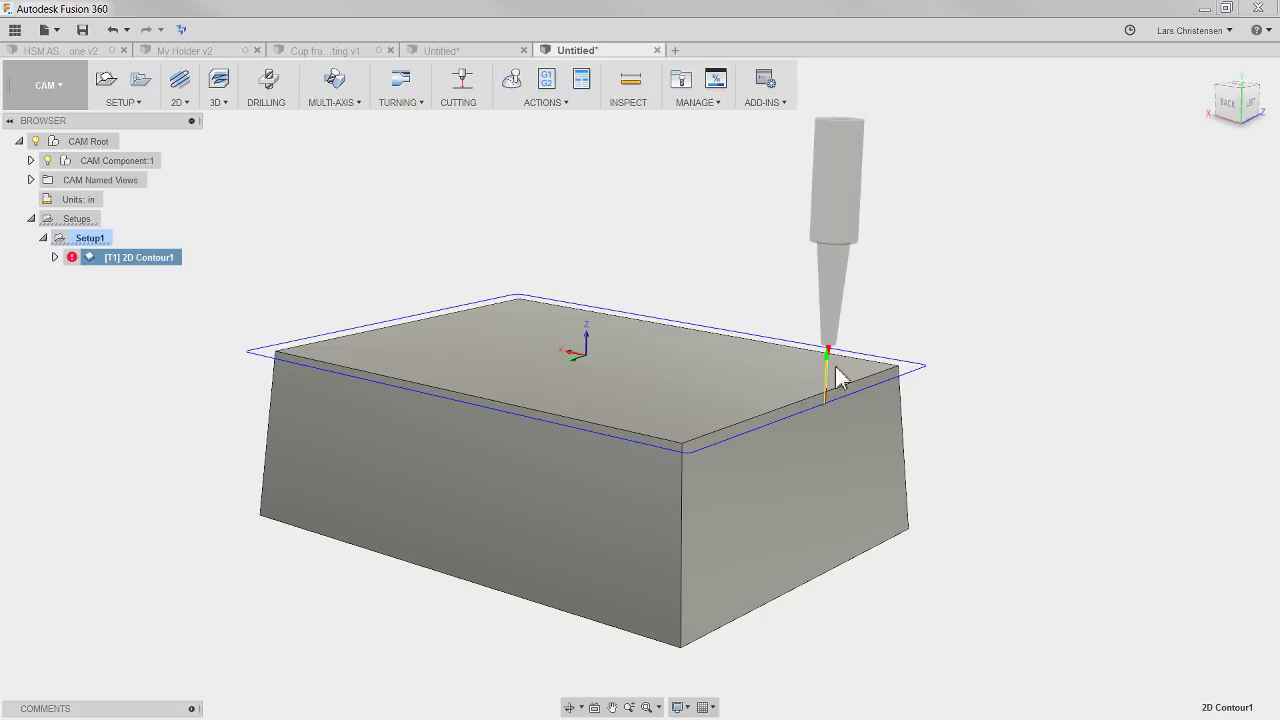
right_click(147, 267)
left_click(178, 262)
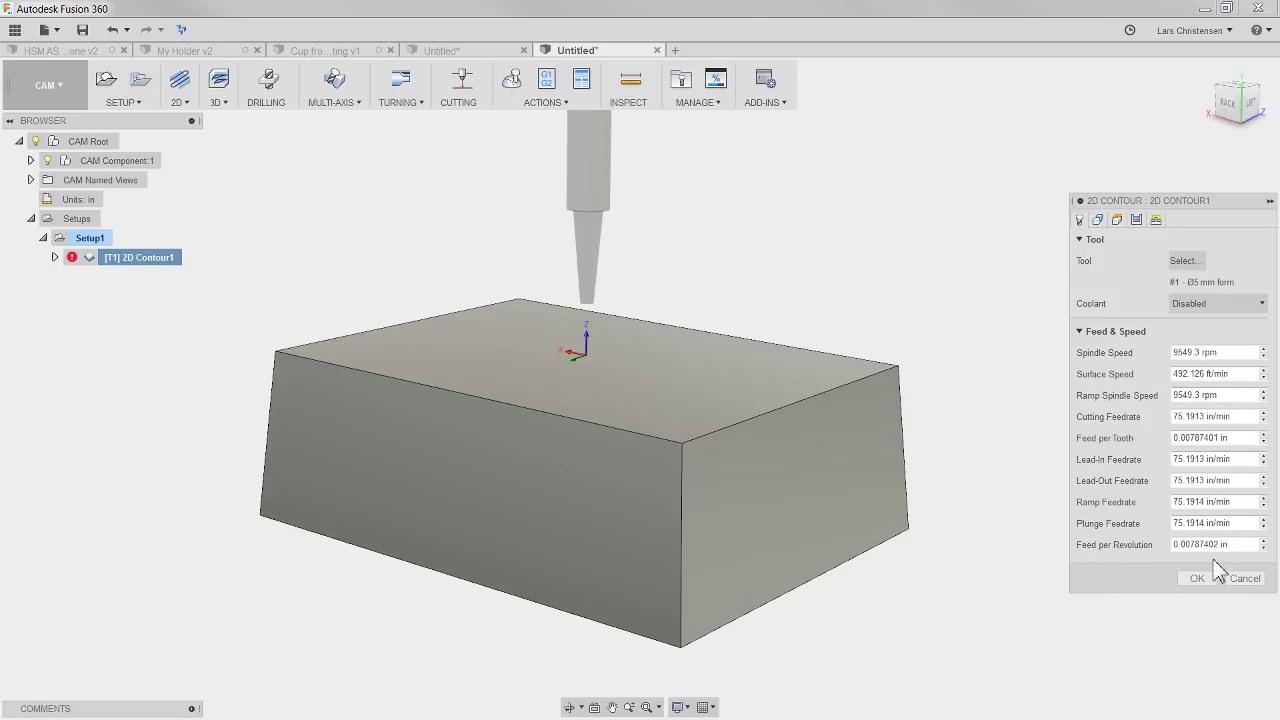
left_click(1099, 222)
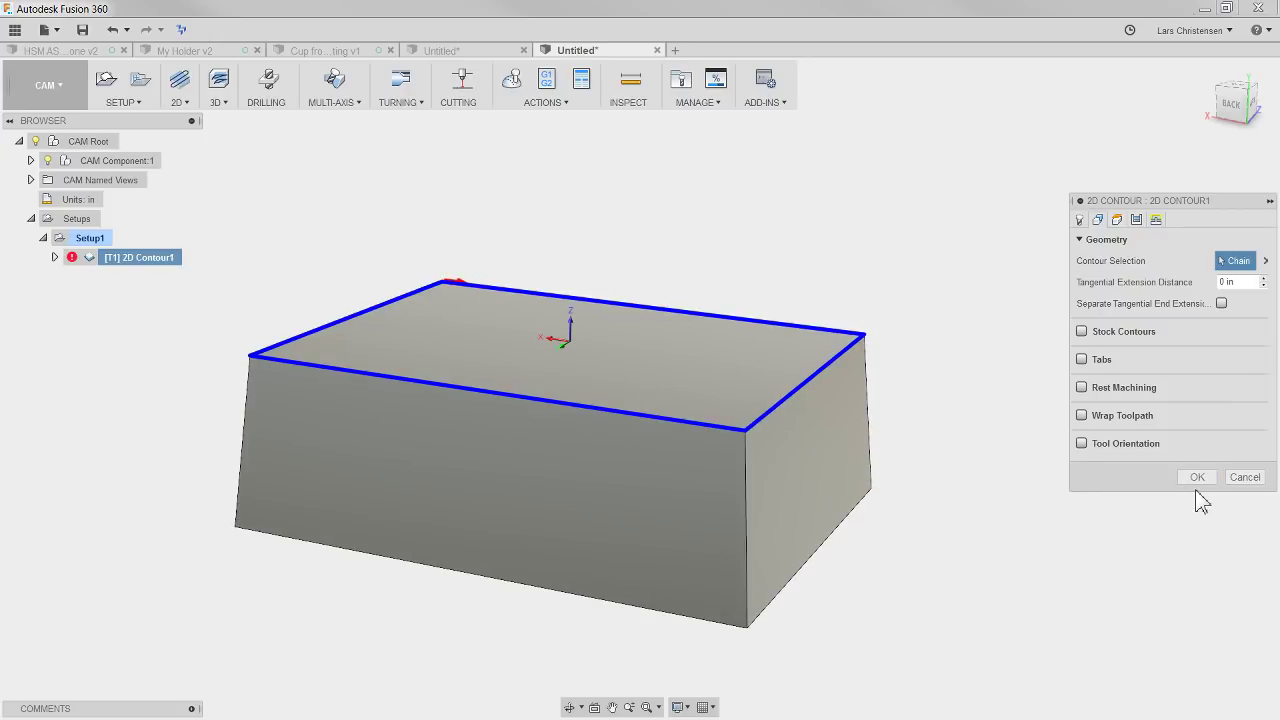
left_click(1198, 479)
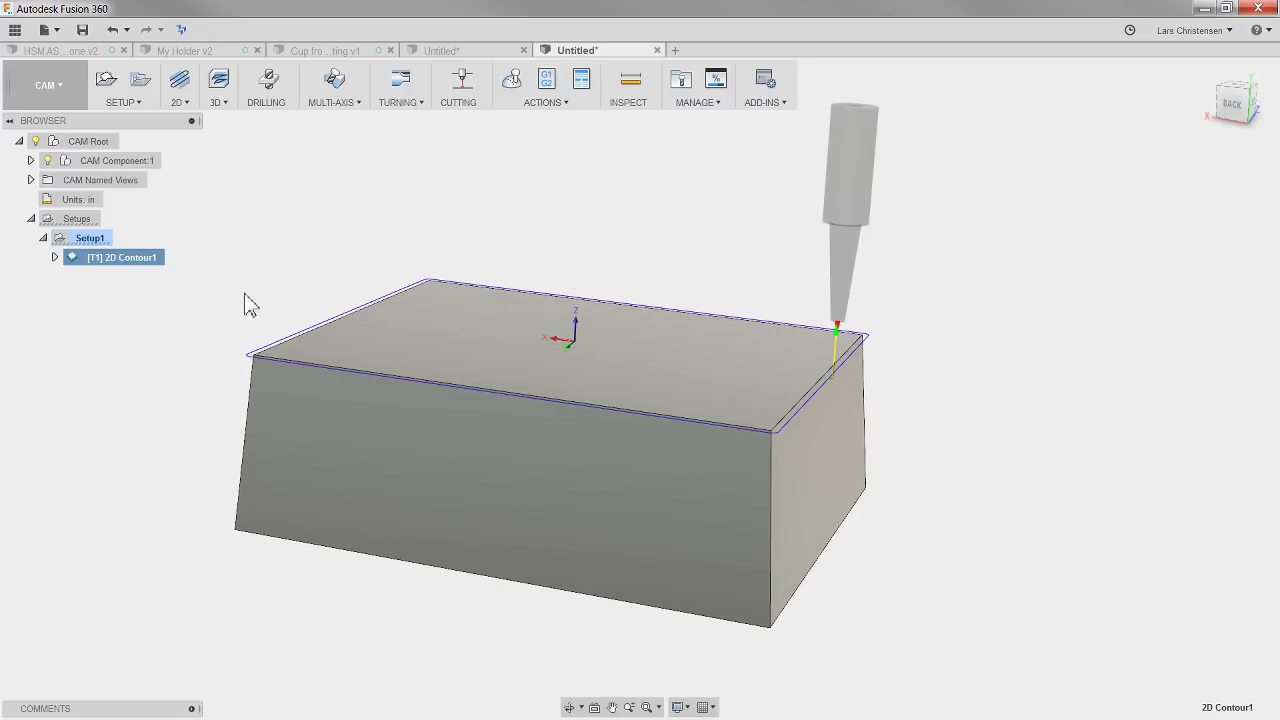
Edit the 2D contour's bottom height with a millimetre offset that lowers the cut below the selected contour, and regenerate the toolpath
middle_click_drag(817, 366, 890, 465, "shift")
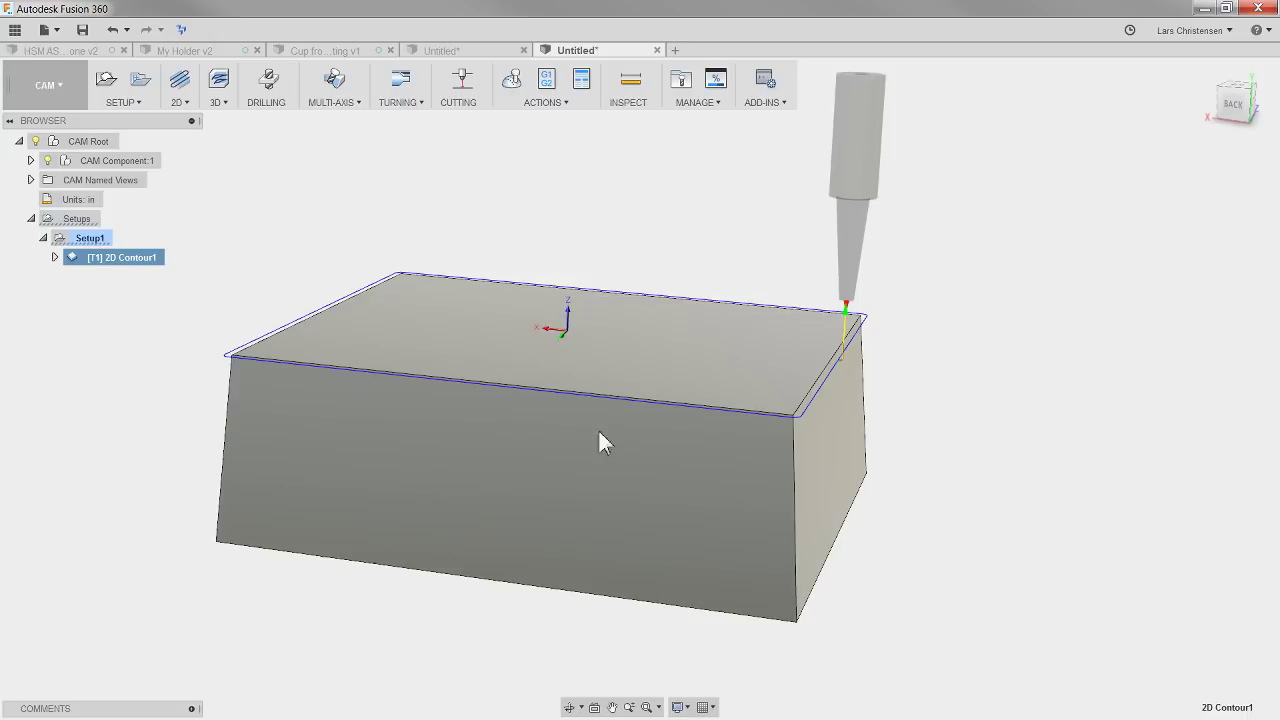
right_click(126, 259)
left_click(150, 264)
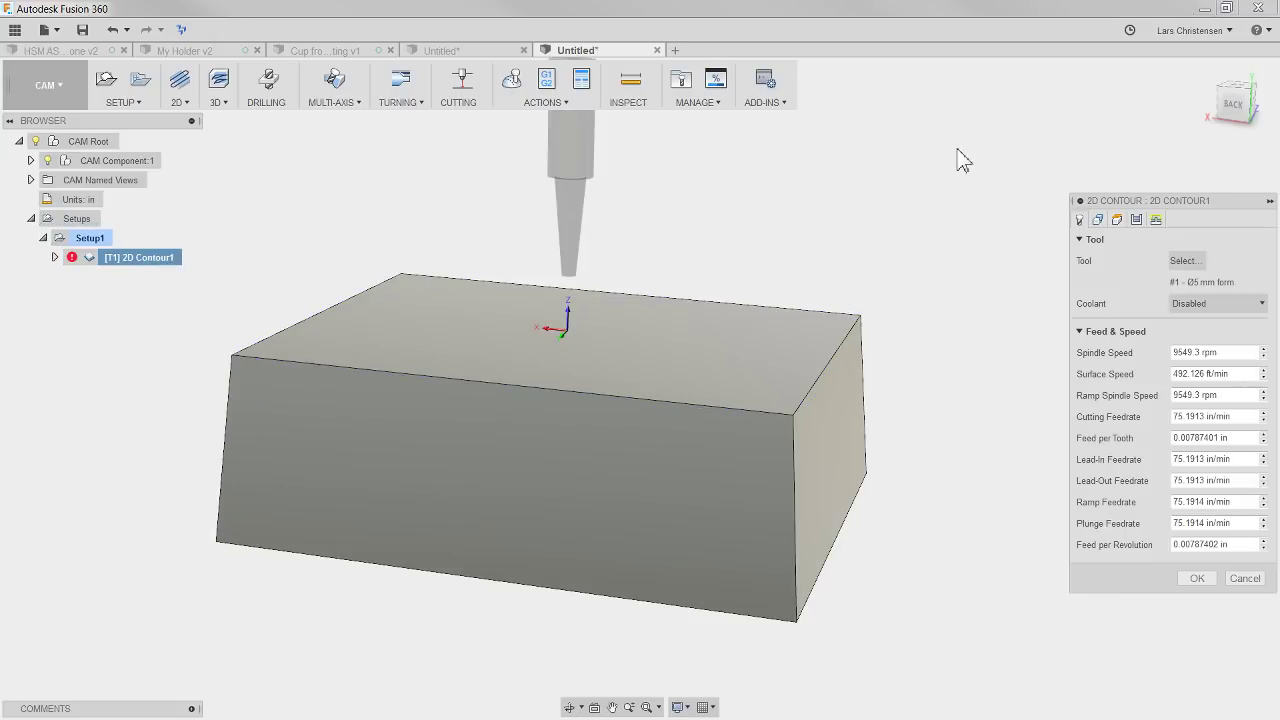
left_click(1117, 220)
double_click(1122, 564)
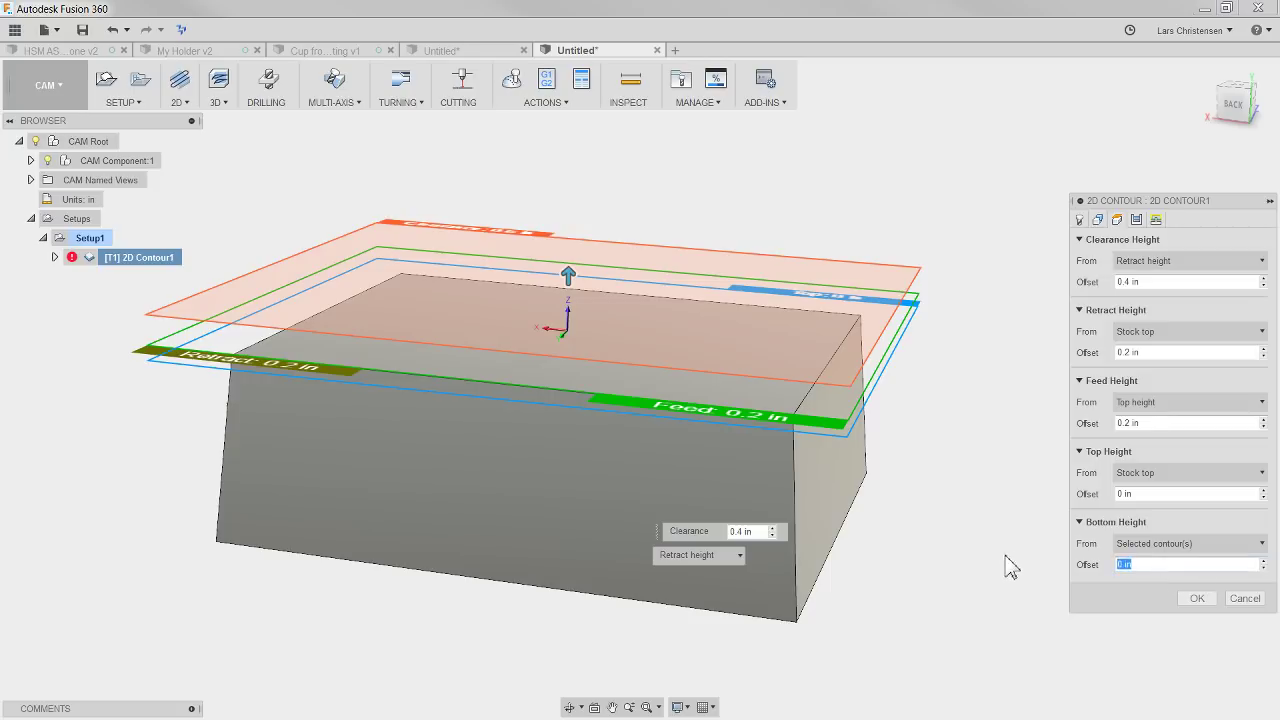
key("BackSpace")
type("mm")
left_click(1180, 592)
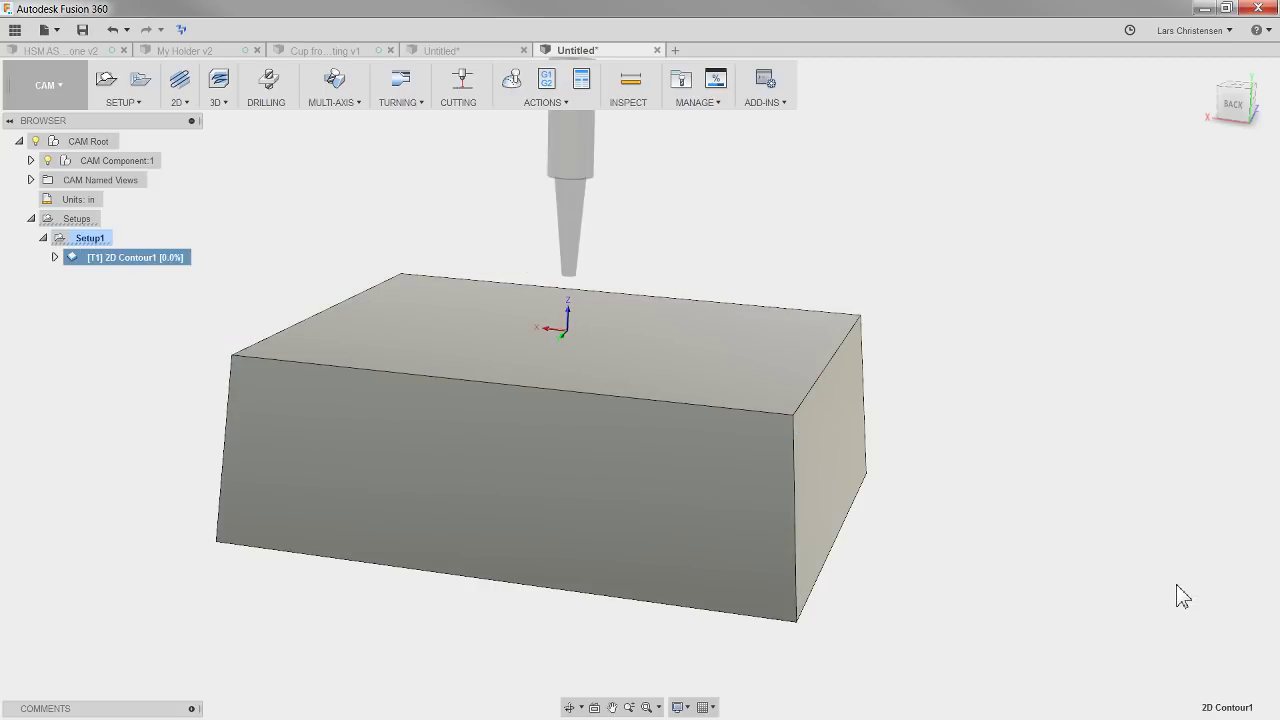
Simulate the 2D contour in the back view, checking how the tapered tool meets the drafted side, and close the simulation
middle_click_drag(899, 611, 950, 300, "shift")
left_click(1237, 103)
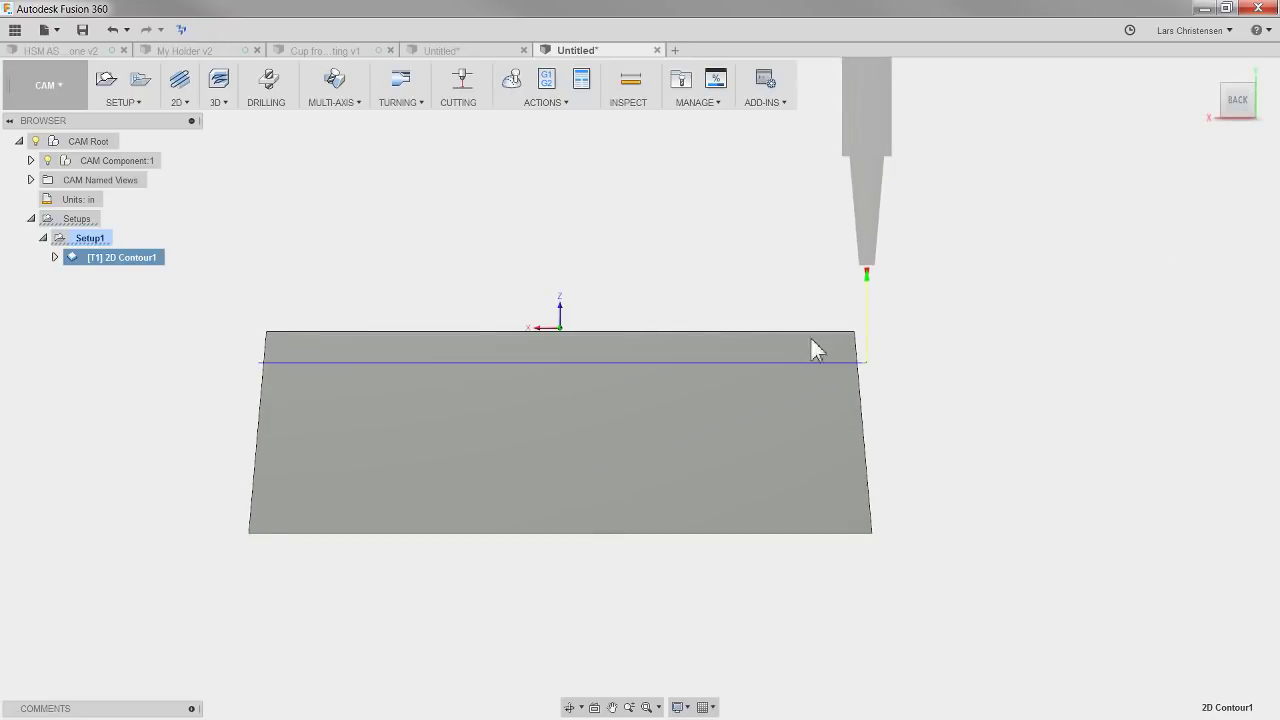
scroll(810, 336, "up", 5)
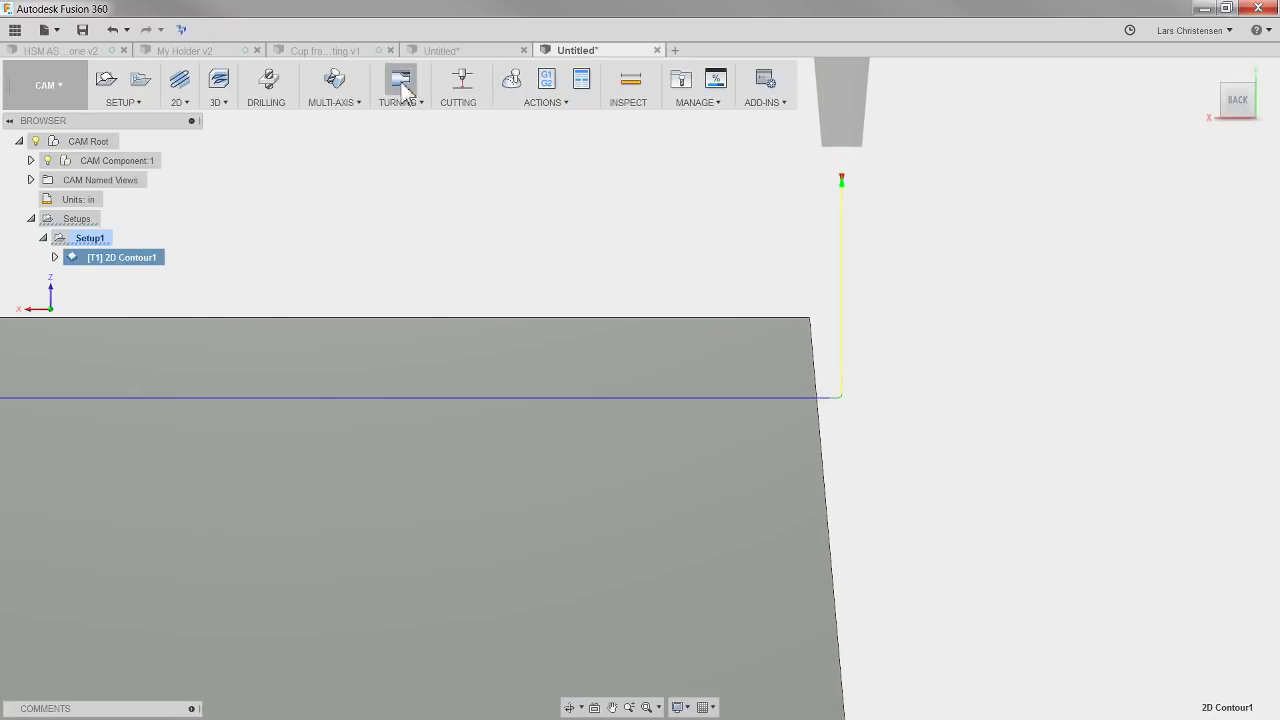
left_click(511, 80)
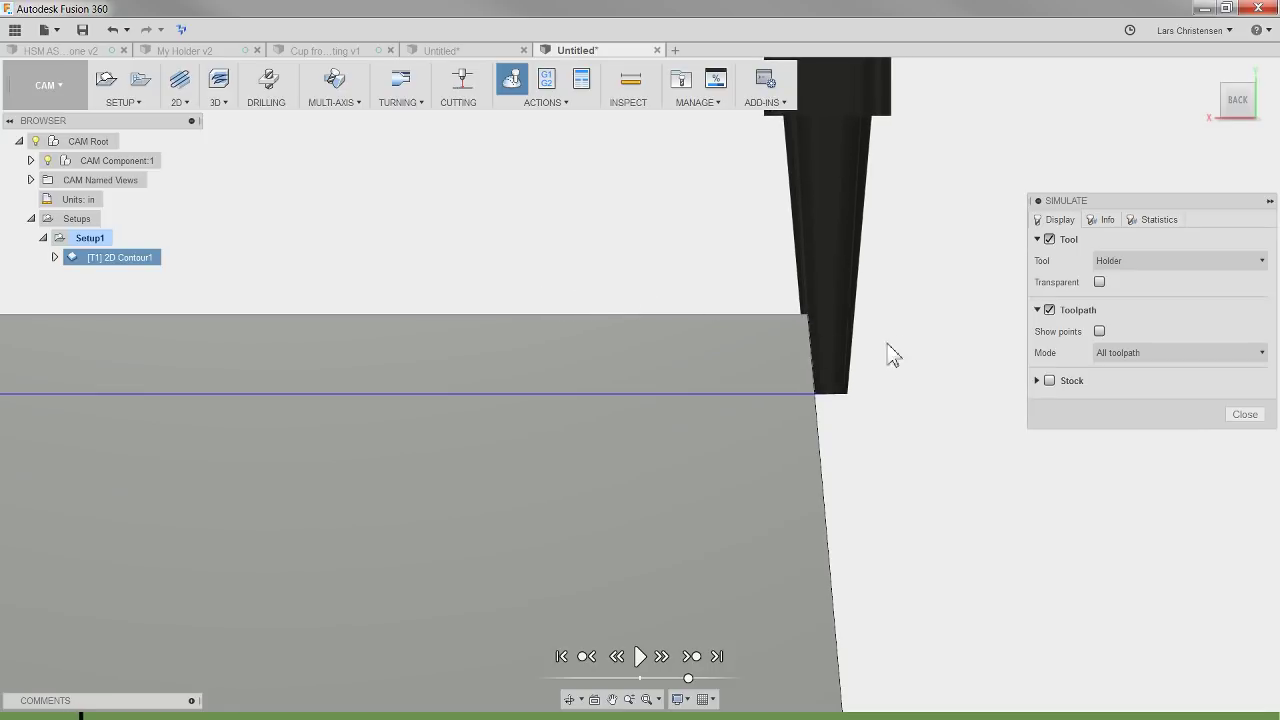
scroll(822, 335, "up", 3)
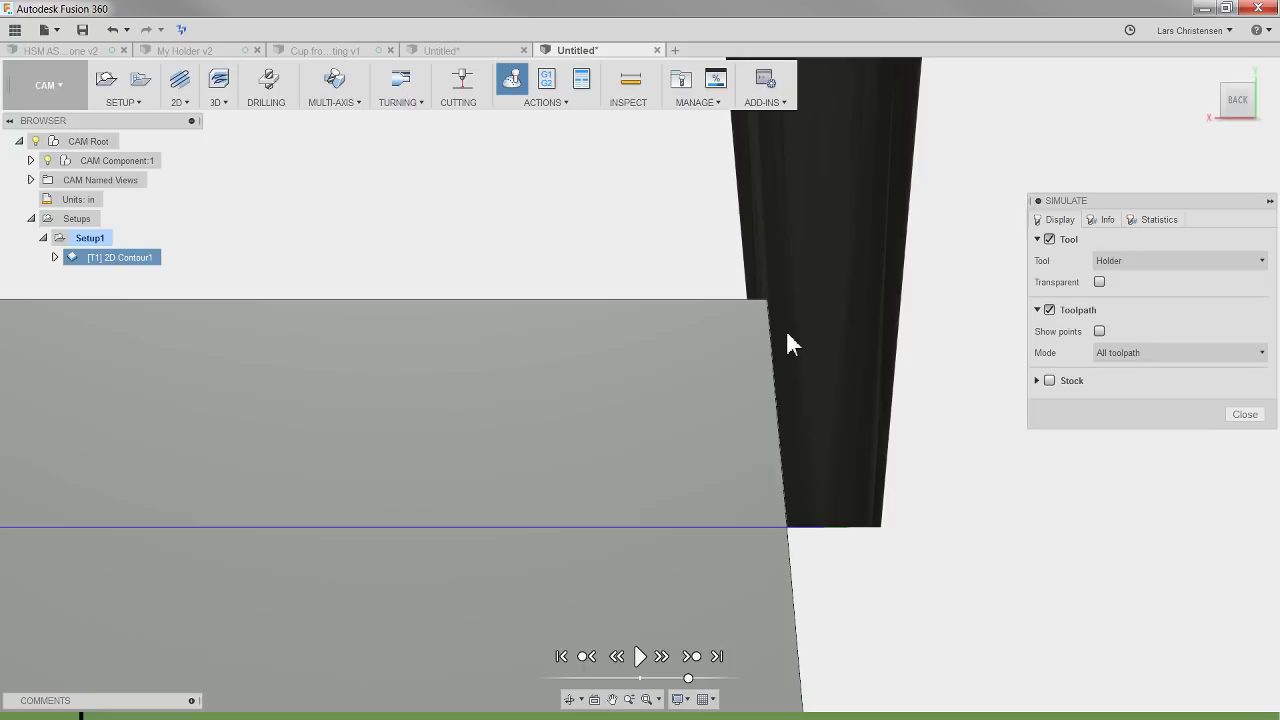
left_click(1245, 414)
middle_click_drag(1249, 423, 966, 434, "shift")
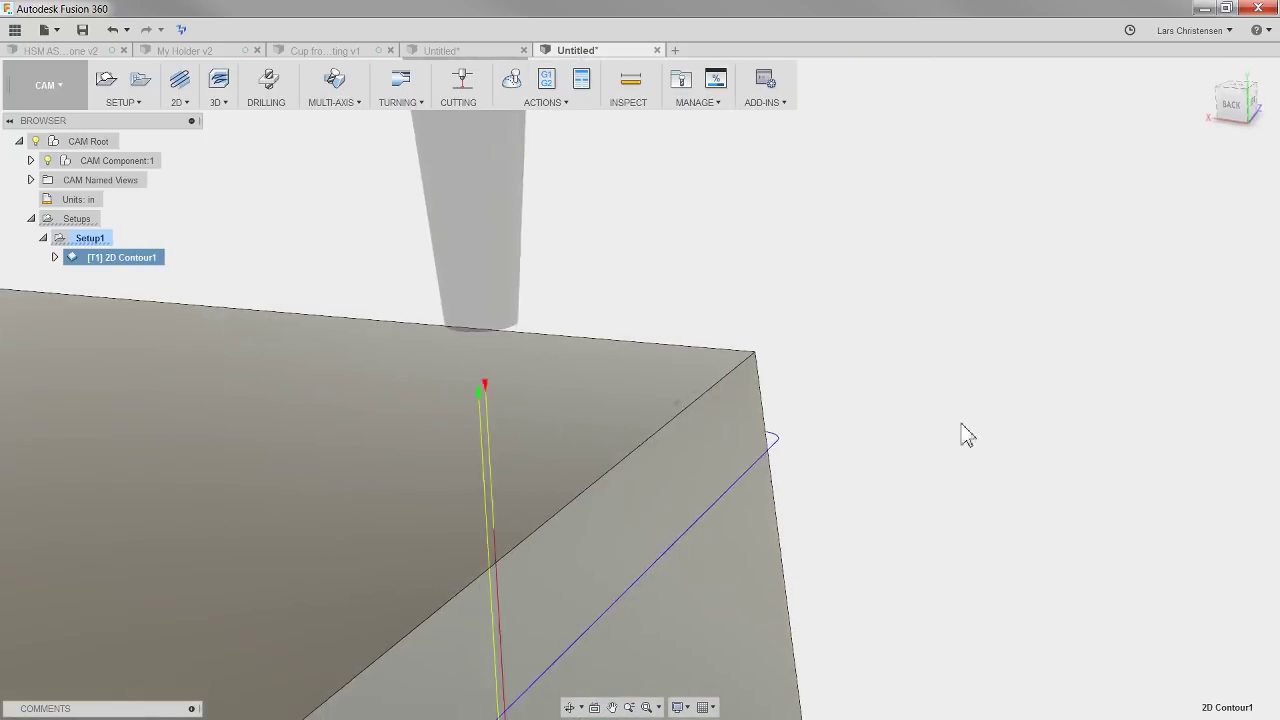
left_click(970, 393)
scroll(960, 390, "down", 5)
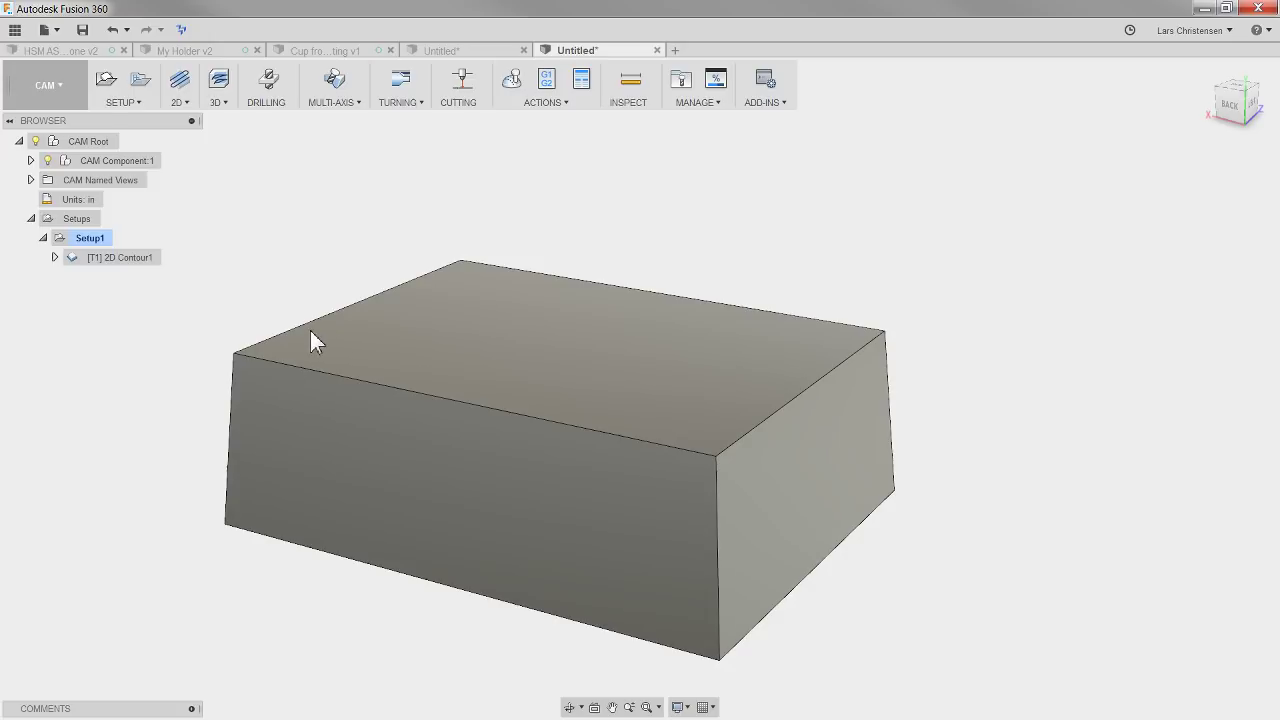
In the Model workspace, create an offset construction plane at -10 mm from the block's top face
left_click(55, 85)
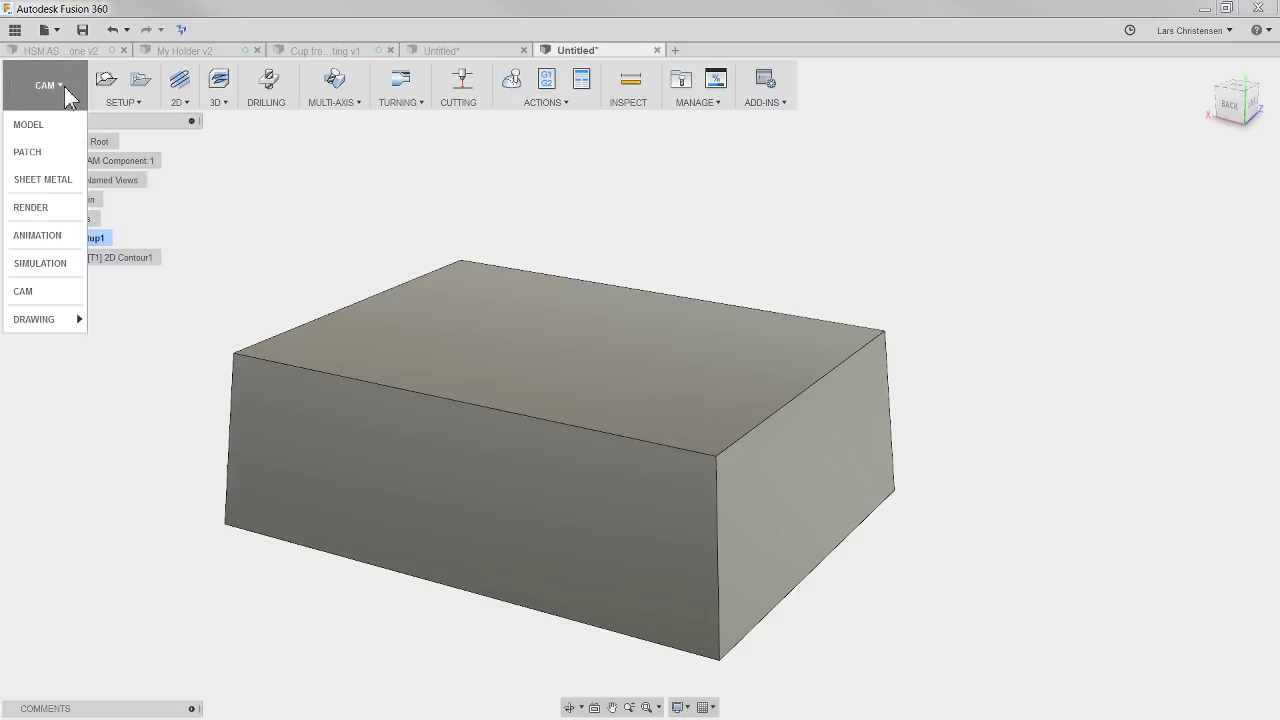
left_click(47, 122)
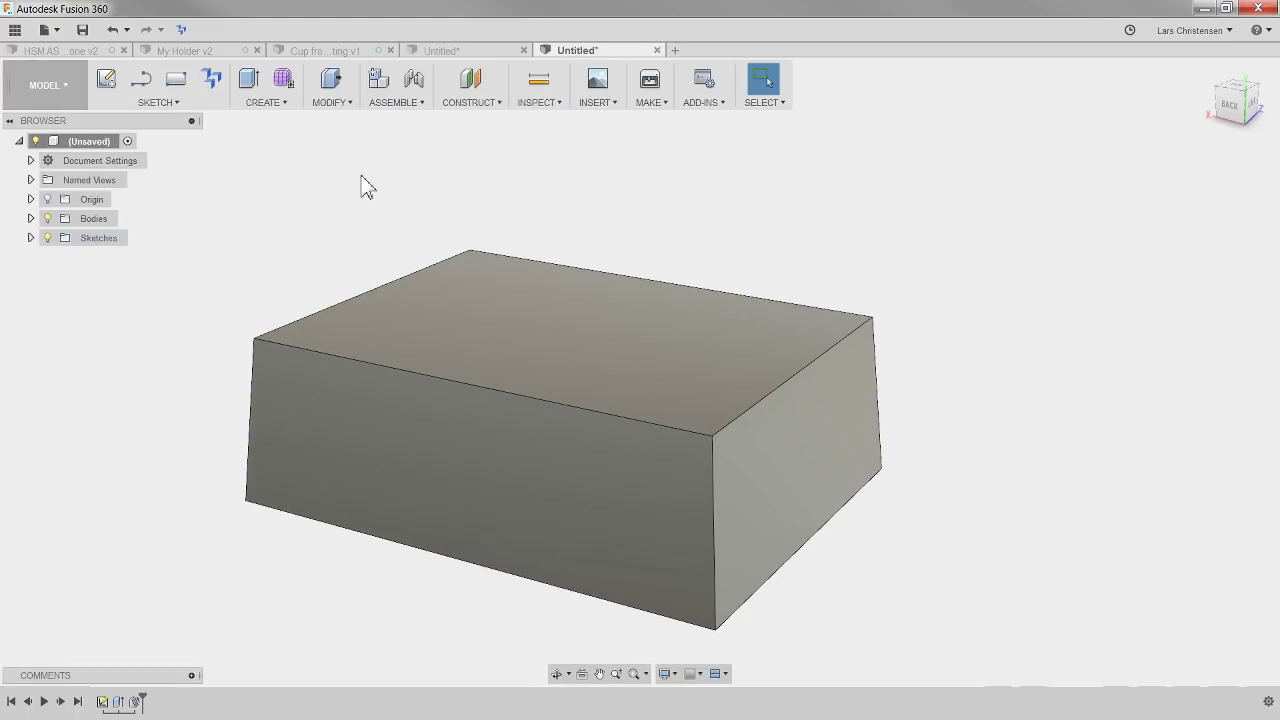
left_click(470, 82)
left_click(662, 328)
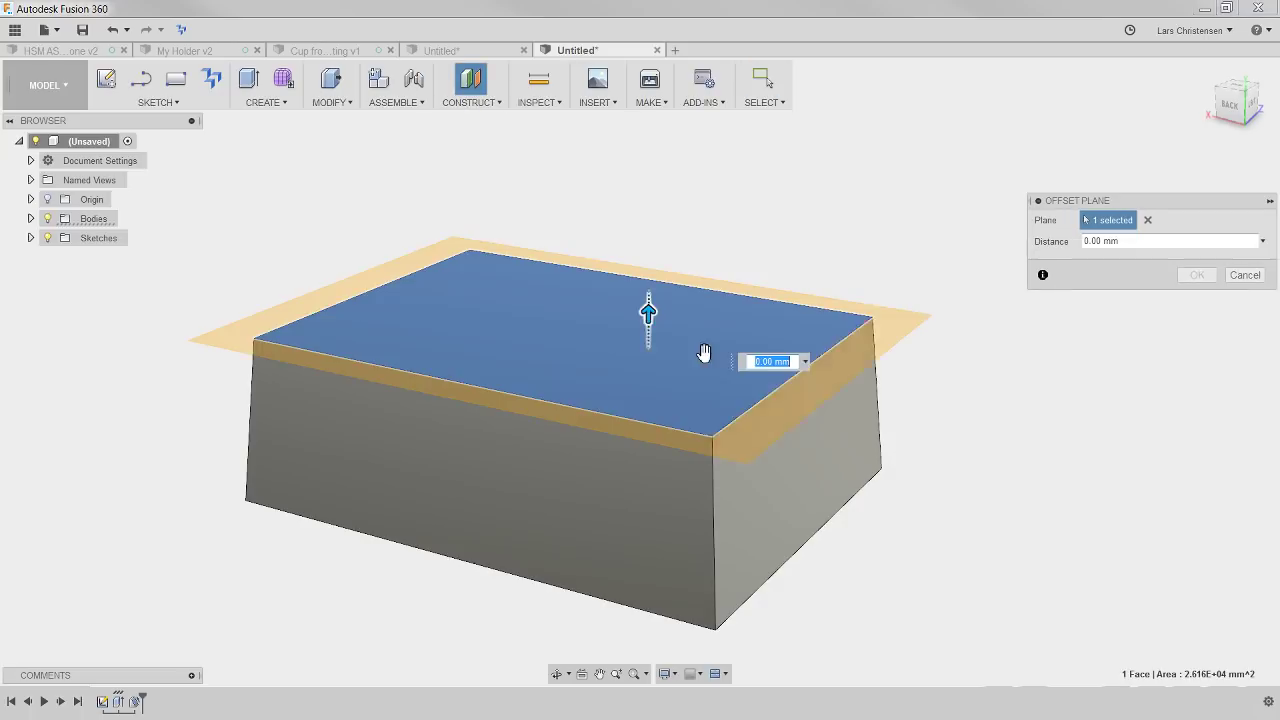
left_click_drag(649, 312, 654, 356)
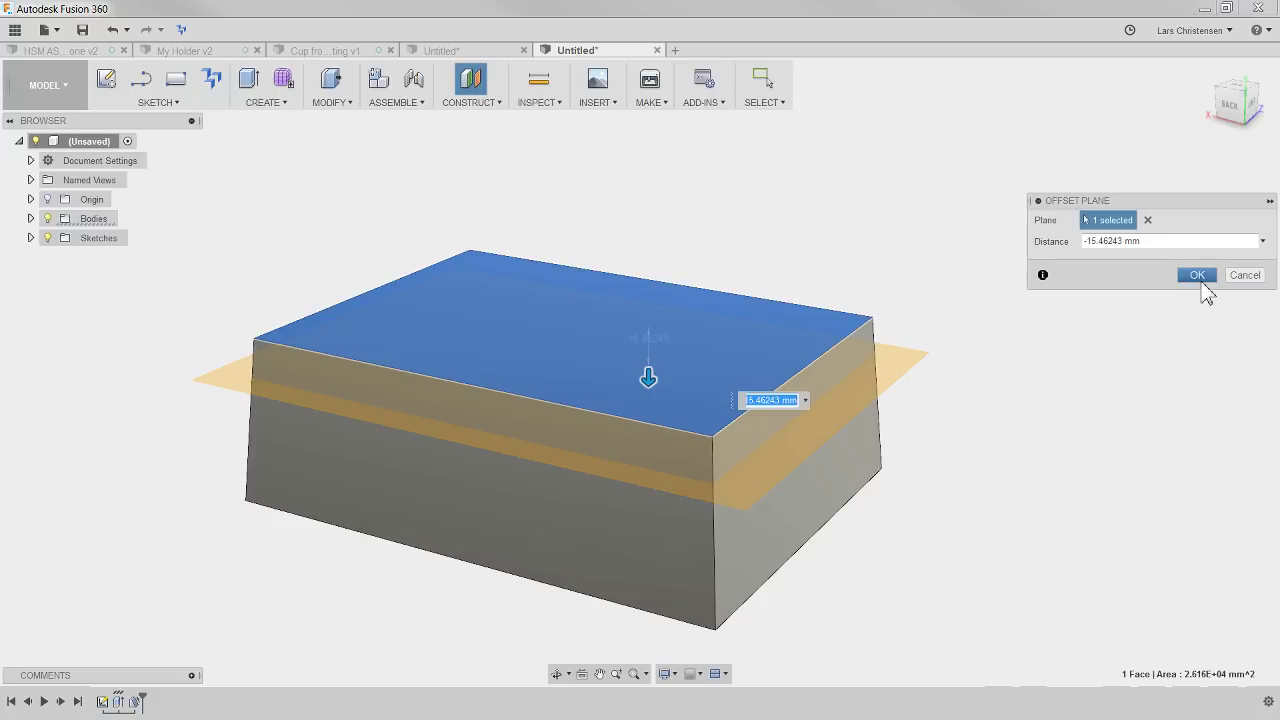
left_click(1170, 241)
type("-10")
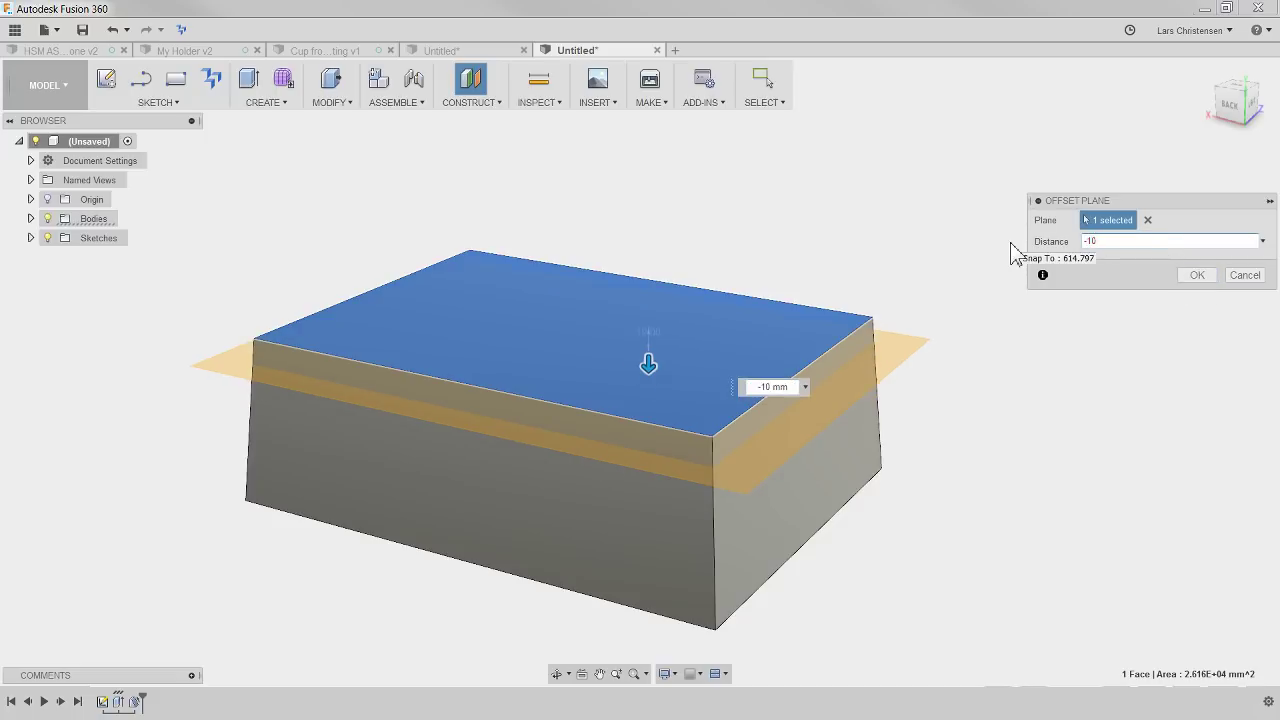
key("Return")
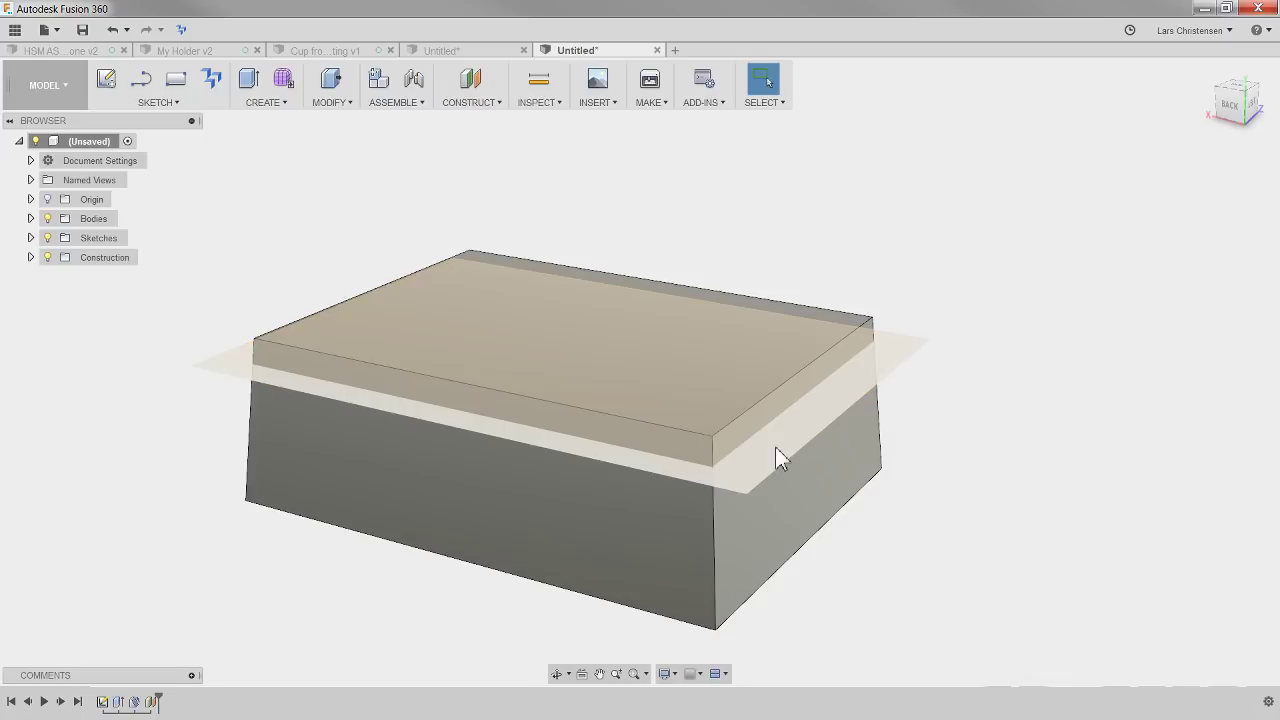
Split one drafted end face of the block with the offset plane, and hide the construction geometry
left_click(777, 450)
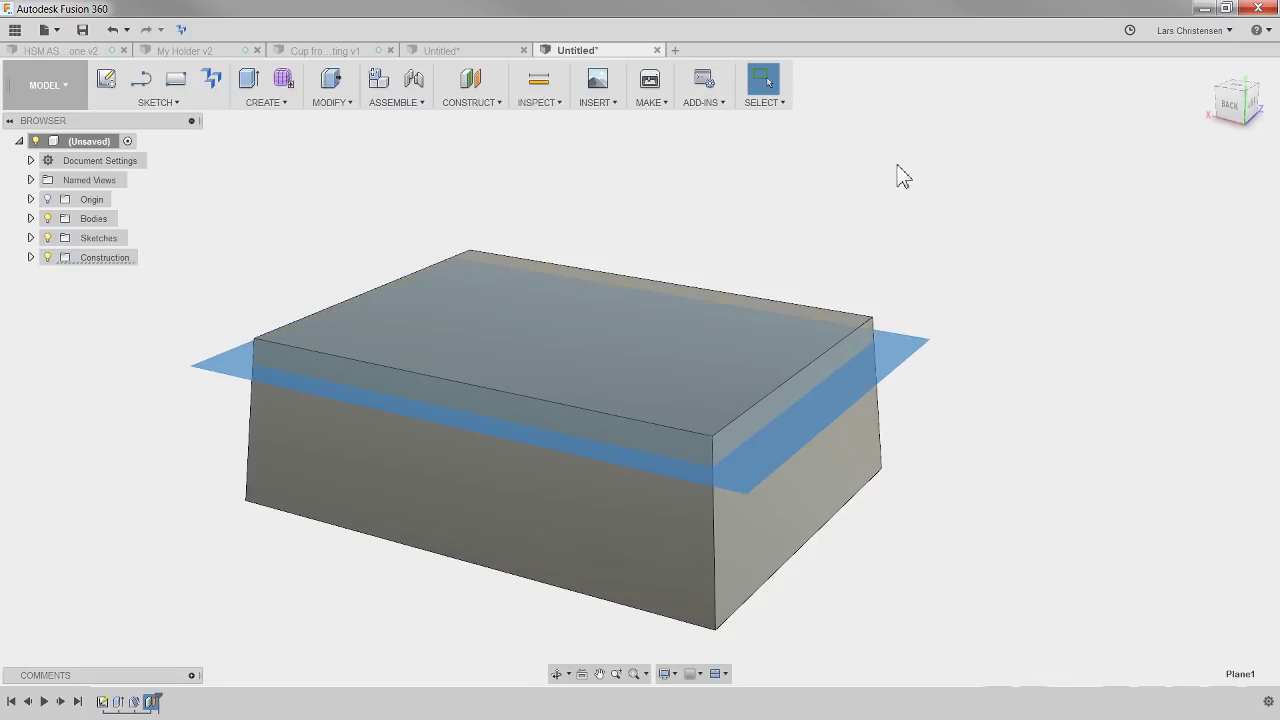
left_click(333, 102)
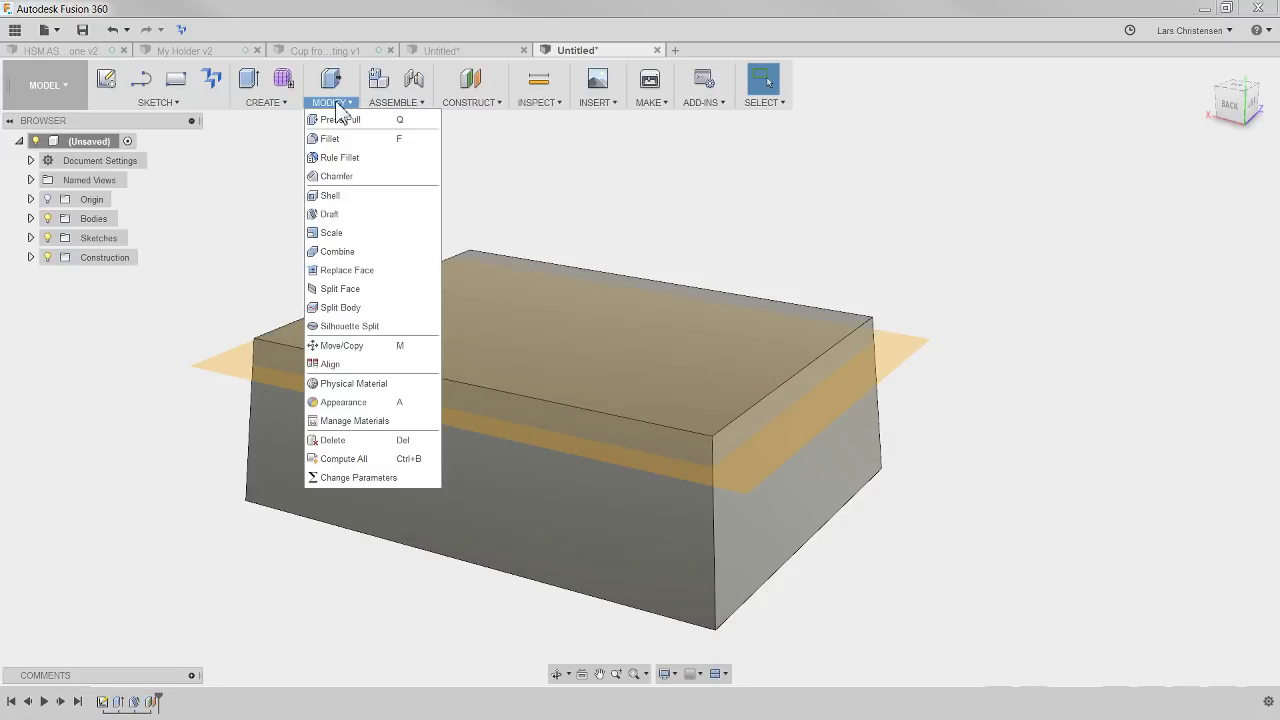
left_click(340, 289)
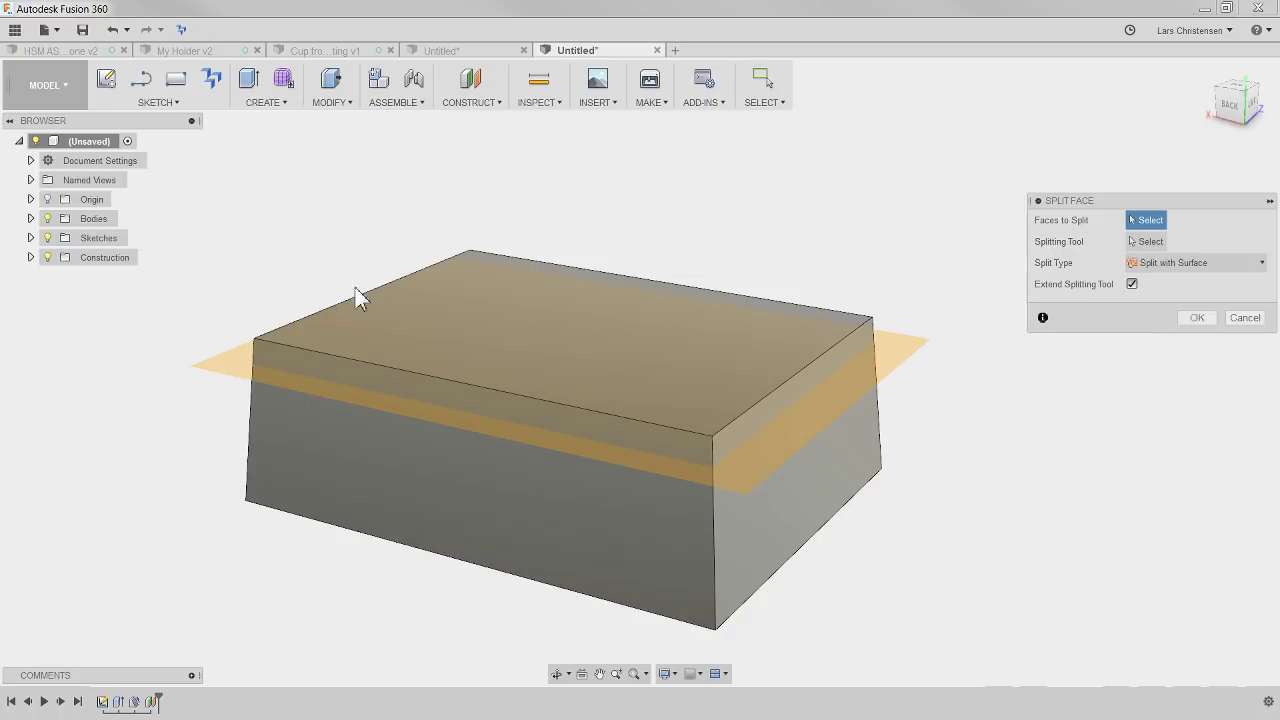
left_click(837, 480)
left_click(1148, 246)
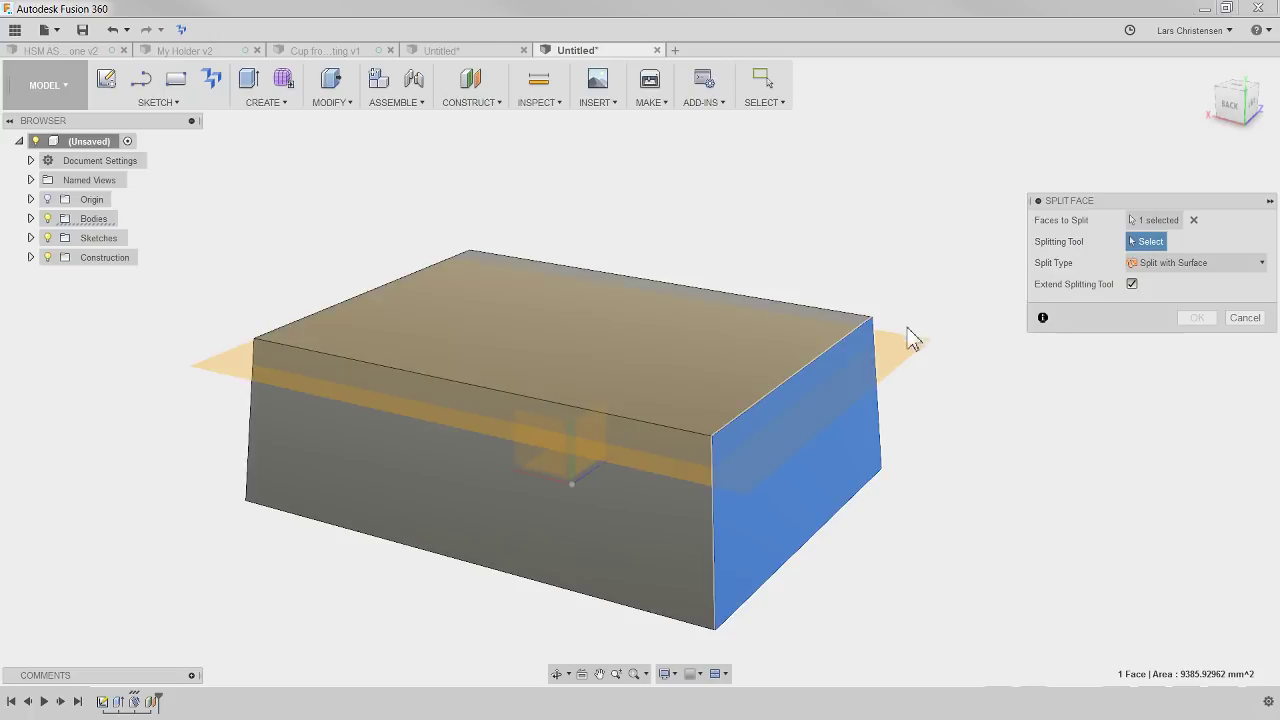
left_click(908, 352)
left_click(1197, 275)
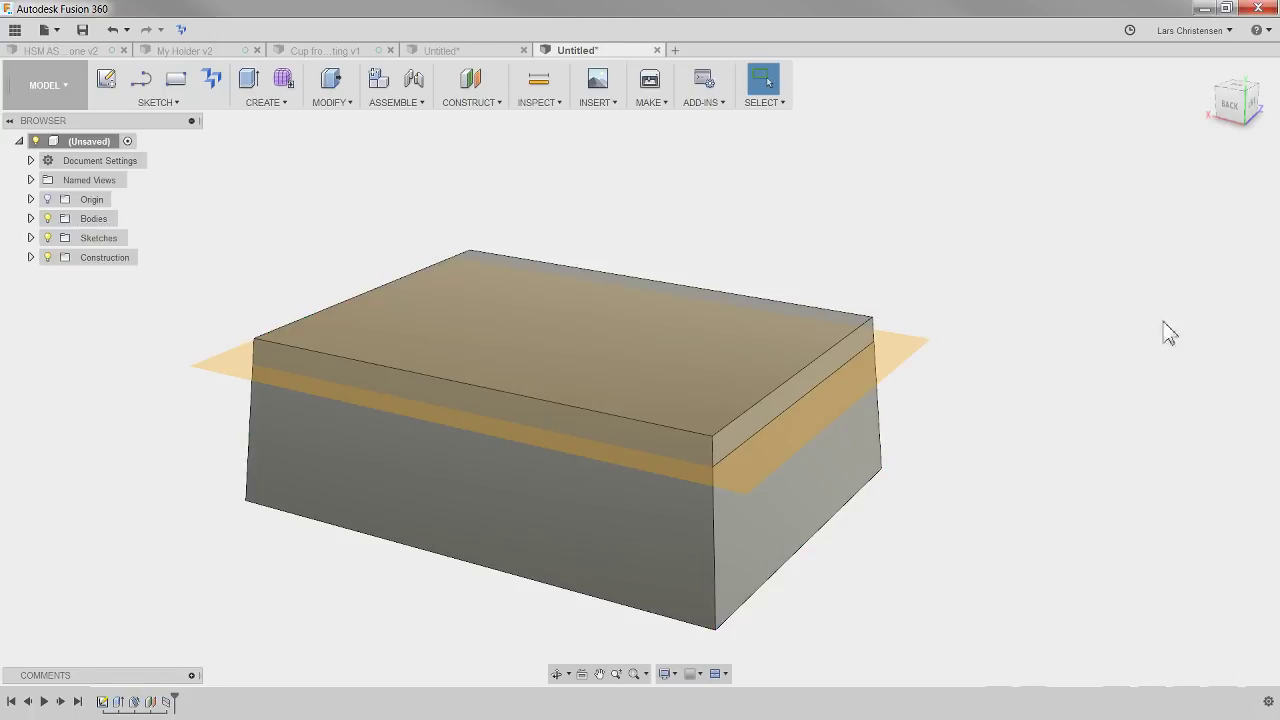
left_click(47, 257)
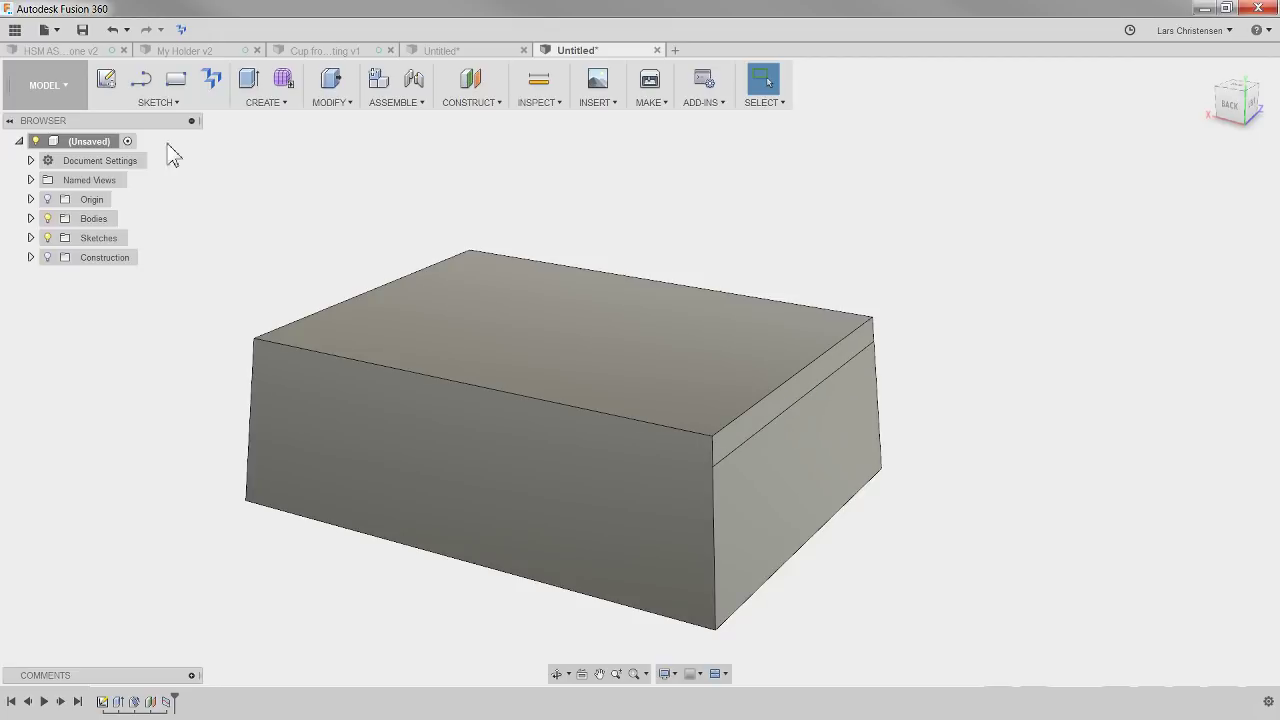
Back in the CAM workspace, replace the 2D contour's top-edge chain with the split line on the end face and regenerate
left_click(42, 86)
left_click(25, 290)
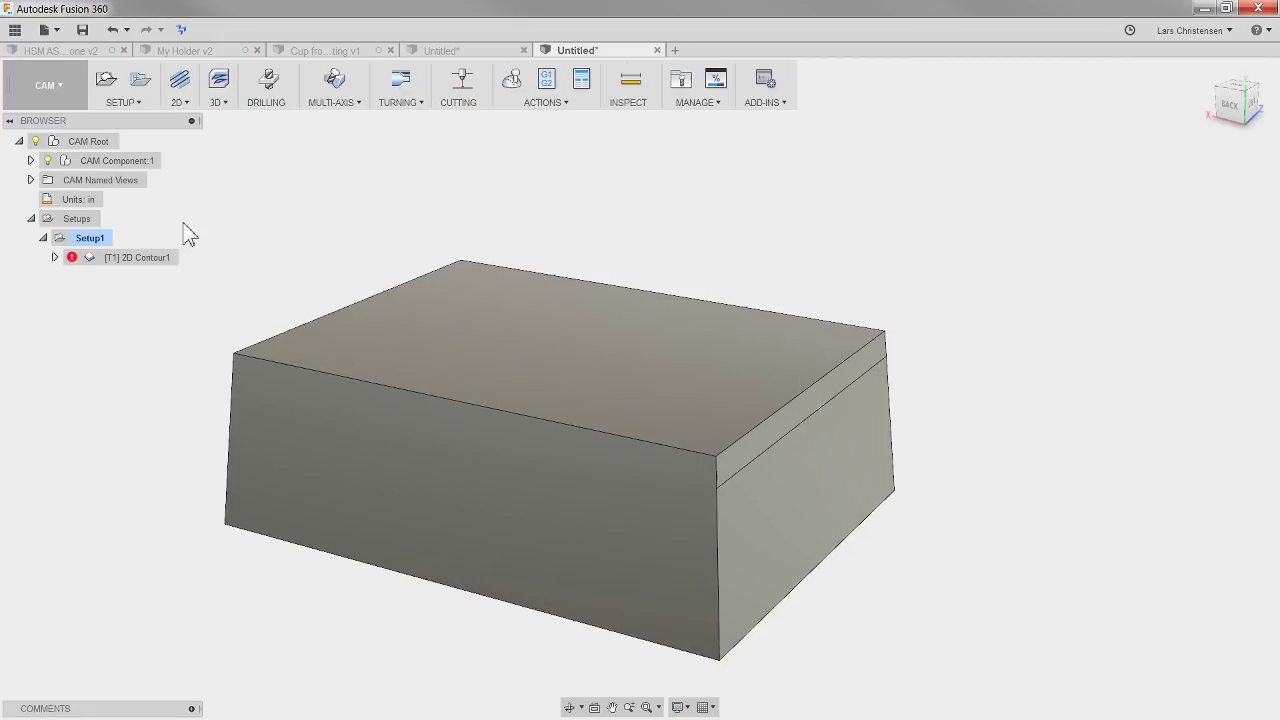
right_click(140, 257)
left_click(110, 265)
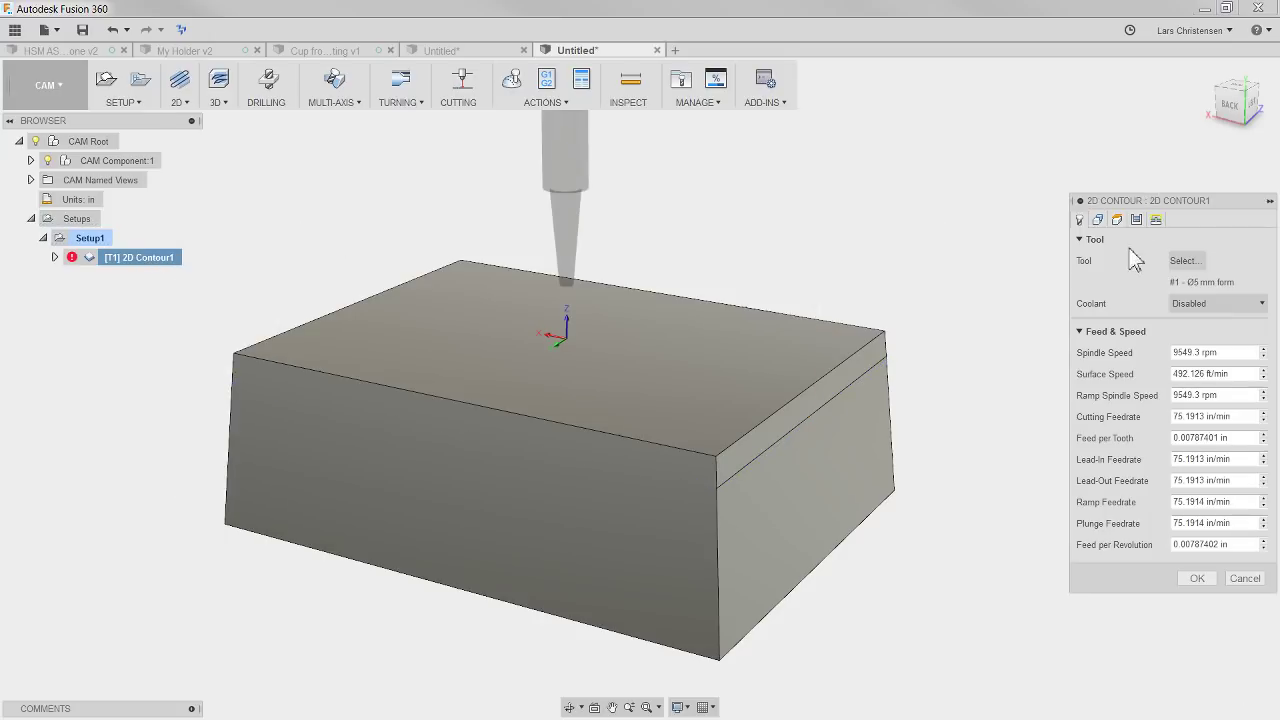
left_click(1097, 219)
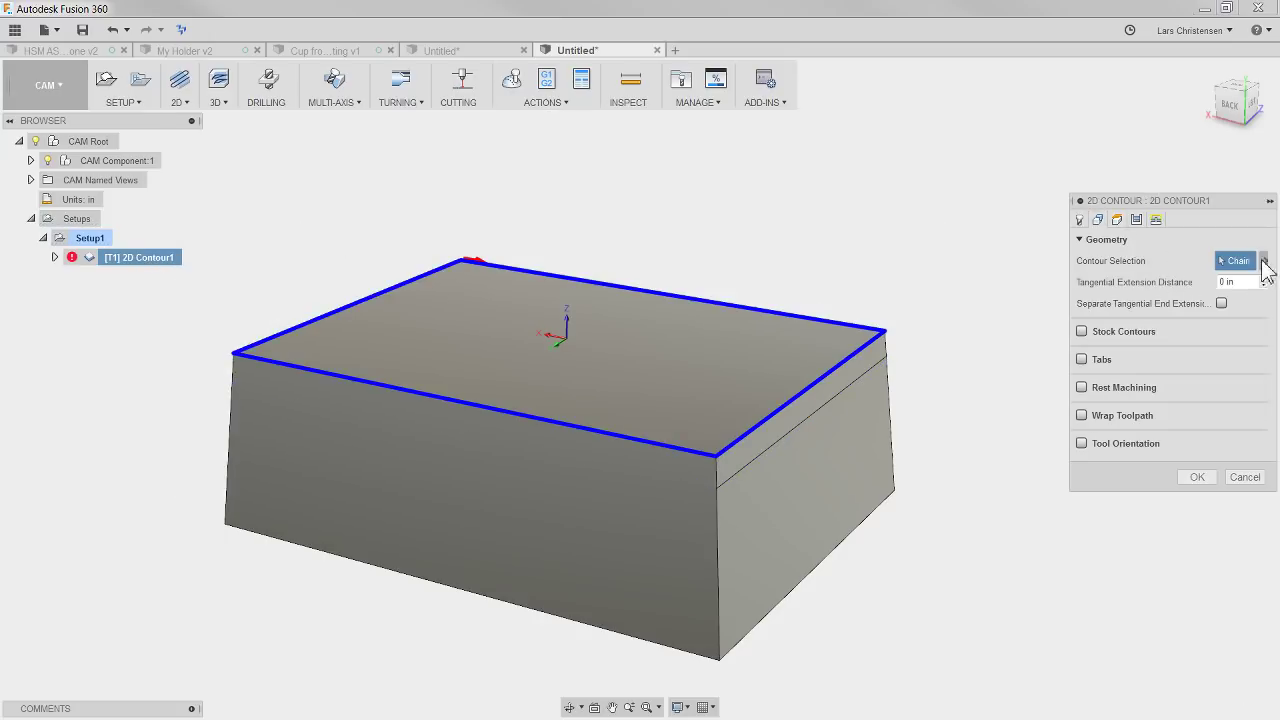
left_click(1263, 261)
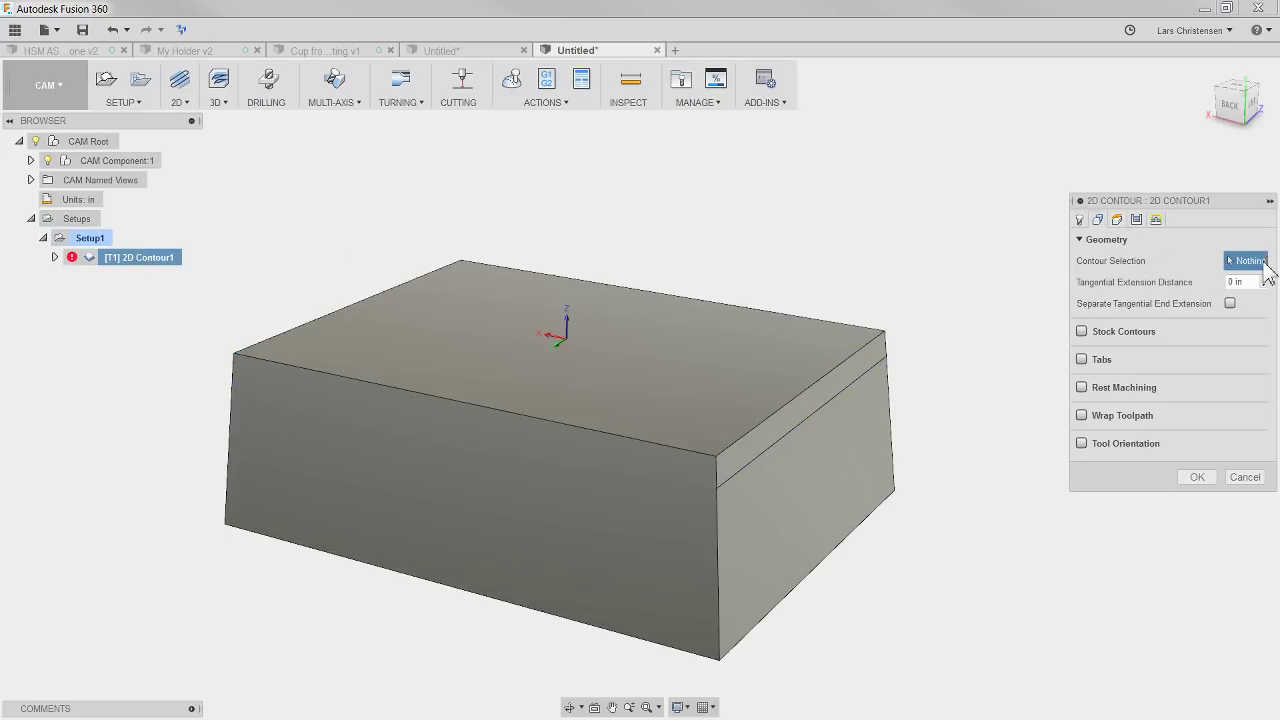
left_click(878, 365)
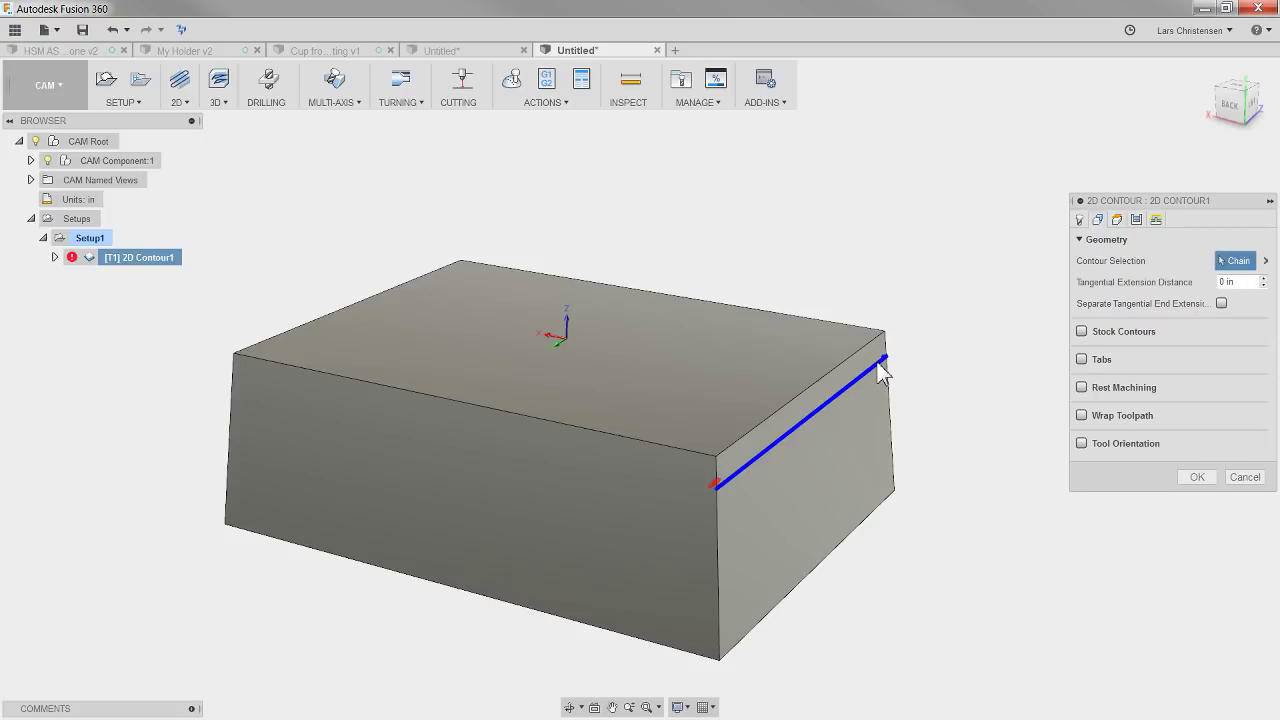
left_click(714, 485)
left_click(1197, 478)
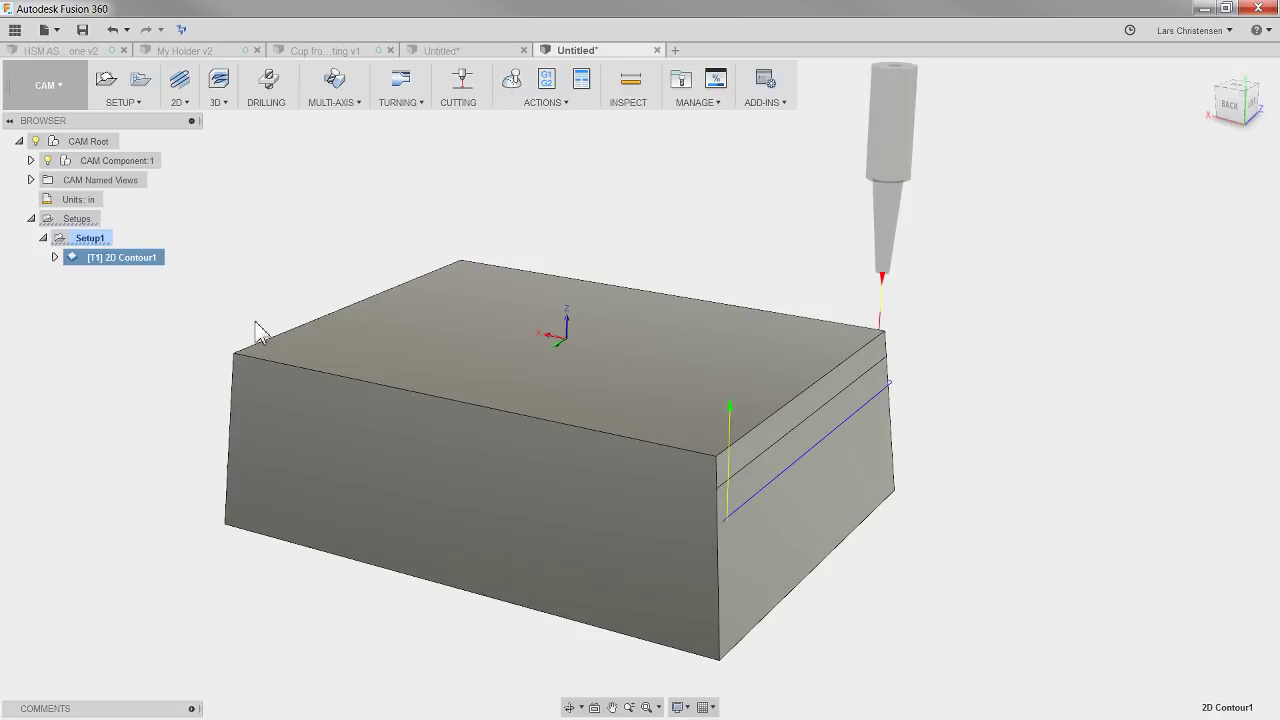
Set the 2D contour's bottom height offset to 0 from the selected contour and regenerate the toolpath
right_click(116, 257)
left_click(140, 258)
left_click(1136, 219)
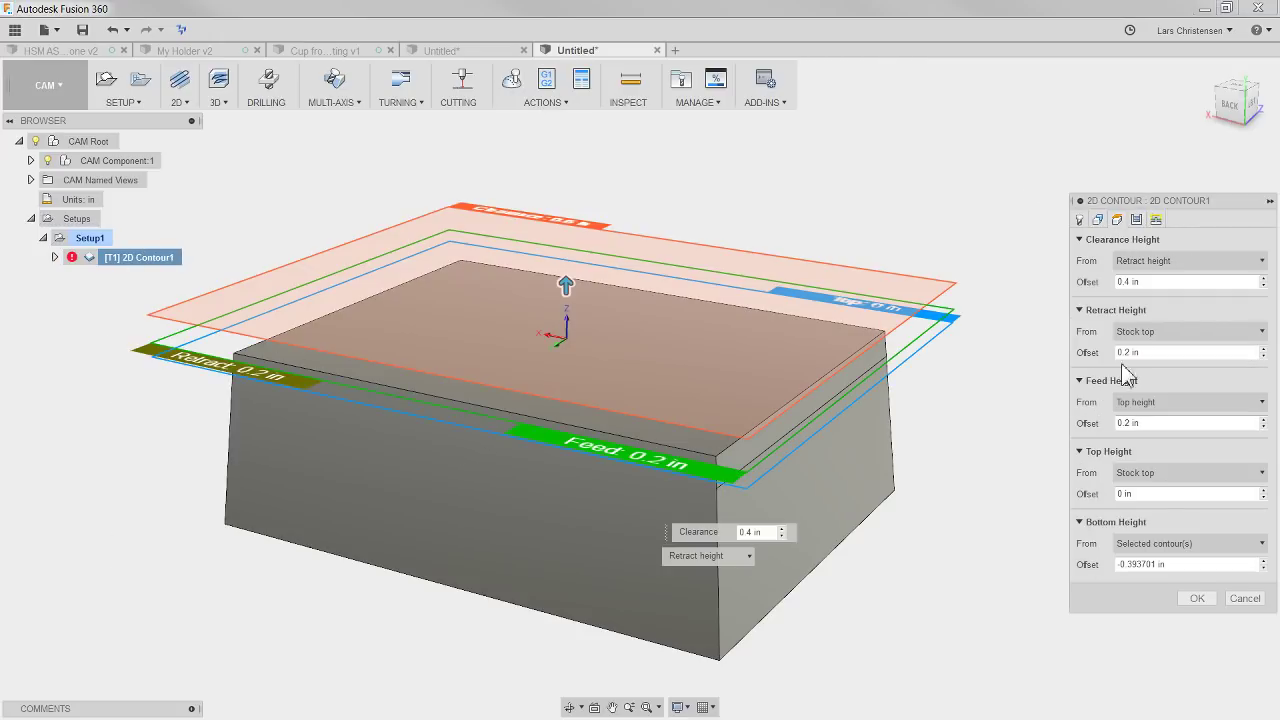
double_click(1192, 564)
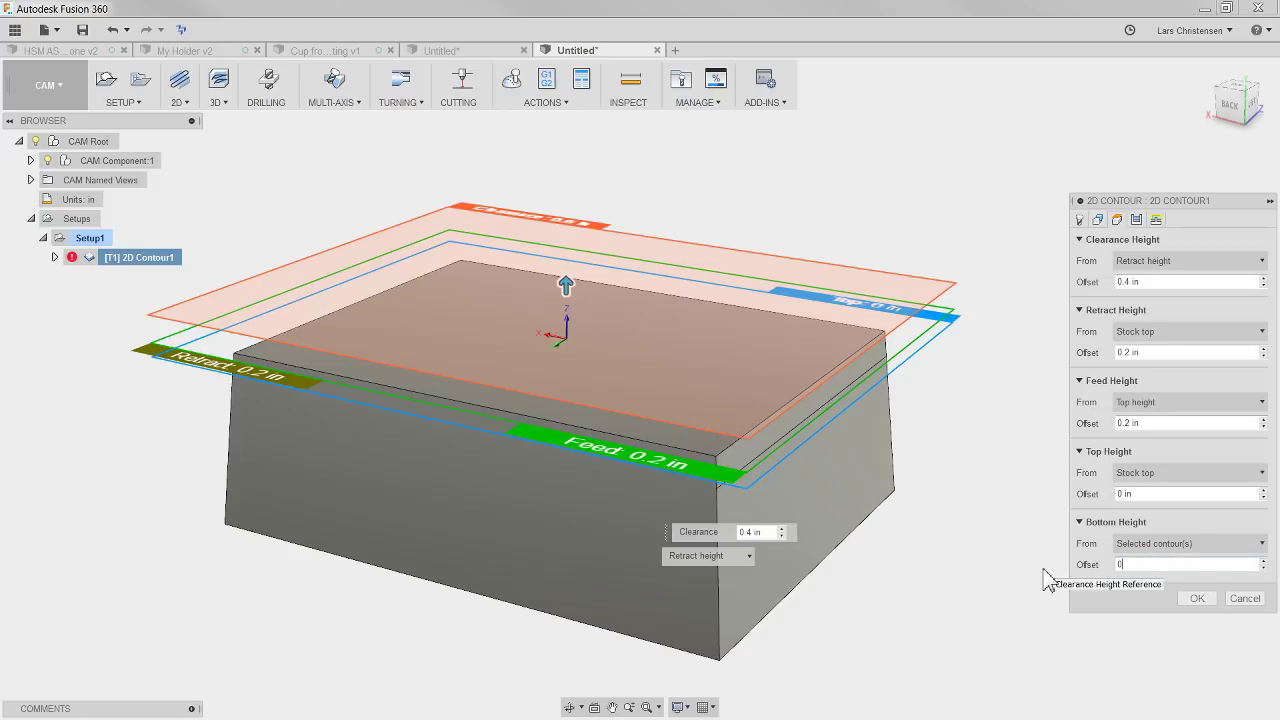
key("Return")
Simulate the split-line contour in the back view, inspect the tool against the drafted face up close, and close the simulation
middle_click_drag(594, 440, 714, 320, "shift")
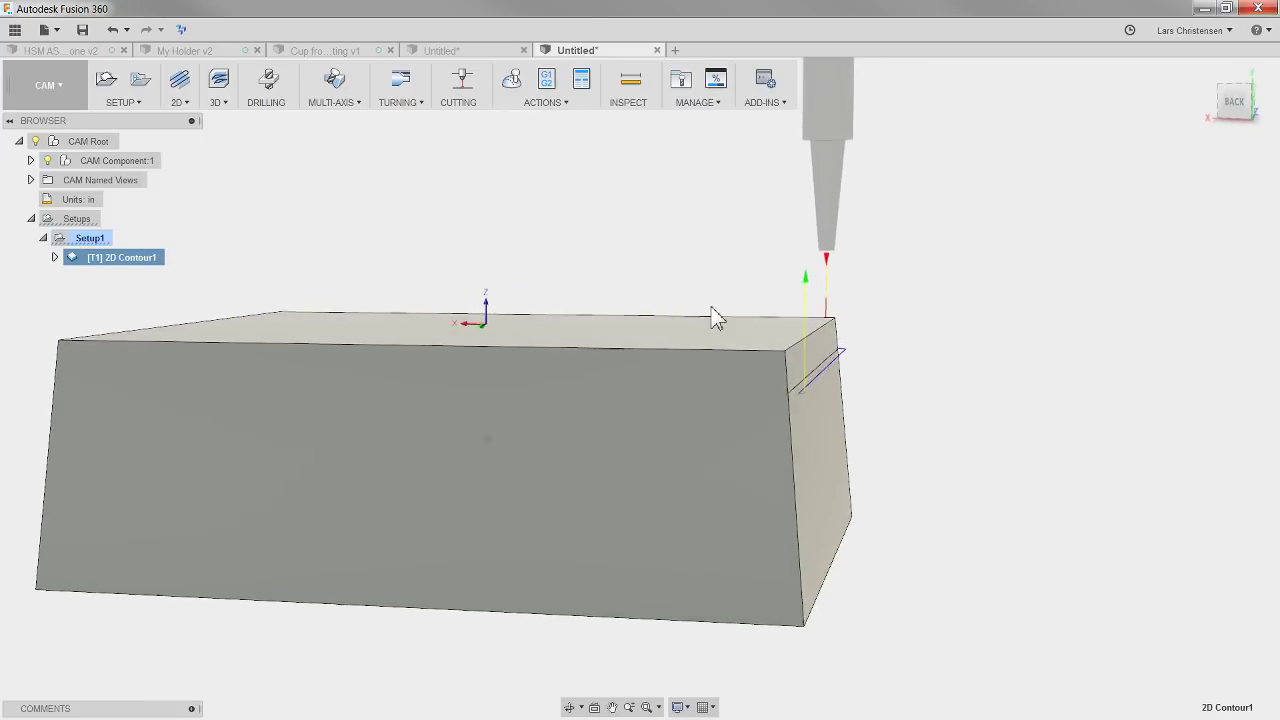
left_click(1236, 102)
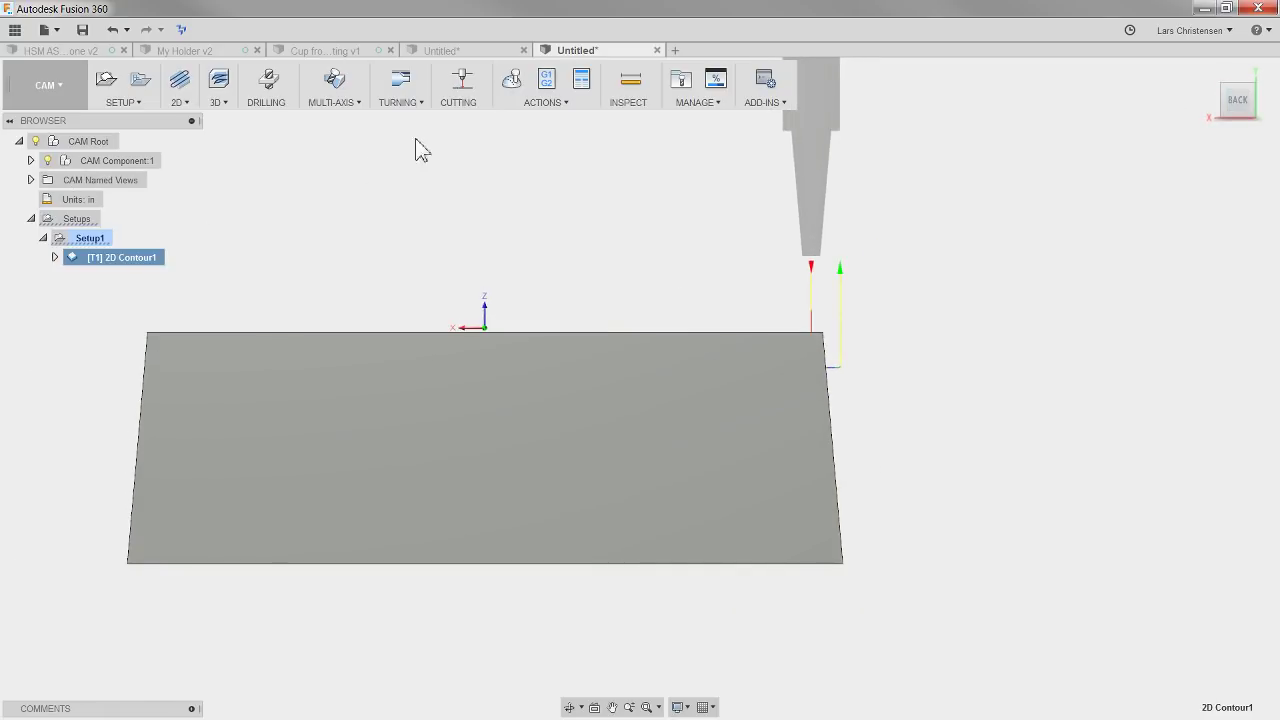
left_click(514, 86)
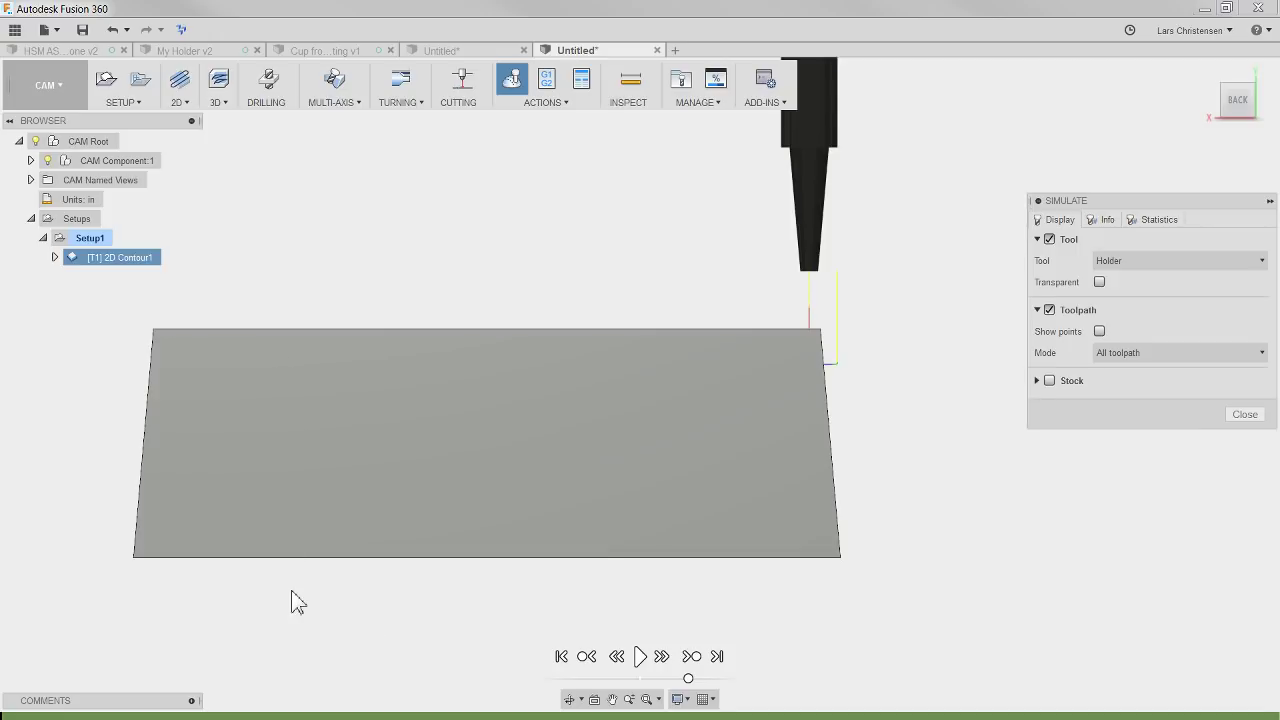
scroll(838, 358, "up", 3)
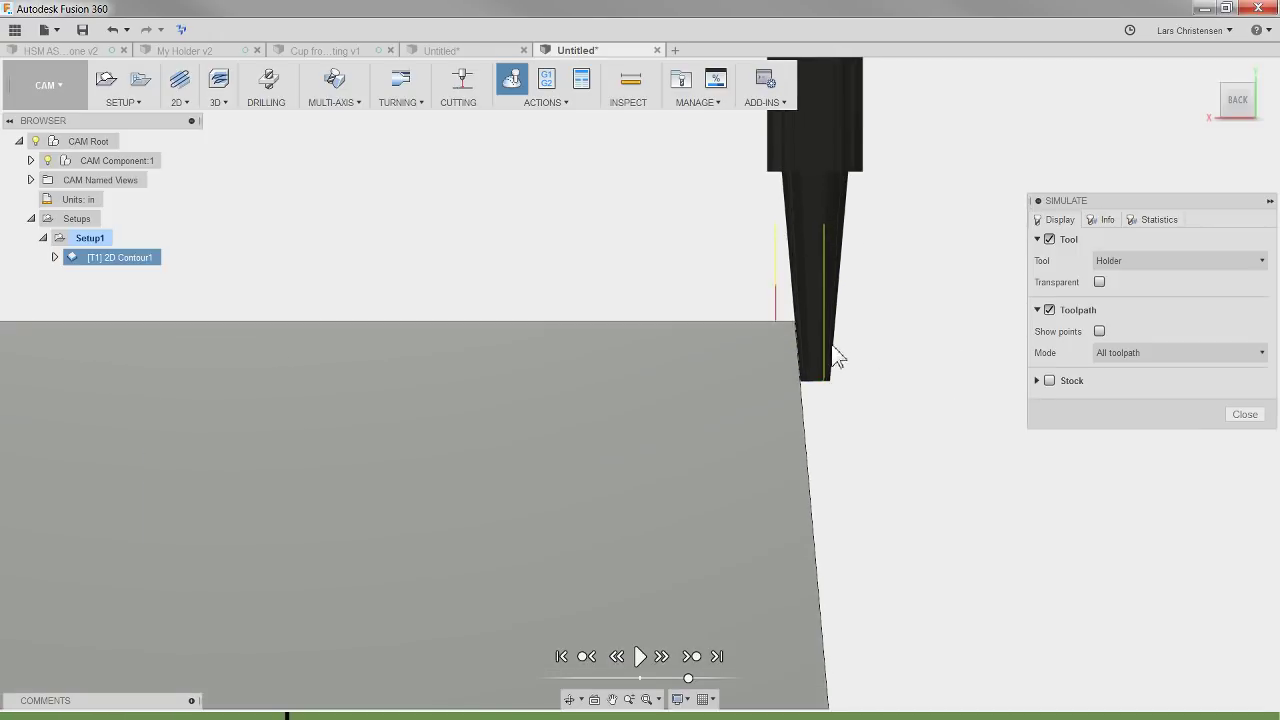
scroll(840, 355, "up", 3)
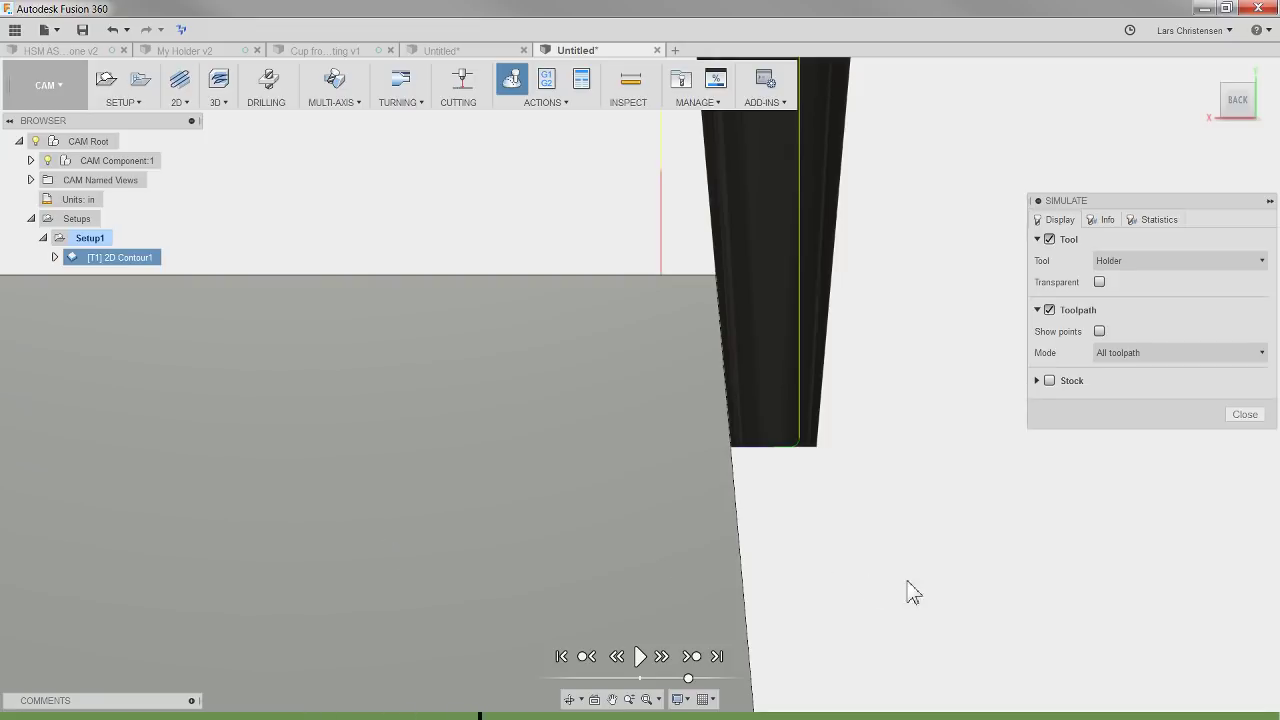
scroll(845, 505, "down", 5)
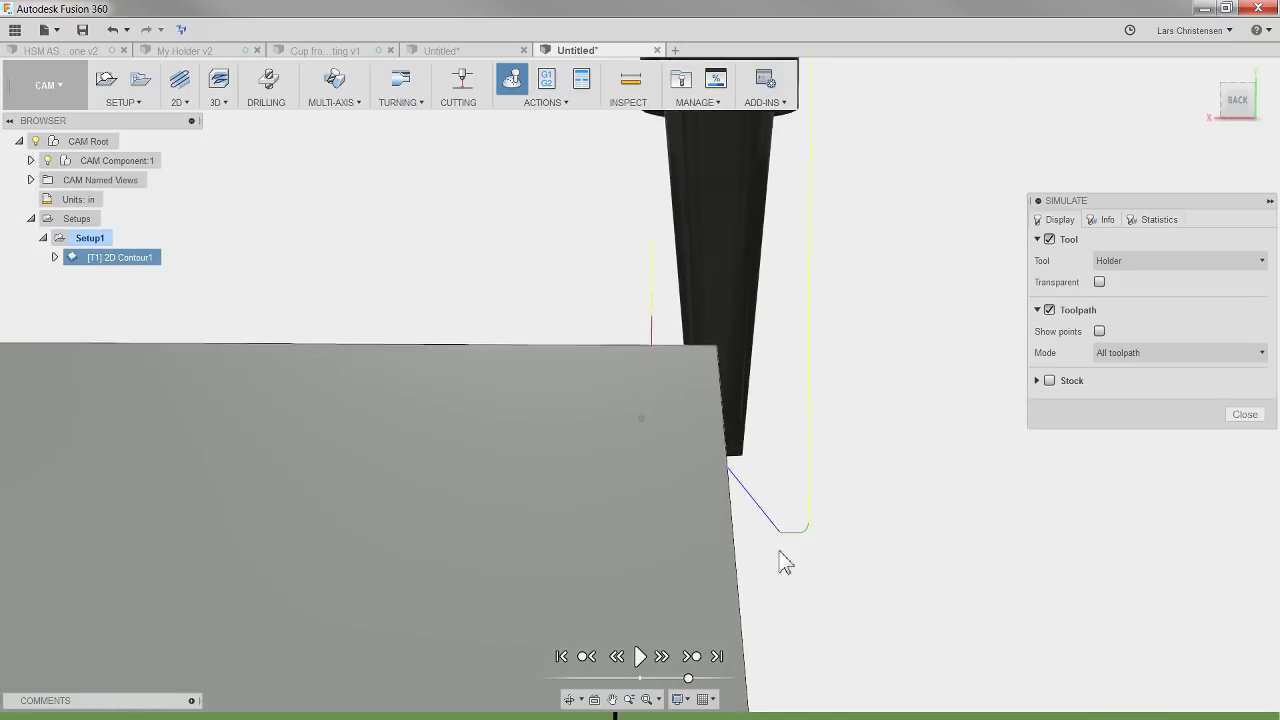
middle_click_drag(780, 560, 600, 446, "shift")
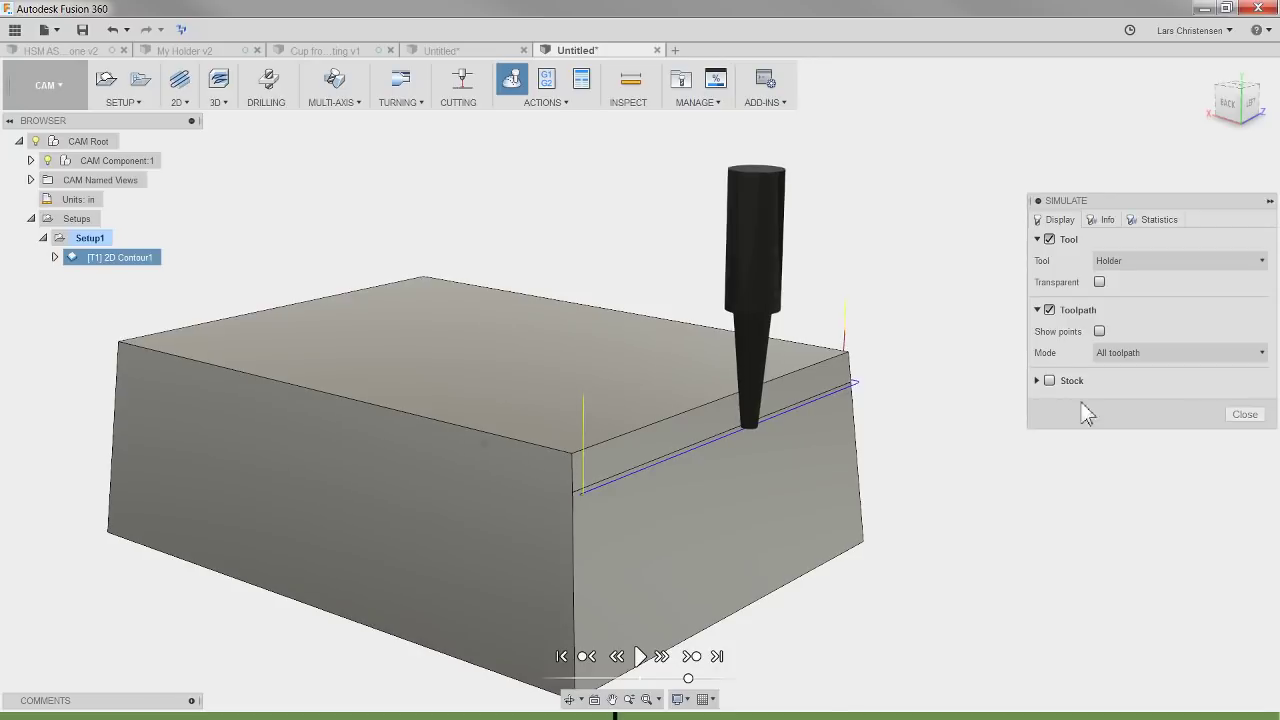
left_click(1245, 415)
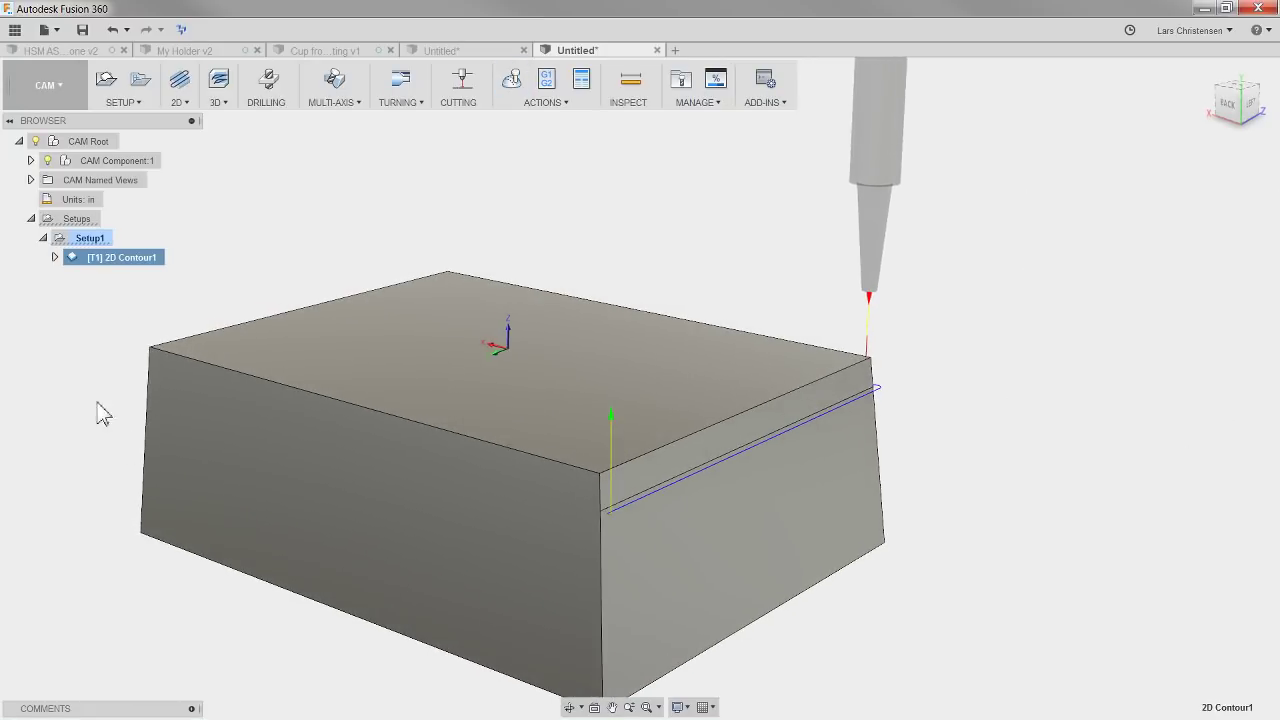
Simulate the split-line 2D contour with the stock shown, inspect the cut along the end face up close, and close the simulation
left_click(511, 80)
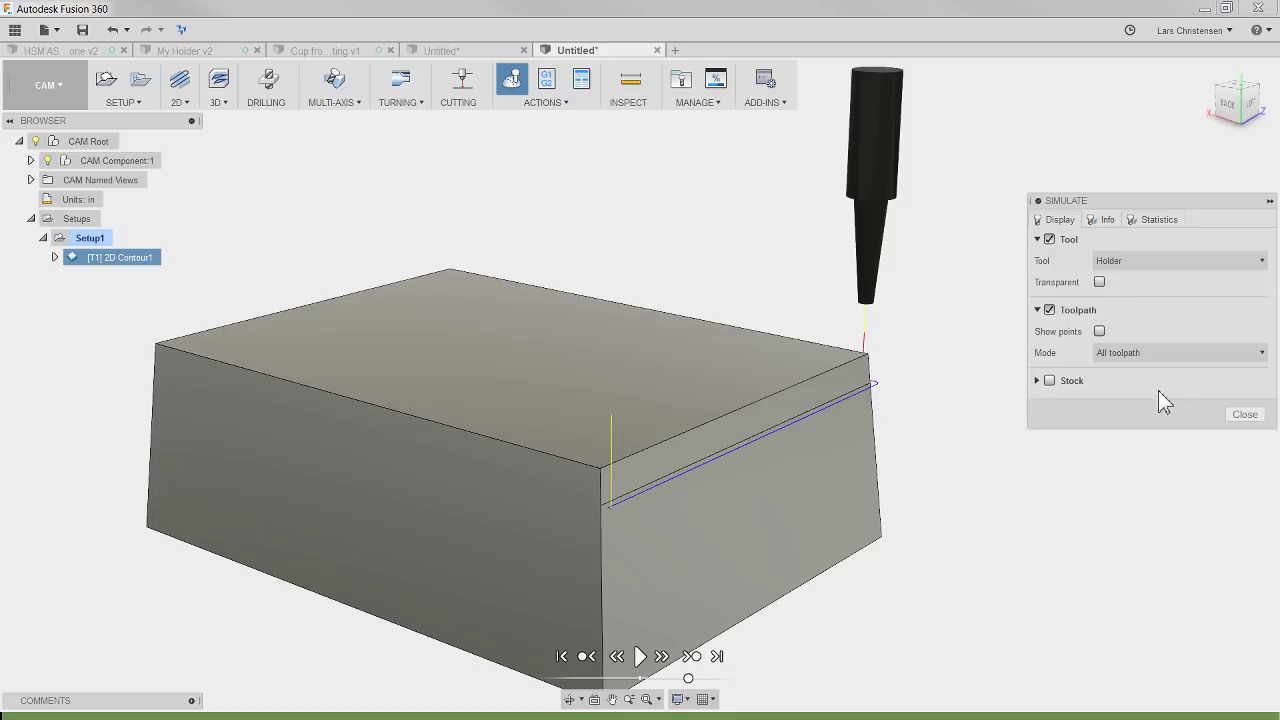
left_click(1050, 381)
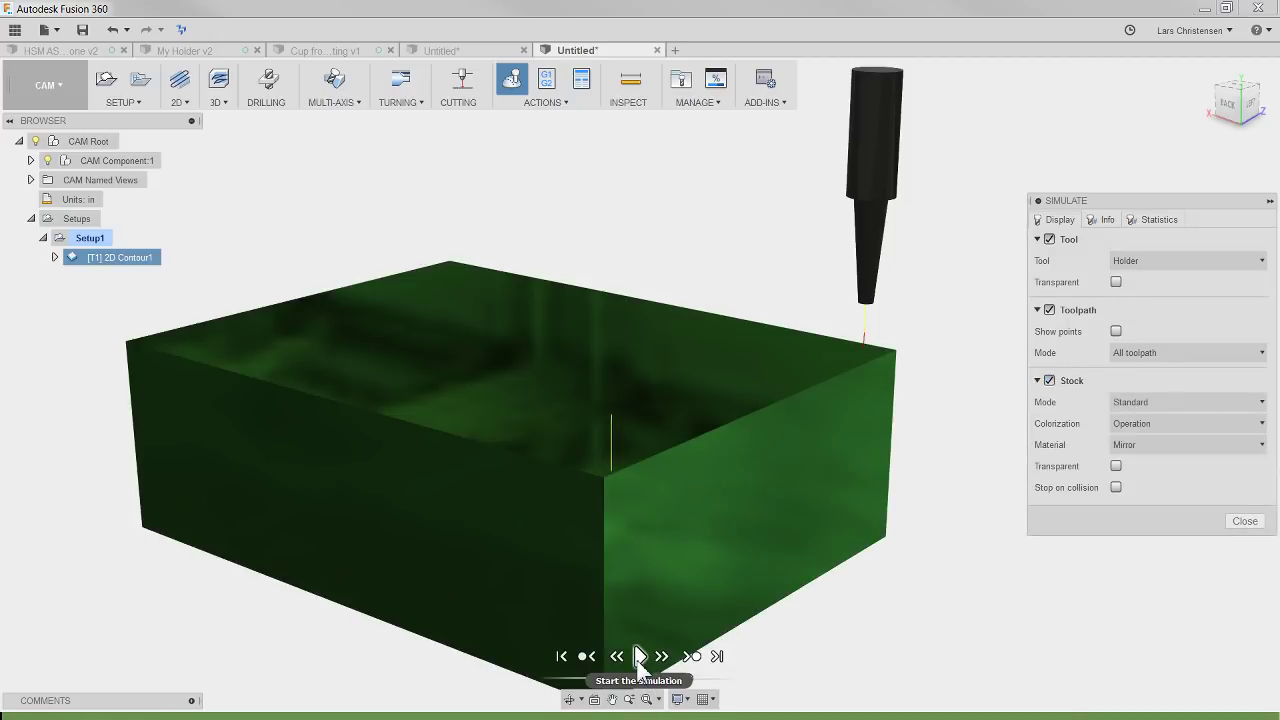
left_click(640, 656)
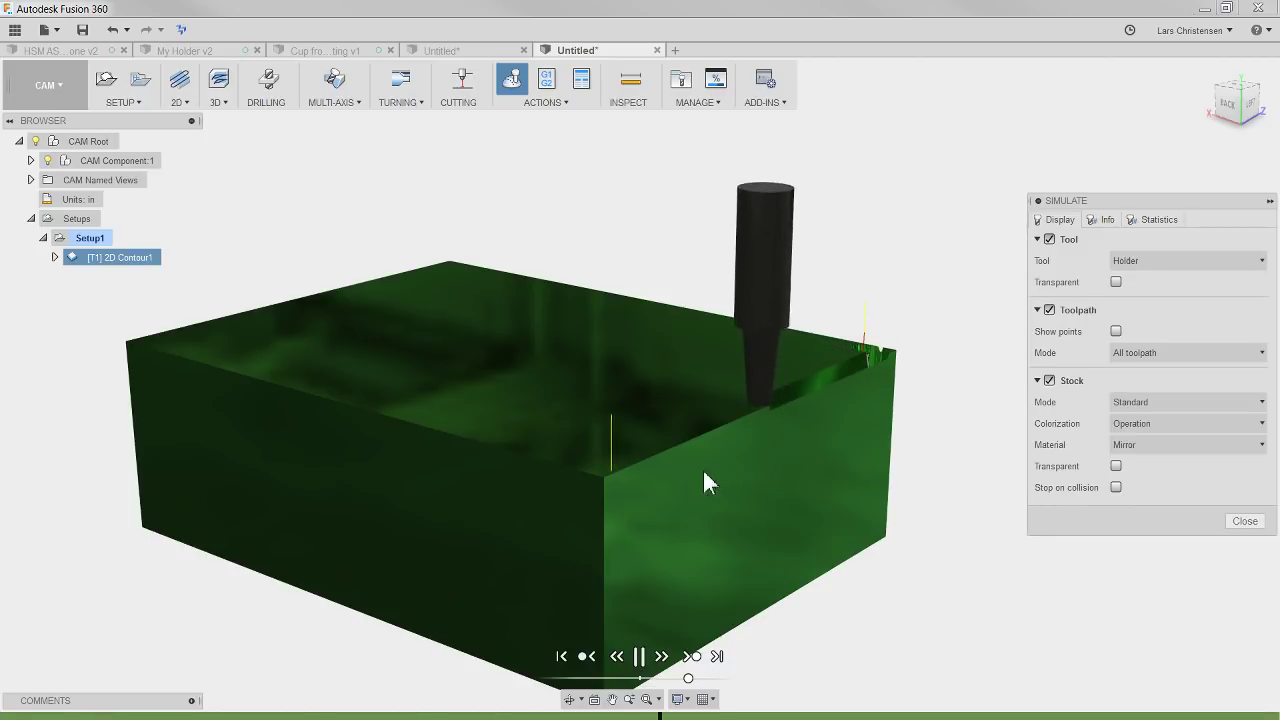
middle_click_drag(703, 470, 846, 342, "shift")
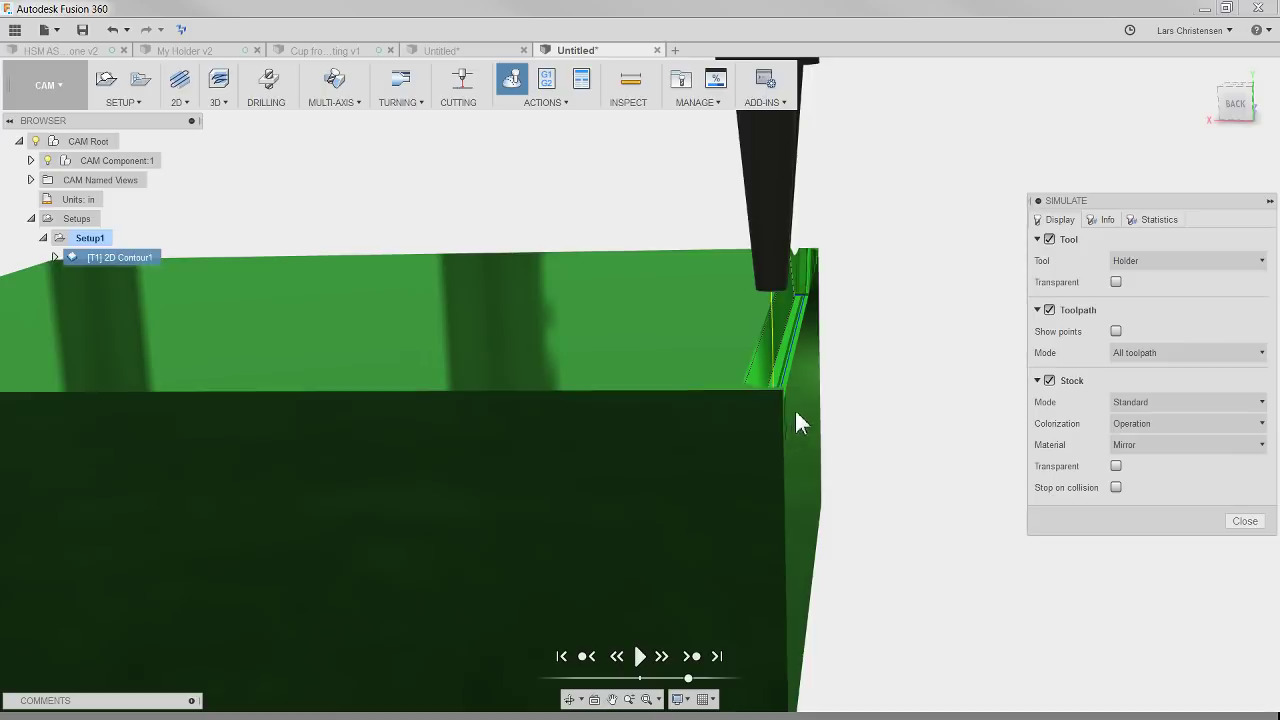
middle_click_drag(796, 412, 798, 332, "shift")
left_click(1245, 521)
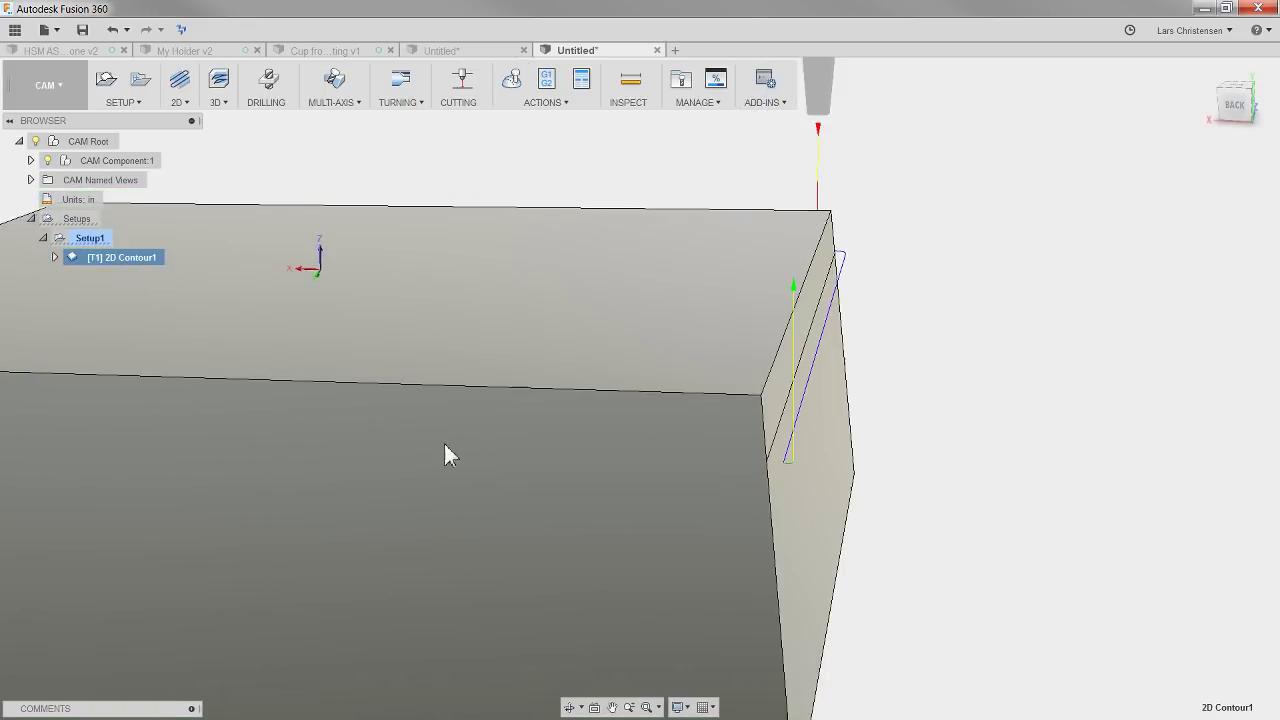
scroll(735, 399, "down", 5)
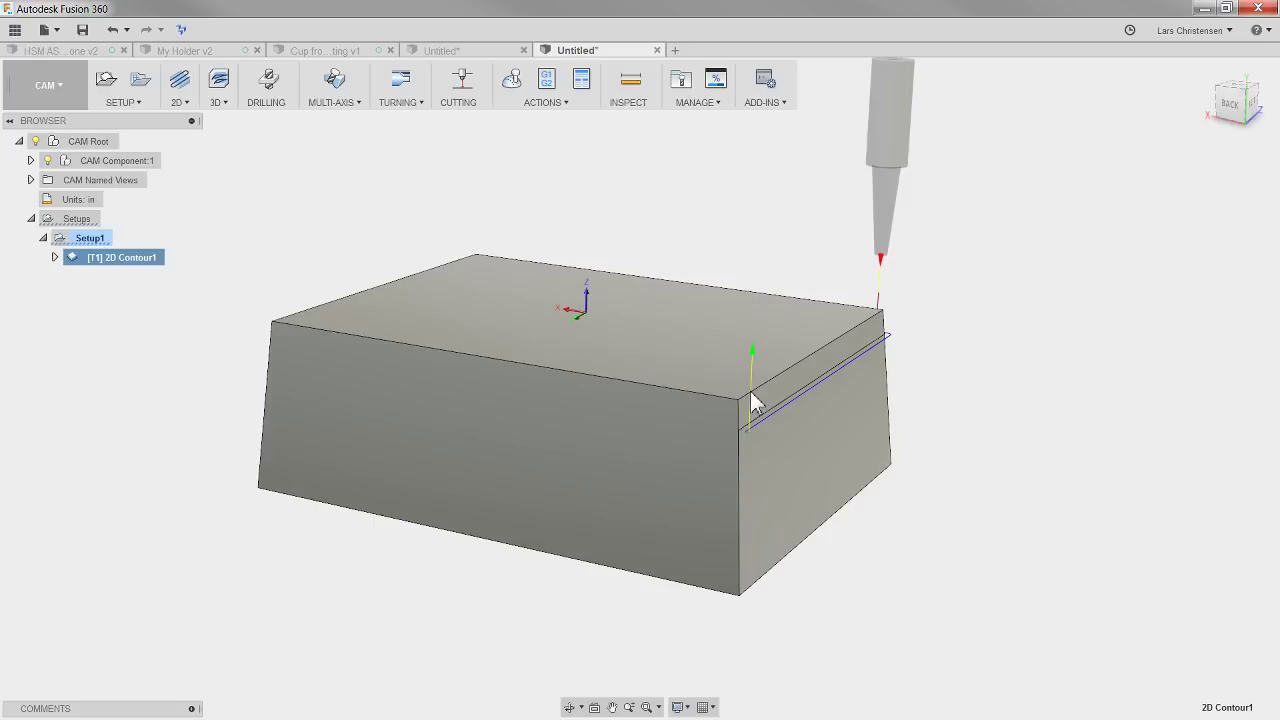
left_click(702, 104)
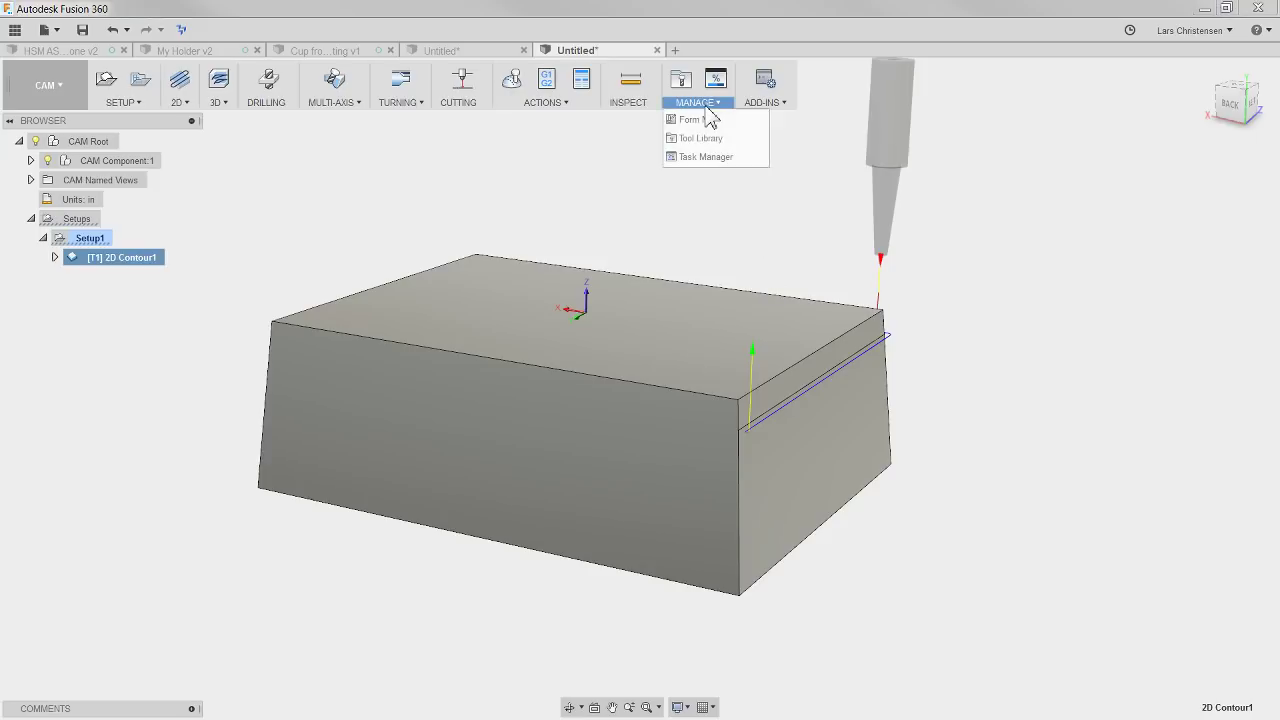
left_click(418, 215)
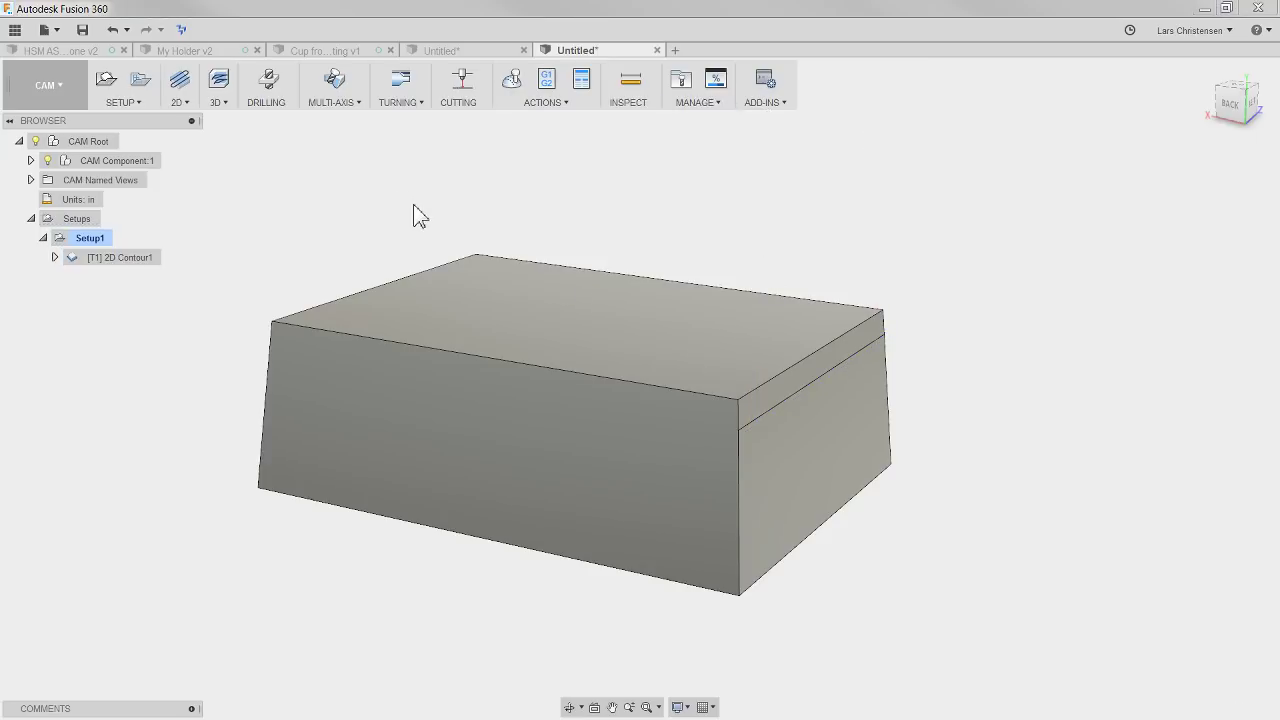
Switch to the HSM ASKA Tombstone document and look over the vises and clamped parts on the tombstone
left_click(61, 50)
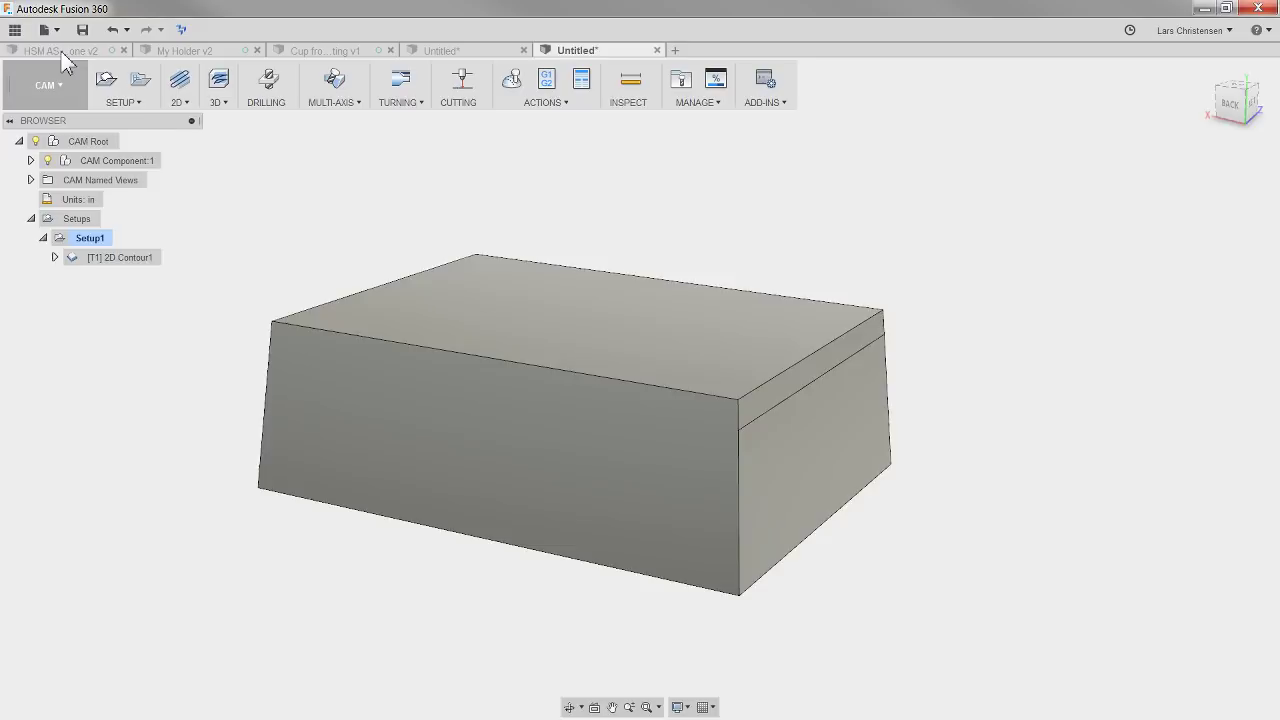
scroll(840, 300, "down", 2)
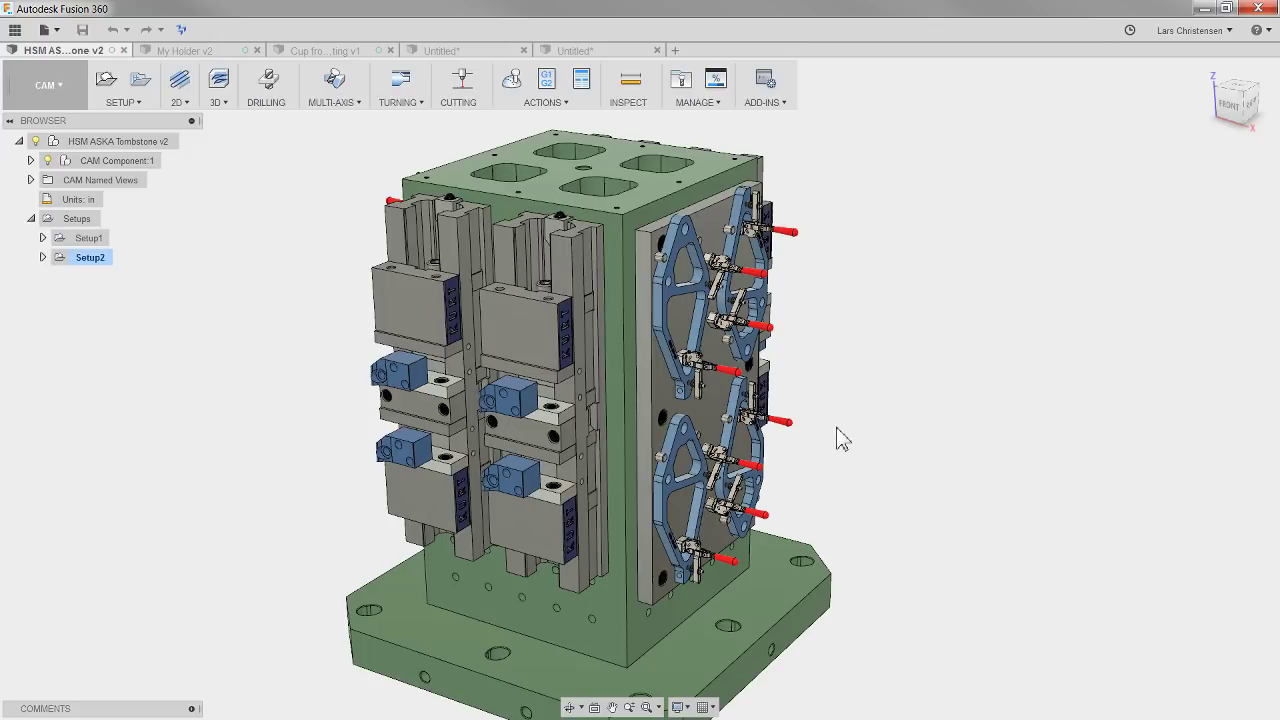
mouse_move(849, 438)
middle_mouse_down("shift")
mouse_move(903, 414)
mouse_move(823, 414)
mouse_move(834, 425)
middle_mouse_up("shift")
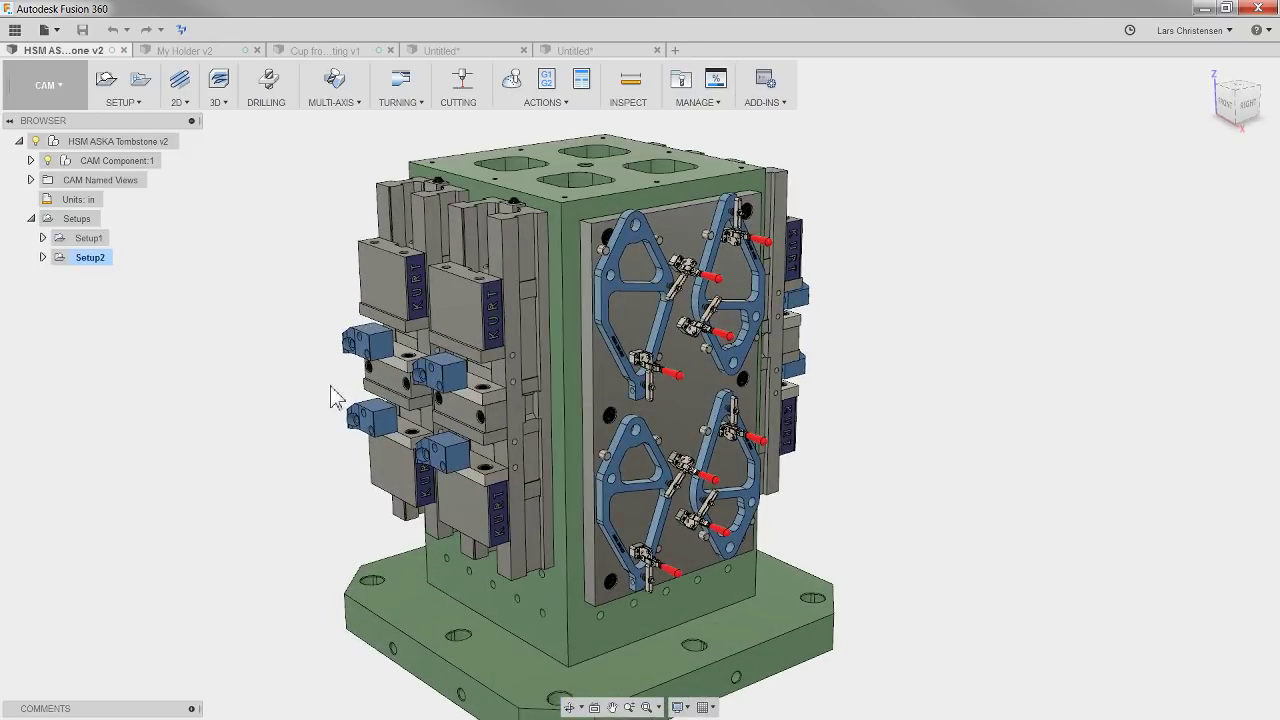
Switch to the My Holder document and examine the tool, holder and spindle sections of the model from below and from the side
left_click(205, 52)
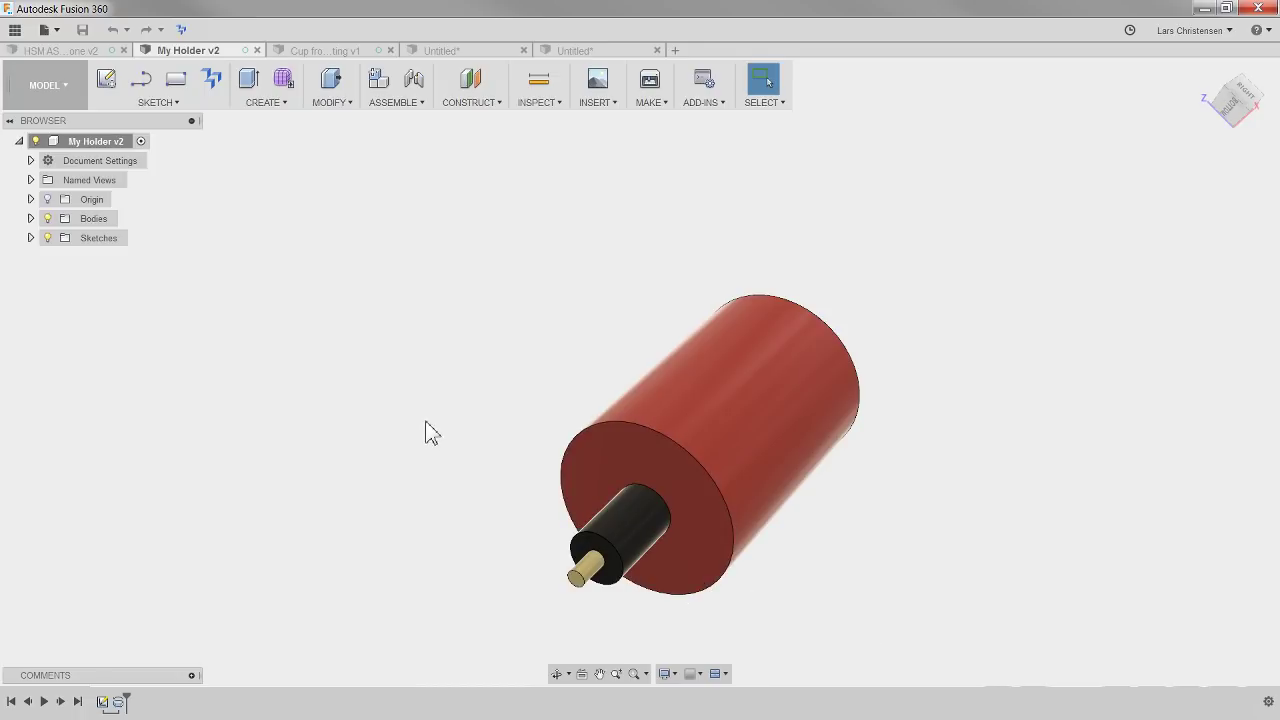
middle_click_drag(426, 422, 562, 550, "shift")
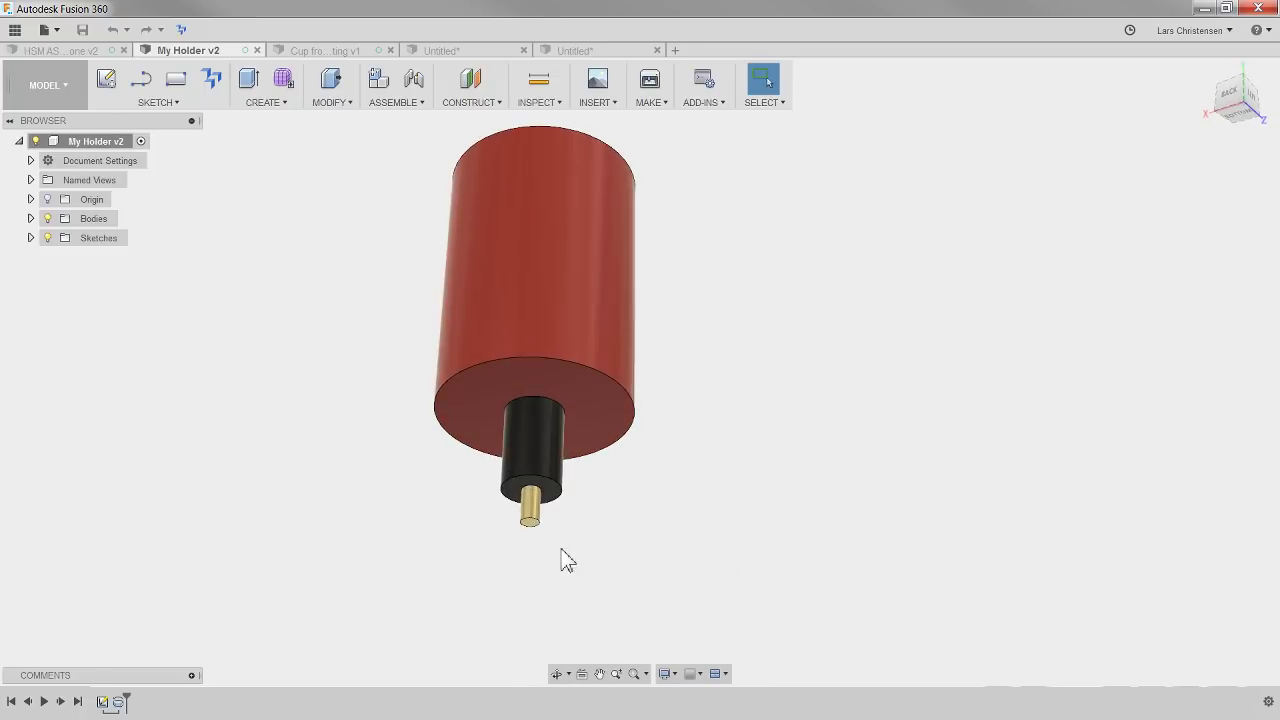
middle_click_drag(390, 585, 554, 577, "shift")
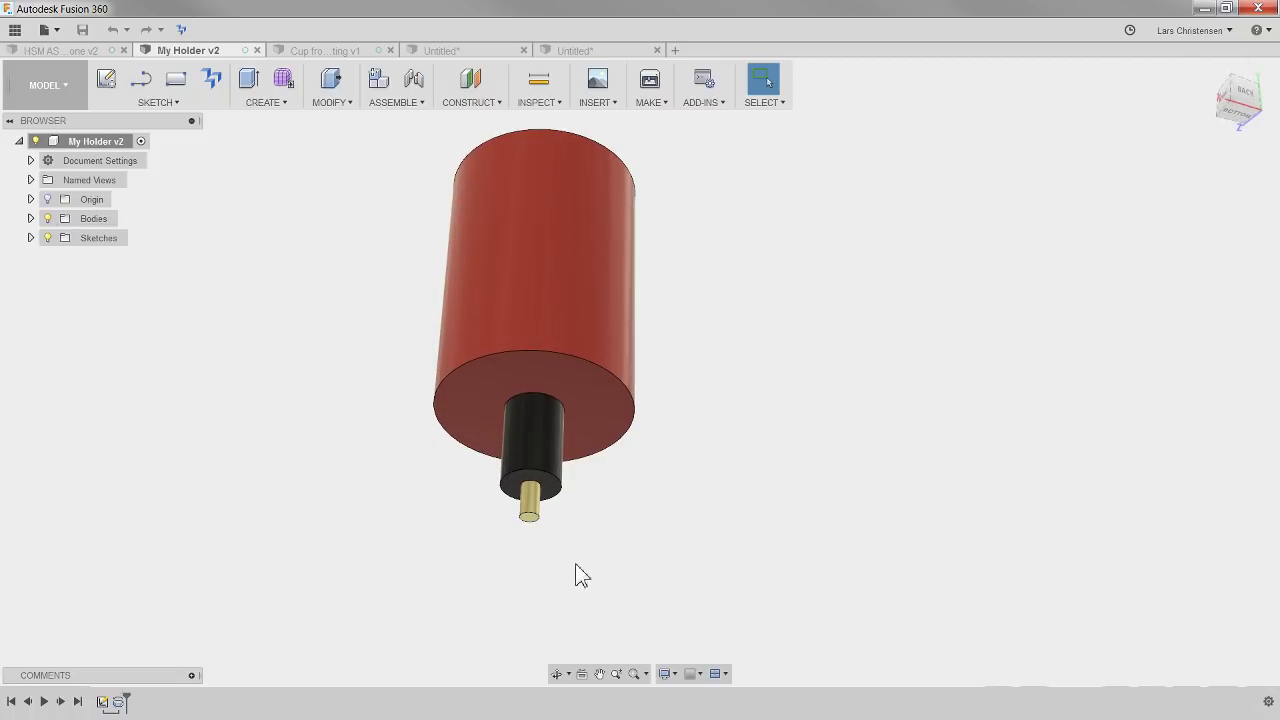
scroll(542, 458, "up", 3)
left_click(496, 499)
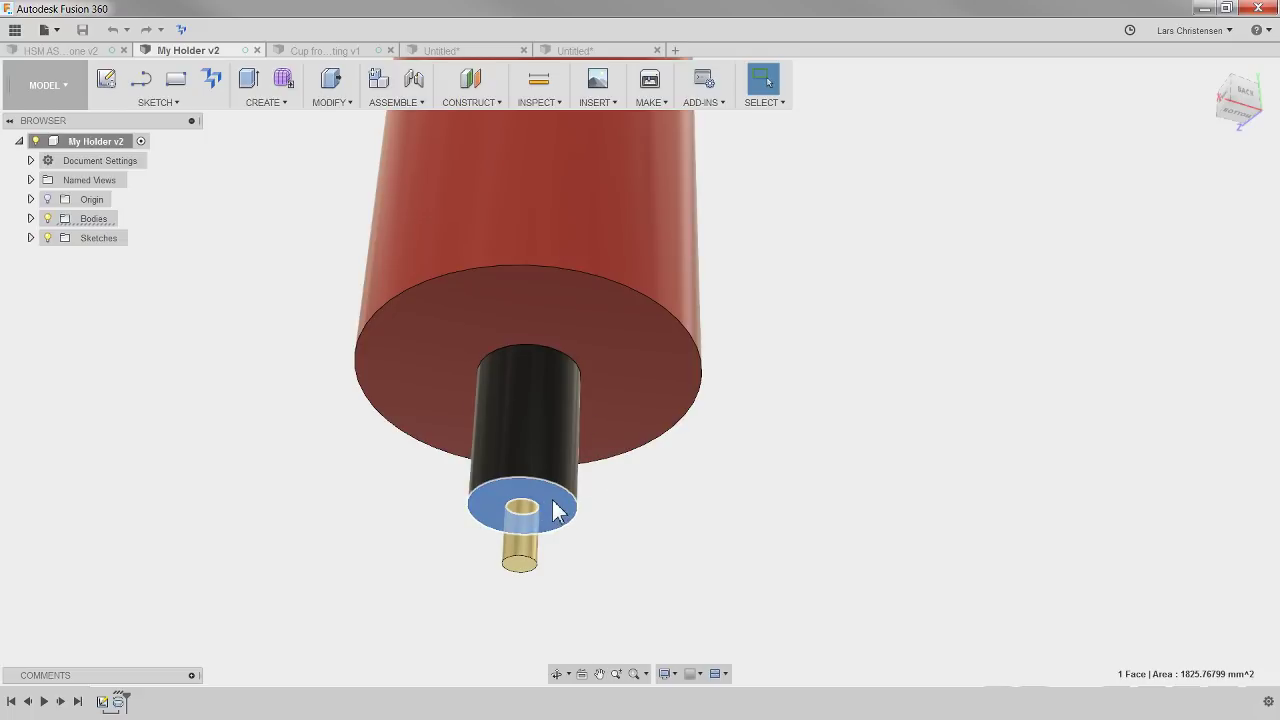
key("Escape")
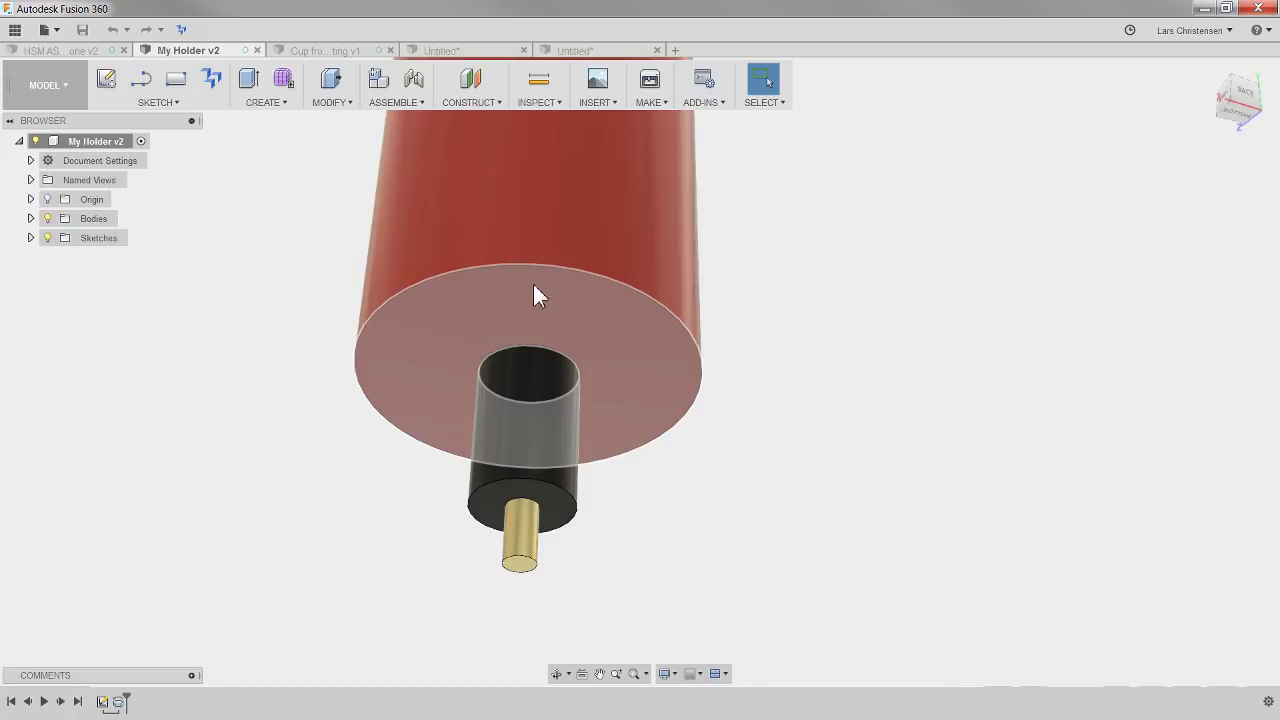
scroll(535, 295, "down", 5)
middle_click_drag(446, 413, 386, 526, "shift")
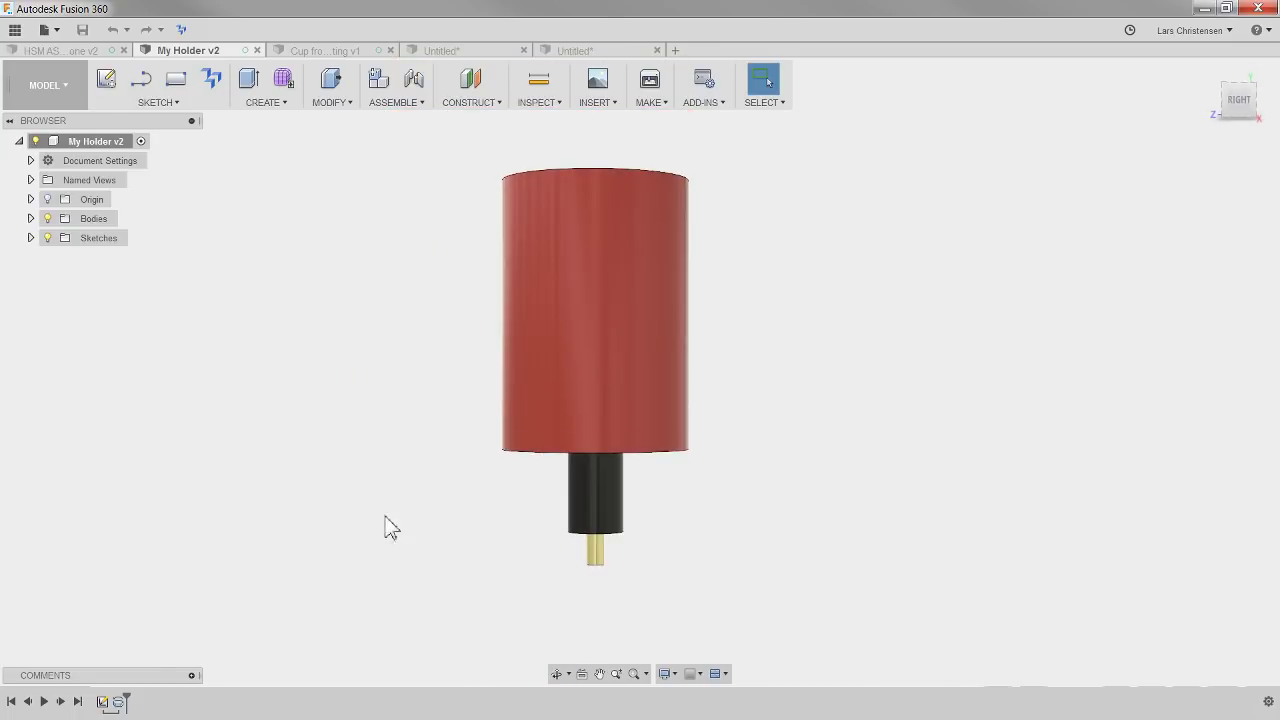
Open the holder model's profile sketch for editing, review its dimensions, and leave the sketch
left_click(103, 702)
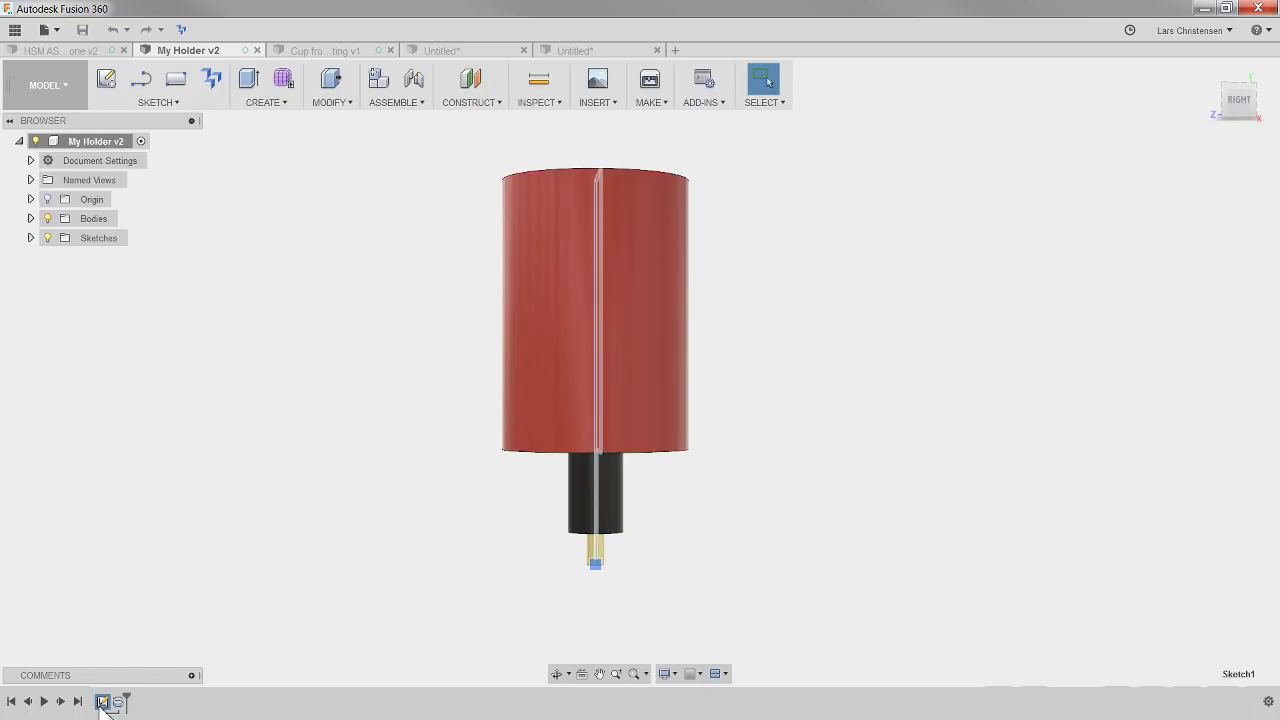
right_click(103, 702)
left_click(118, 598)
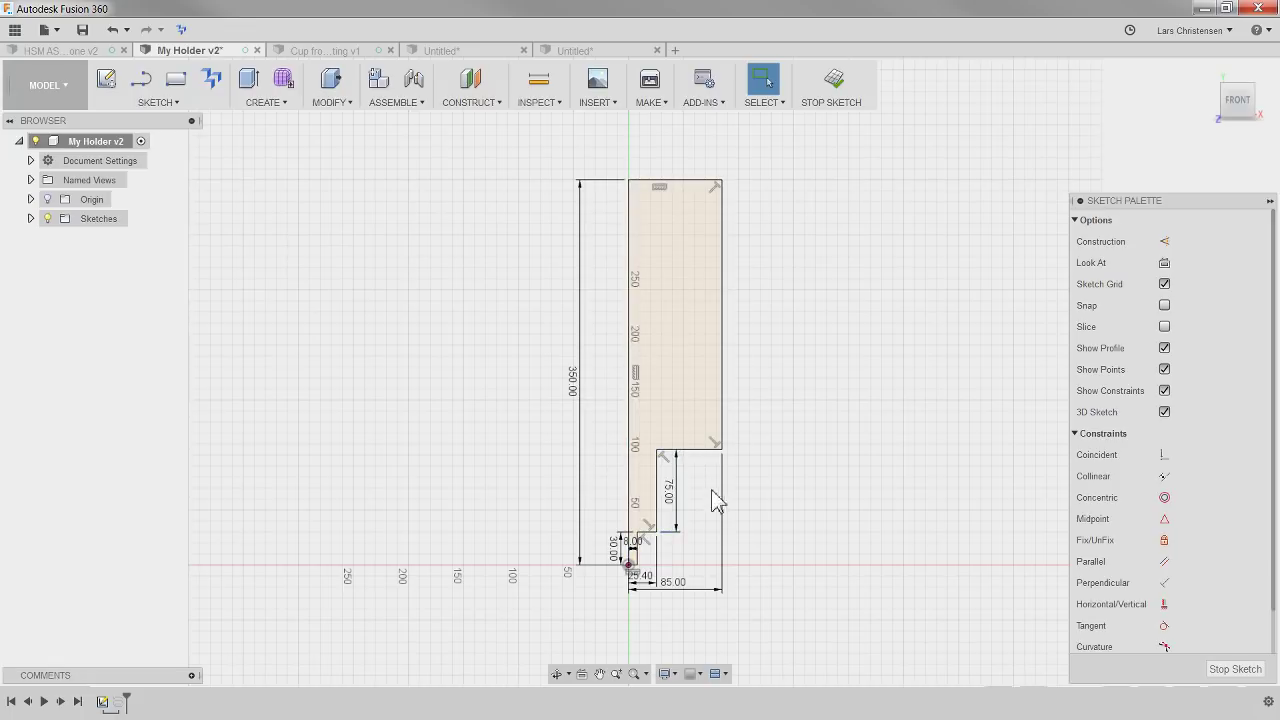
left_click(1234, 669)
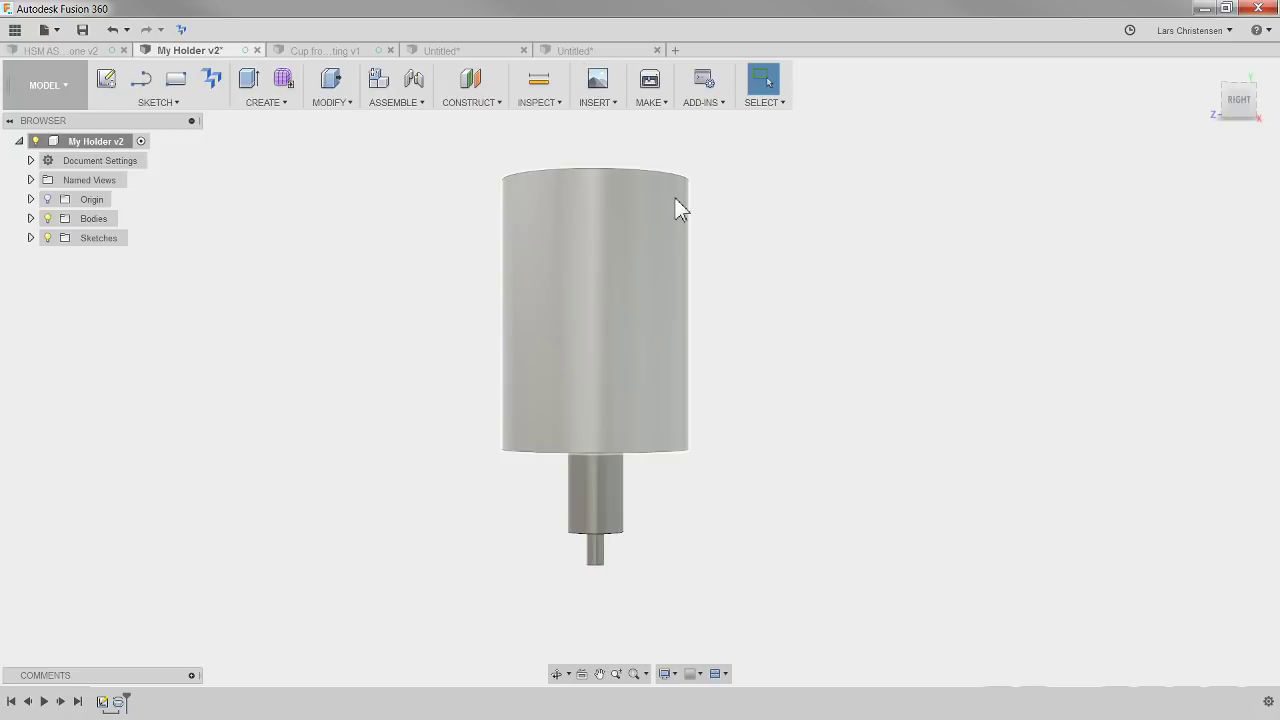
Return to the tombstone document and preview the Ø16 mm form mill in the Custom Tool cloud library, then close the tool library
left_click(48, 54)
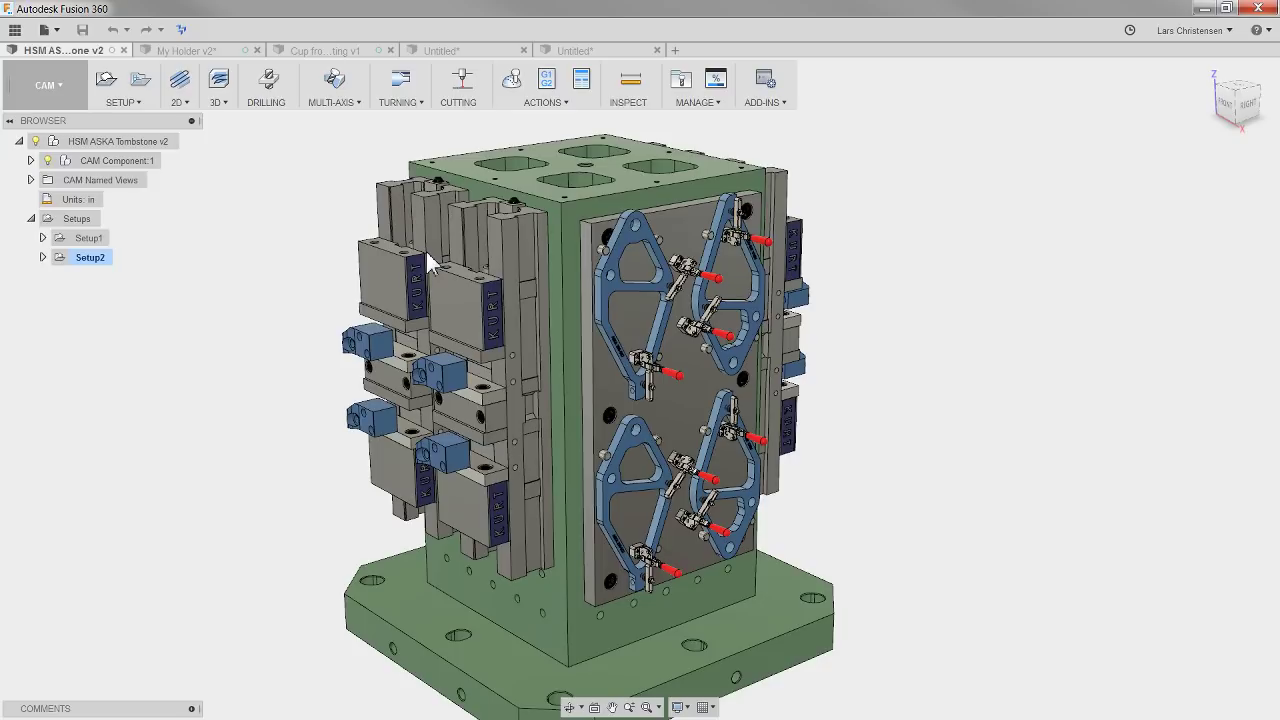
left_click(680, 80)
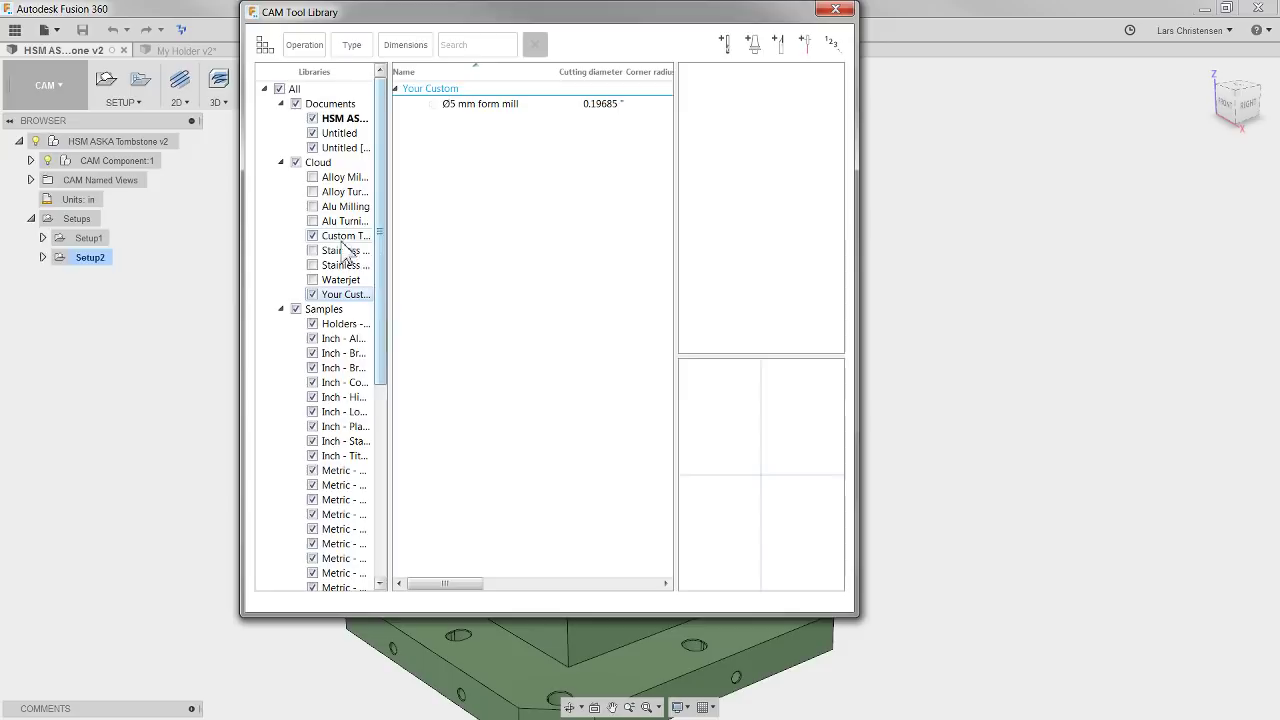
left_click(342, 237)
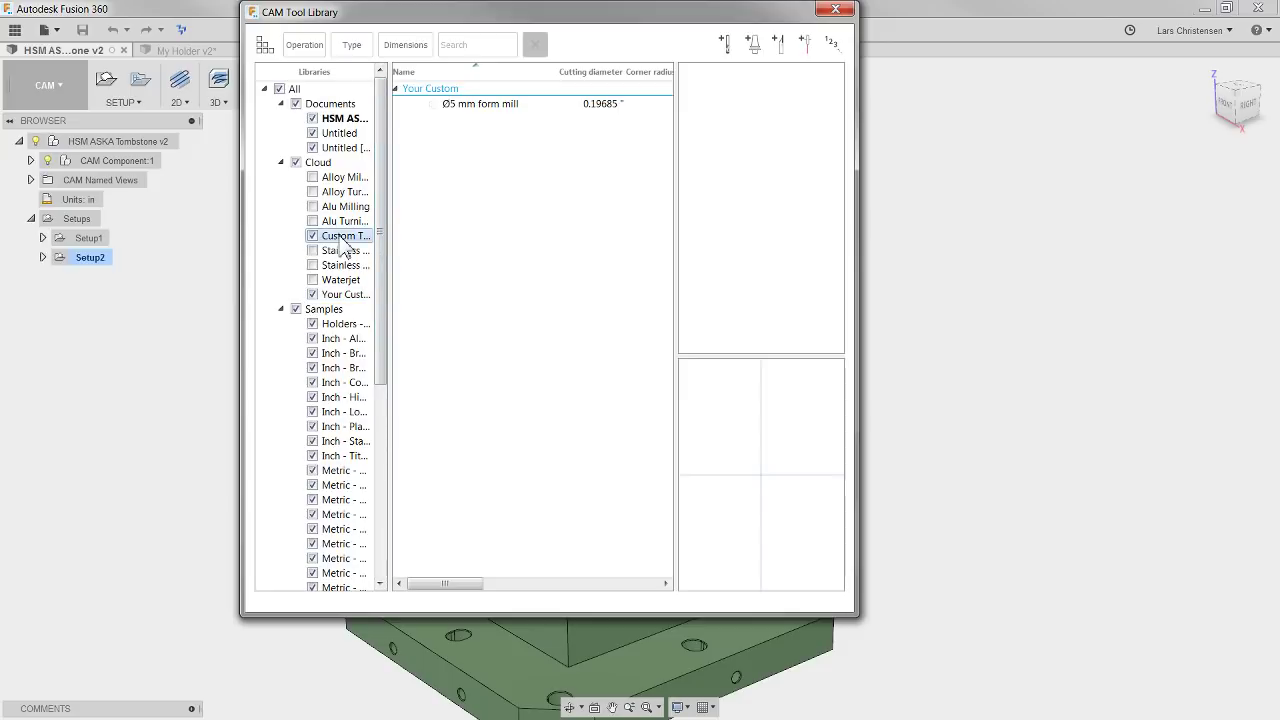
left_click(520, 104)
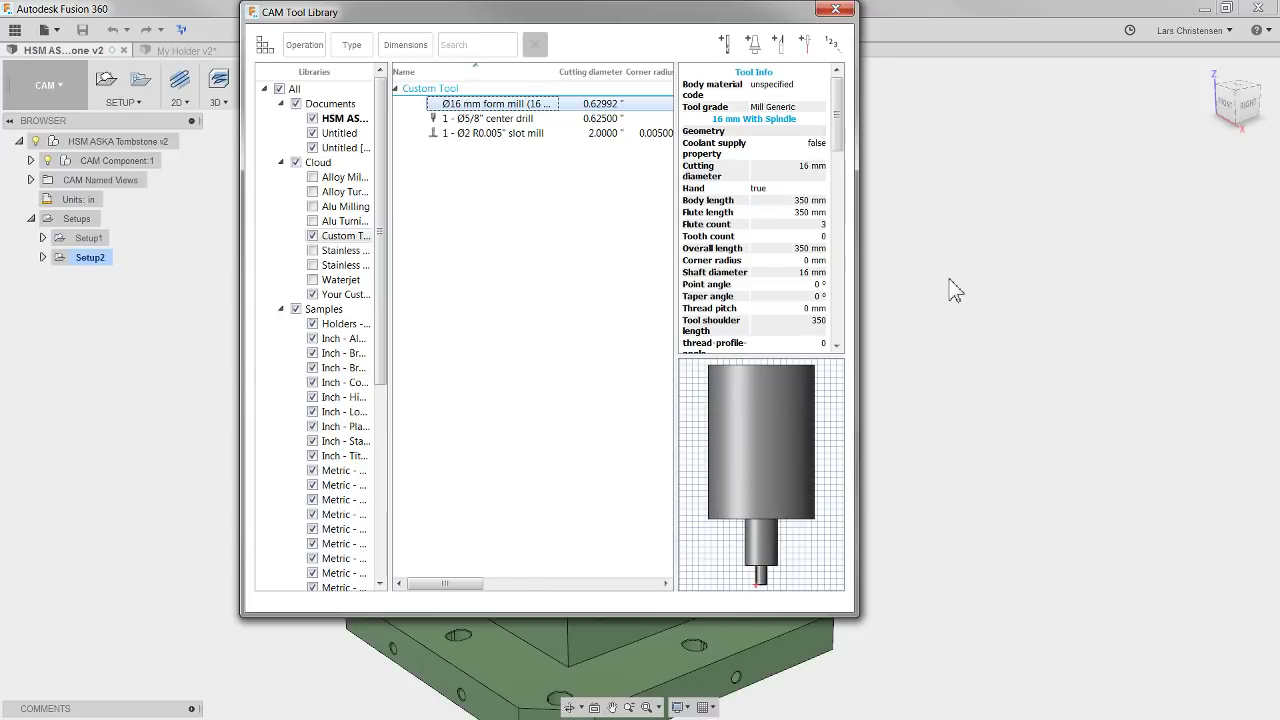
left_click(835, 9)
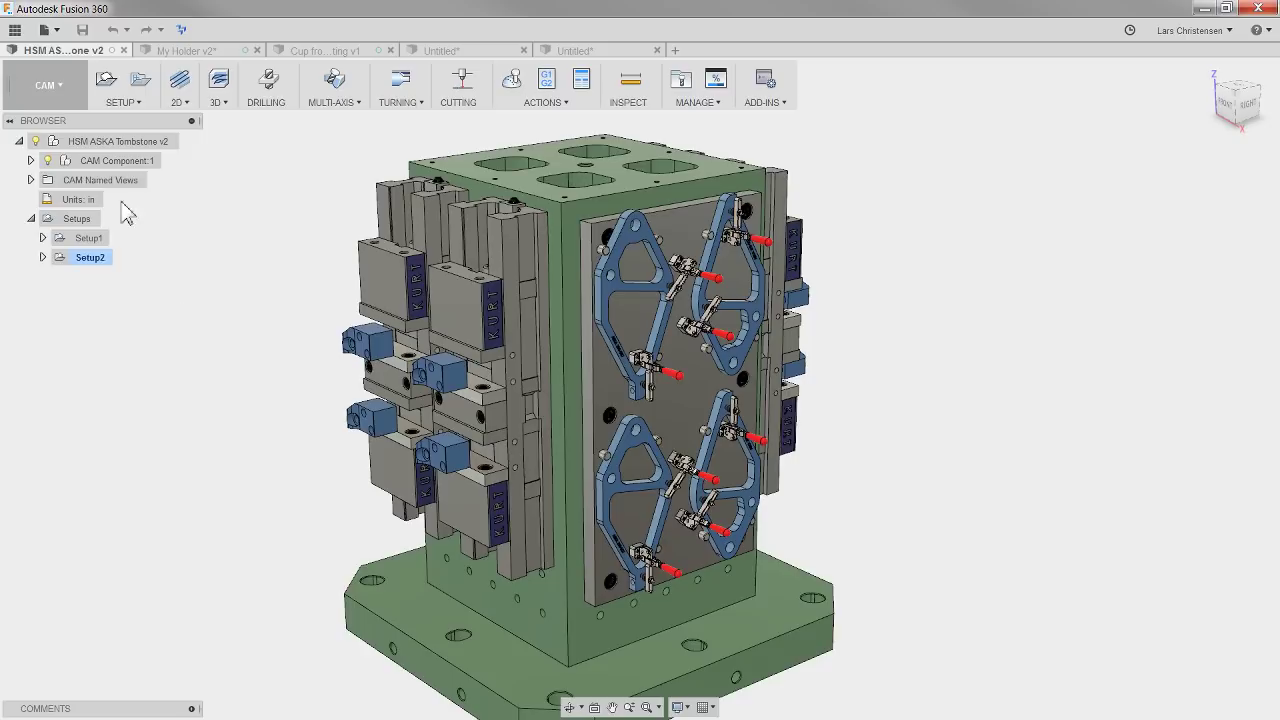
Start a new 2D contour in Setup2 and assign it the Ø16 mm form mill from the Custom Tool cloud library
left_click(178, 101)
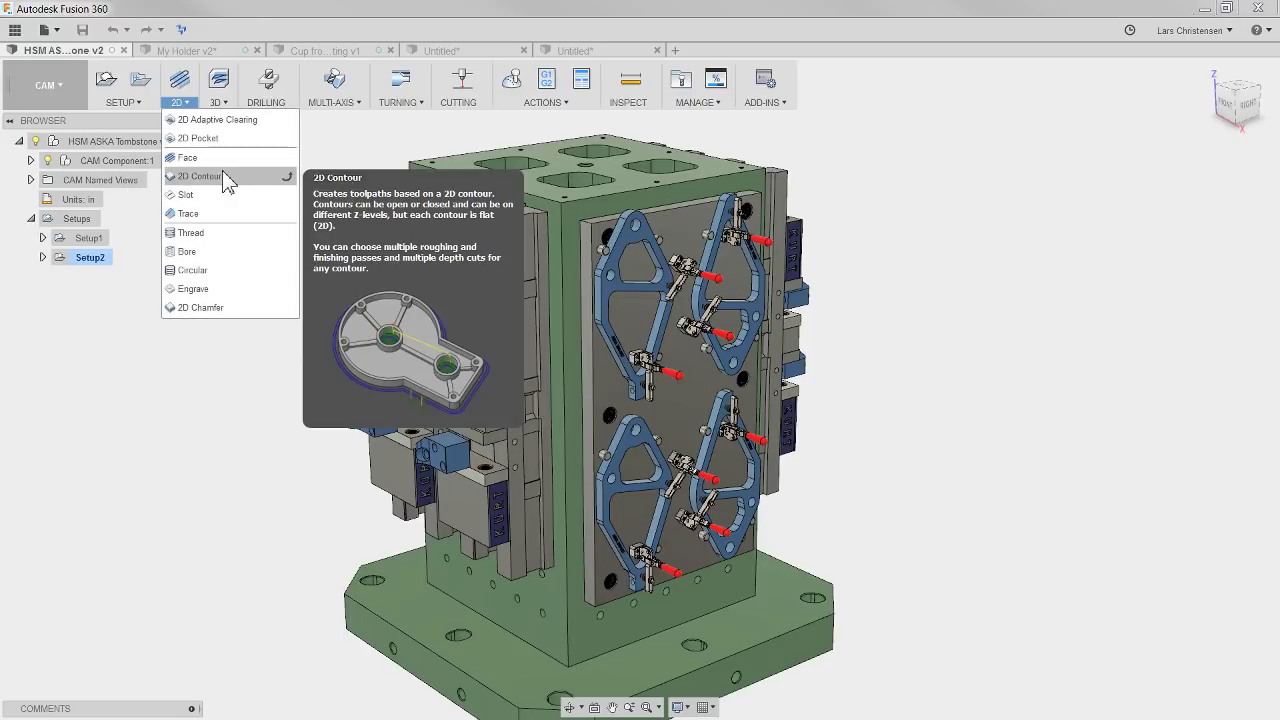
left_click(262, 174)
scroll(621, 275, "up", 10)
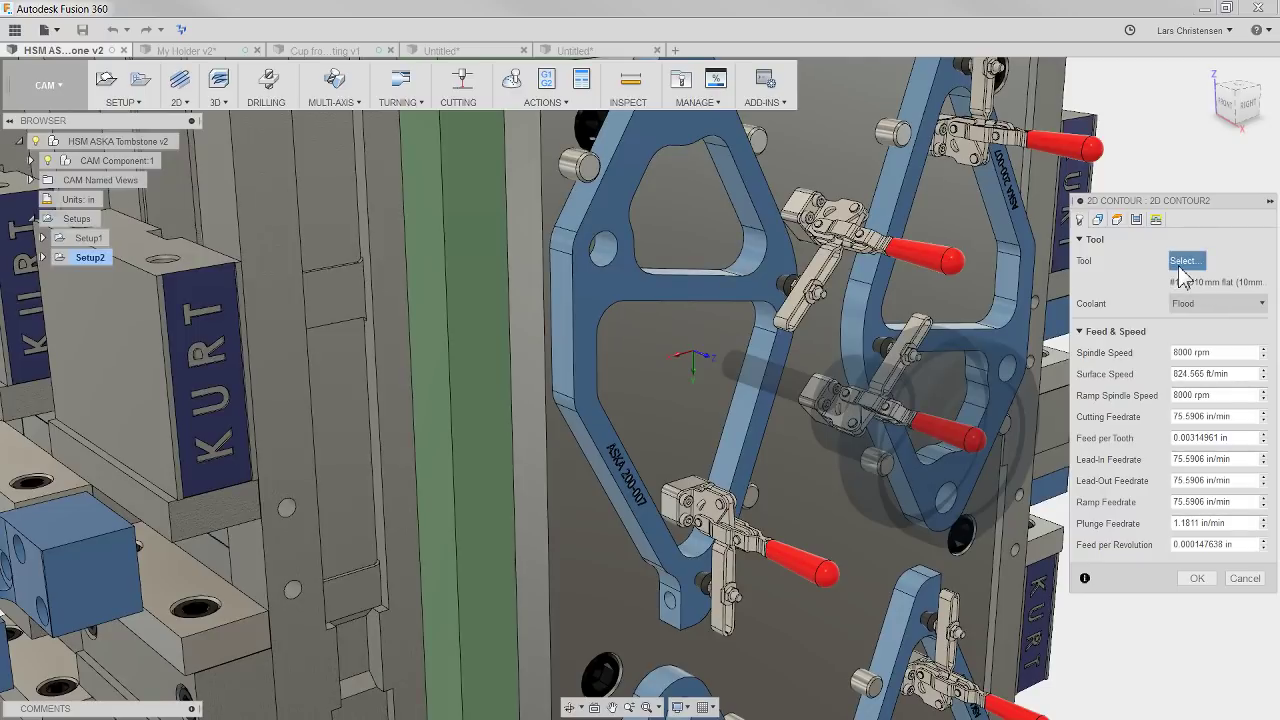
left_click(1185, 260)
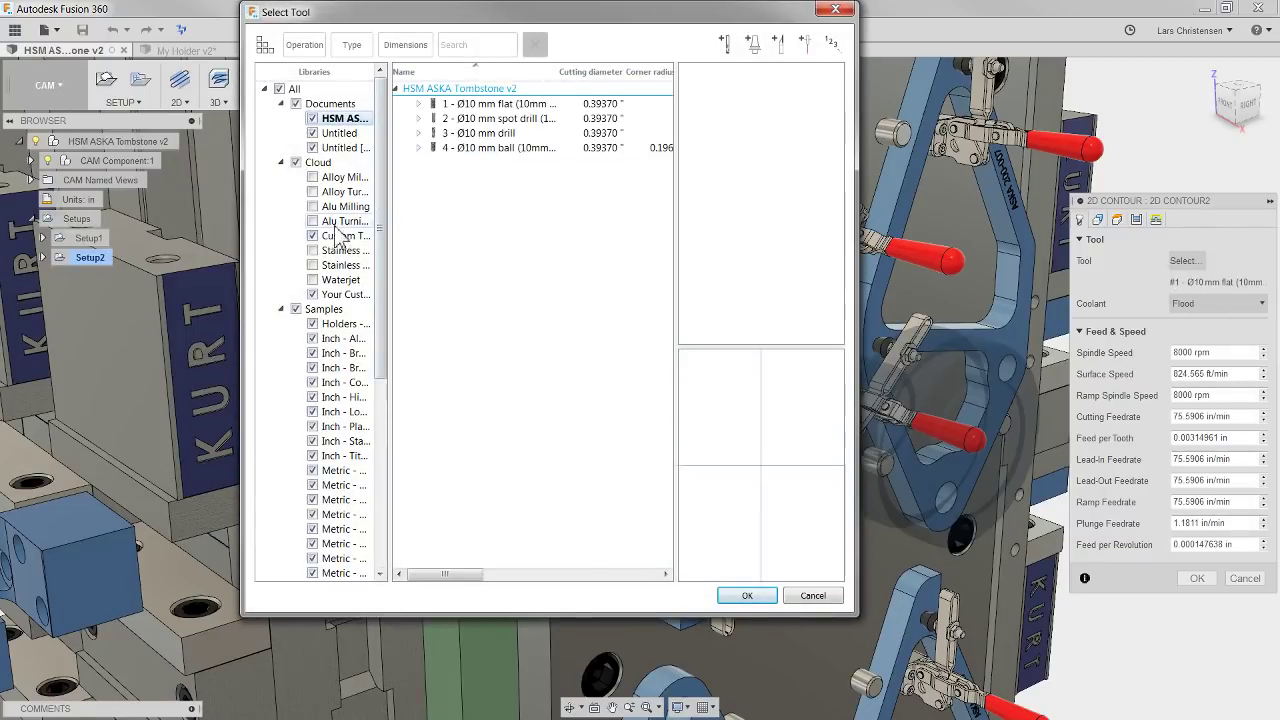
left_click(340, 236)
left_click(485, 104)
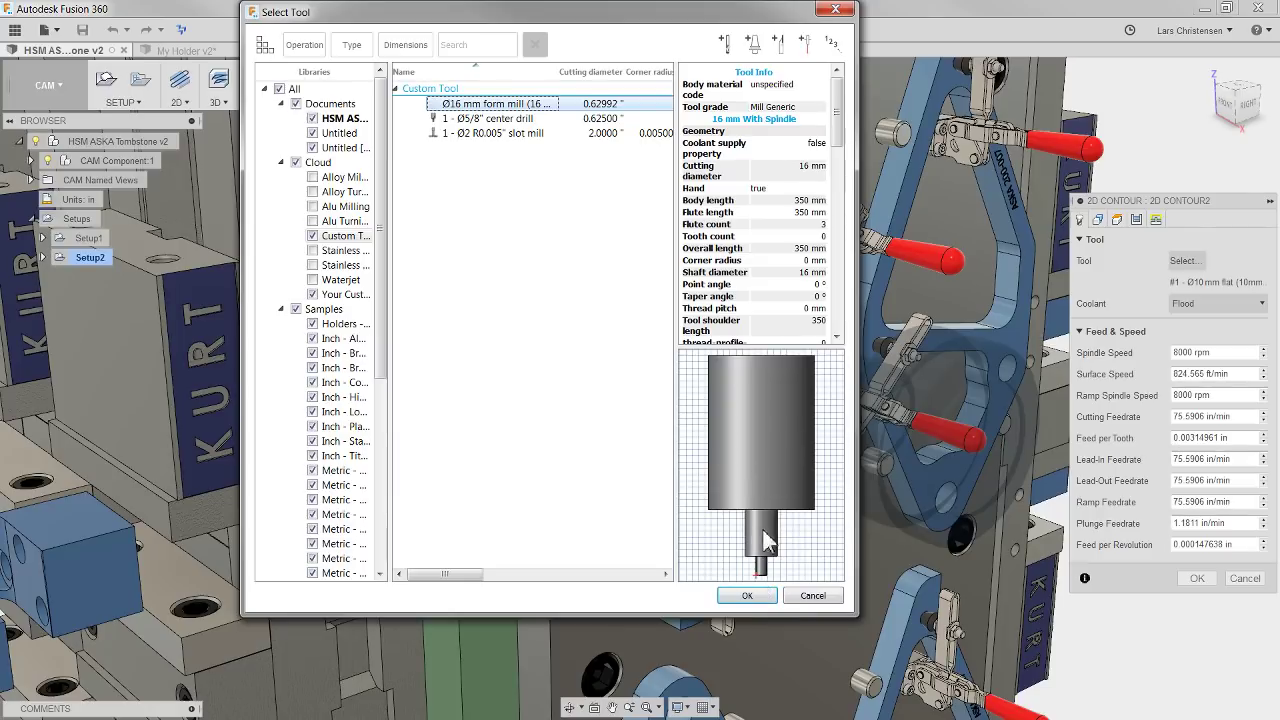
left_click(752, 595)
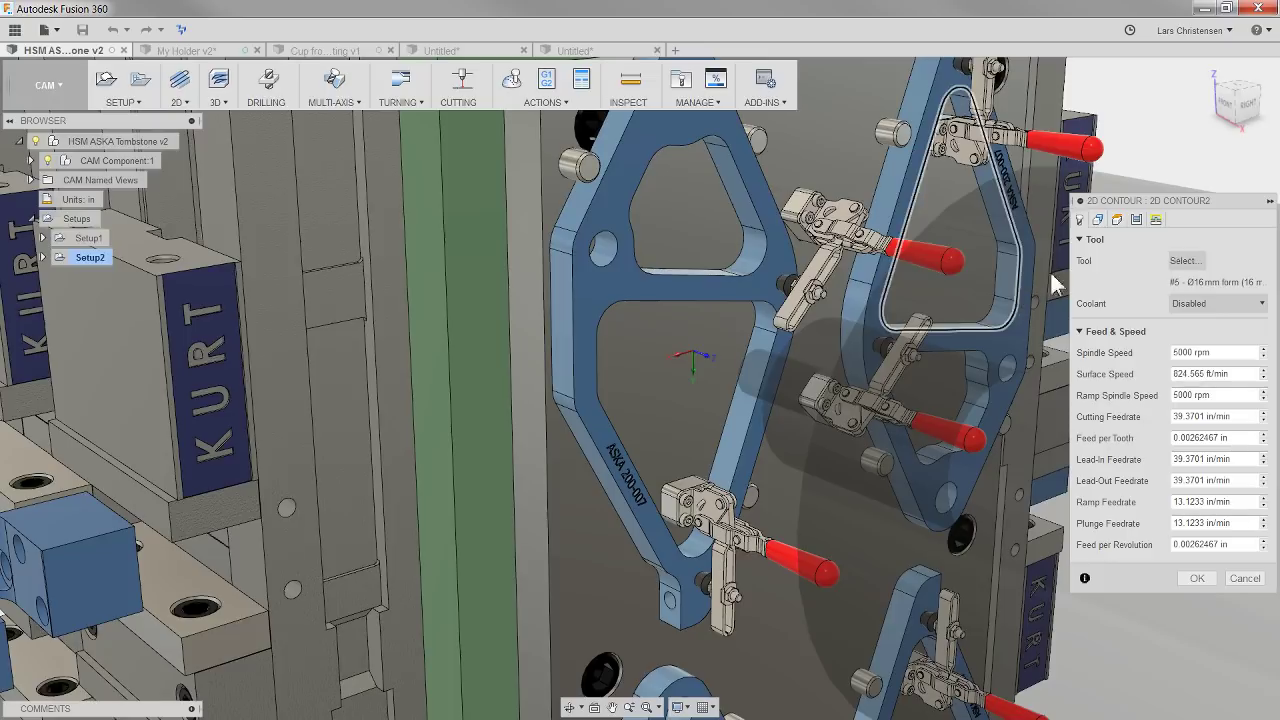
Enable tool orientation in the 2D contour's geometry settings and set its Z axis from the fixture plate's narrow side face
left_click(1098, 220)
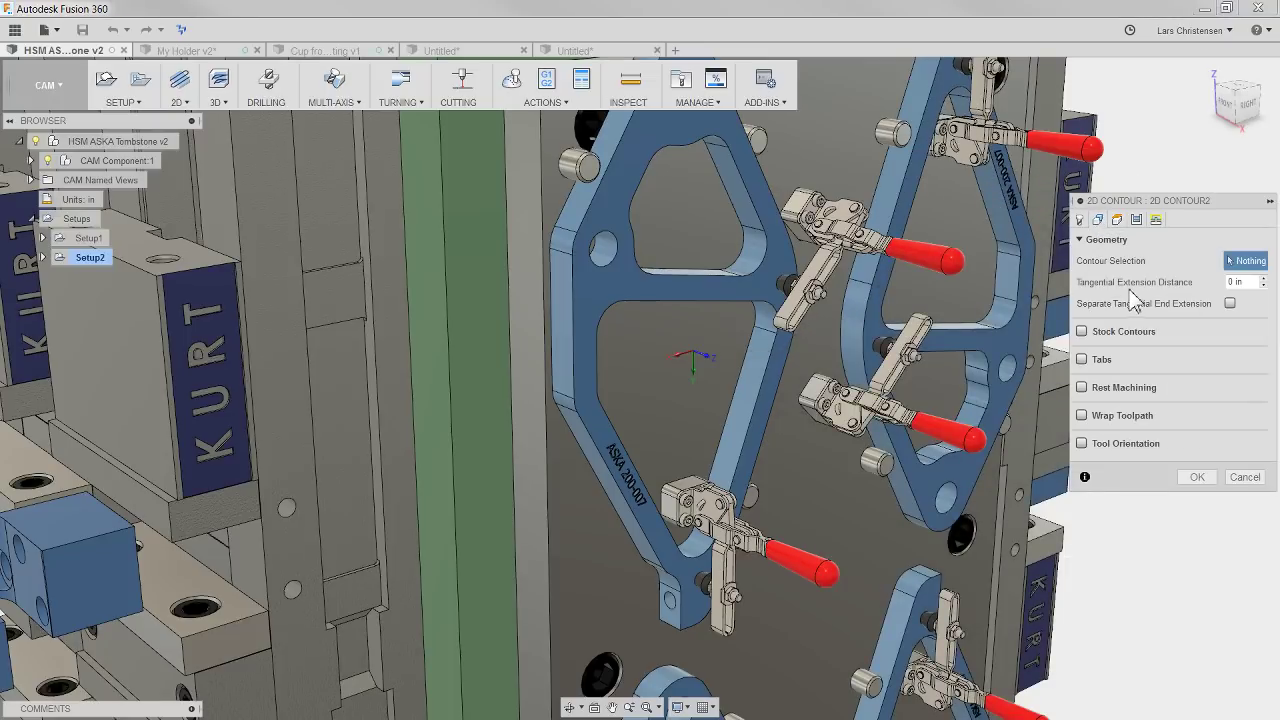
scroll(545, 400, "down", 10)
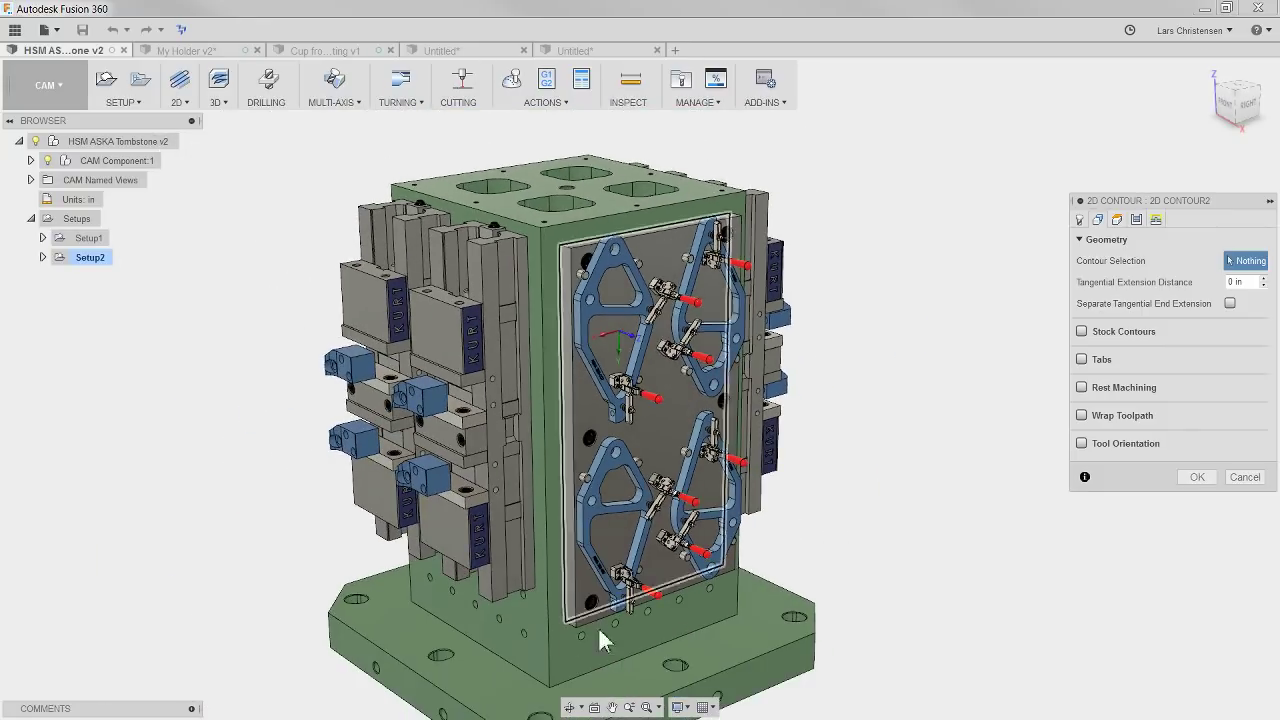
scroll(655, 345, "up", 8)
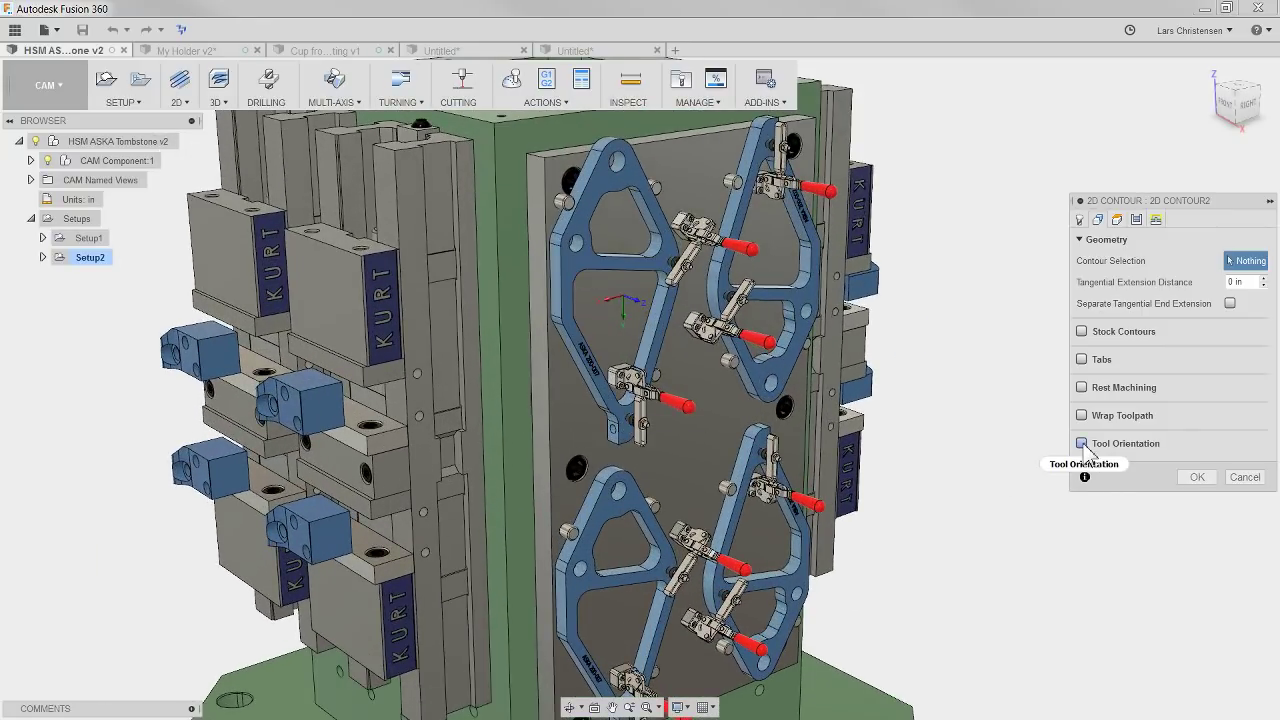
left_click(1082, 443)
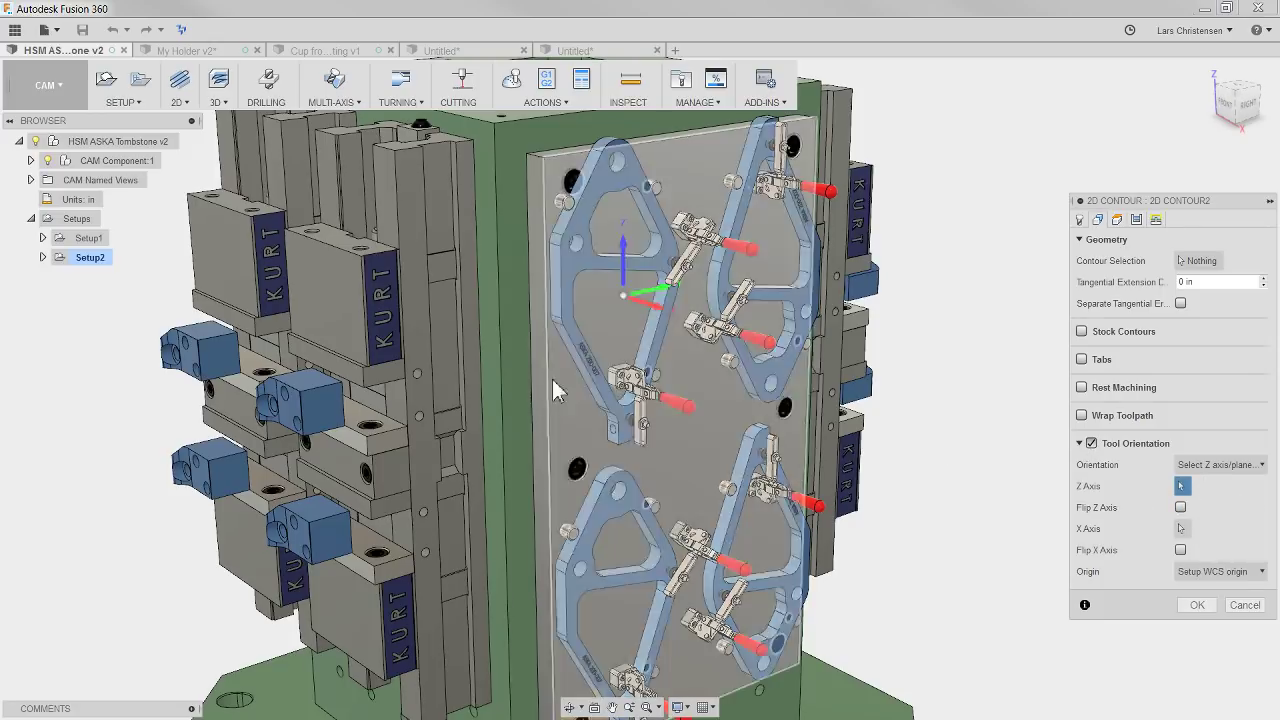
left_click(538, 331)
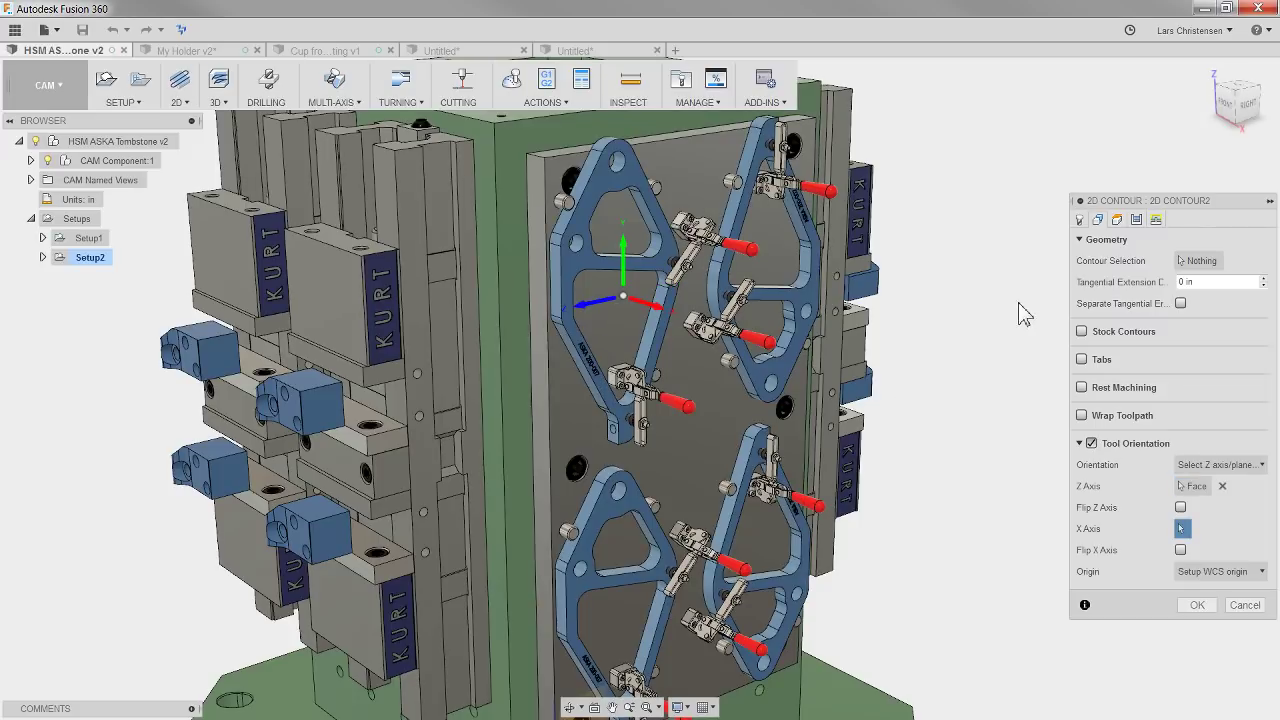
Select the upper bracket's vertical outer edge beside the fixture plate's narrow side as the contour and generate the 2D contour
scroll(615, 310, "up", 3)
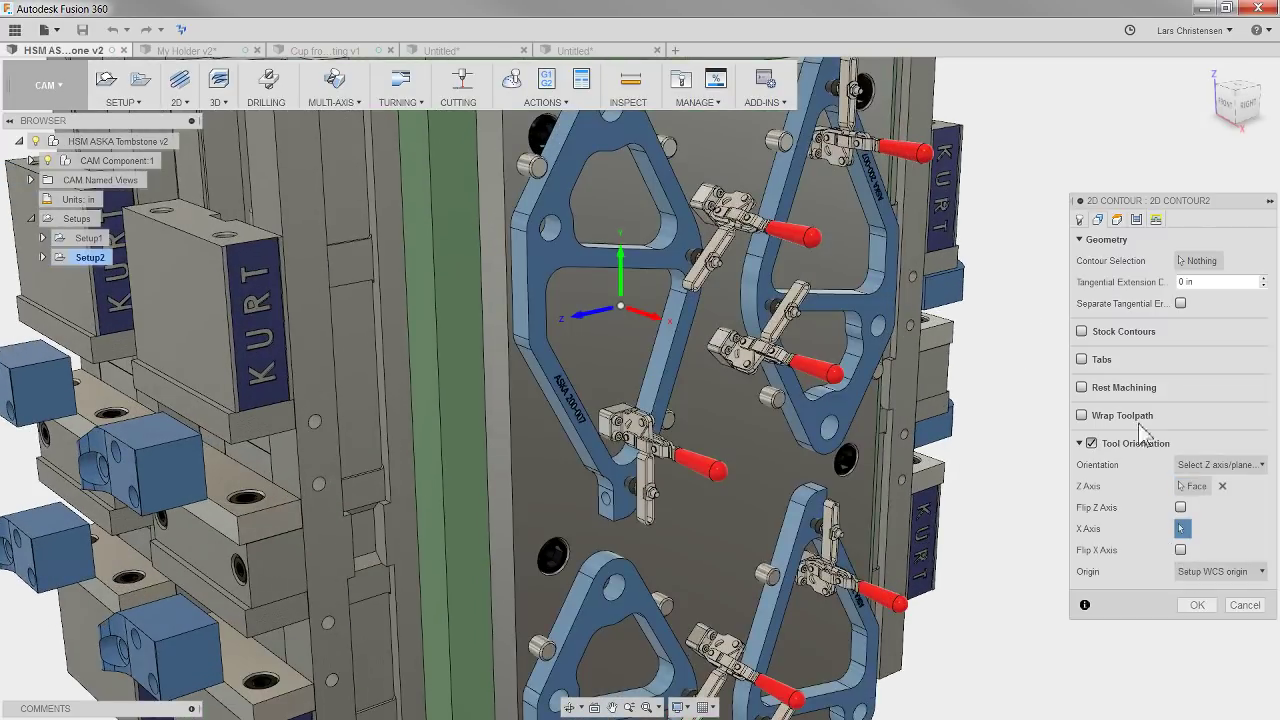
left_click(1190, 261)
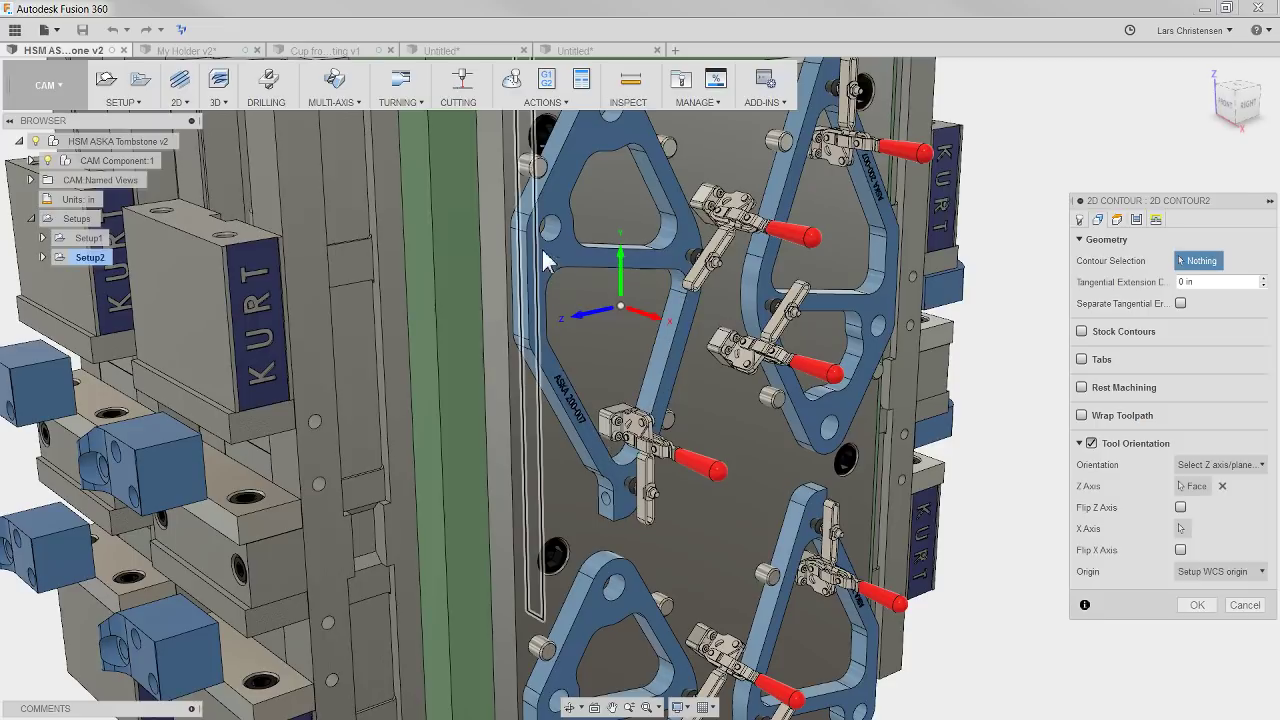
left_click(1197, 604)
Simulate the new 2D contour and examine the form mill, holder and spindle clearance around the tombstone from above and at an angle
scroll(715, 370, "down", 5)
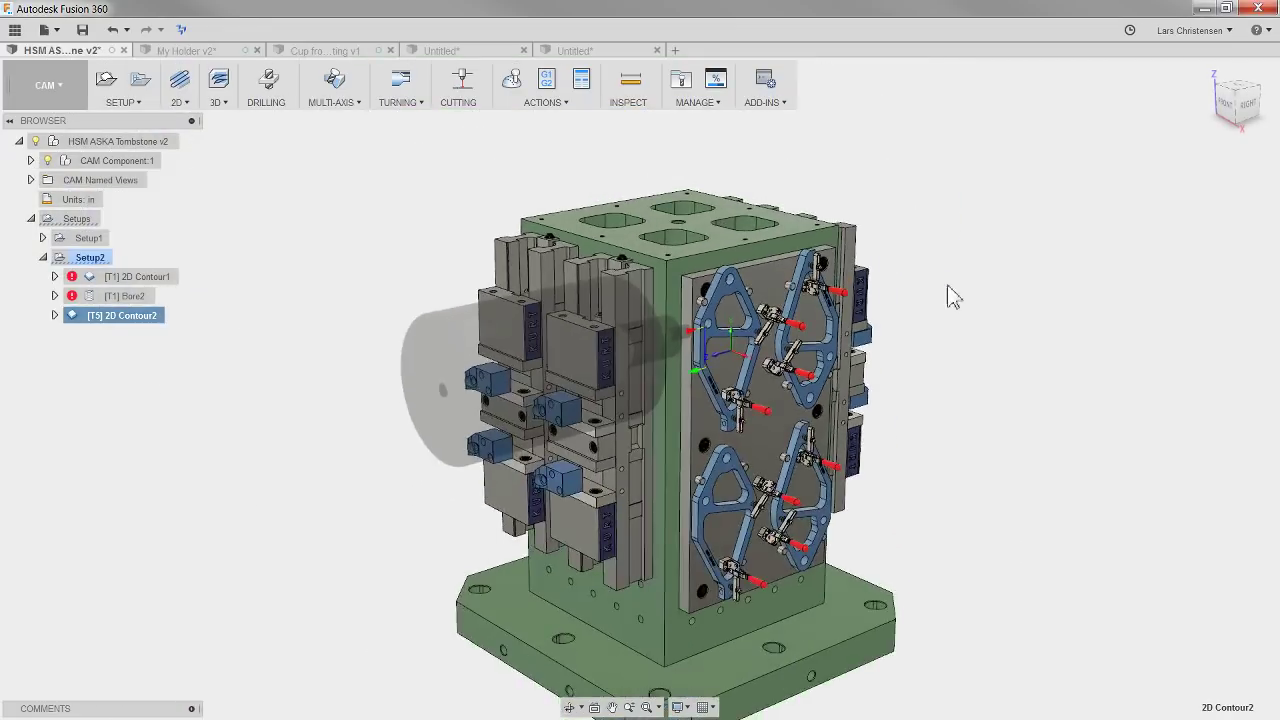
middle_click_drag(940, 270, 786, 363, "shift")
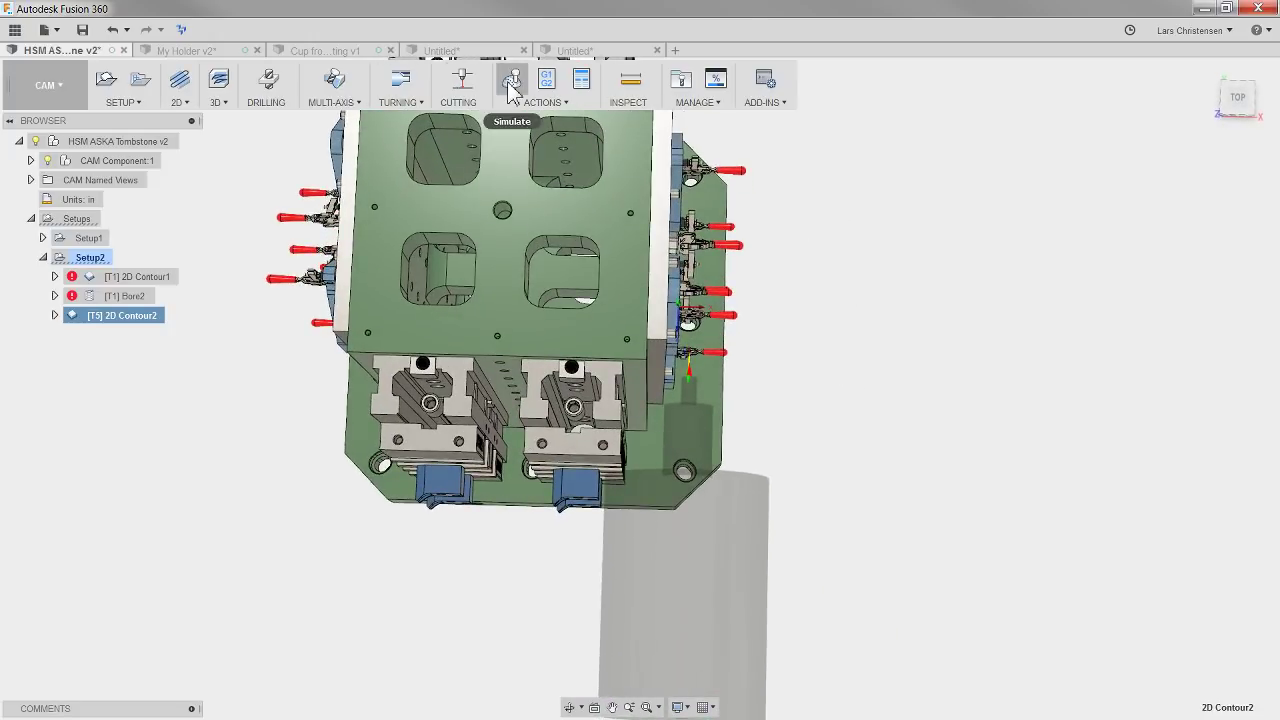
left_click(512, 84)
middle_click_drag(512, 88, 480, 420, "shift")
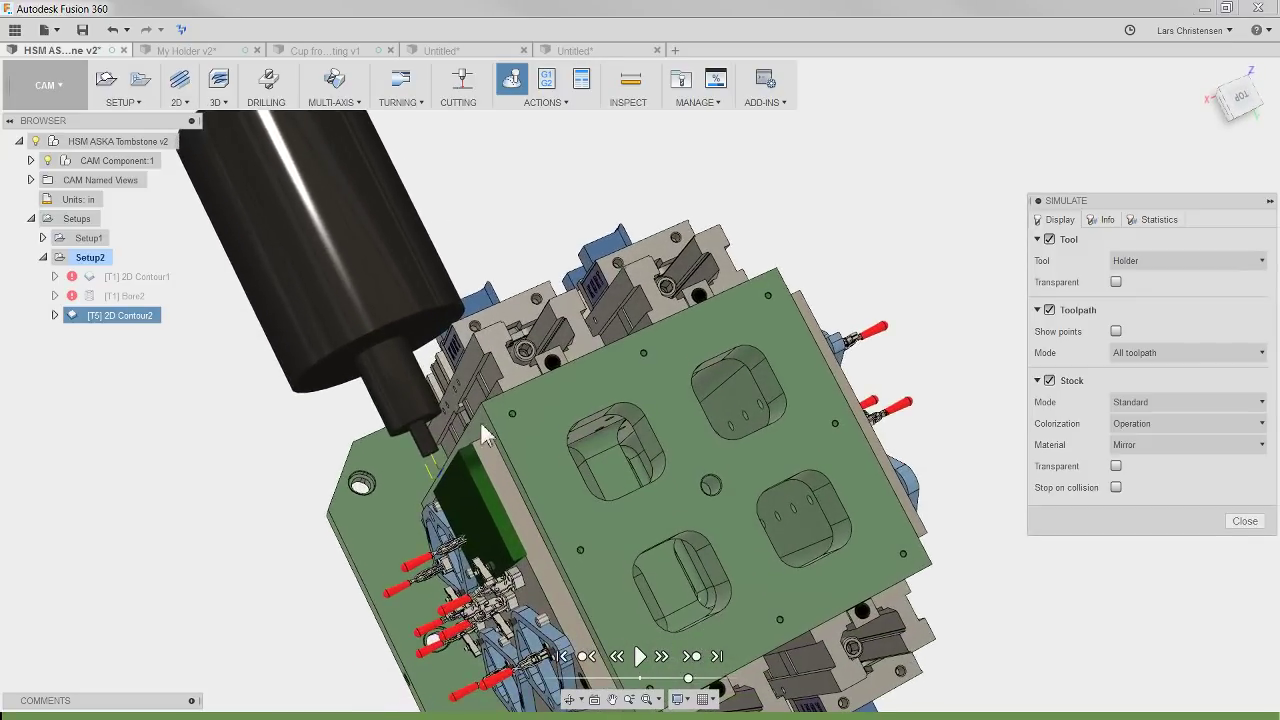
scroll(396, 362, "up", 2)
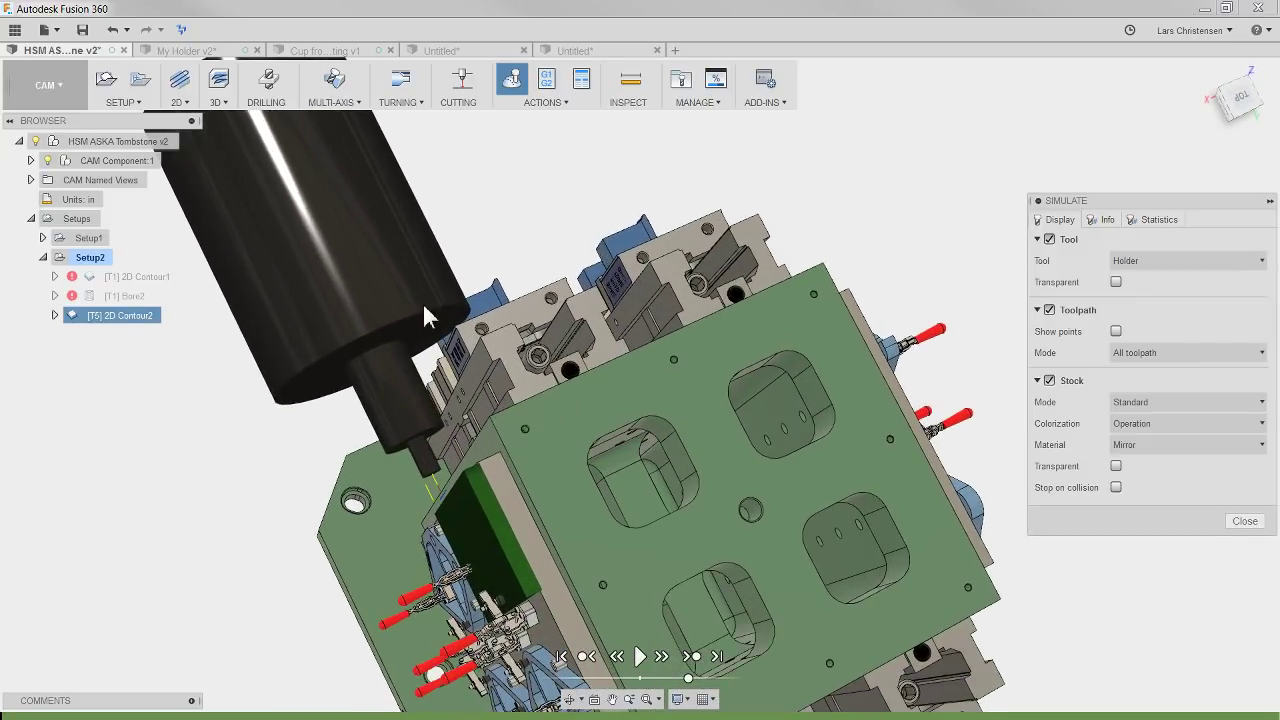
left_click(1244, 96)
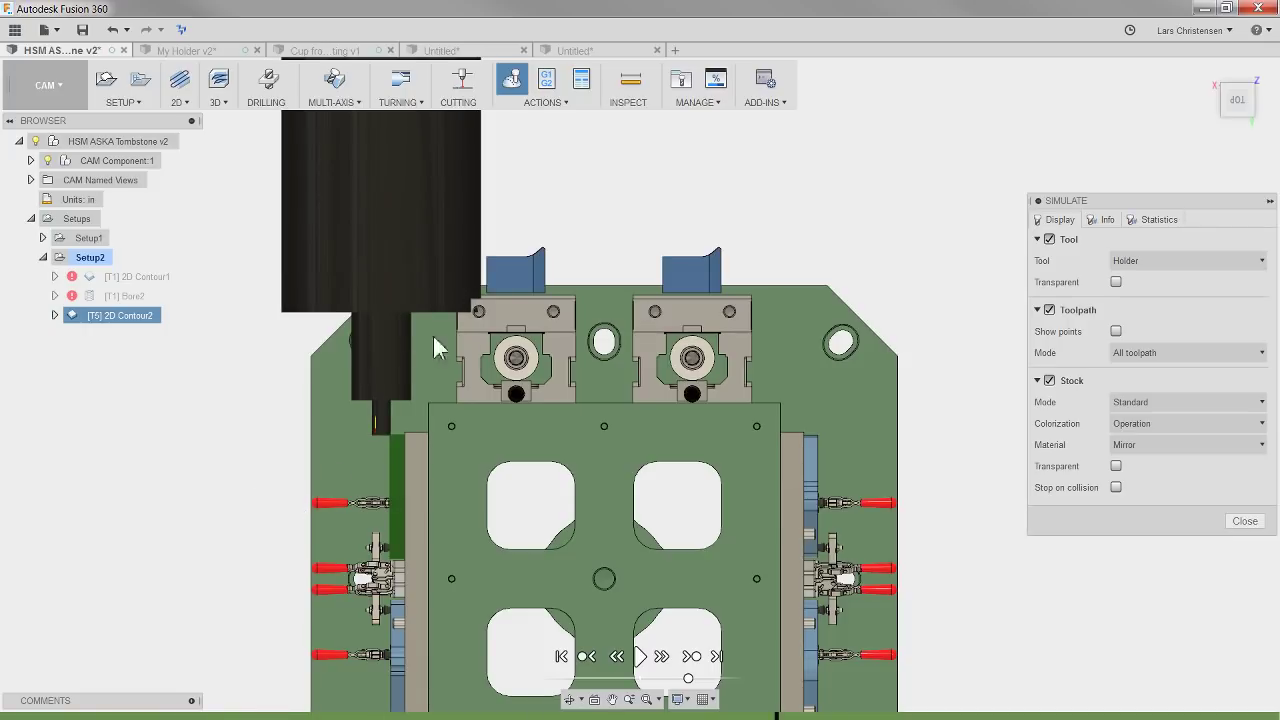
middle_click_drag(476, 302, 485, 445, "shift")
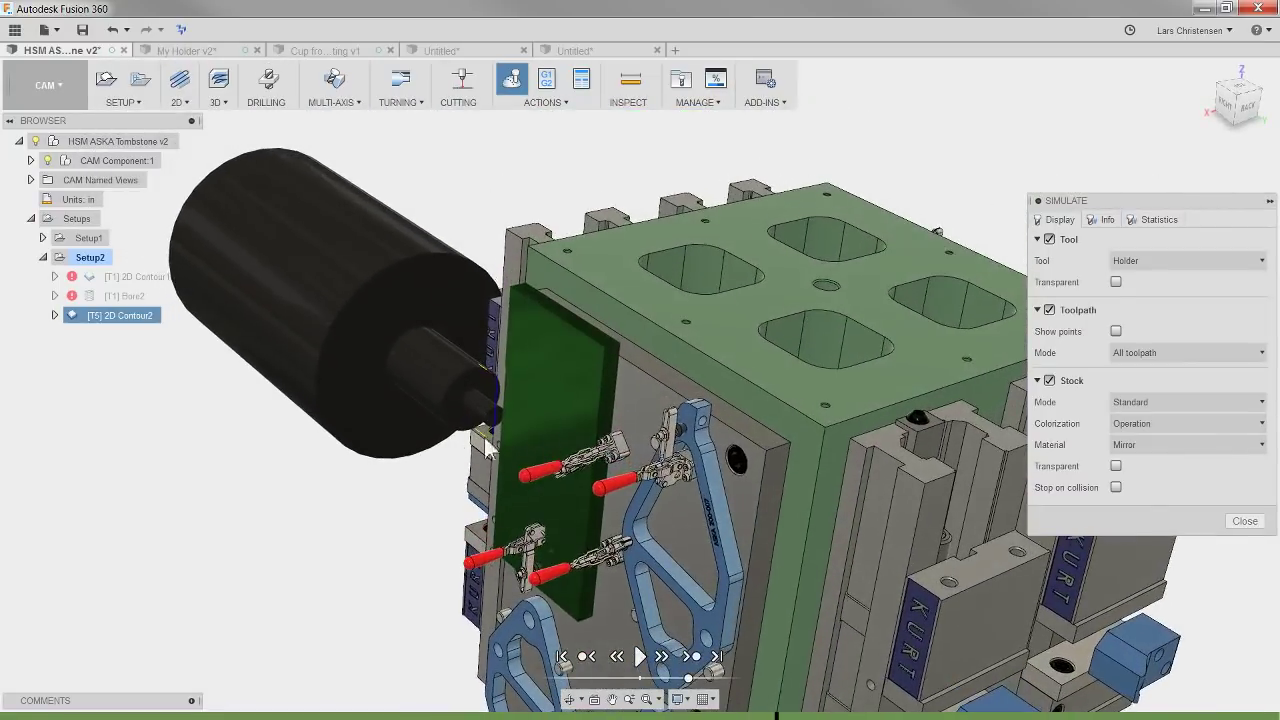
middle_click_drag(408, 396, 541, 318, "shift")
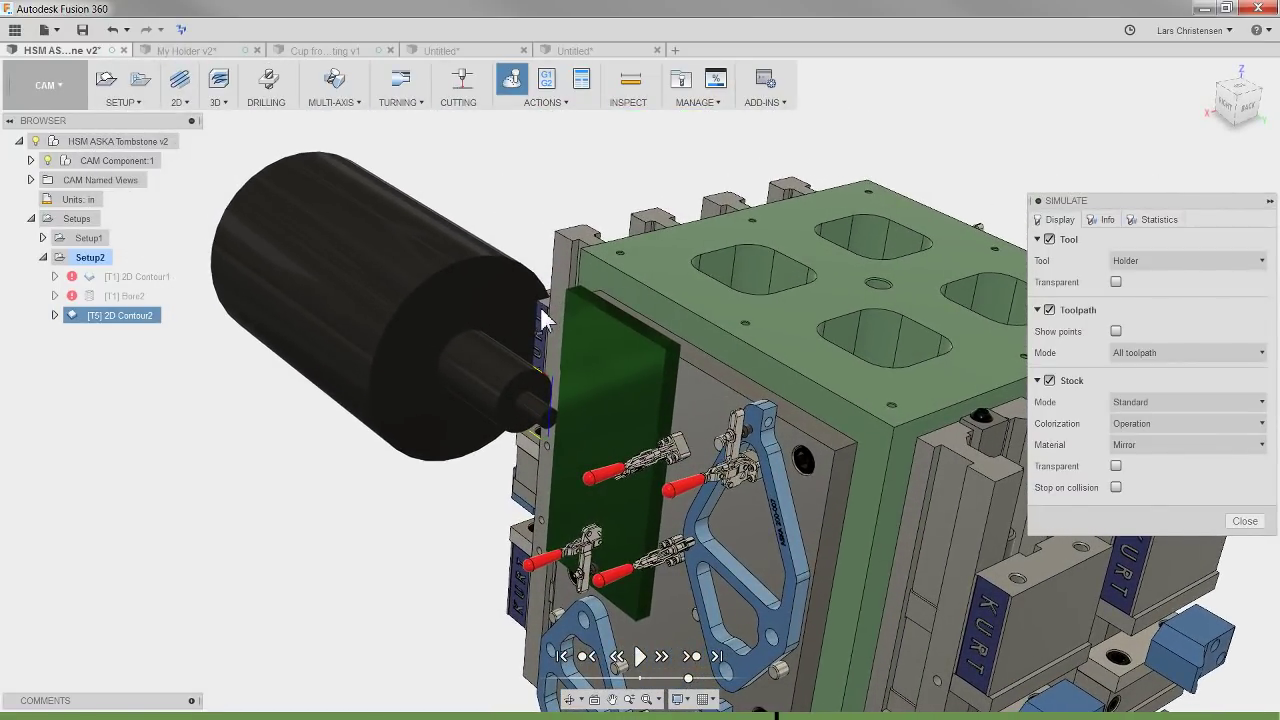